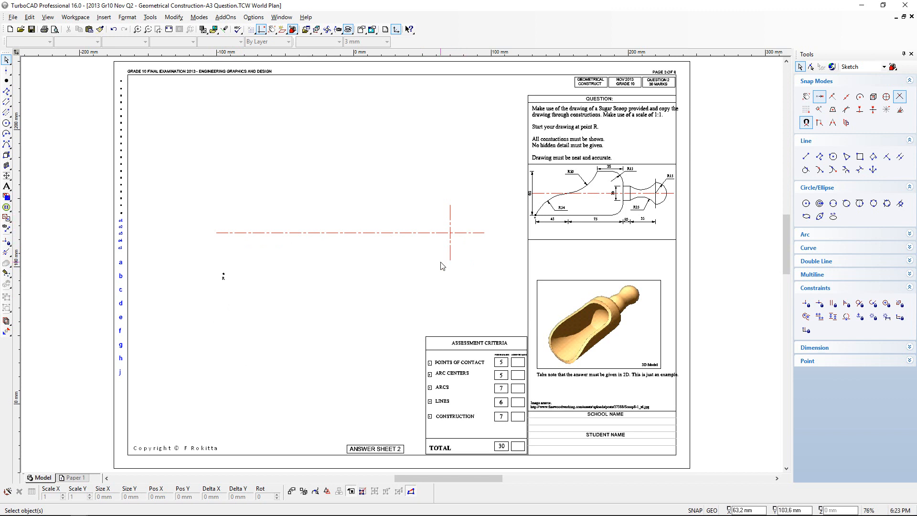
Examine the exam sheet: the question instructions, the dimensioned sugar scoop drawing, the 3D example, the name fields and start point R.
scroll(234, 279, "up", 2)
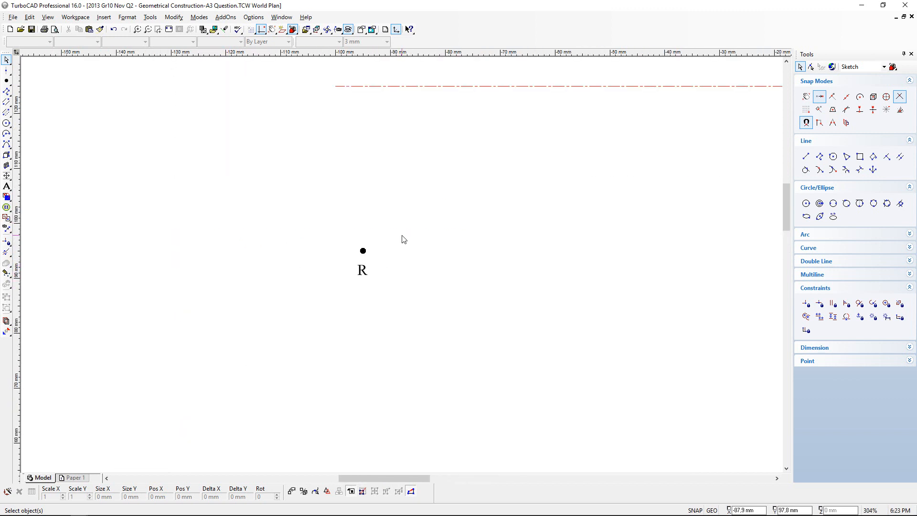
left_click(167, 29)
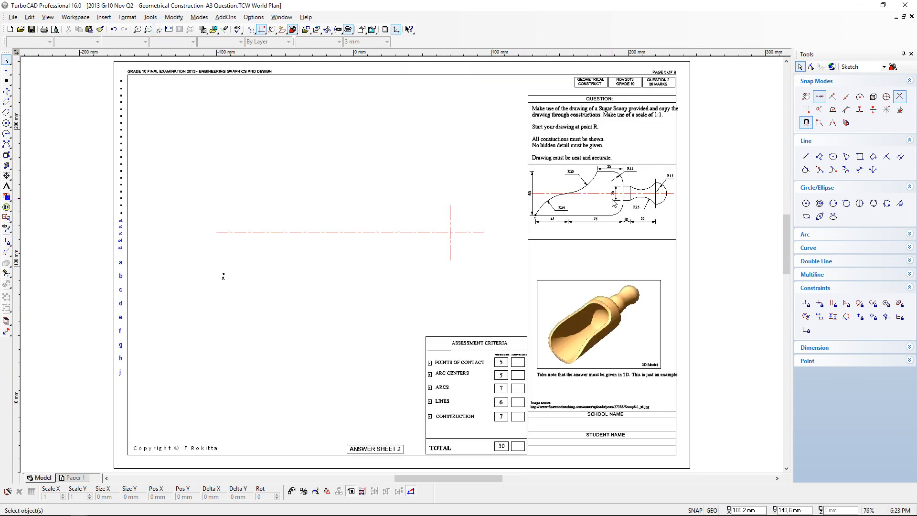
scroll(614, 203, "up", 1)
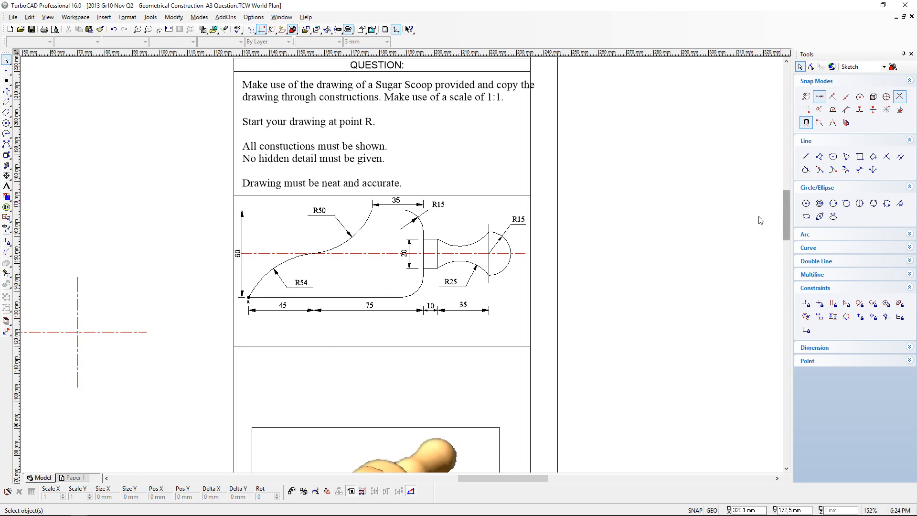
scroll(680, 294, "down", 1)
scroll(220, 389, "up", 1)
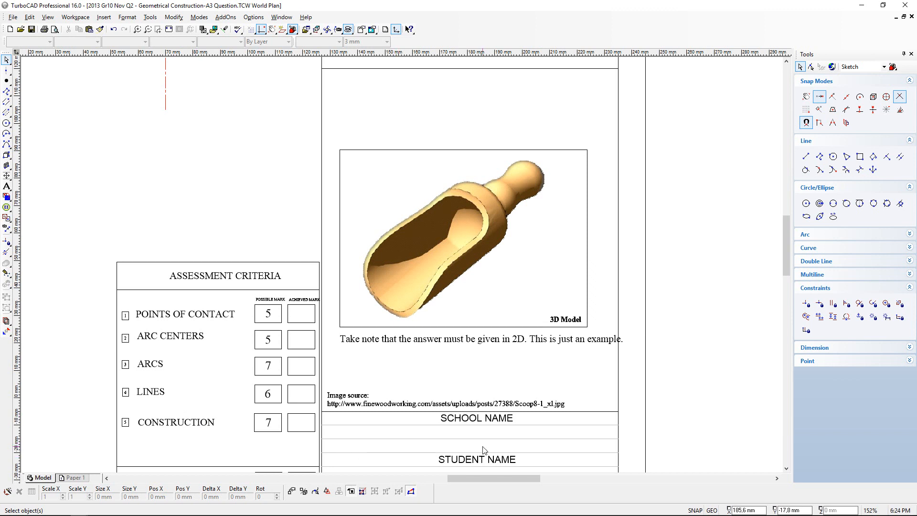
scroll(483, 449, "up", 2)
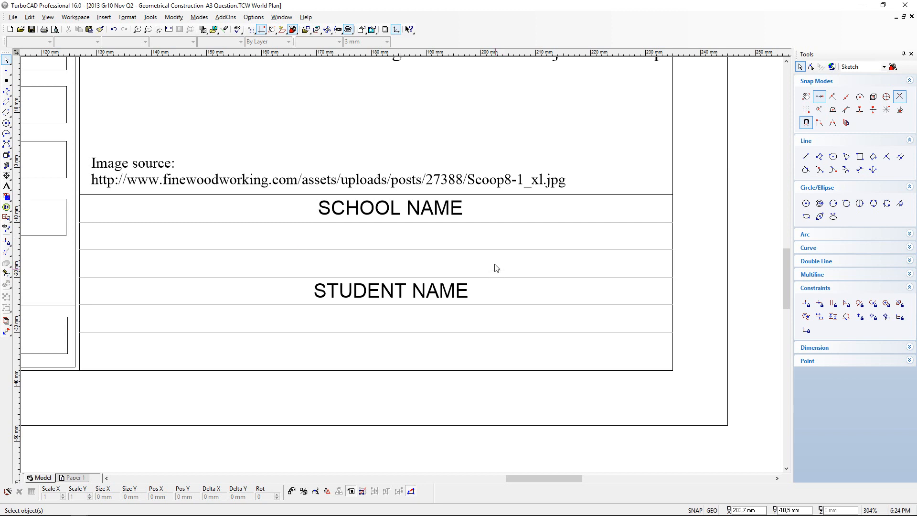
scroll(480, 246, "down", 4)
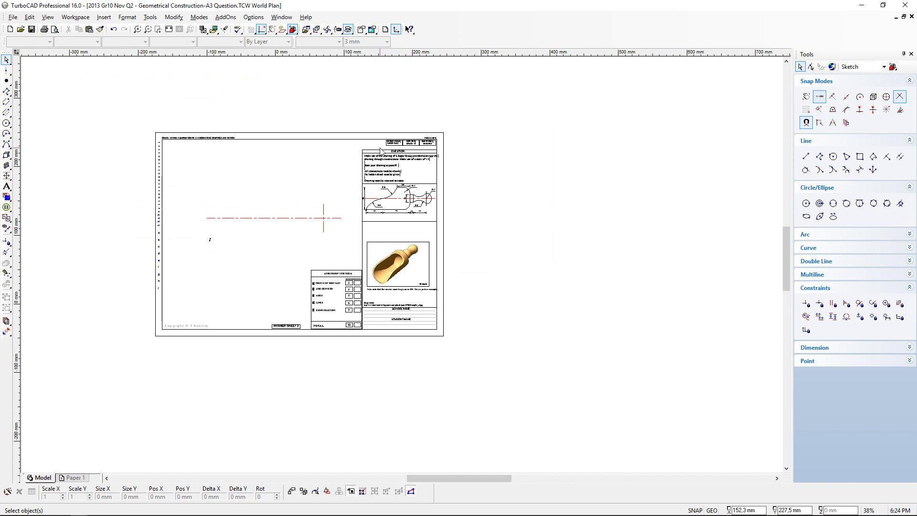
scroll(401, 267, "up", 4)
scroll(403, 269, "up", 1)
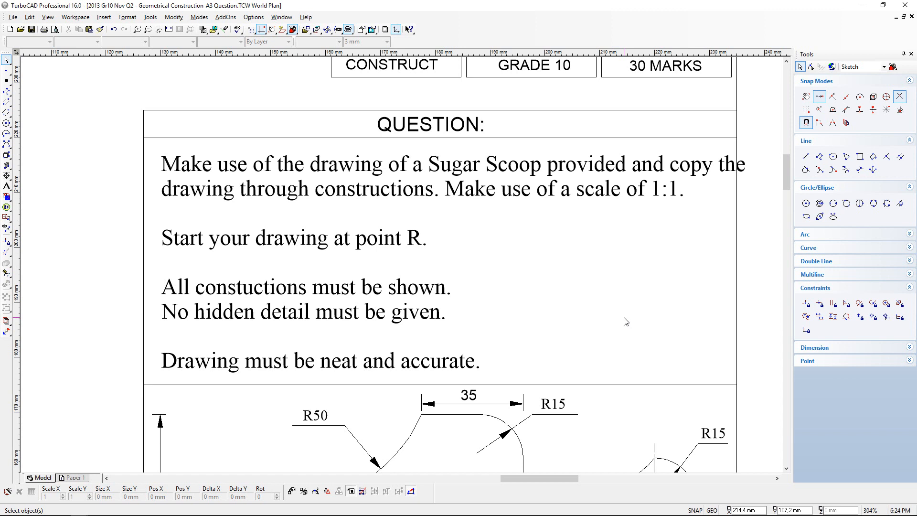
scroll(626, 321, "down", 2)
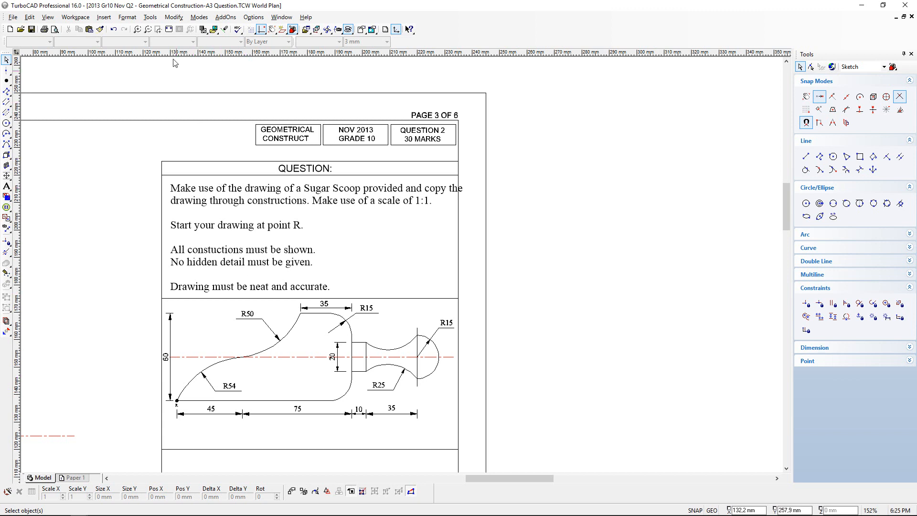
left_click(169, 30)
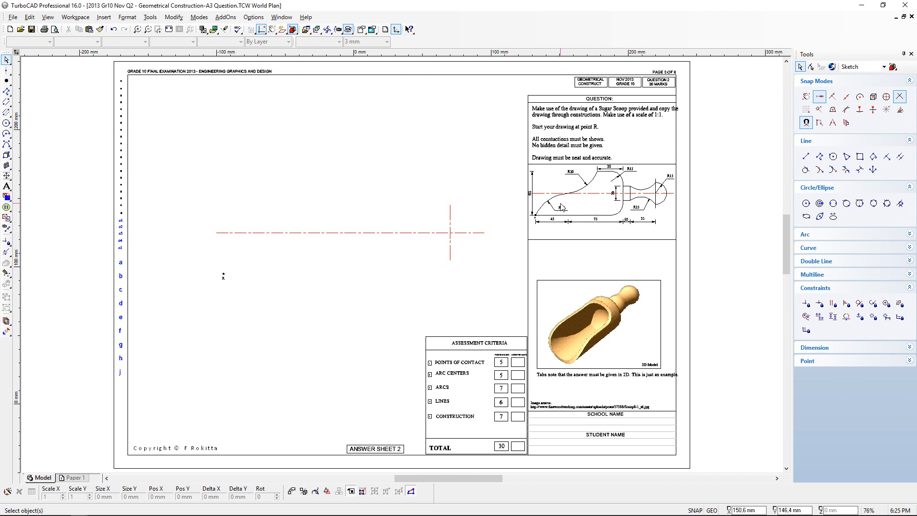
scroll(559, 210, "up", 1)
scroll(402, 269, "up", 1)
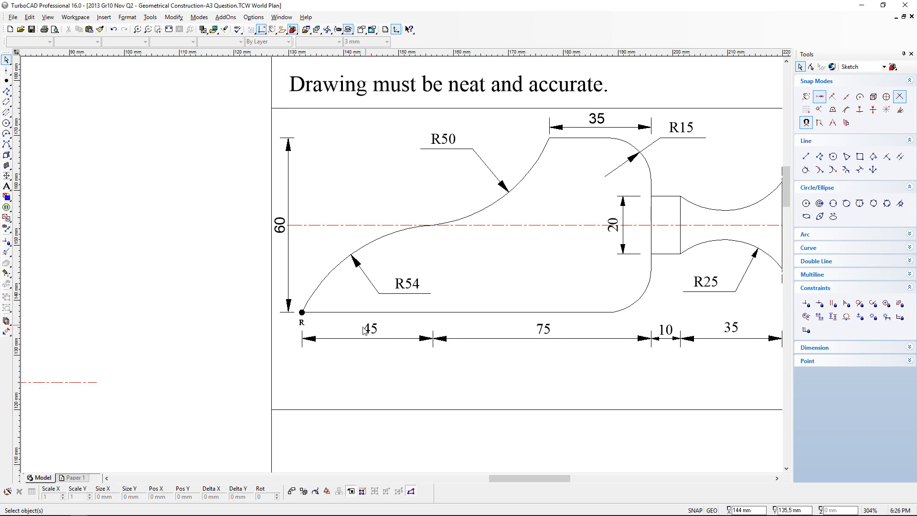
Place a vertical construction line through point R.
scroll(358, 350, "down", 5)
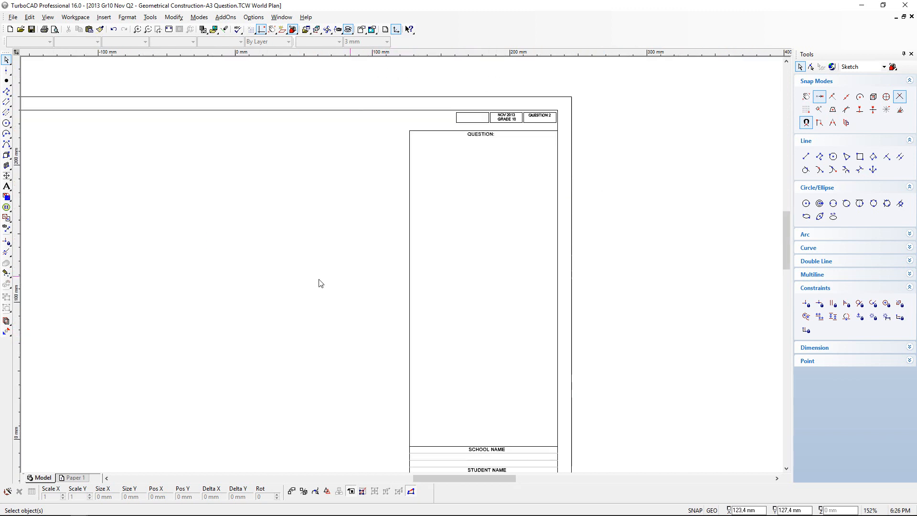
scroll(402, 269, "up", 3)
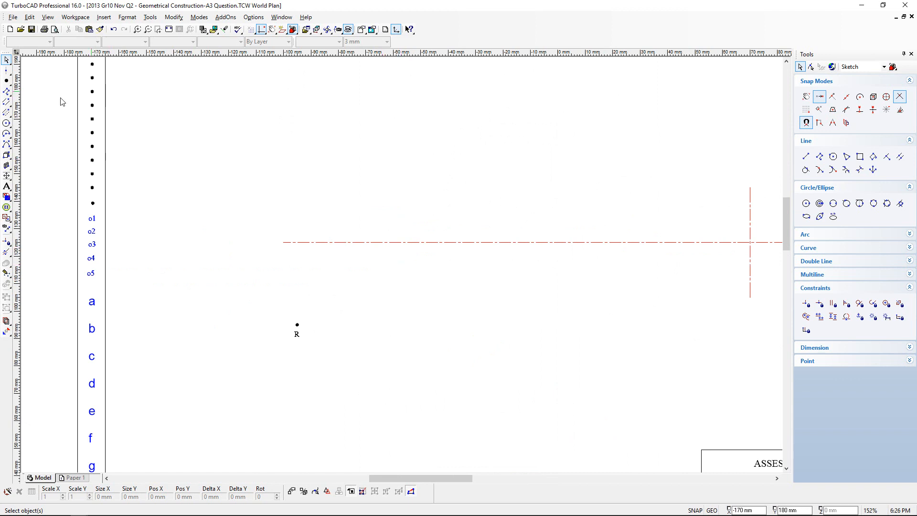
left_click(6, 72)
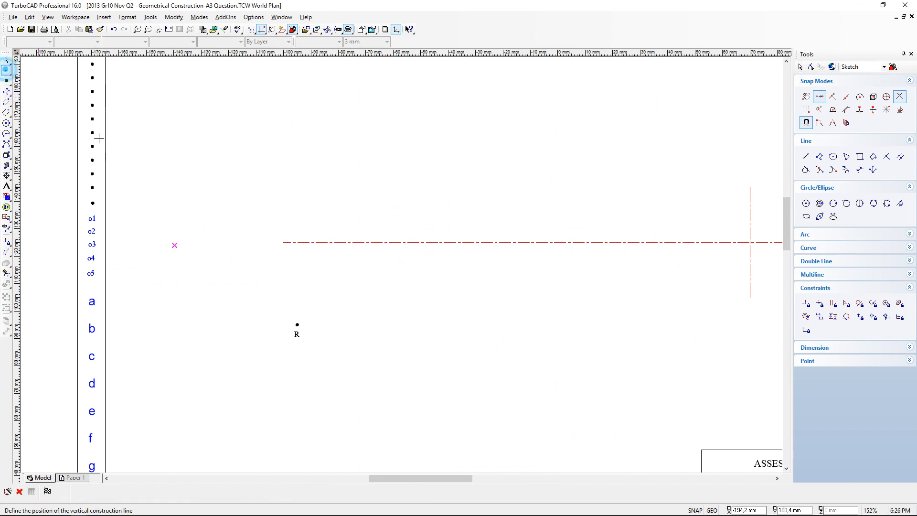
scroll(296, 316, "up", 4)
left_click(421, 232)
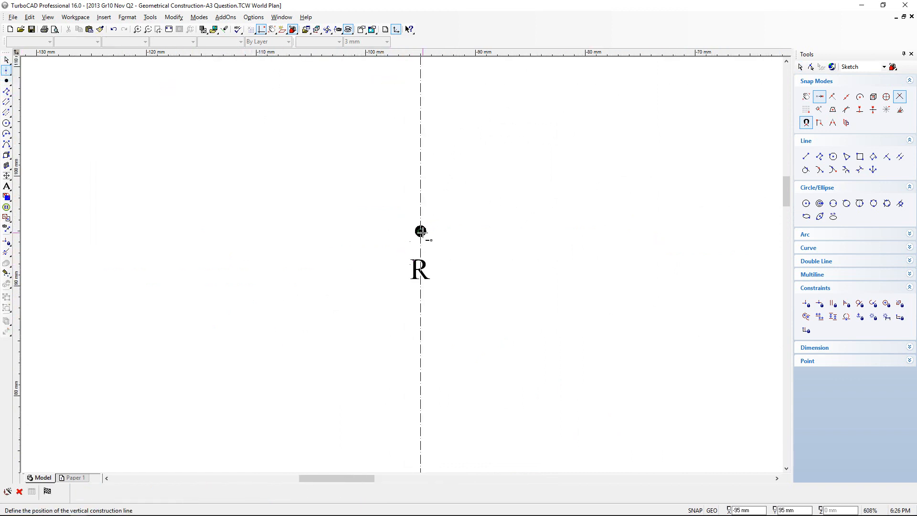
Draw a circle of radius 45 mm centred where the vertical construction line through R crosses the horizontal centre line.
scroll(404, 260, "down", 4)
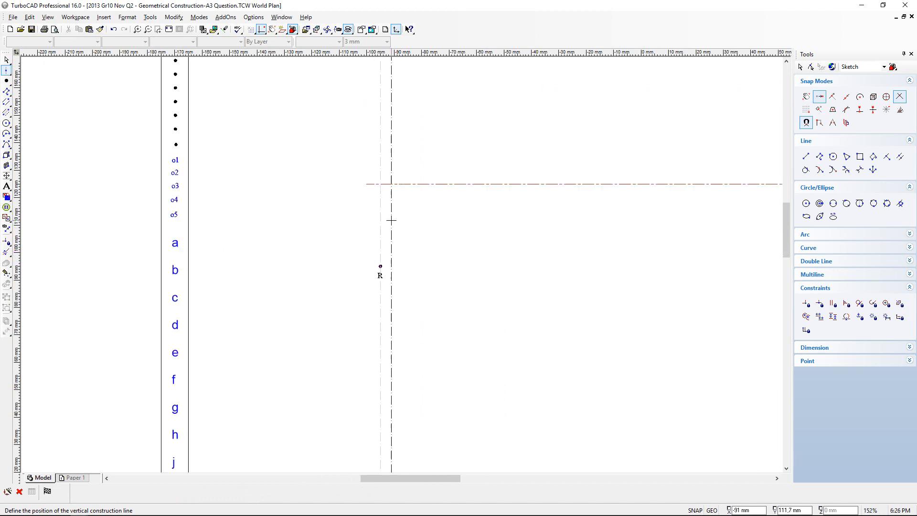
scroll(421, 144, "down", 2)
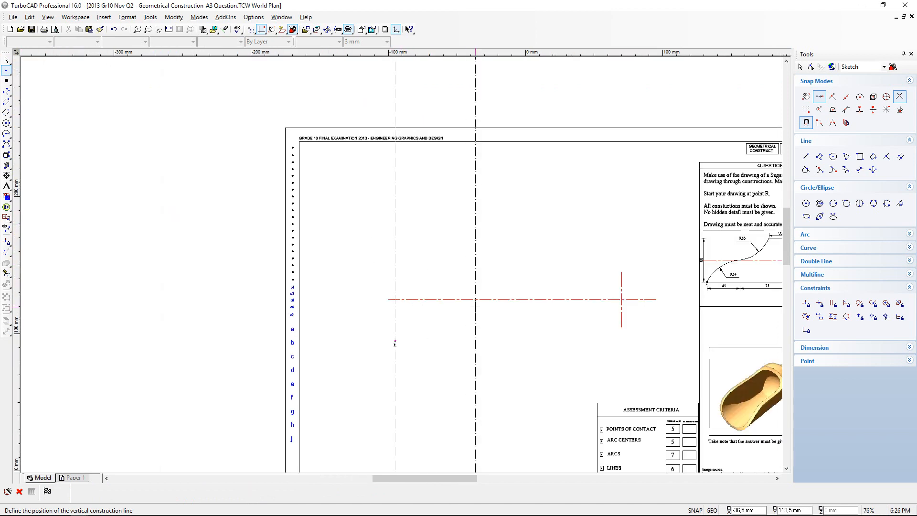
scroll(411, 286, "up", 2)
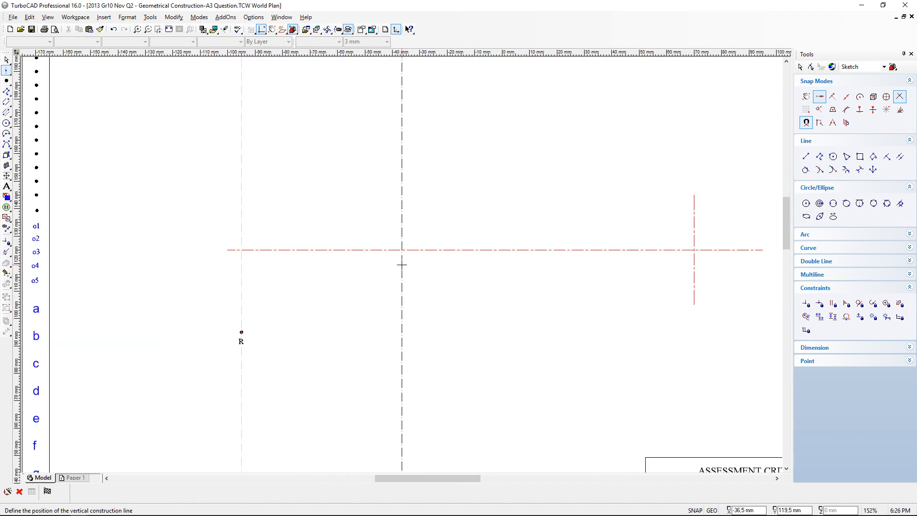
left_click(6, 124)
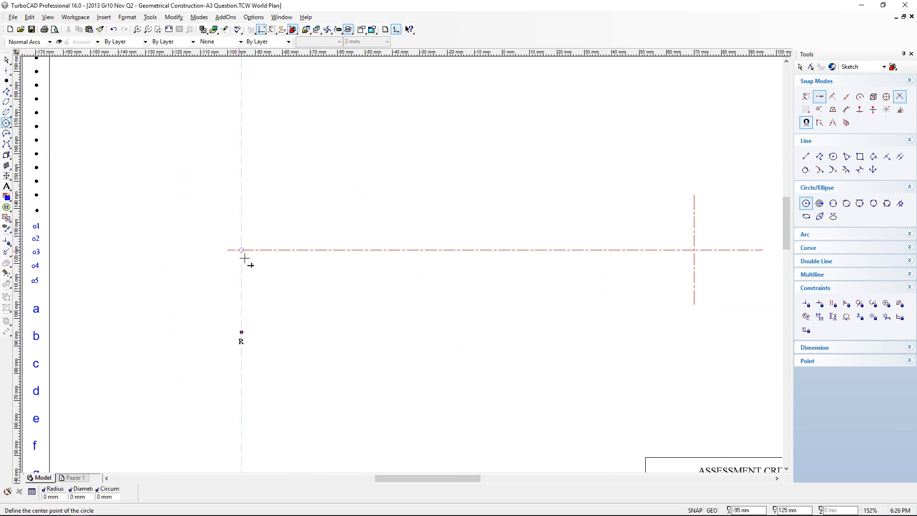
scroll(243, 250, "down", 2)
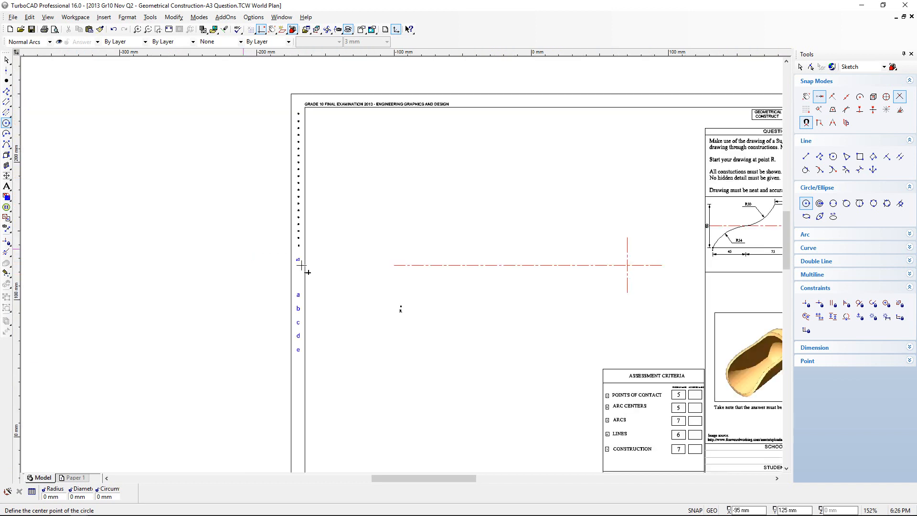
scroll(745, 229, "up", 3)
scroll(402, 264, "up", 1)
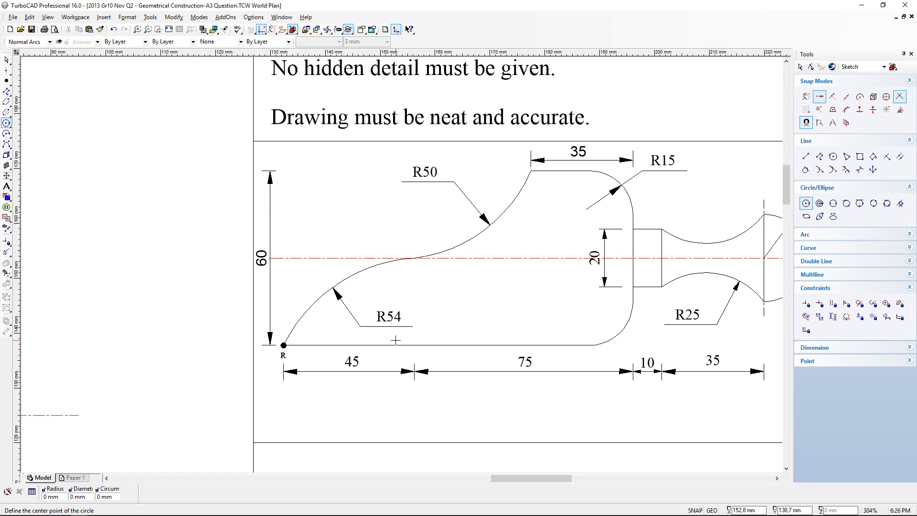
scroll(395, 340, "down", 5)
scroll(403, 242, "up", 3)
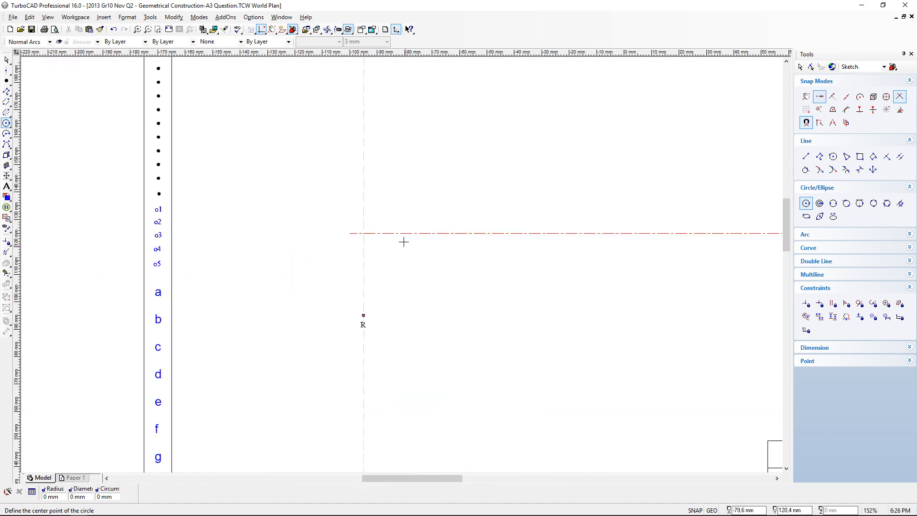
left_click(363, 233)
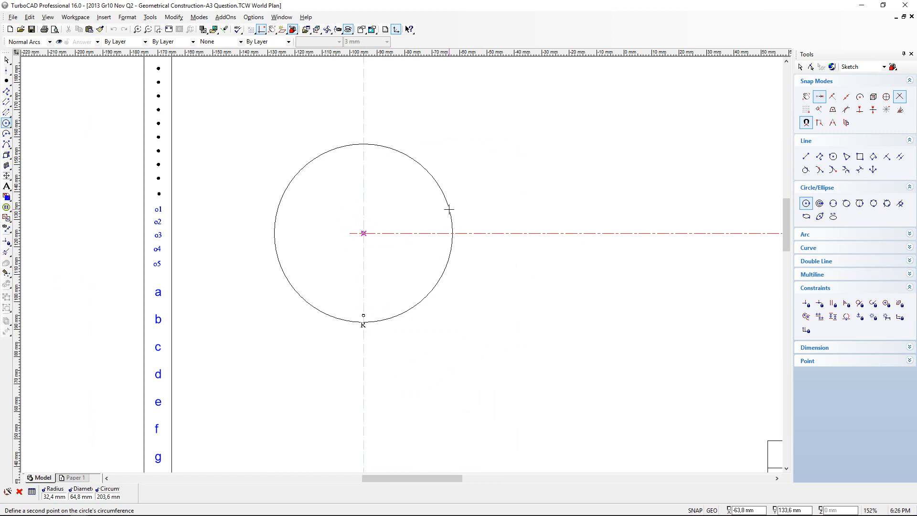
type("45")
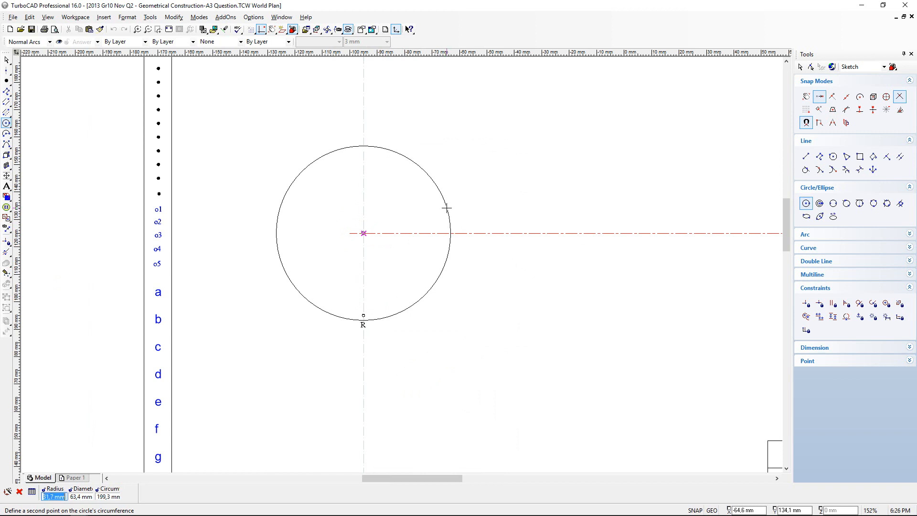
key("Return")
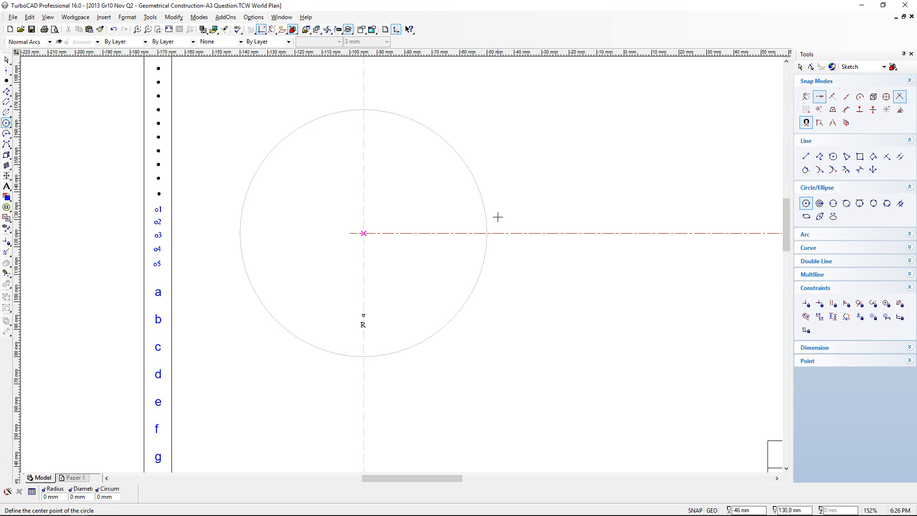
Place a second vertical construction line where the 45 mm radius circle crosses the horizontal centre line on the side away from the margin.
scroll(403, 262, "down", 2)
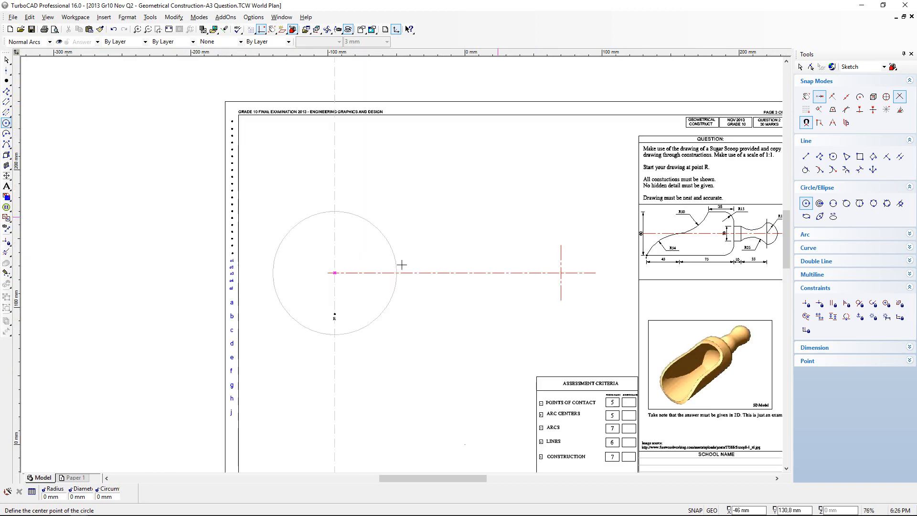
scroll(406, 270, "up", 2)
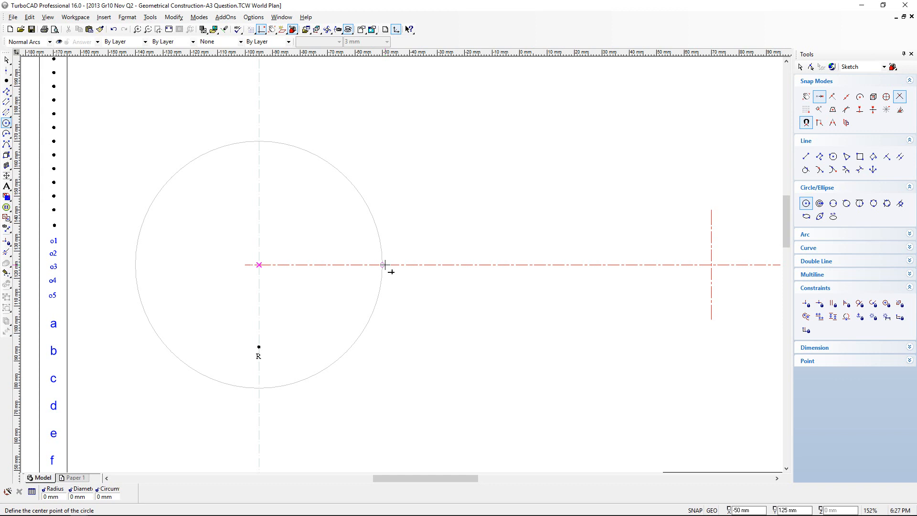
left_click(7, 70)
left_click(246, 265)
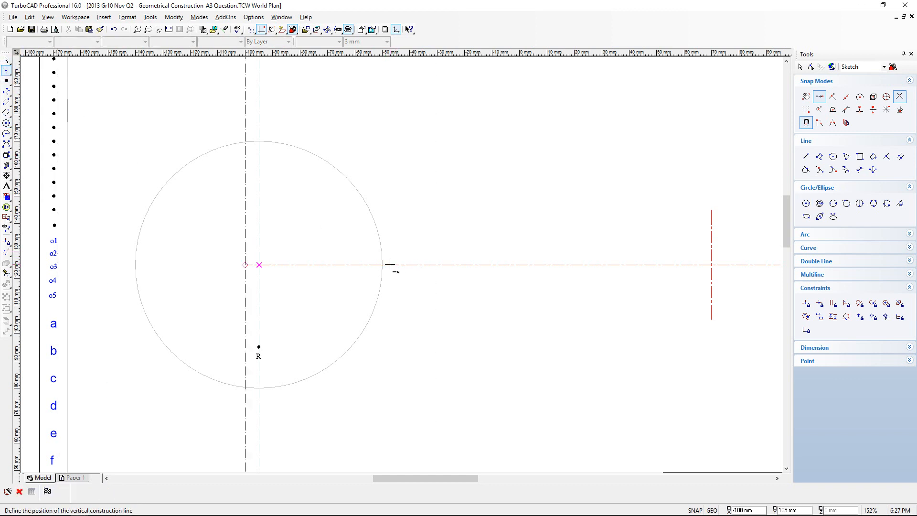
left_click(382, 265)
Move the lowest point marker from the margin onto the crossing of the new construction line and centre line, and delete the helper circle.
left_click(6, 60)
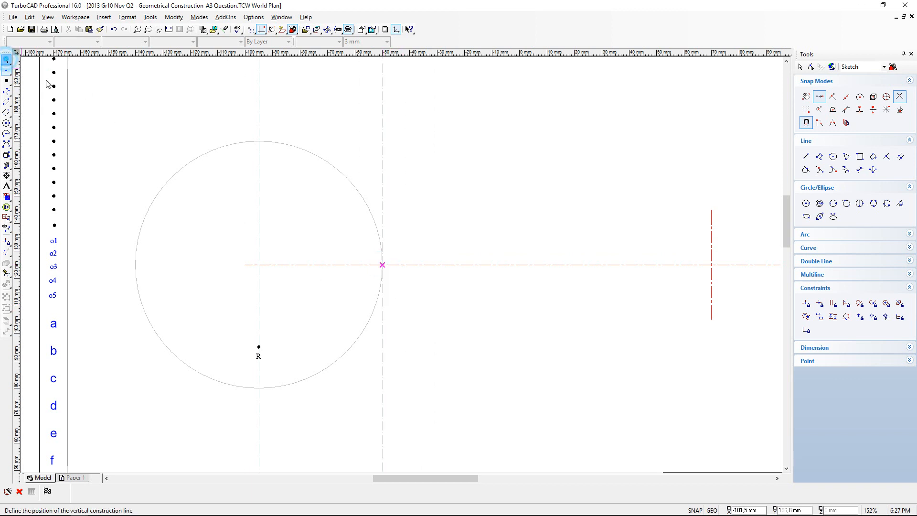
left_click(54, 225)
left_click_drag(55, 225, 382, 265)
left_click(422, 234)
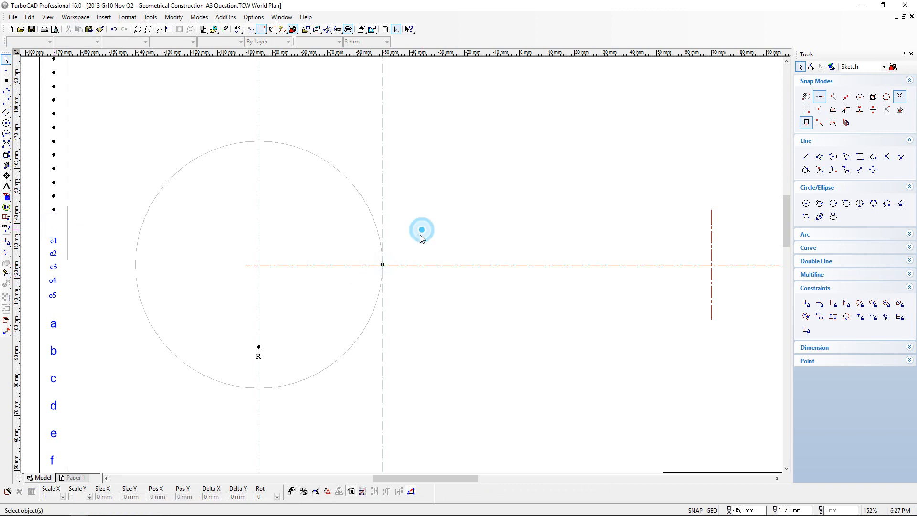
left_click(316, 157)
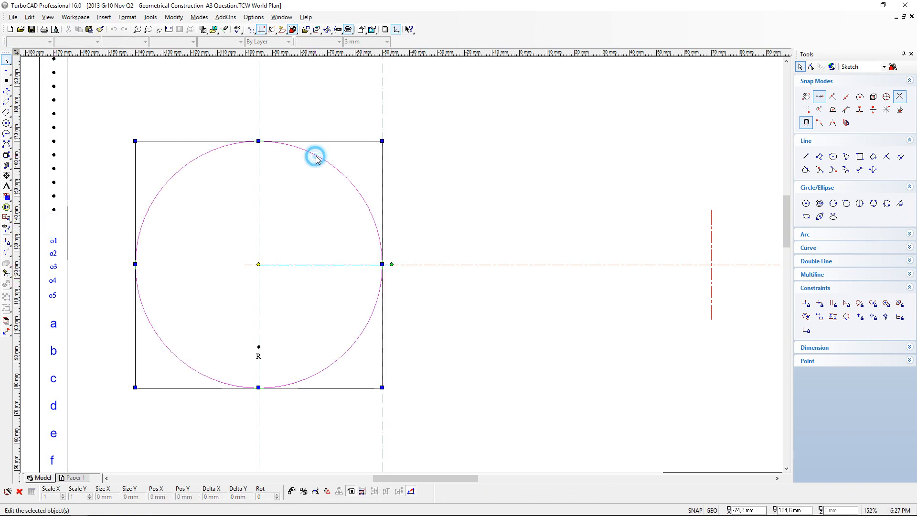
key("Delete")
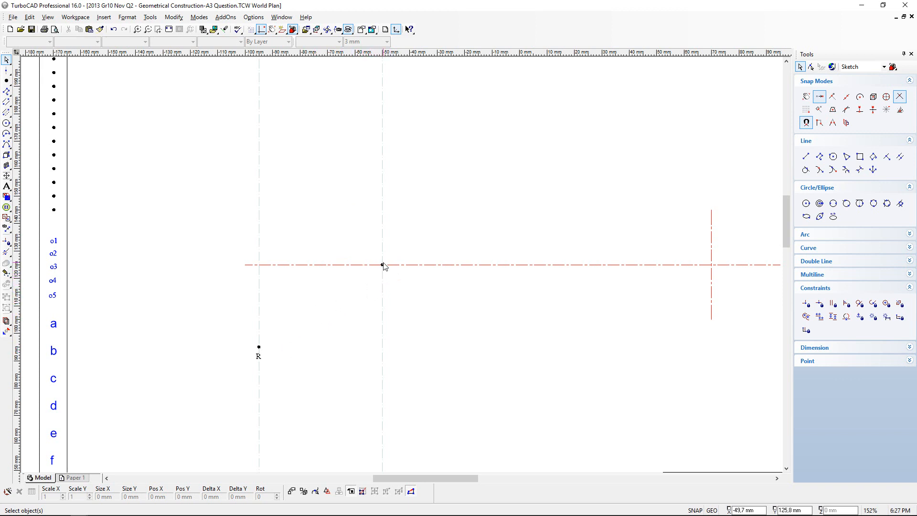
Draw a circle of radius 54 mm centred on point R.
scroll(422, 266, "down", 1)
scroll(682, 247, "up", 2)
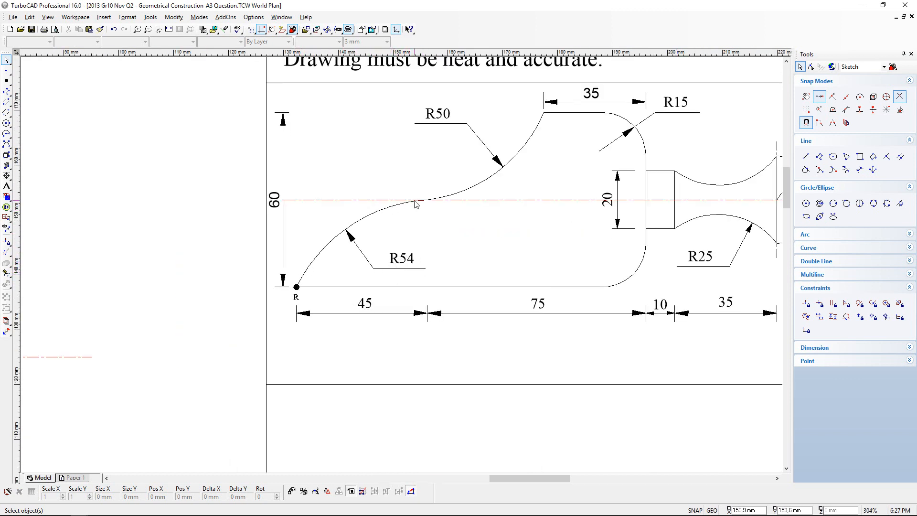
scroll(421, 204, "down", 1)
scroll(304, 287, "down", 1)
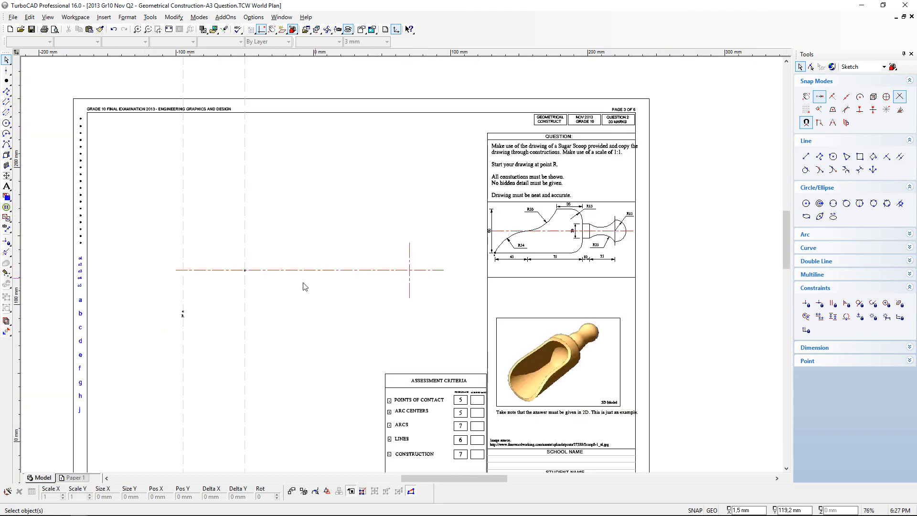
scroll(226, 294, "up", 1)
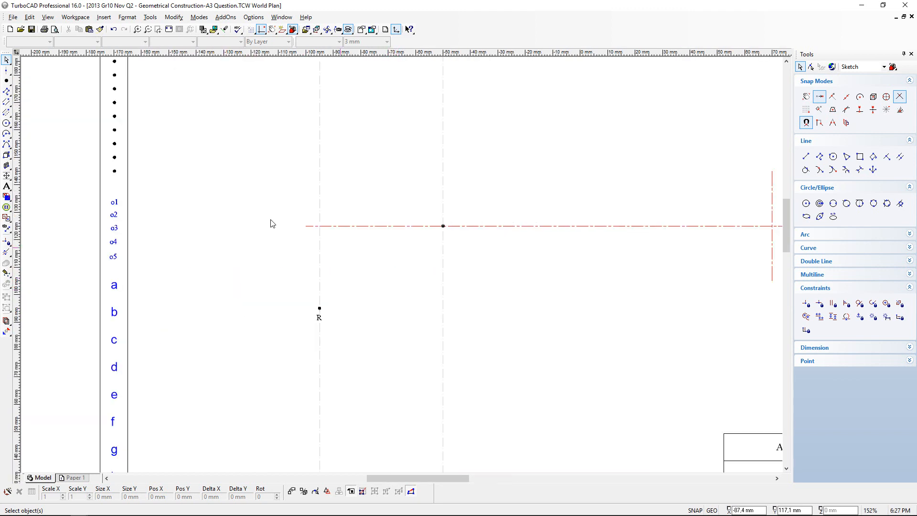
left_click(6, 123)
scroll(328, 322, "up", 1)
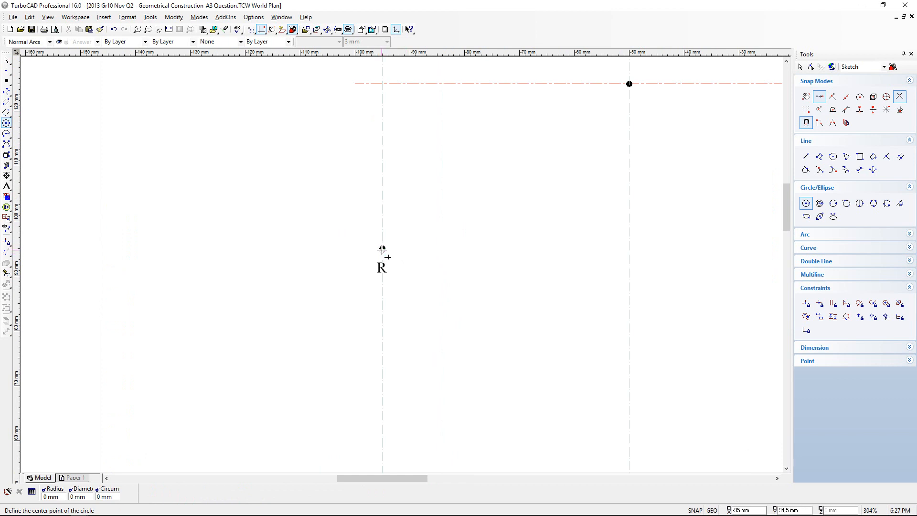
left_click(382, 249)
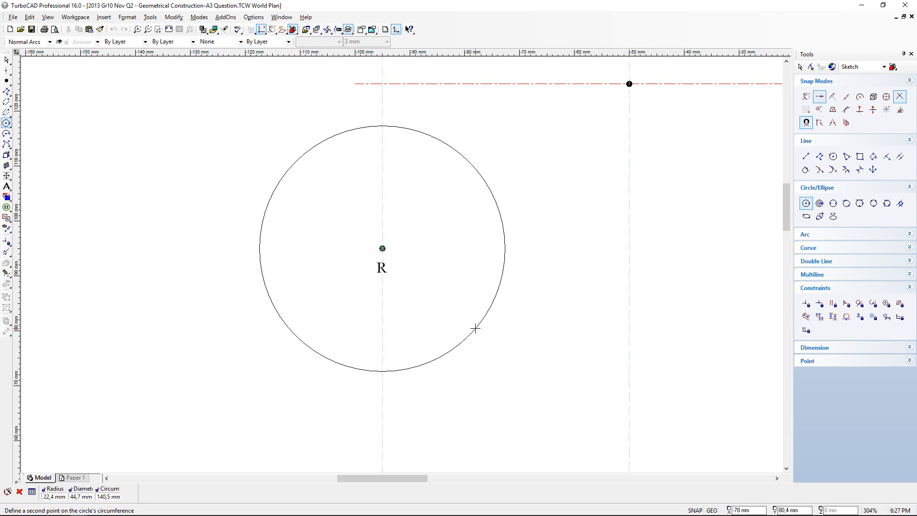
key("Tab")
type("54")
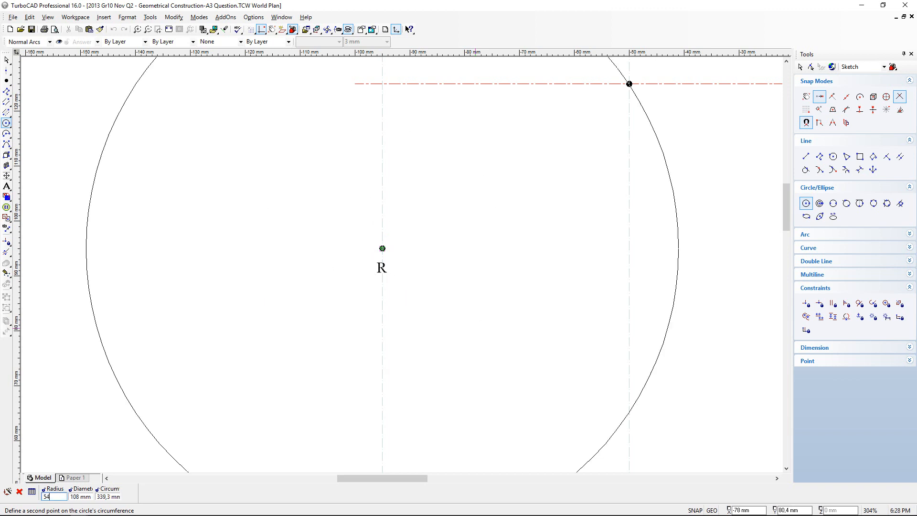
key("Return")
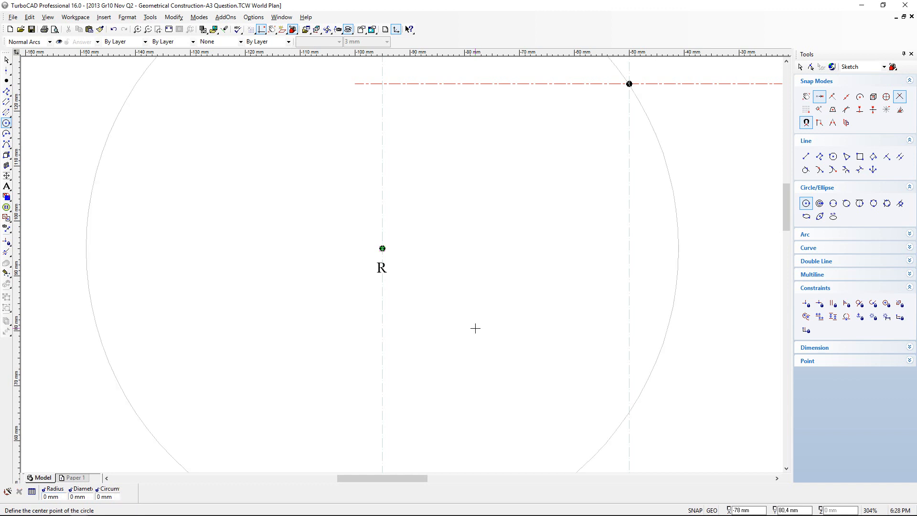
Draw a second 54 mm radius circle centred on the point marker where the second vertical construction line crosses the centre line.
scroll(475, 329, "down", 2)
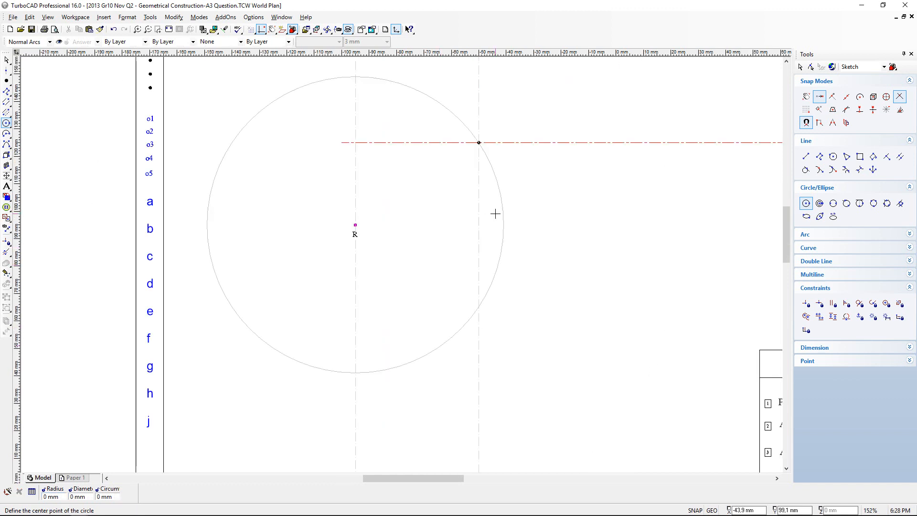
scroll(480, 143, "up", 4)
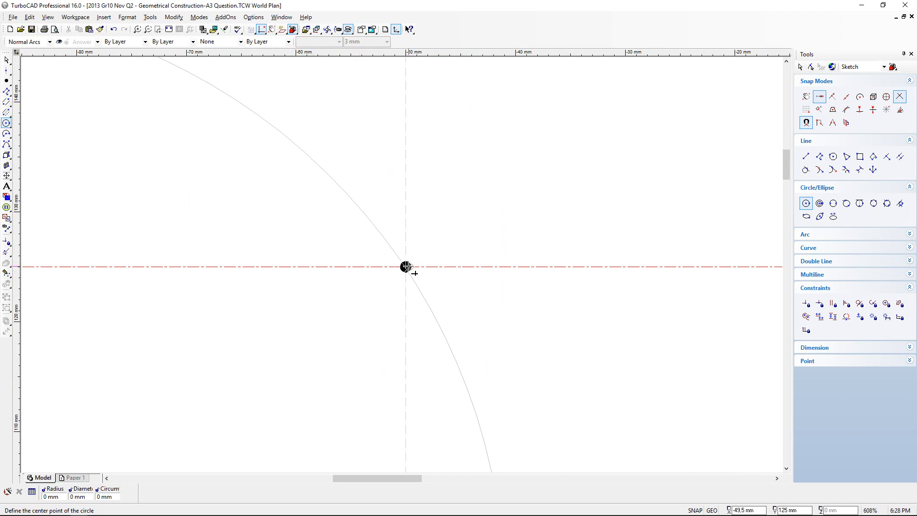
scroll(403, 272, "up", 4)
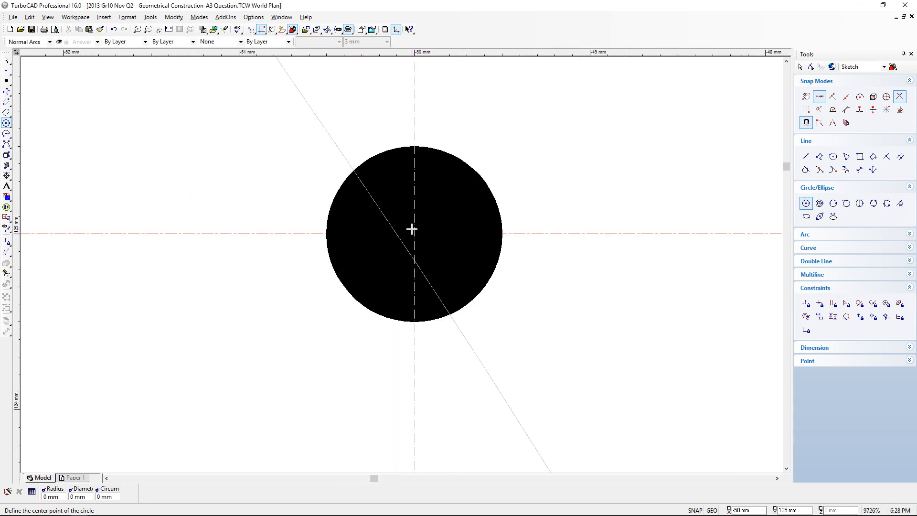
scroll(415, 234, "down", 3)
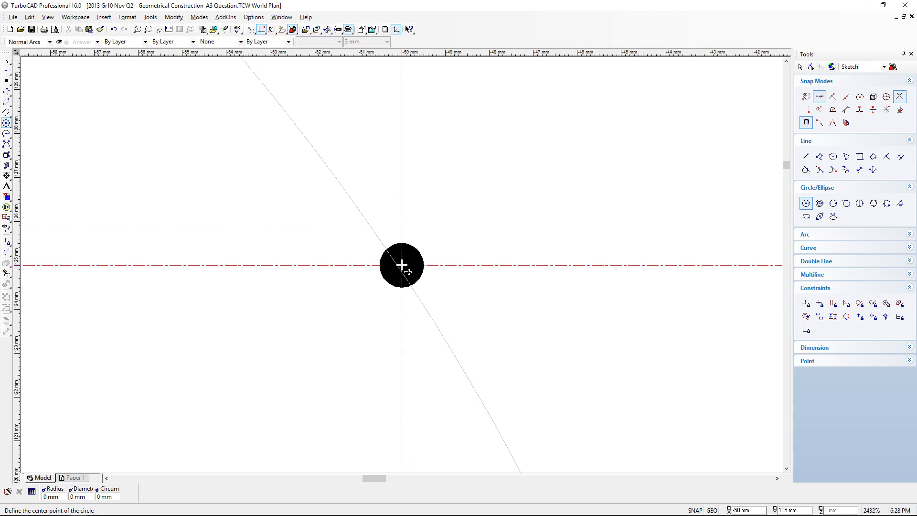
scroll(396, 267, "down", 3)
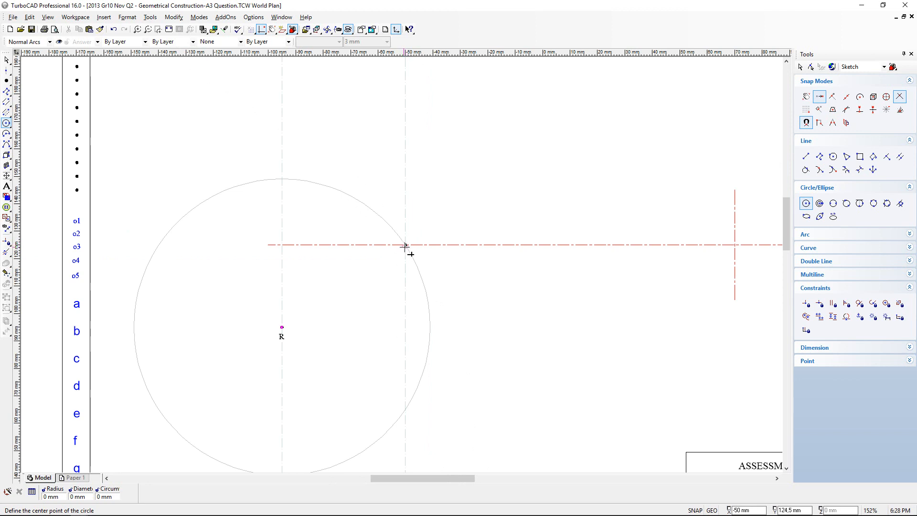
scroll(405, 244, "up", 6)
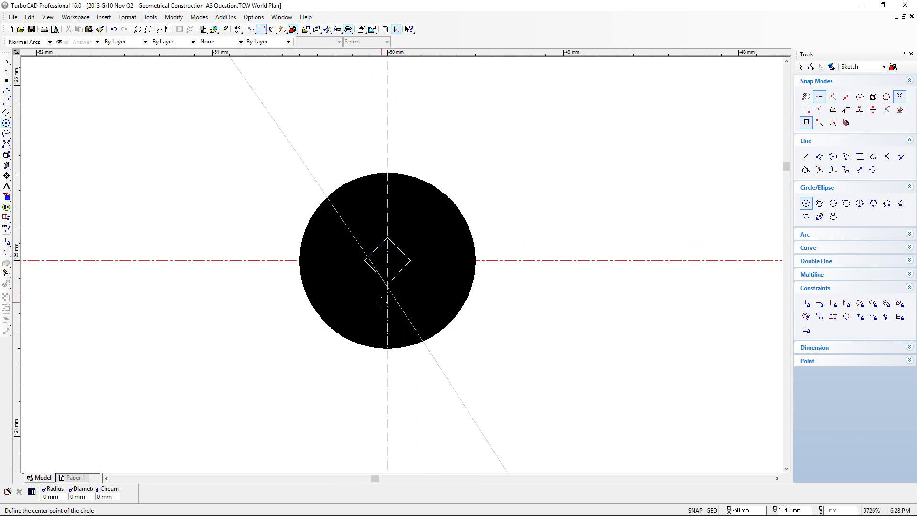
scroll(402, 263, "down", 3)
scroll(401, 262, "down", 1)
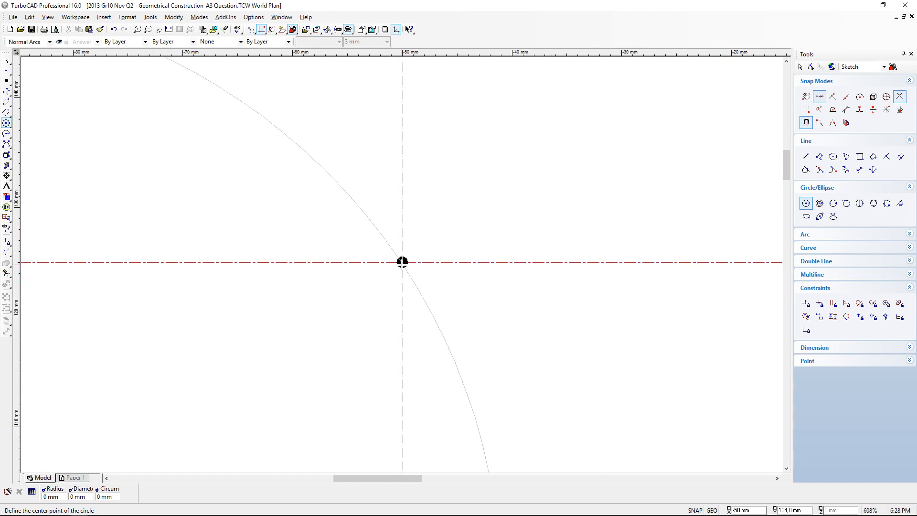
scroll(401, 262, "up", 3)
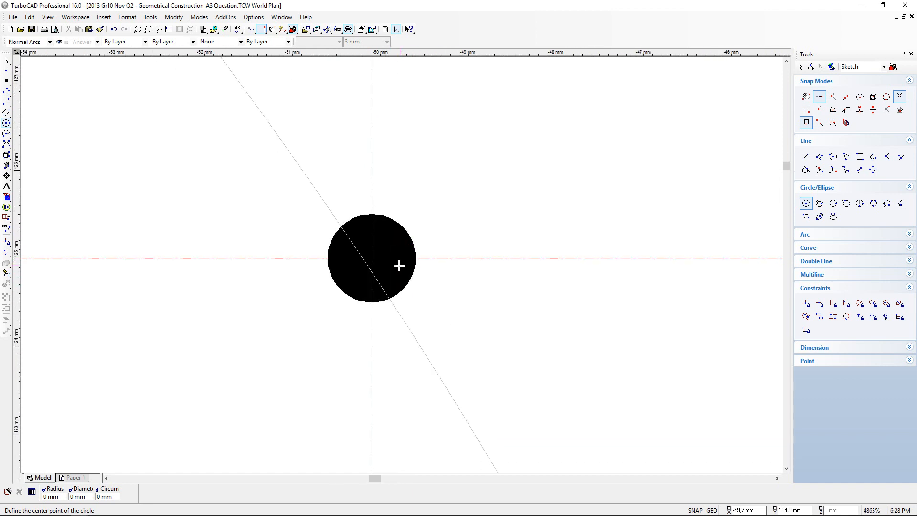
left_click(374, 259)
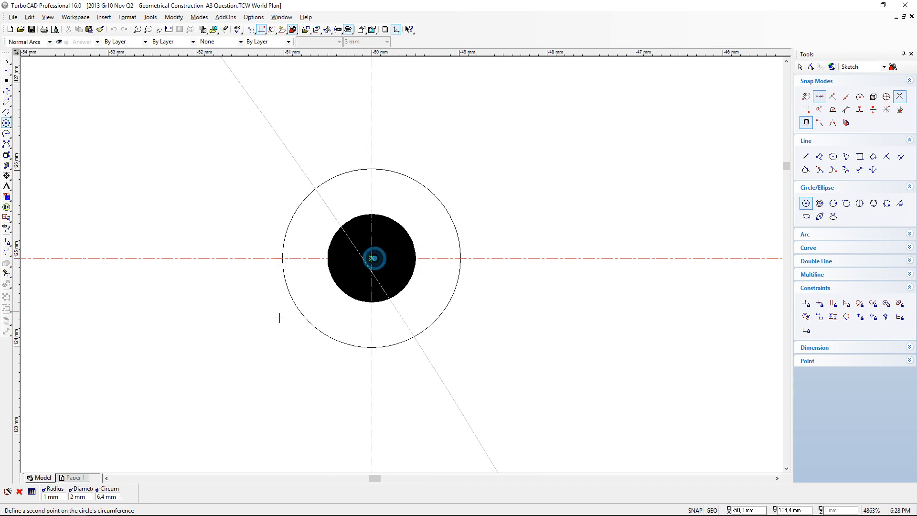
scroll(401, 263, "down", 4)
scroll(401, 265, "down", 1)
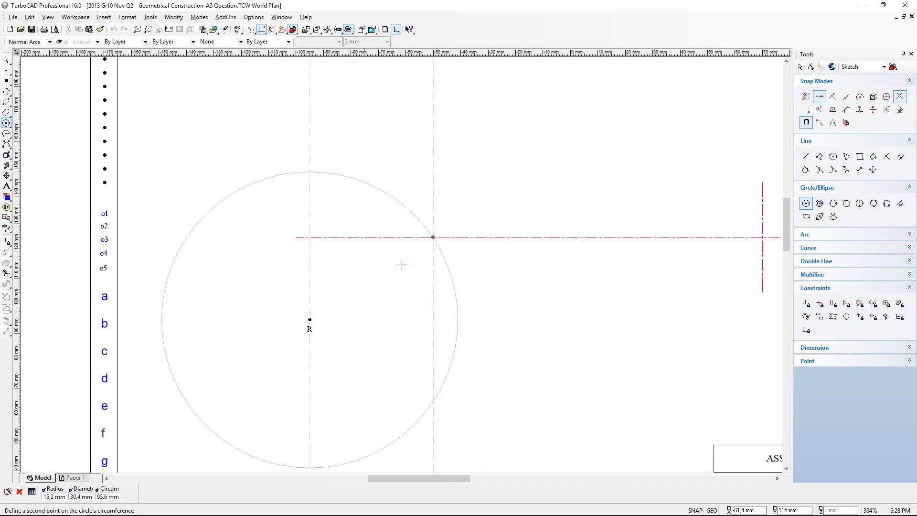
key("Tab")
type("54")
key("Return")
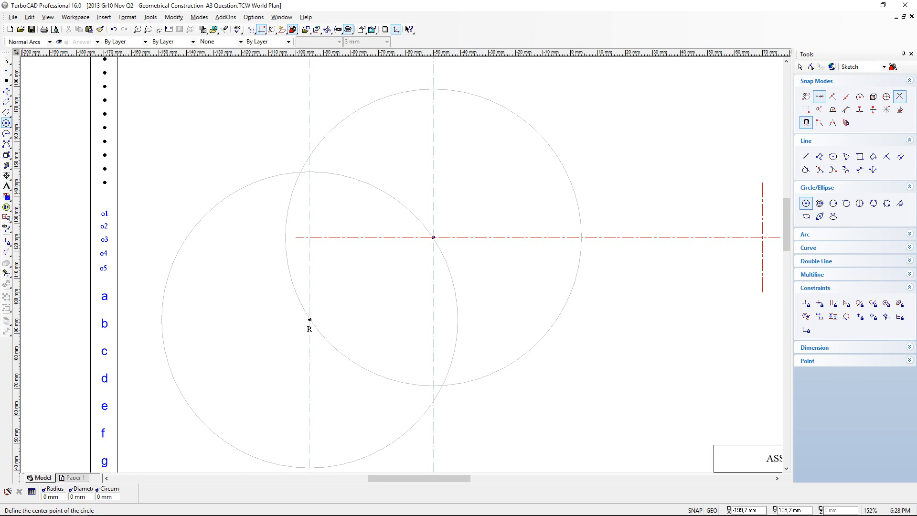
Split both 54 mm radius circles on either side of their lower intersection.
left_click(6, 252)
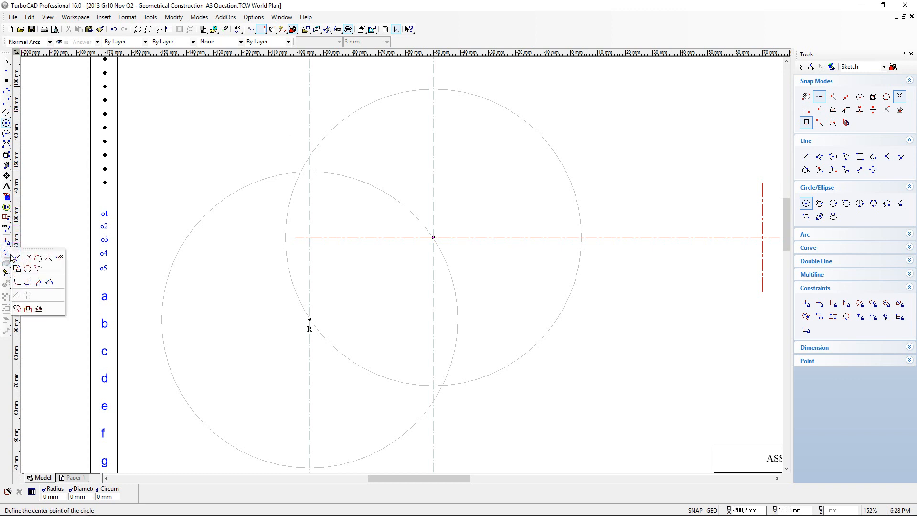
left_click(38, 258)
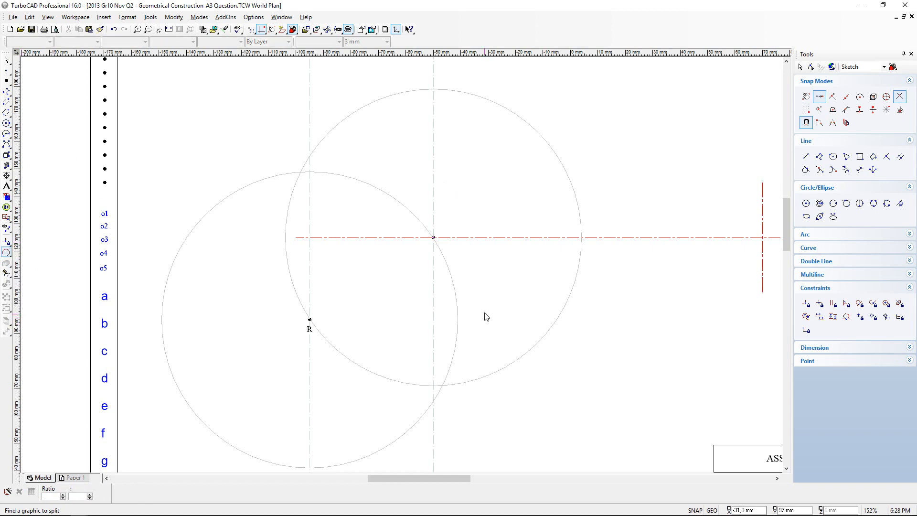
left_click(458, 324)
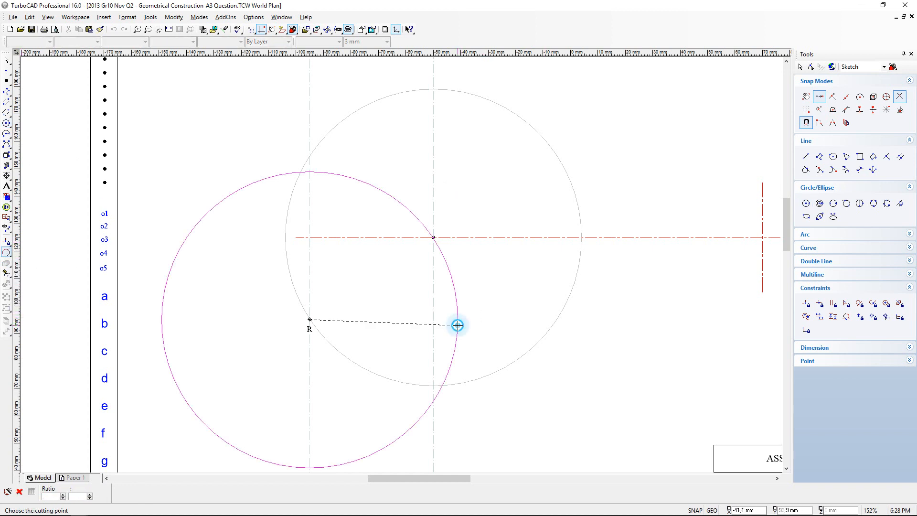
left_click(559, 380)
left_click(454, 467)
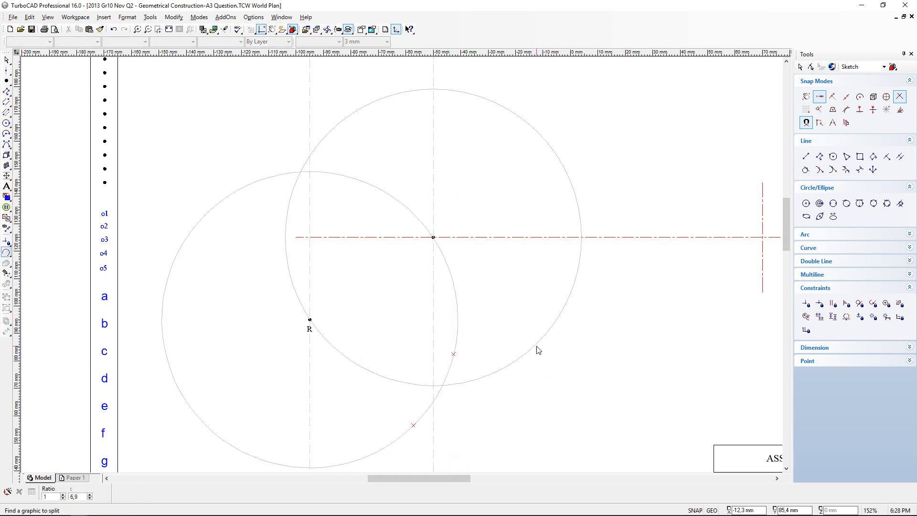
left_click(537, 347)
left_click(513, 420)
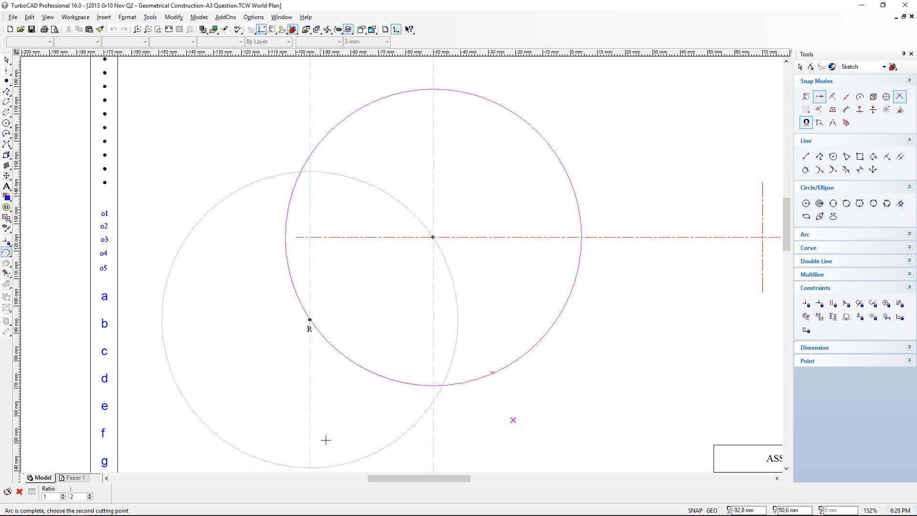
left_click(377, 433)
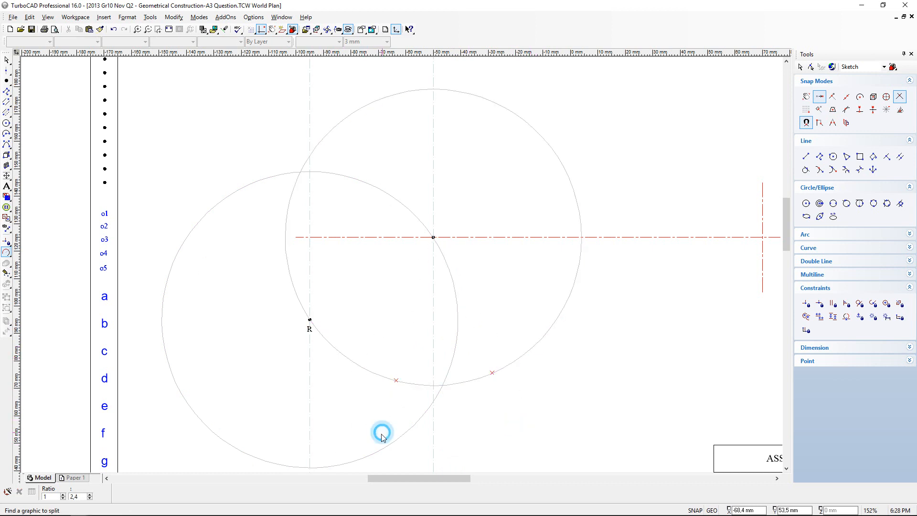
Delete the large remaining arcs of both circles, keeping only the short arcs crossing below the centre line.
left_click(6, 59)
left_click_drag(274, 141, 310, 199)
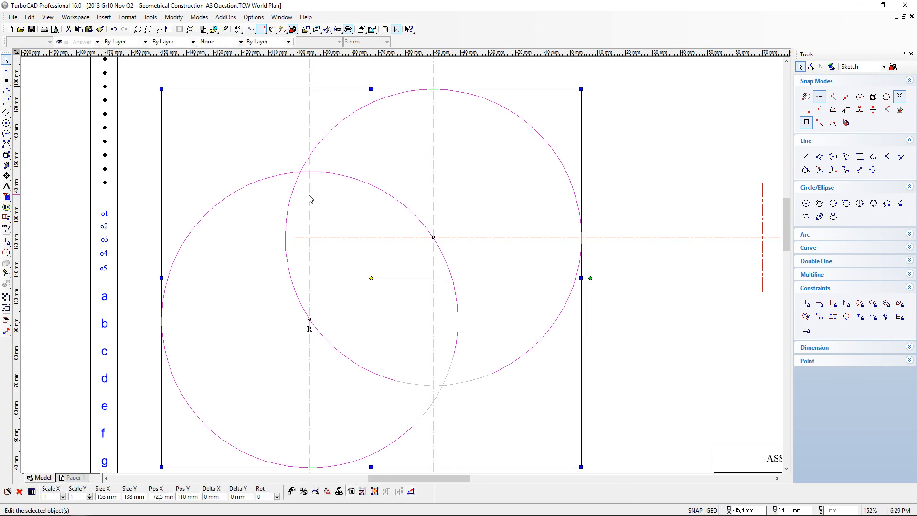
key("Delete")
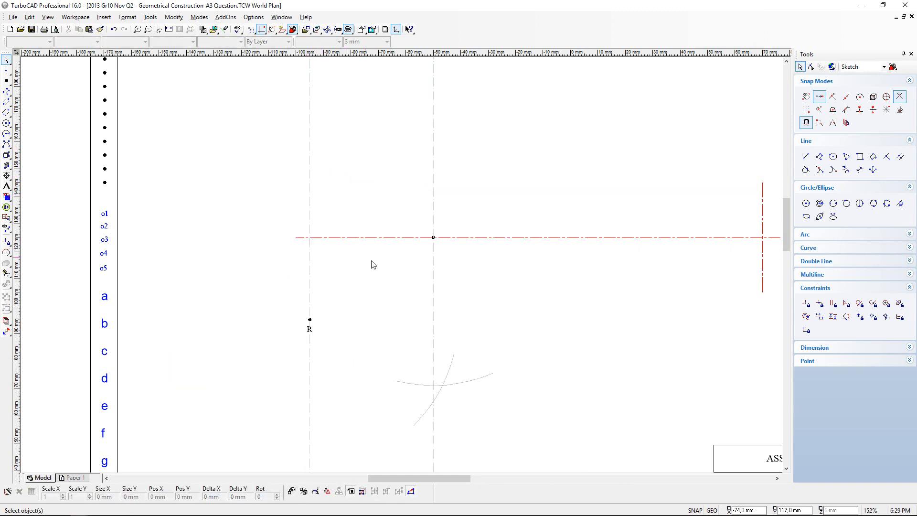
Move the lowest point marker from the margin onto the intersection of the two short construction arcs.
scroll(454, 392, "up", 3)
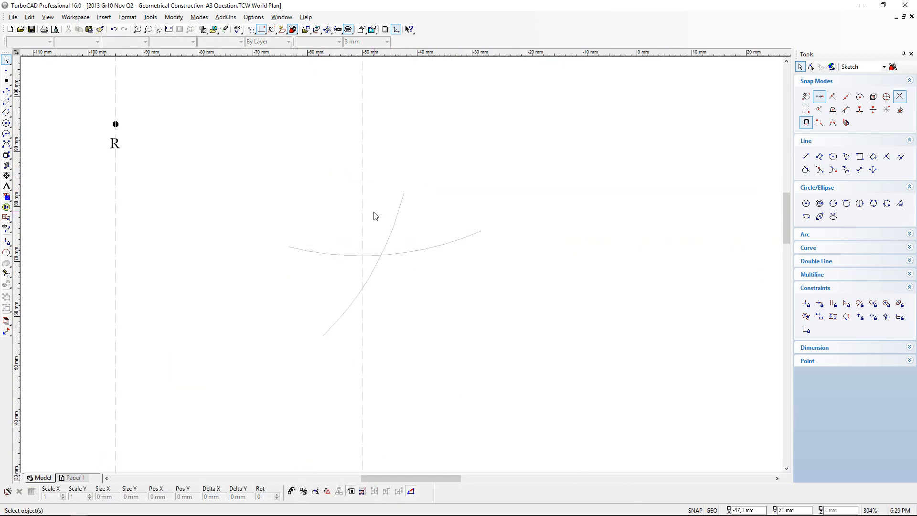
left_click(381, 256)
scroll(381, 256, "down", 3)
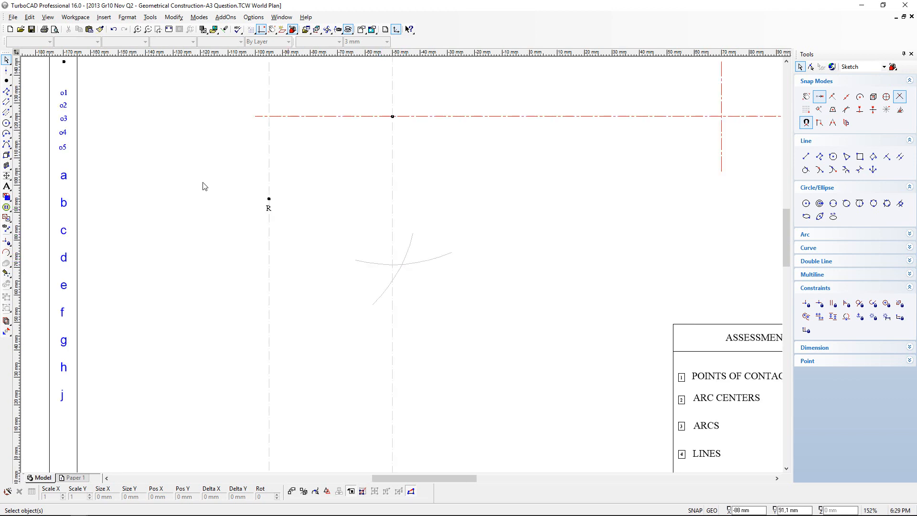
left_click(63, 61)
left_click_drag(63, 61, 401, 262)
scroll(403, 319, "up", 3)
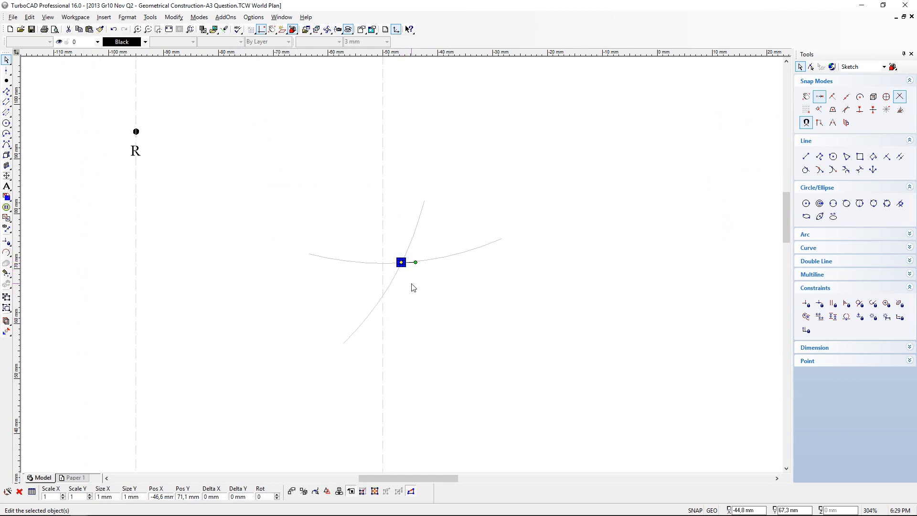
left_click(455, 301)
scroll(403, 267, "down", 3)
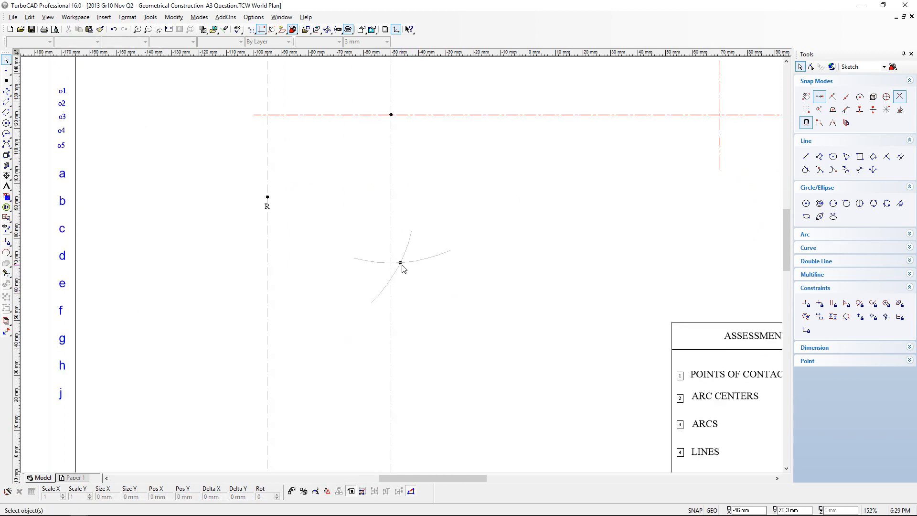
Move the o1 label from the margin to just below the R54 arc centre marker at the arcs' intersection.
scroll(402, 268, "down", 3)
scroll(406, 264, "up", 5)
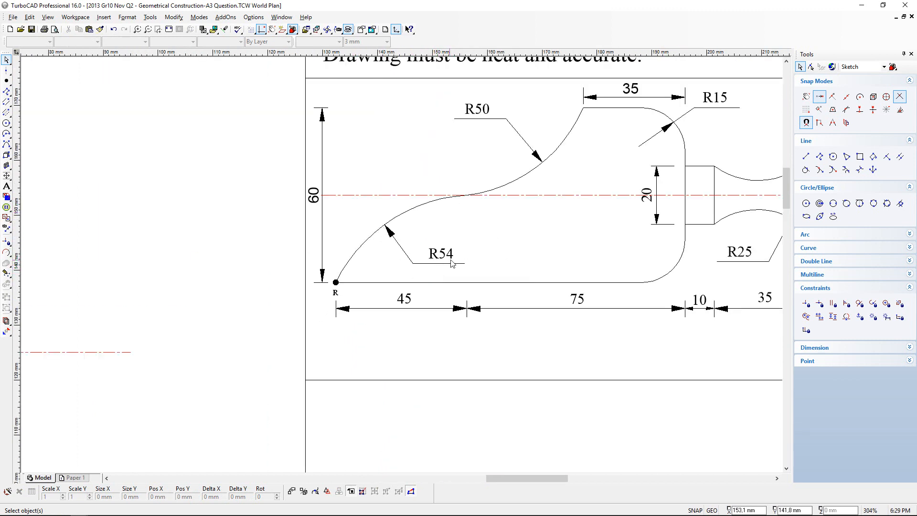
scroll(446, 270, "down", 2)
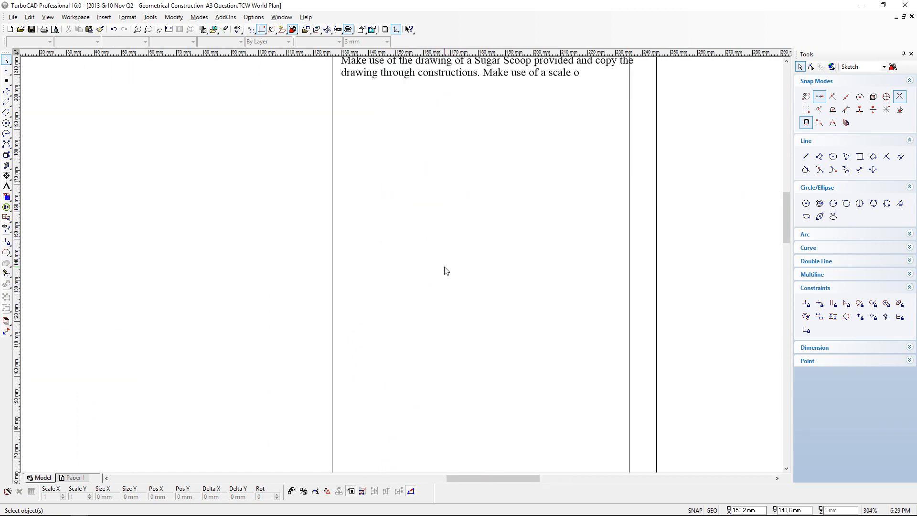
scroll(446, 271, "down", 2)
scroll(91, 332, "up", 3)
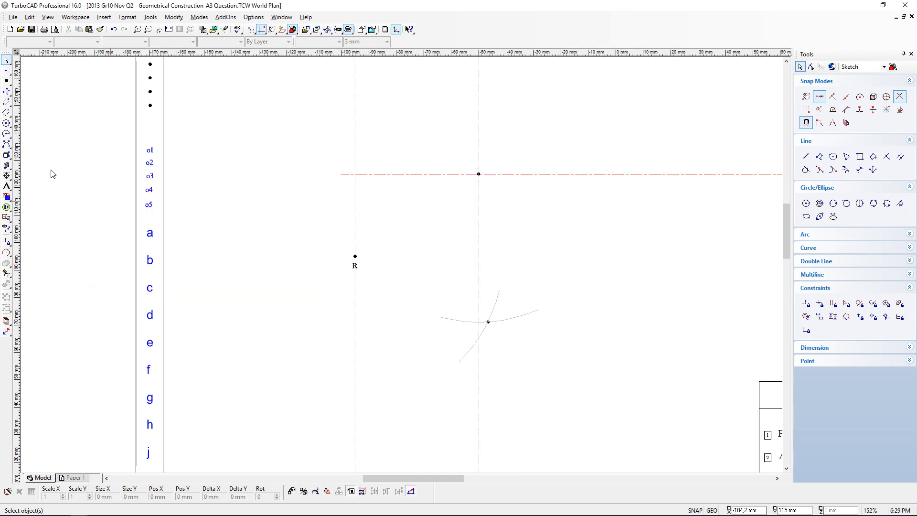
left_click(148, 149)
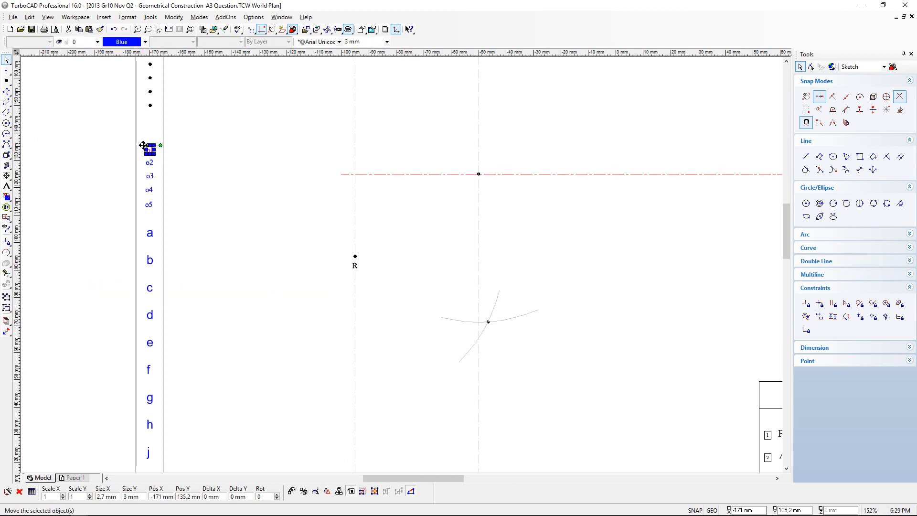
left_click_drag(144, 146, 403, 247)
scroll(524, 326, "up", 4)
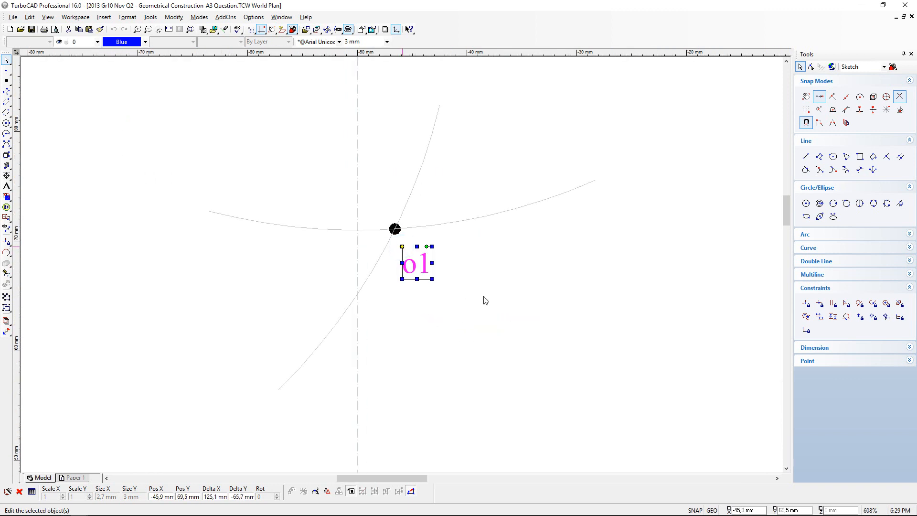
Draw a full 54 mm radius circle centred on the o1 arc centre, passing through the contact point marker on the red centre line.
left_click(484, 295)
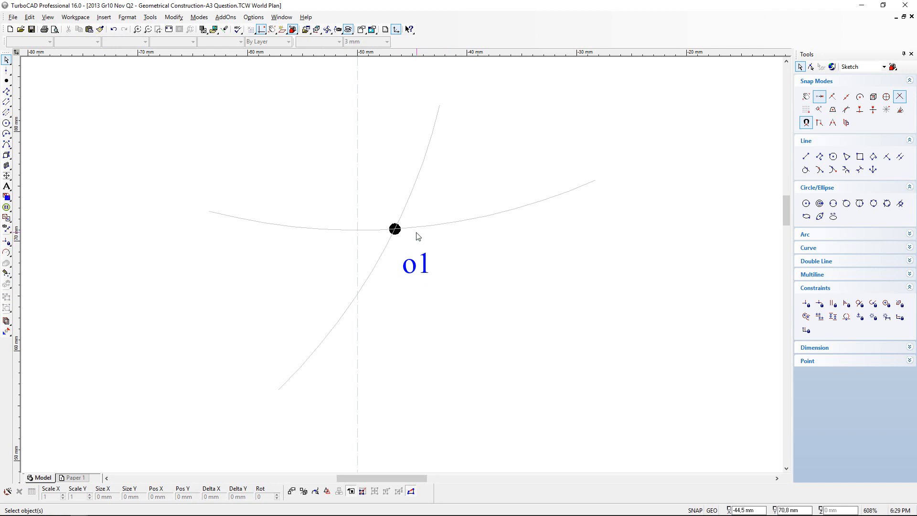
scroll(403, 266, "down", 4)
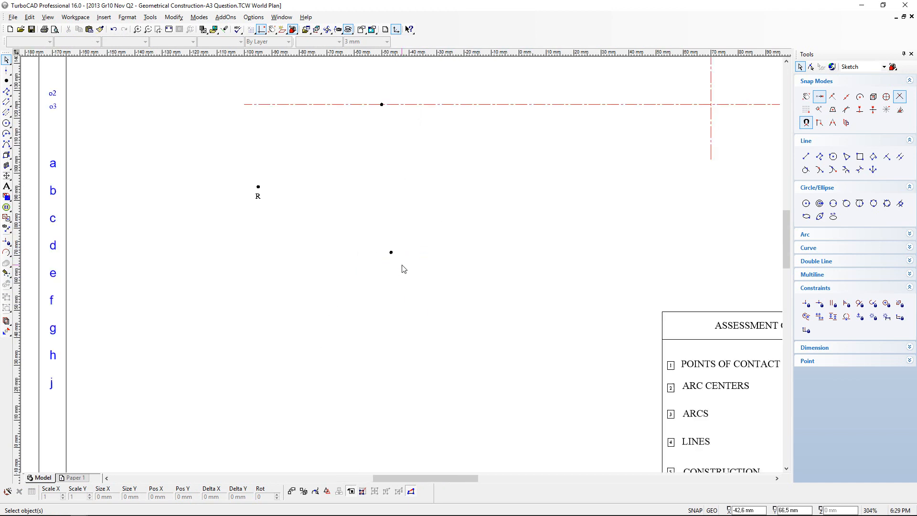
scroll(397, 250, "up", 3)
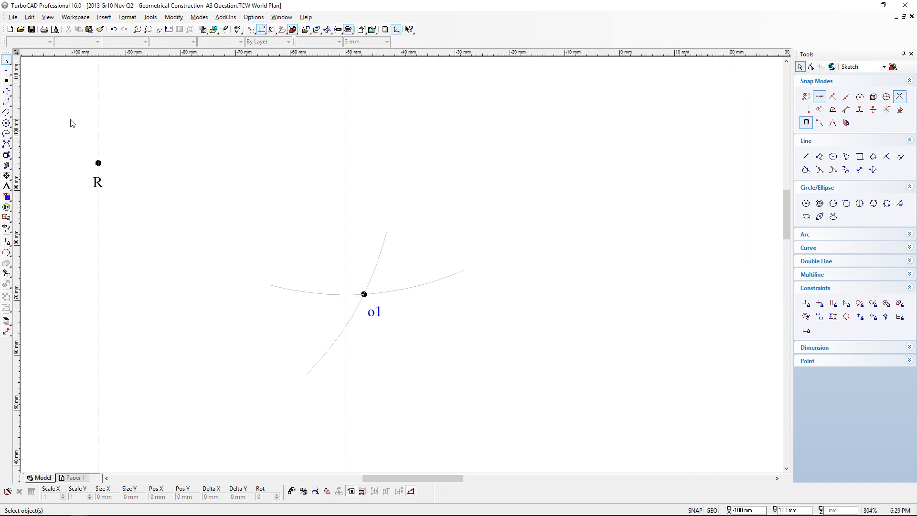
left_click(6, 124)
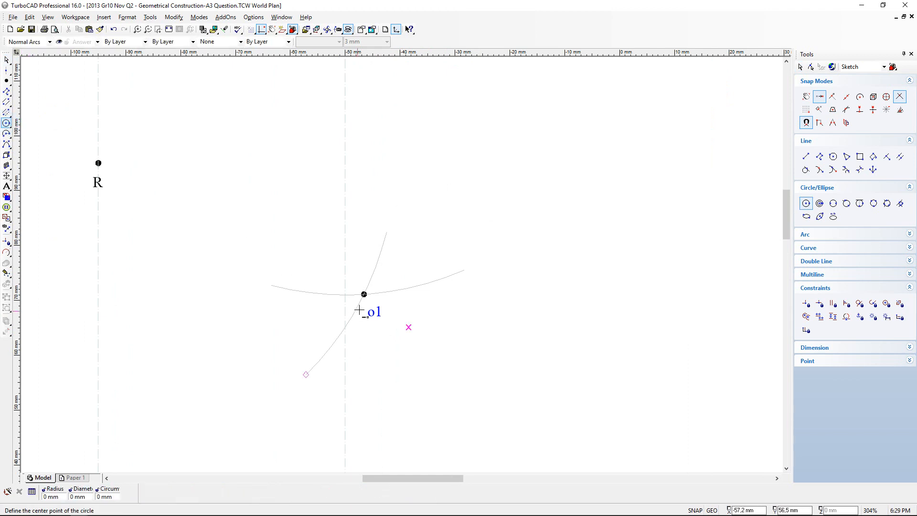
scroll(369, 310, "up", 4)
left_click(400, 239)
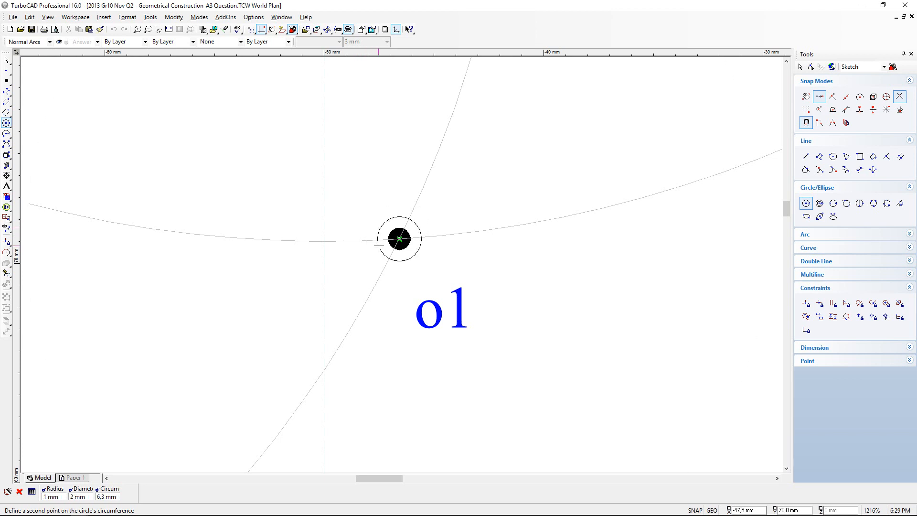
scroll(401, 264, "down", 4)
scroll(401, 264, "down", 2)
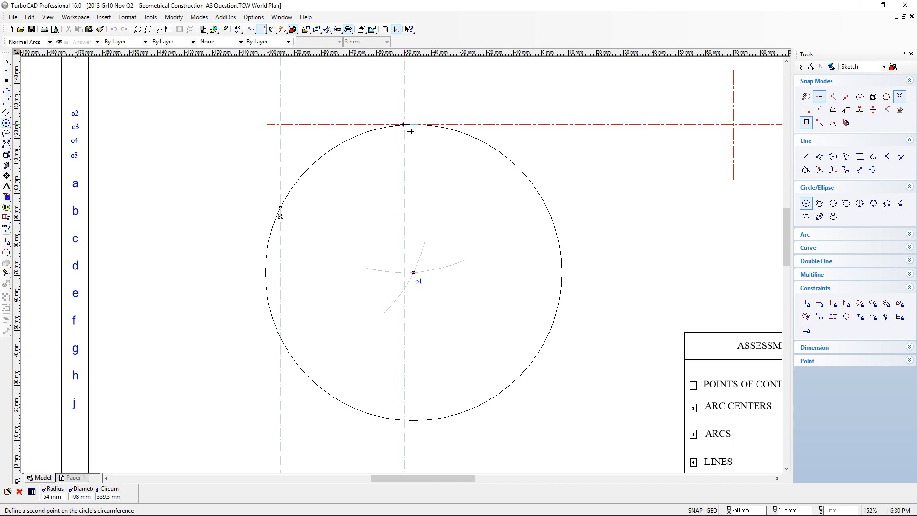
scroll(411, 131, "up", 5)
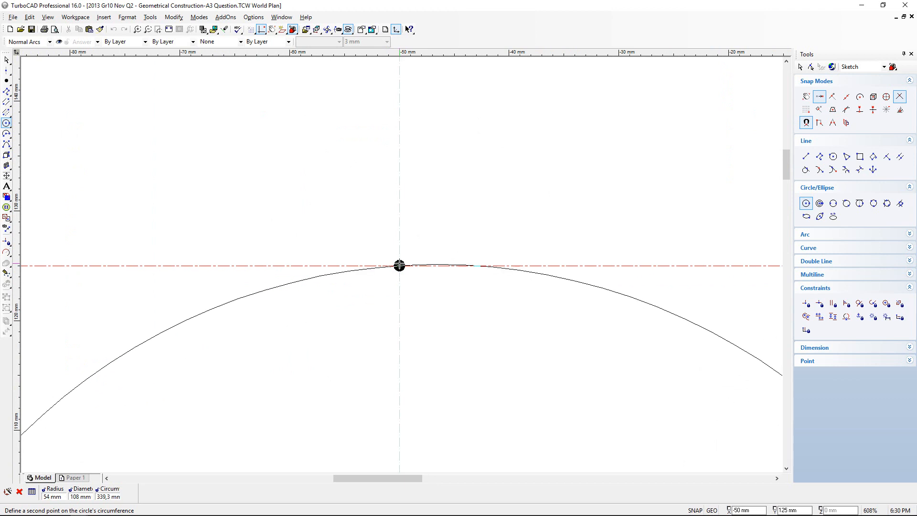
left_click(400, 266)
Try to draw the R54 outline arc about o1, from near the centre-line contact point round to point R.
scroll(396, 376, "down", 2)
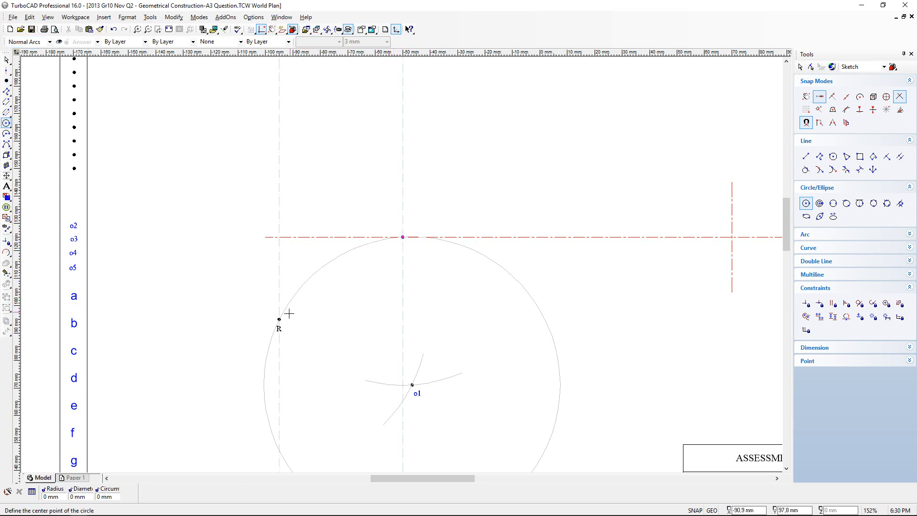
scroll(292, 311, "down", 2)
scroll(456, 275, "up", 3)
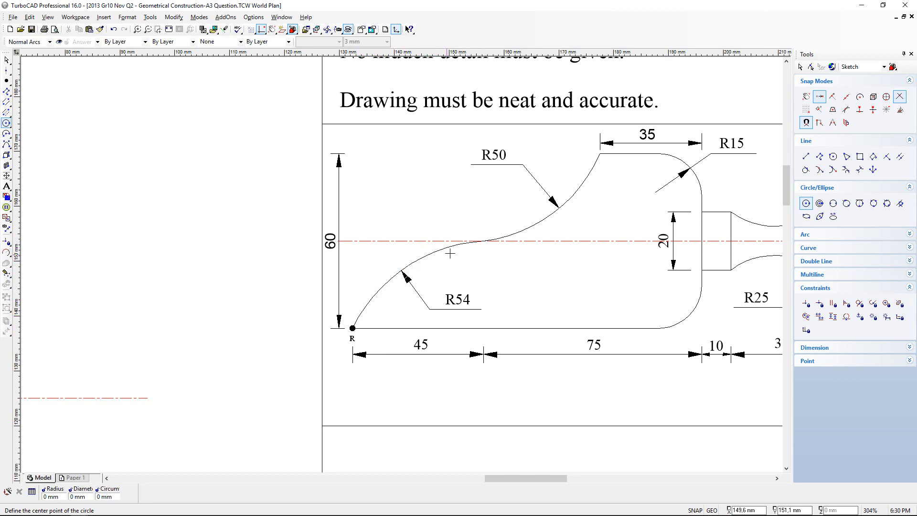
scroll(352, 279, "down", 2)
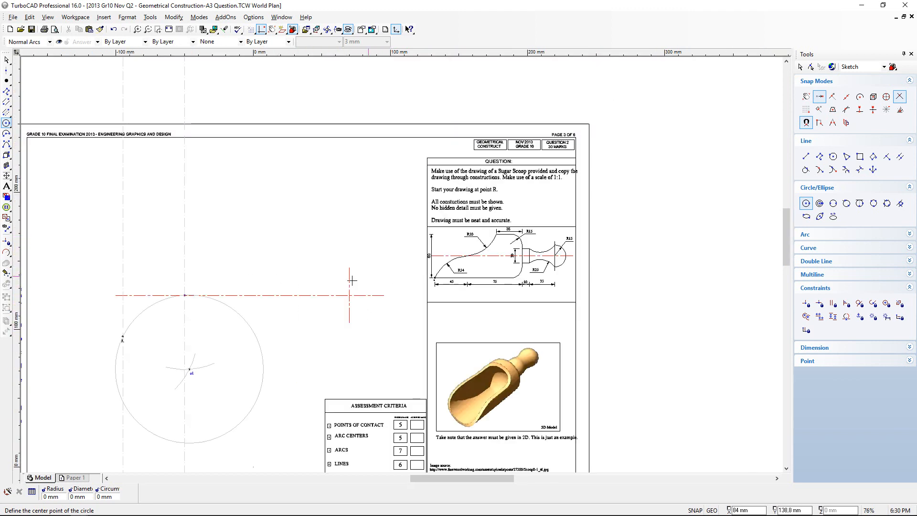
scroll(159, 326, "up", 1)
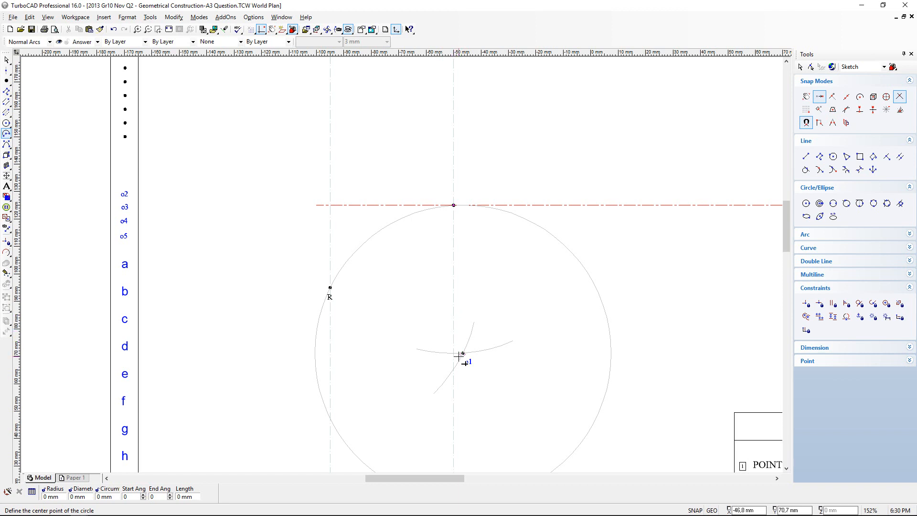
scroll(458, 356, "up", 2)
scroll(395, 166, "down", 1)
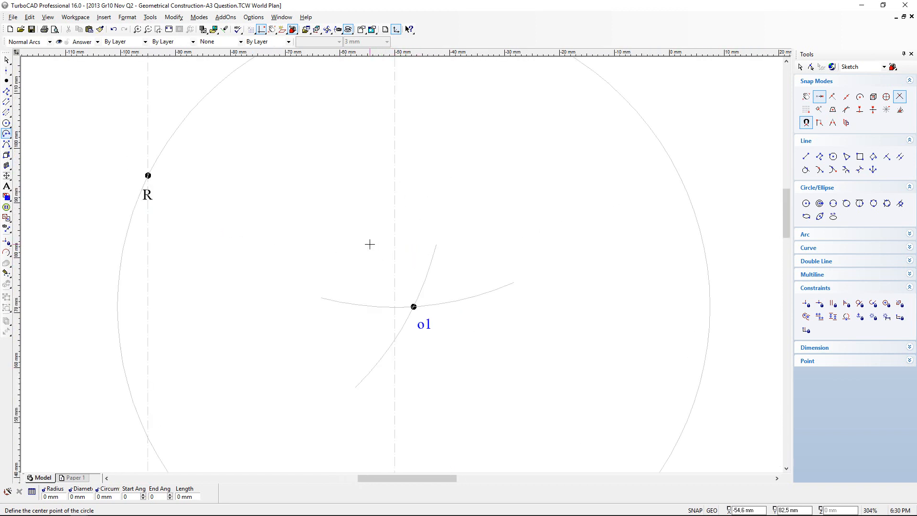
scroll(414, 305, "up", 1)
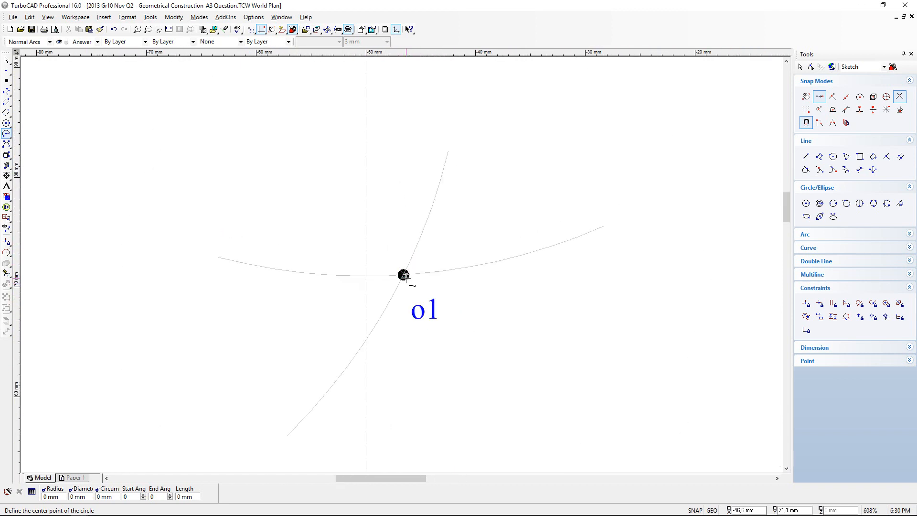
left_click(404, 275)
scroll(399, 258, "down", 2)
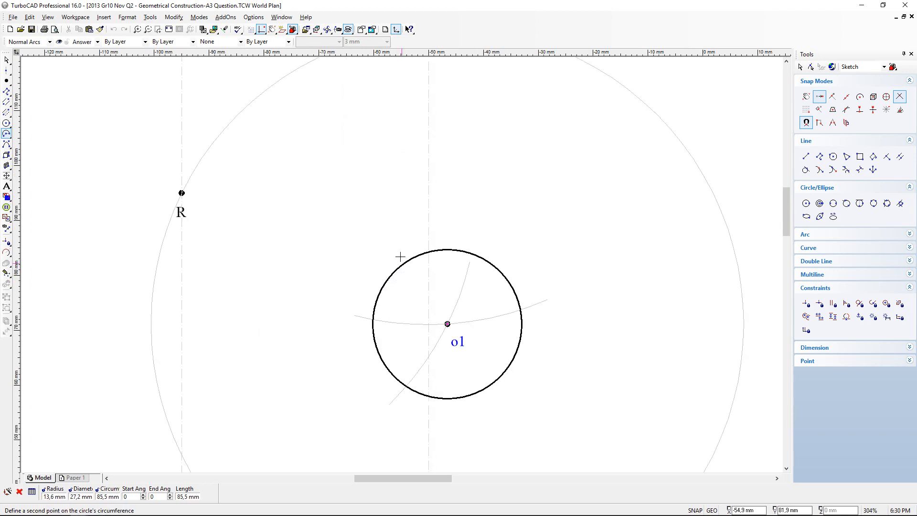
scroll(404, 189, "up", 3)
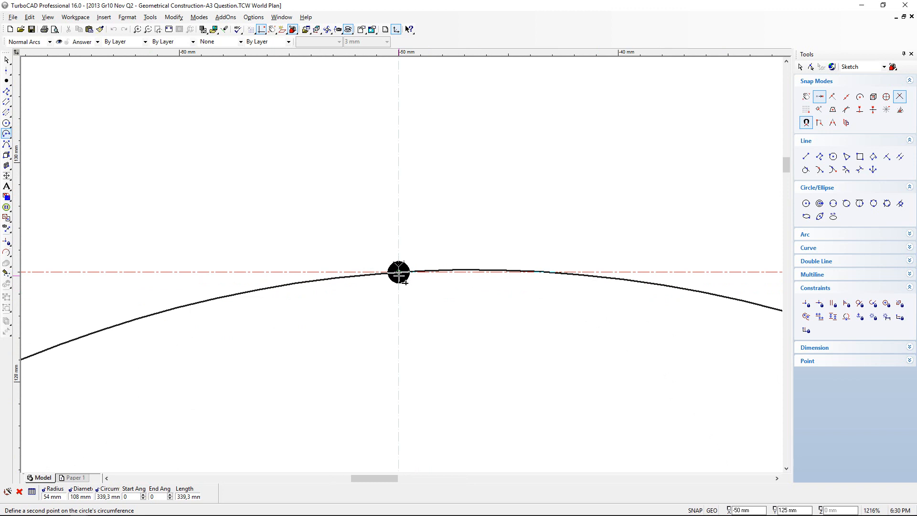
left_click(399, 275)
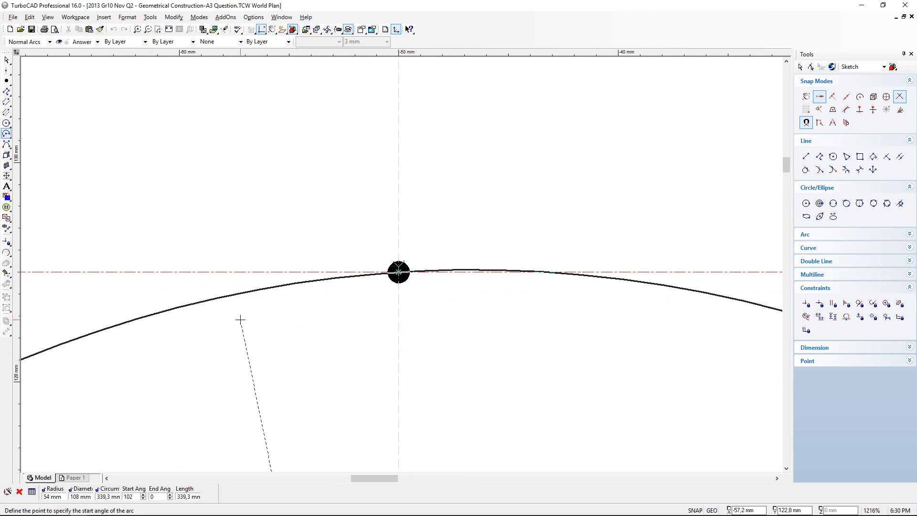
scroll(389, 311, "down", 2)
left_click(424, 287)
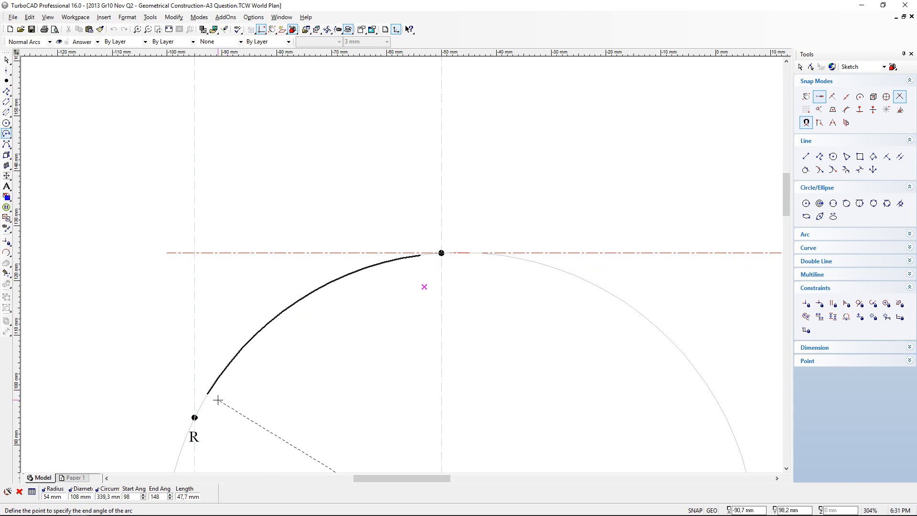
left_click(193, 418)
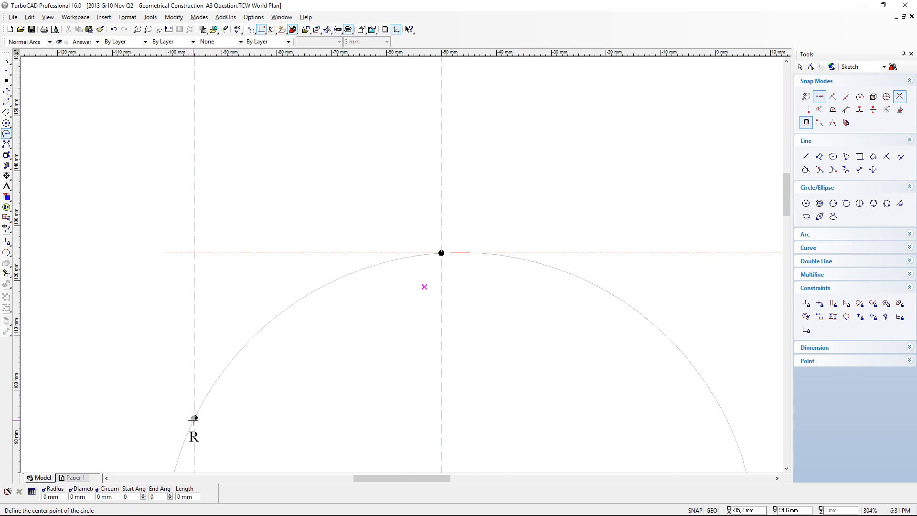
Draw the thick 54 mm radius arc centred on o1, starting exactly at the centre-line contact point and ending at point R.
scroll(415, 321, "down", 2)
scroll(430, 297, "up", 4)
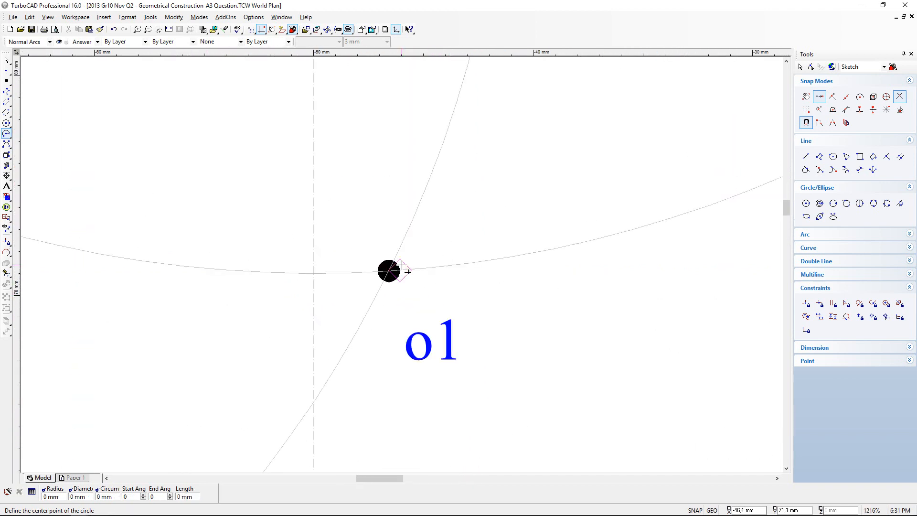
left_click(390, 269)
scroll(406, 286, "down", 6)
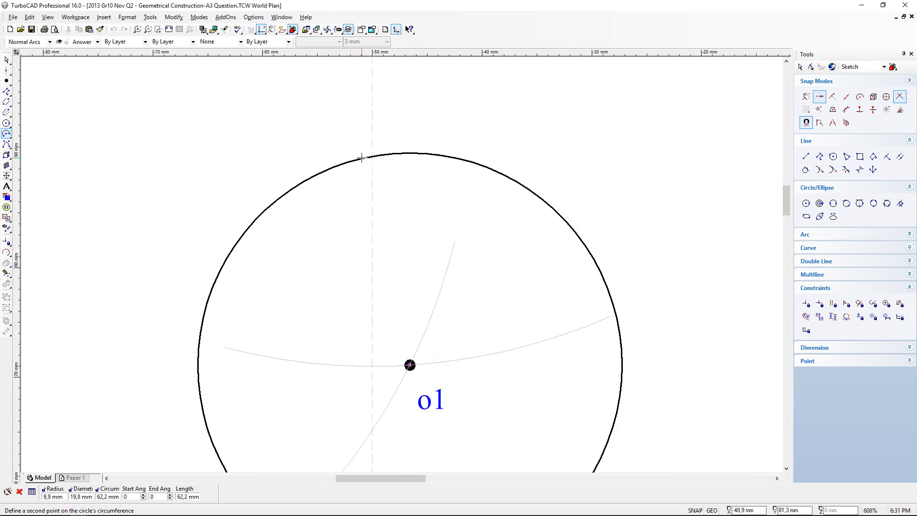
scroll(405, 168, "up", 8)
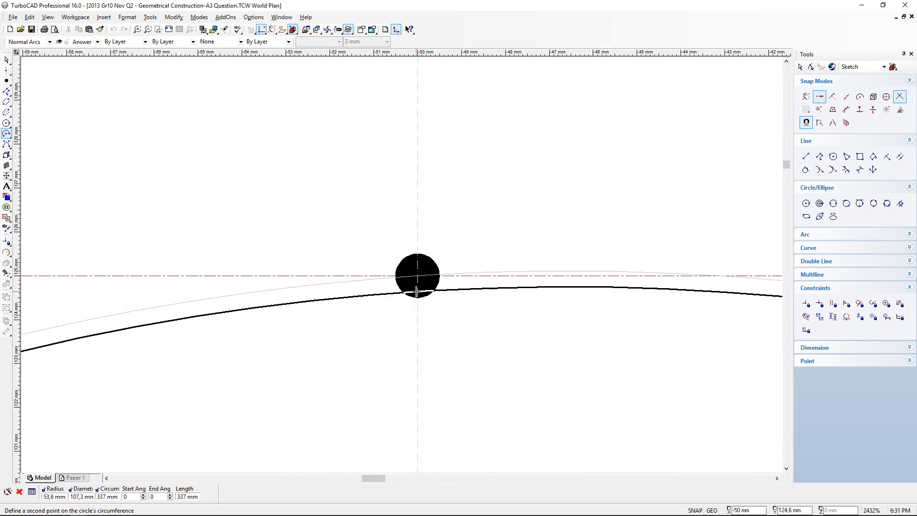
left_click(419, 277)
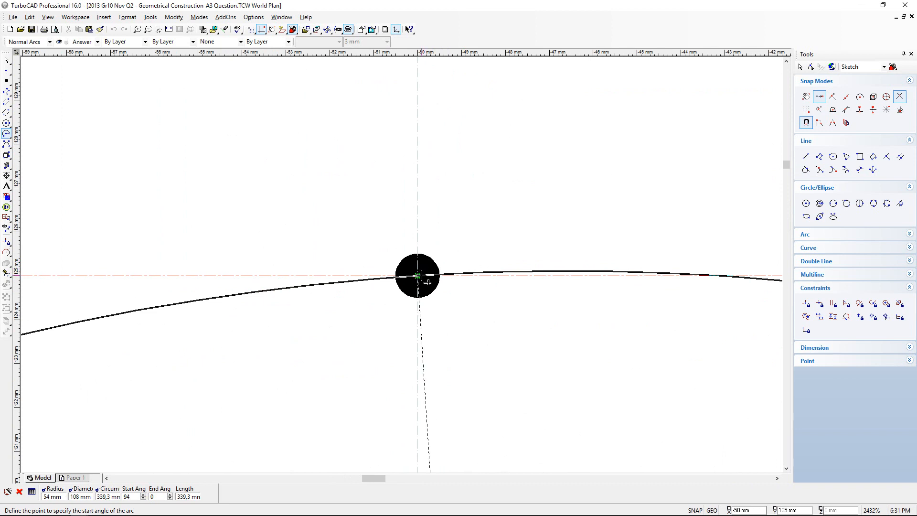
scroll(235, 329, "down", 6)
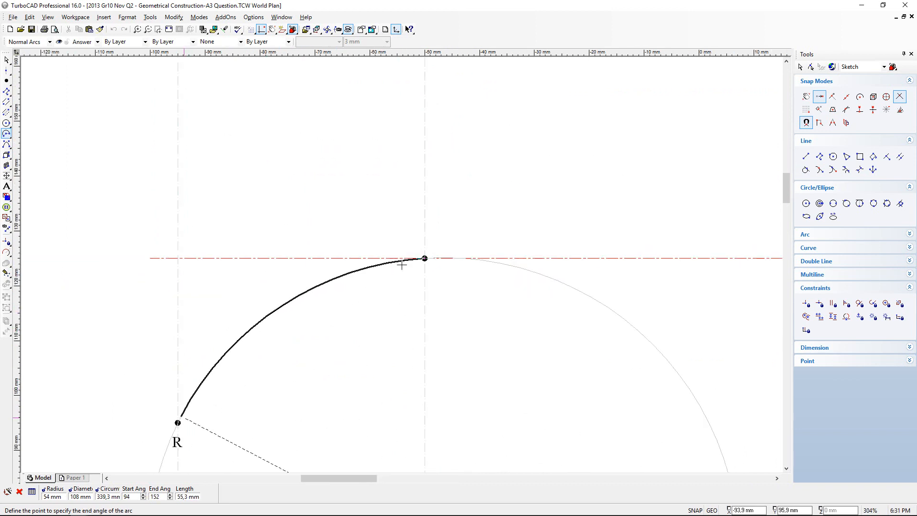
scroll(178, 422, "up", 2)
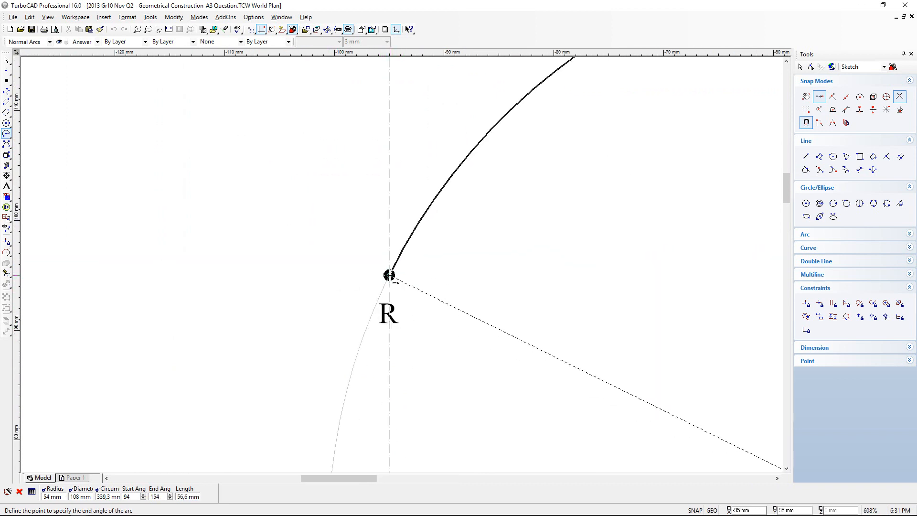
left_click(389, 275)
scroll(402, 265, "down", 3)
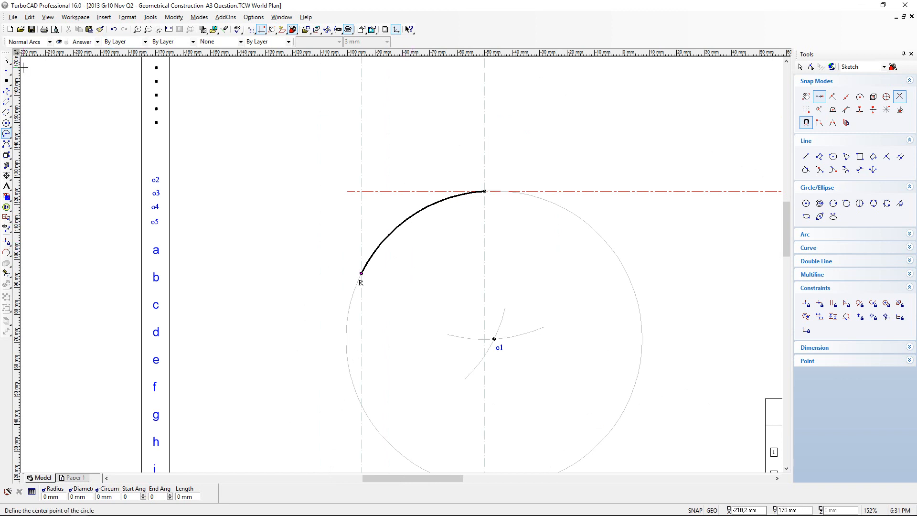
Delete the thin full 54 mm radius circle around o1, keeping the thick arc.
left_click(5, 60)
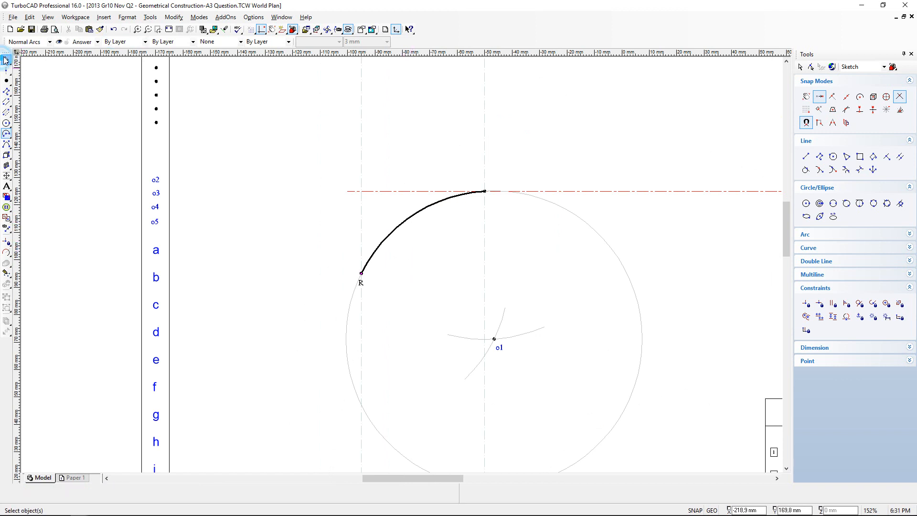
left_click(598, 233)
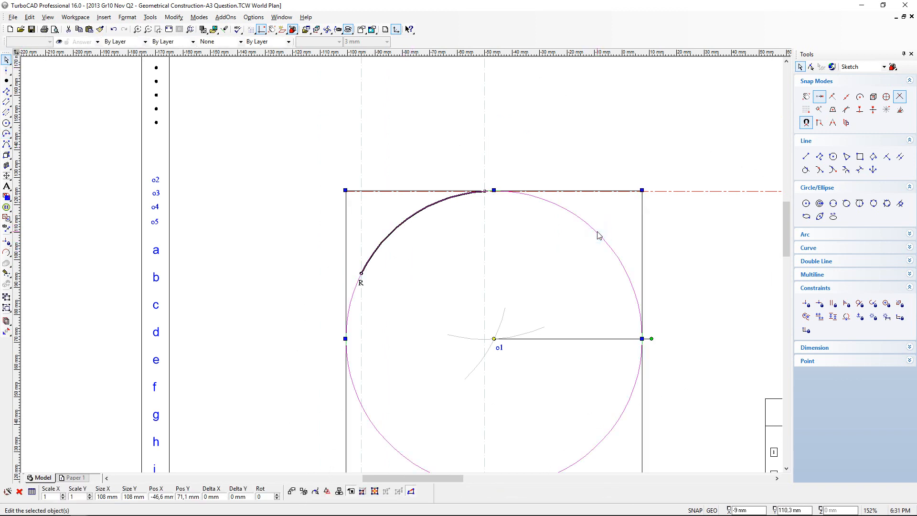
key("Delete")
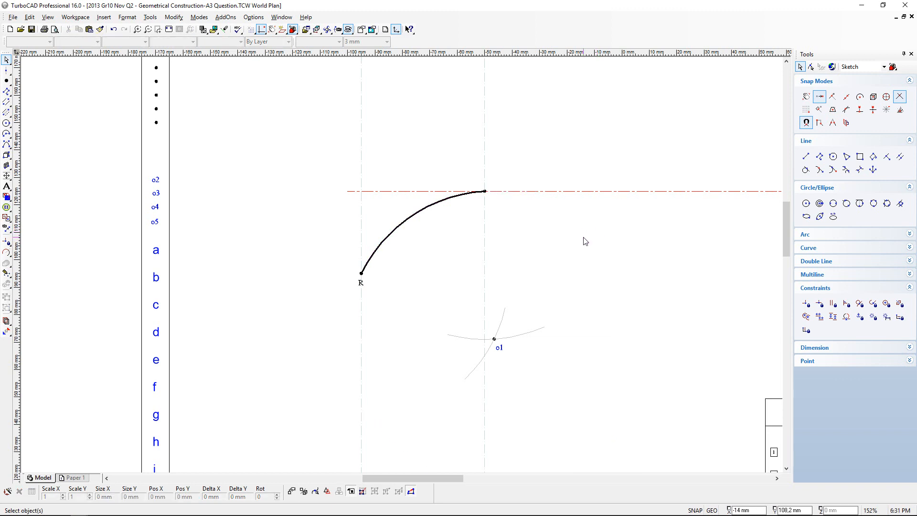
Place a horizontal construction line through point R for the scoop's lower edge.
scroll(586, 241, "down", 3)
scroll(403, 269, "up", 3)
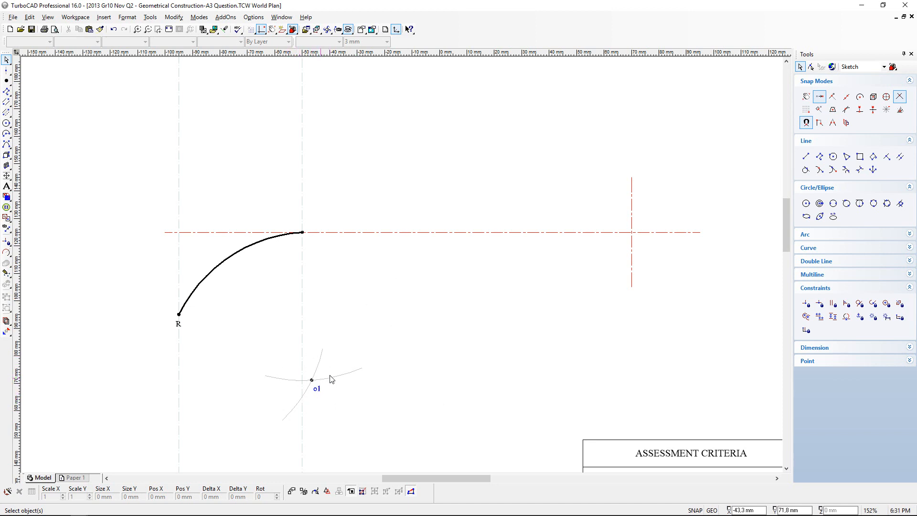
scroll(385, 291, "down", 3)
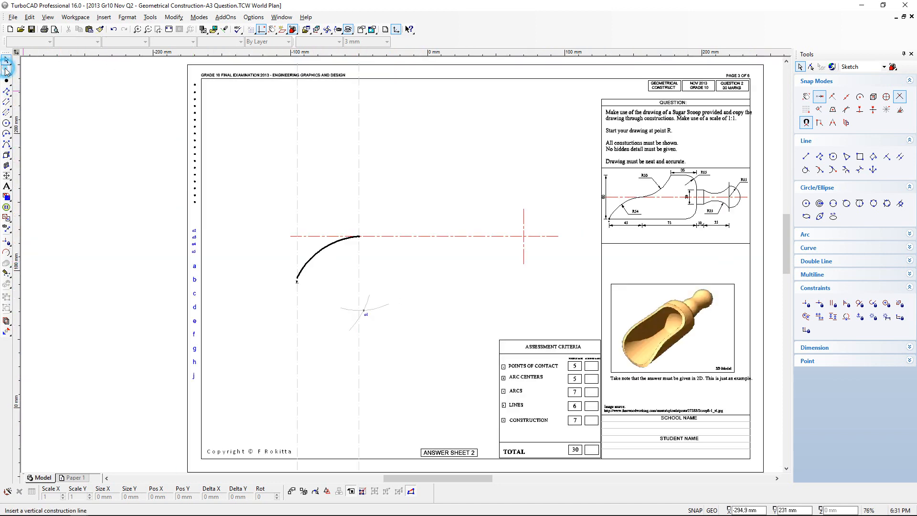
left_click_drag(6, 71, 27, 72)
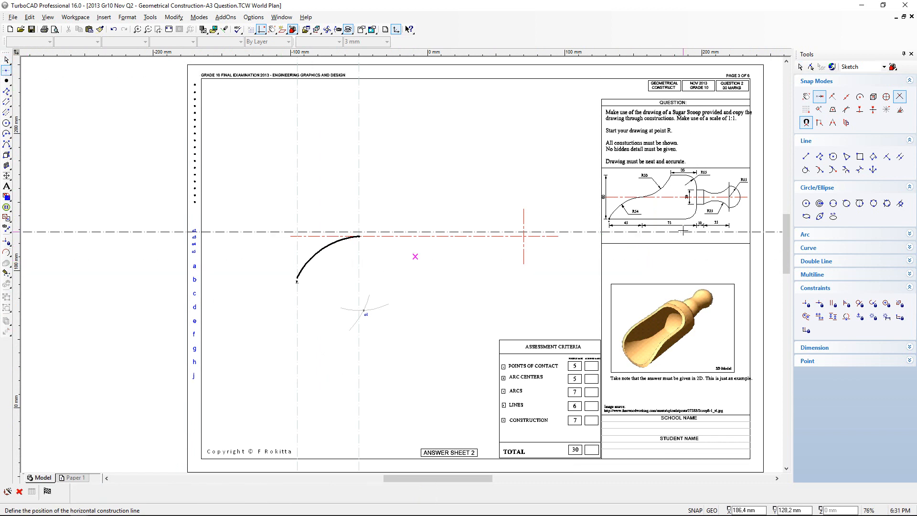
scroll(683, 231, "up", 6)
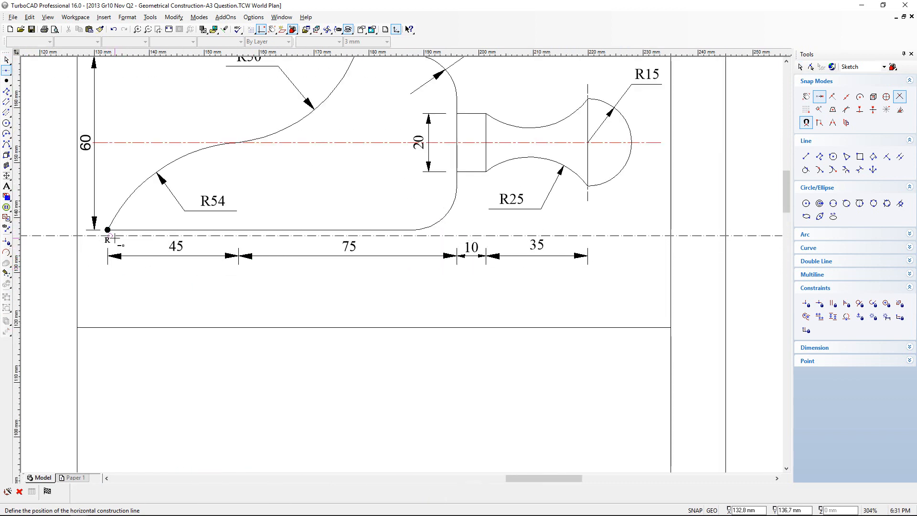
scroll(404, 266, "down", 6)
scroll(158, 338, "up", 6)
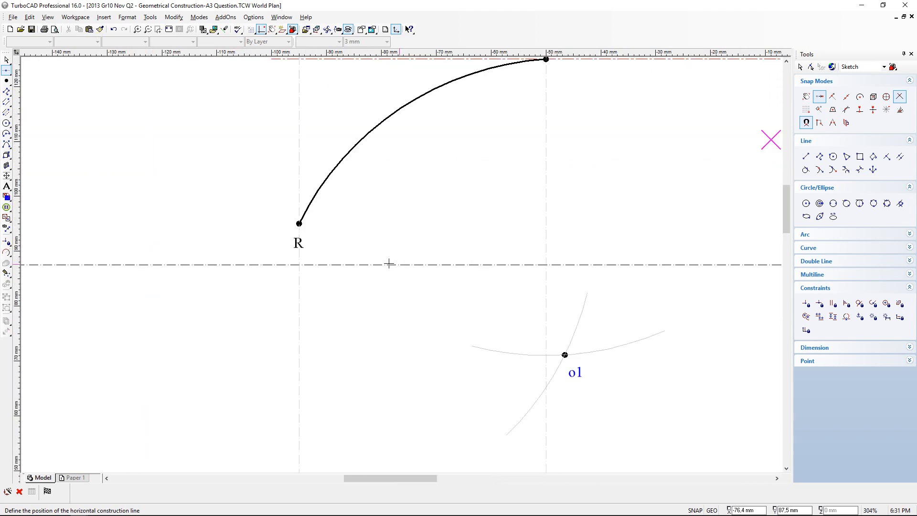
left_click(299, 223)
scroll(404, 268, "down", 2)
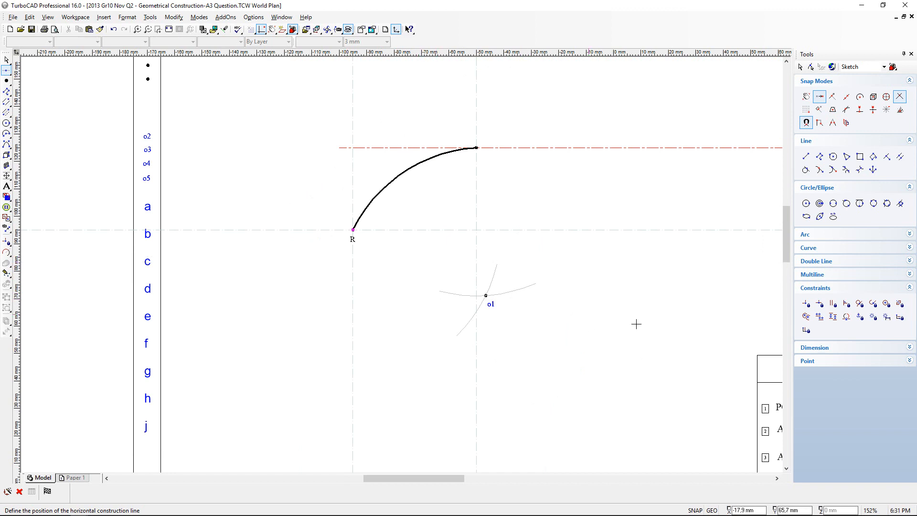
scroll(167, 245, "down", 2)
scroll(375, 247, "up", 2)
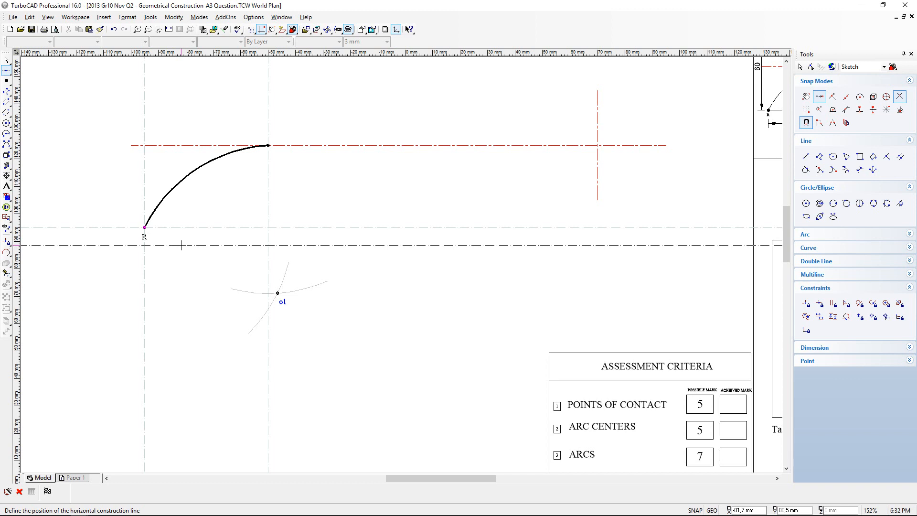
Examine the horizontal dimensions between the centre-line contact point and the scoop's straight right side in the given drawing.
left_click(6, 93)
left_click(17, 97)
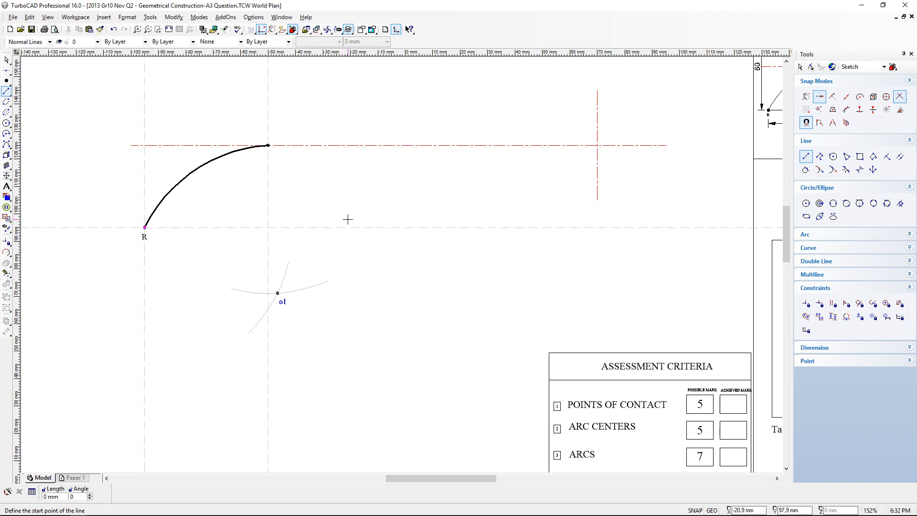
scroll(348, 219, "down", 3)
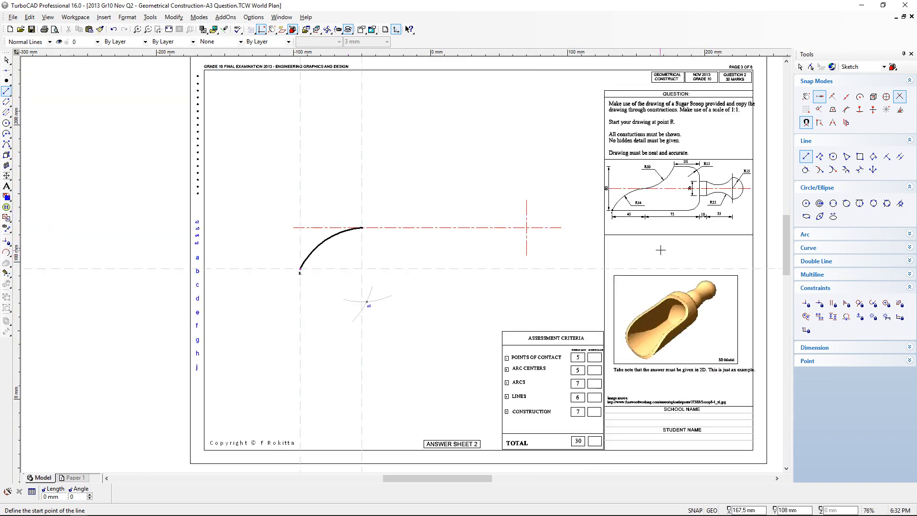
scroll(682, 217, "up", 3)
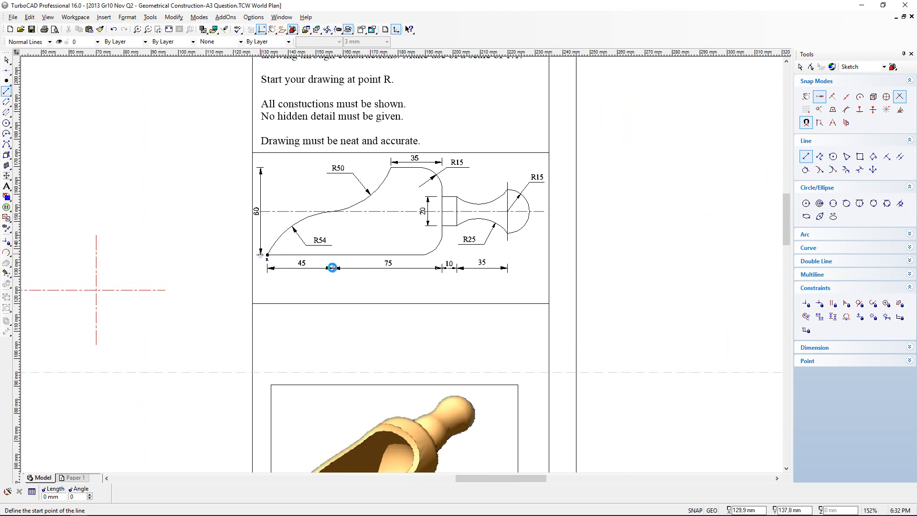
scroll(320, 260, "up", 2)
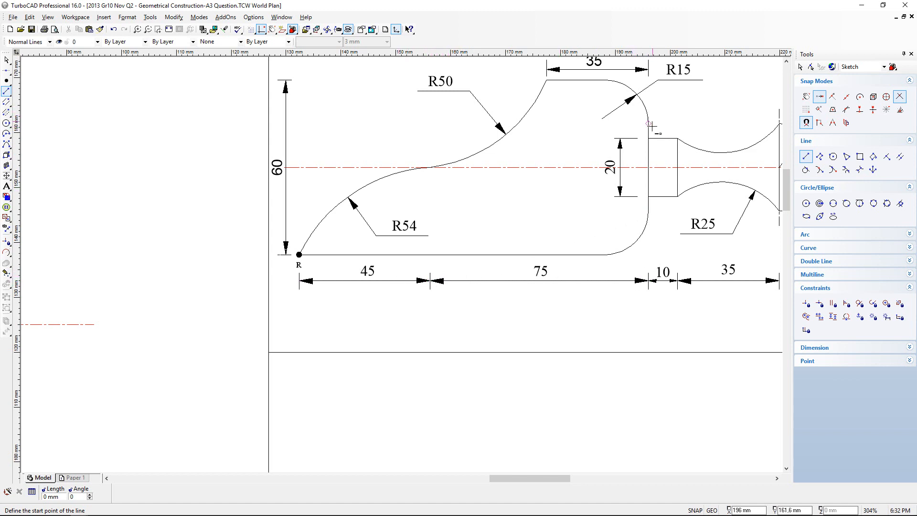
scroll(654, 206, "down", 3)
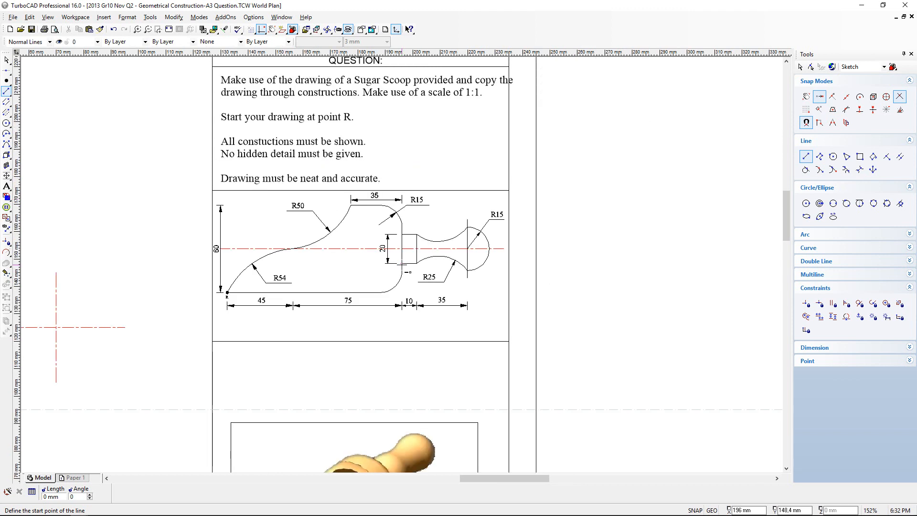
scroll(291, 294, "down", 2)
scroll(402, 265, "up", 3)
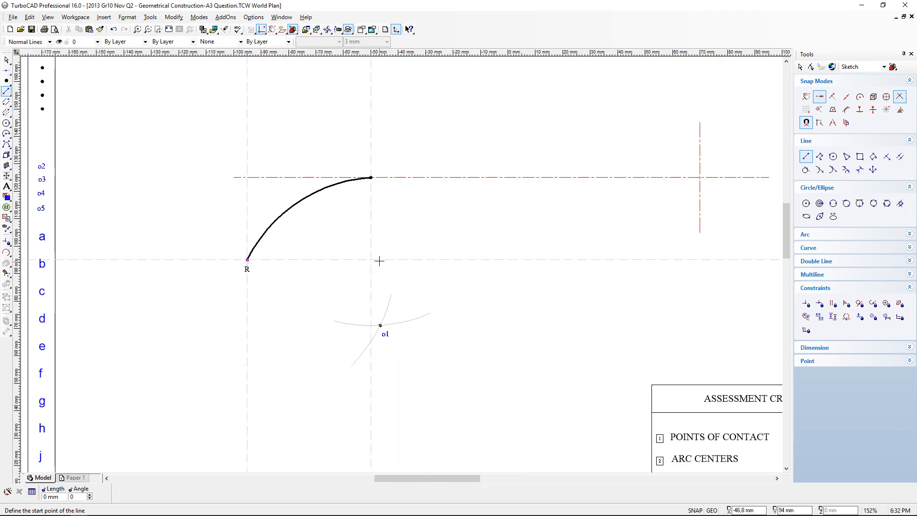
scroll(401, 264, "up", 2)
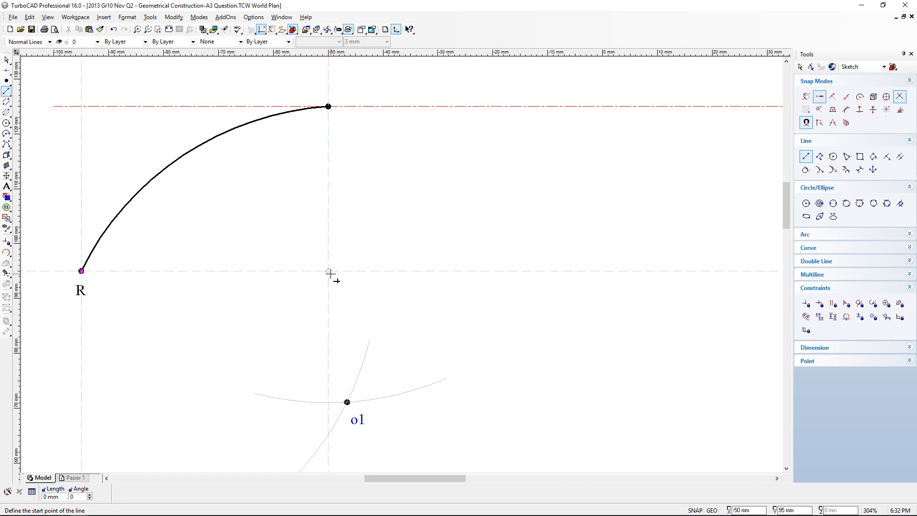
Draw a 75 mm radius circle on the Answer Constructions layer, centred where the contact point's vertical construction line crosses the horizontal through R.
left_click_drag(6, 123, 20, 130)
left_click(18, 130)
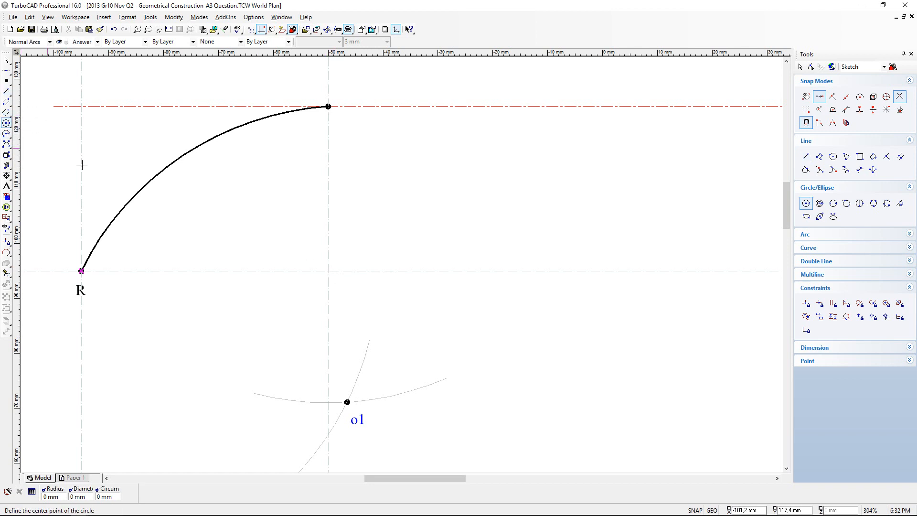
left_click(329, 271)
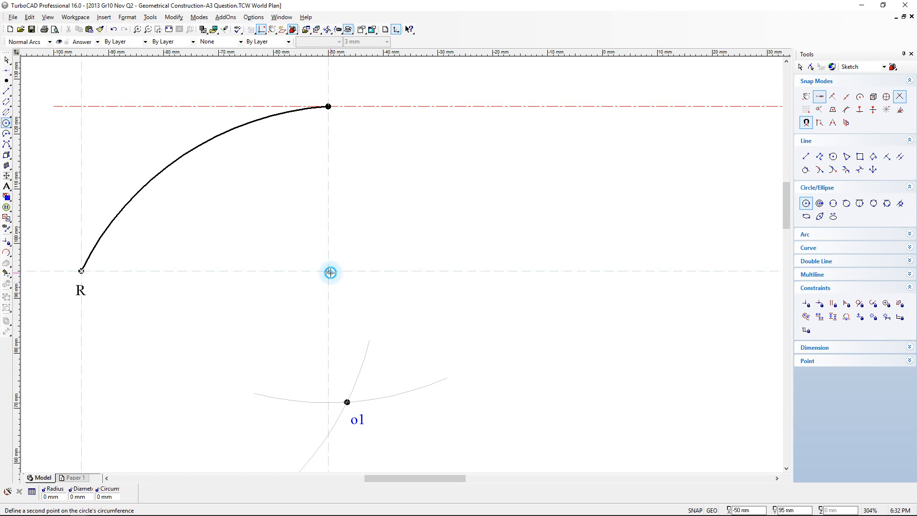
scroll(330, 272, "down", 5)
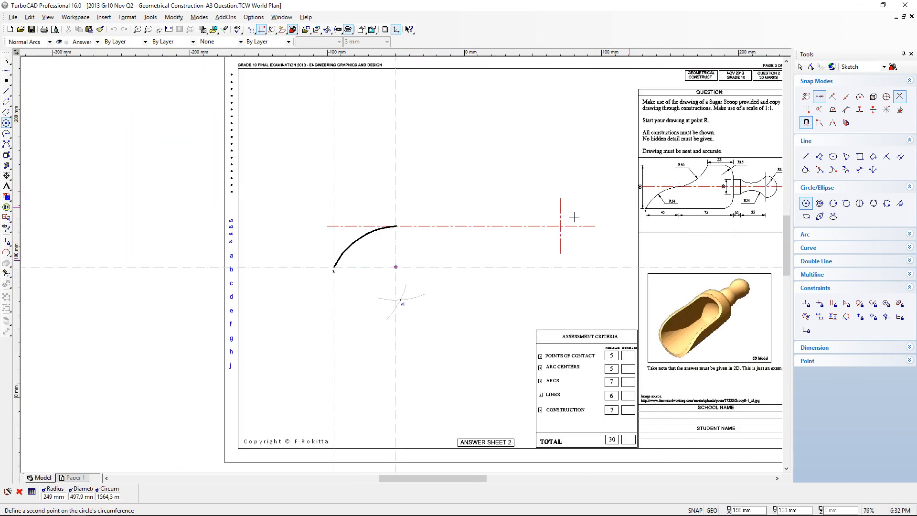
scroll(416, 215, "up", 2)
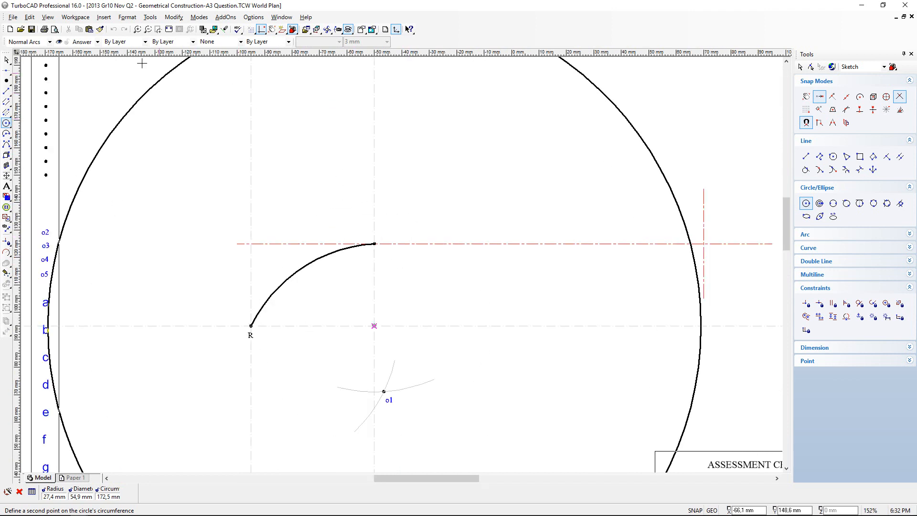
left_click(97, 41)
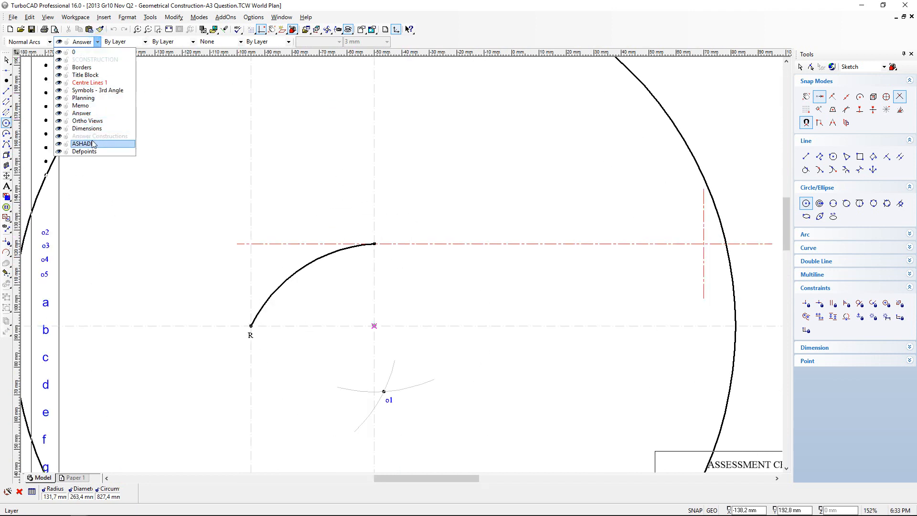
left_click(106, 137)
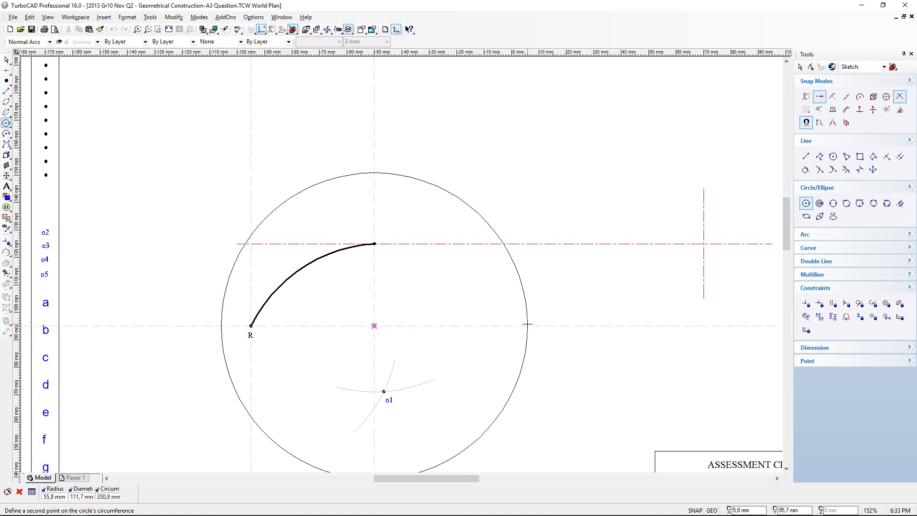
left_click(517, 317)
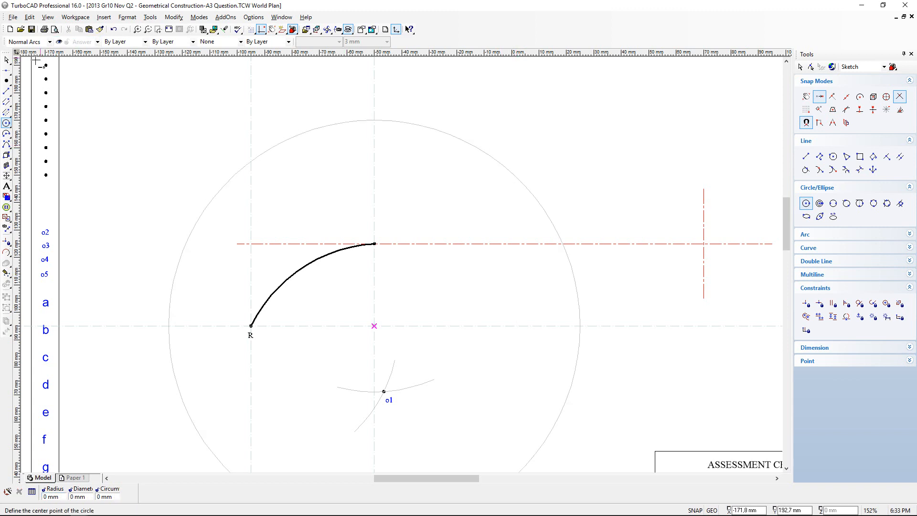
Place a vertical construction line where the 75 mm circle crosses the horizontal construction line on its right side.
left_click(6, 71)
left_click(38, 77)
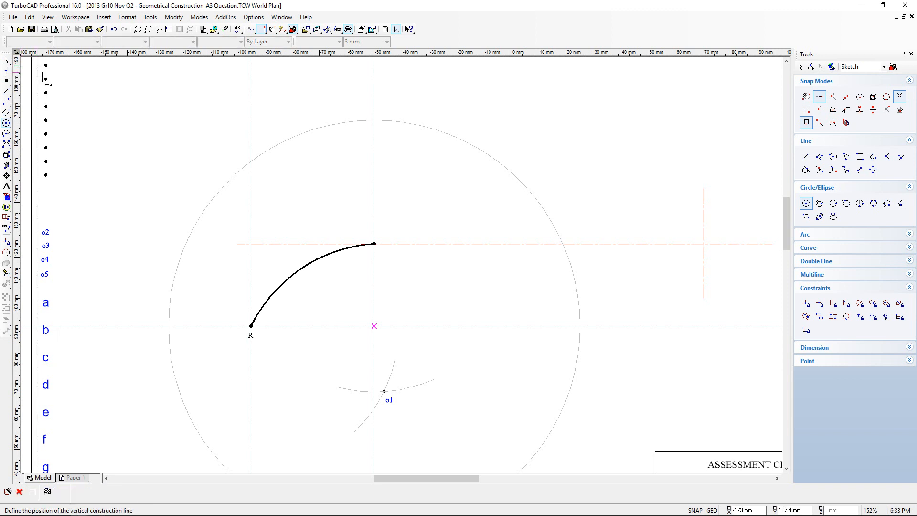
left_click(581, 325)
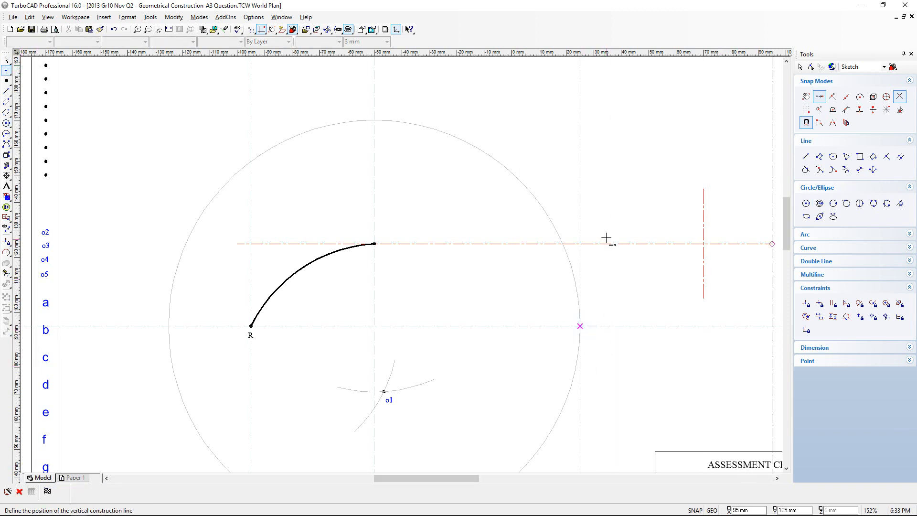
Delete the 75 mm radius construction circle, keeping the vertical construction line placed from it.
scroll(606, 214, "down", 4)
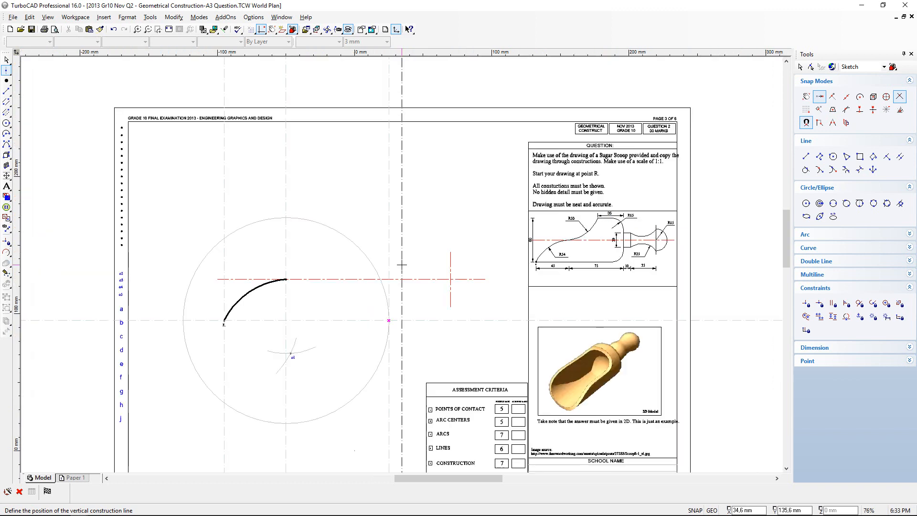
scroll(633, 234, "up", 1)
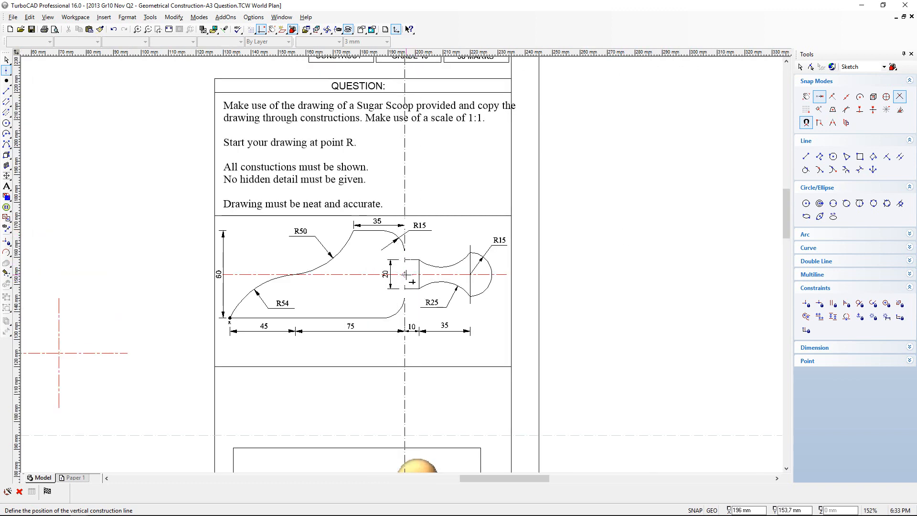
scroll(405, 274, "down", 1)
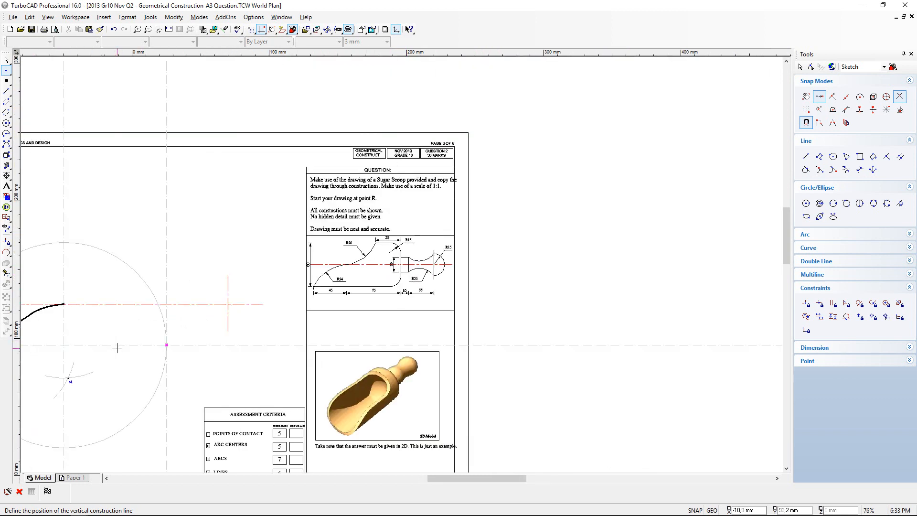
scroll(118, 348, "up", 1)
scroll(402, 263, "down", 1)
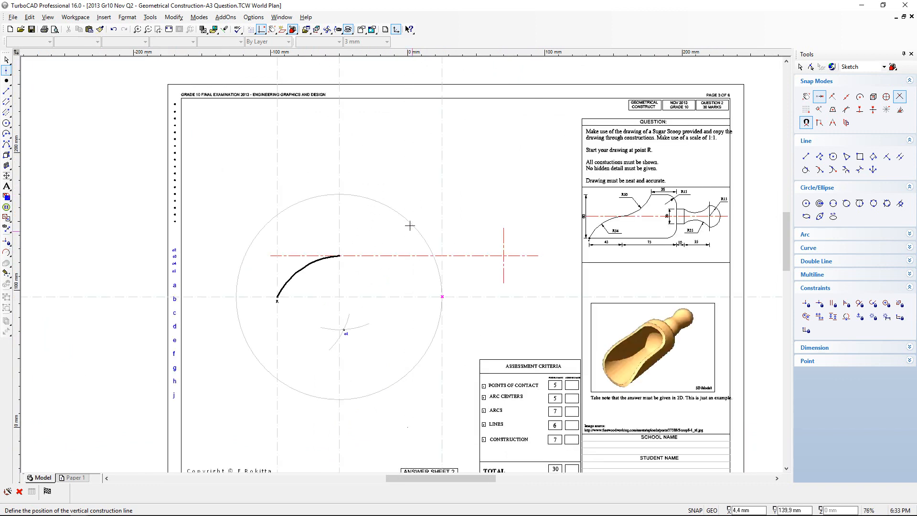
left_click(7, 60)
left_click(402, 214)
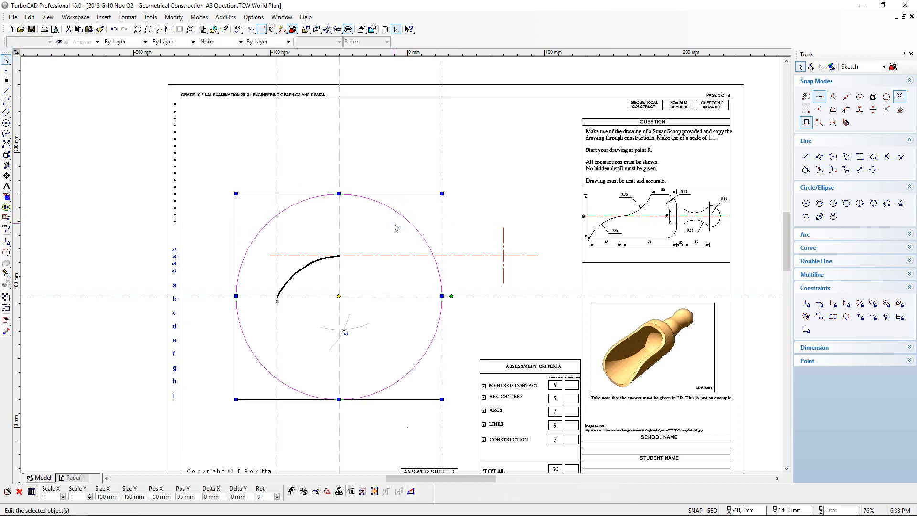
key("Delete")
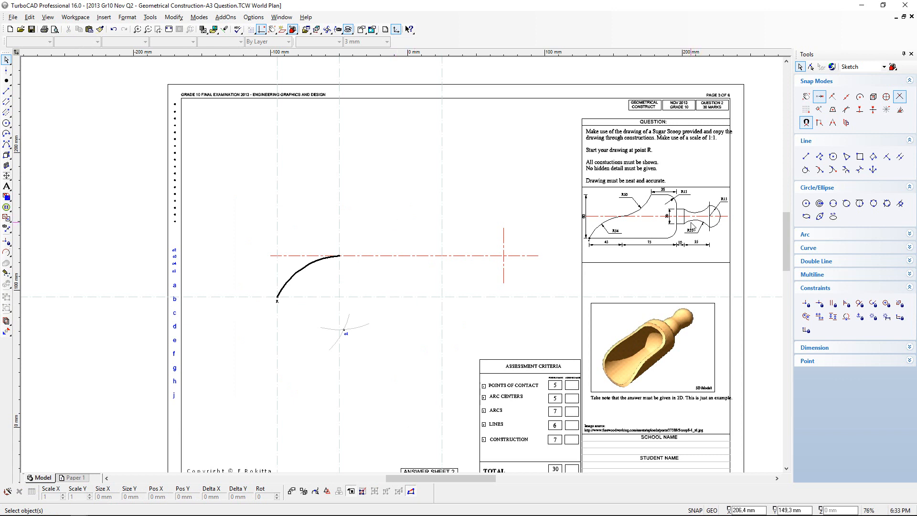
Examine the scoop body's overall height dimension and upper edge in the given drawing.
scroll(692, 226, "up", 3)
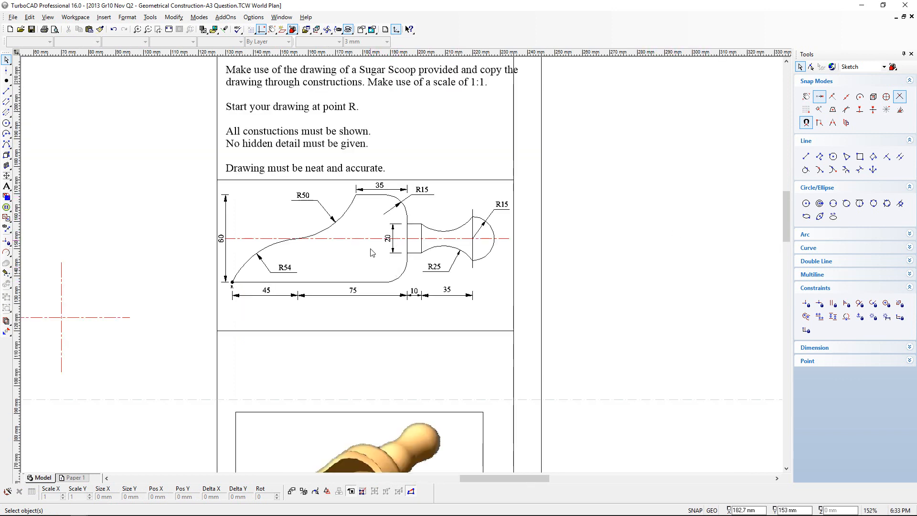
scroll(222, 246, "up", 3)
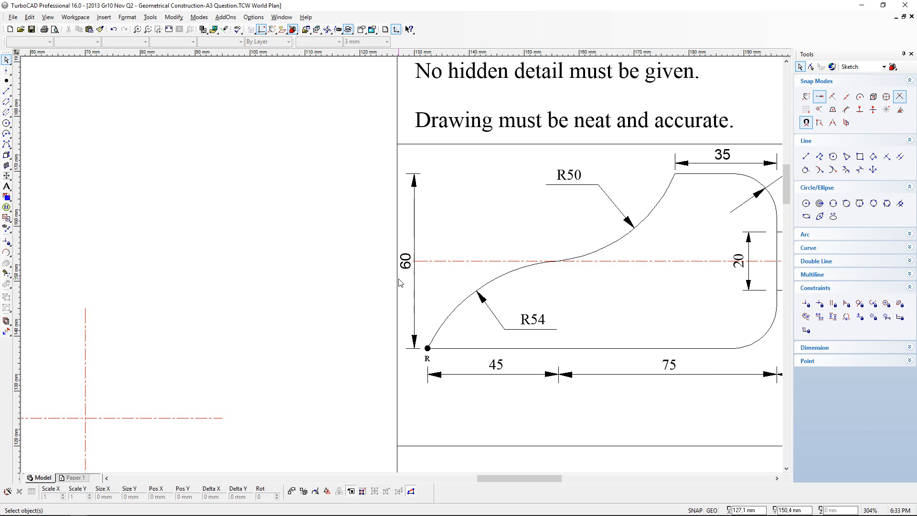
scroll(400, 283, "down", 5)
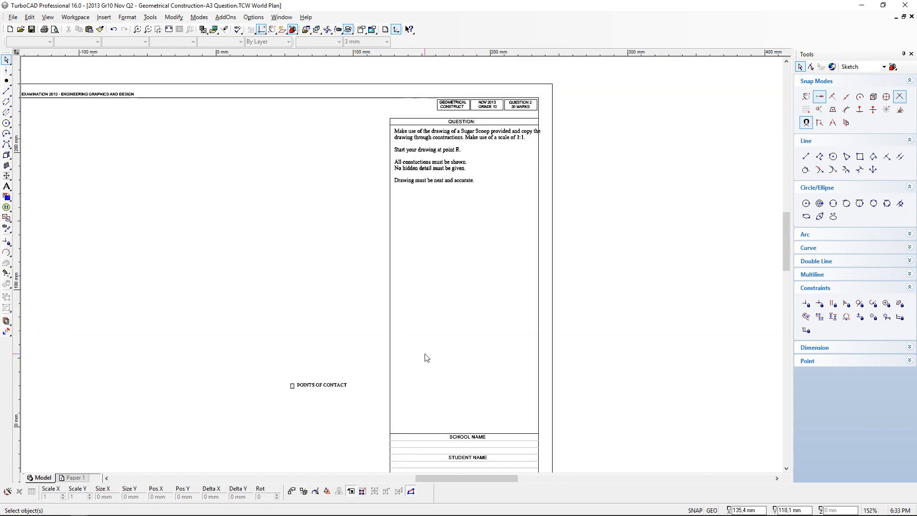
scroll(402, 269, "up", 4)
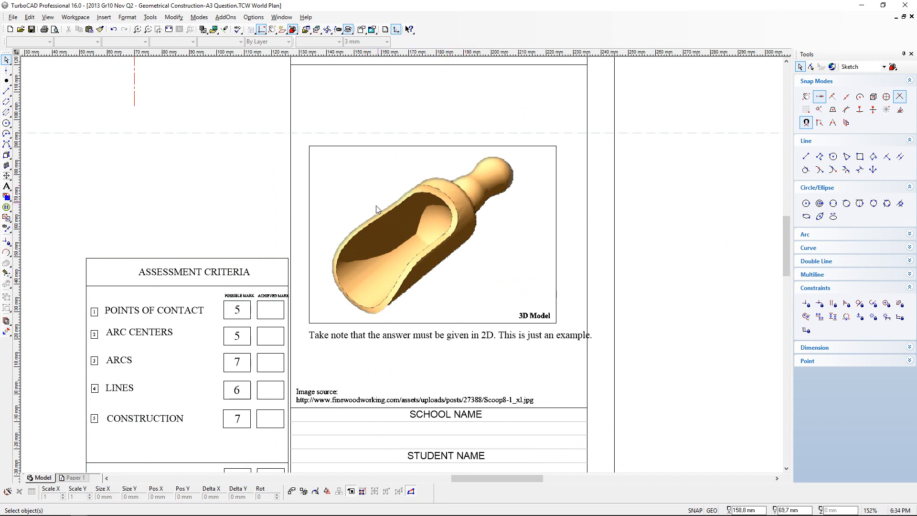
scroll(443, 193, "down", 3)
scroll(372, 153, "up", 3)
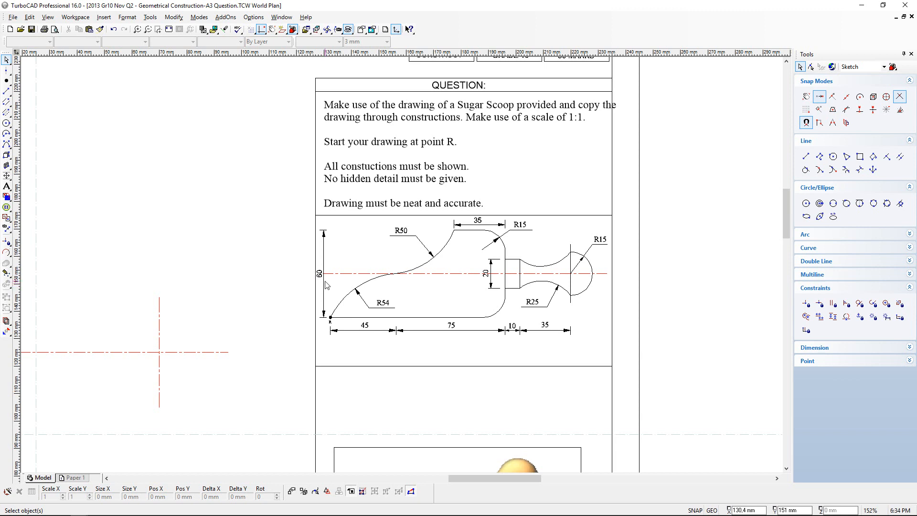
scroll(327, 285, "down", 3)
scroll(258, 307, "up", 3)
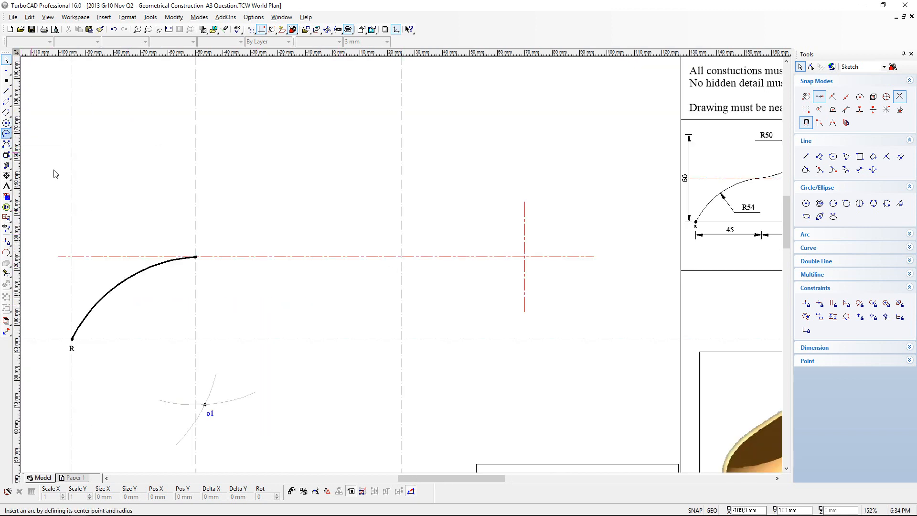
Draw a 60 mm radius construction circle centred where the right-hand vertical construction line crosses the horizontal through R.
left_click(6, 123)
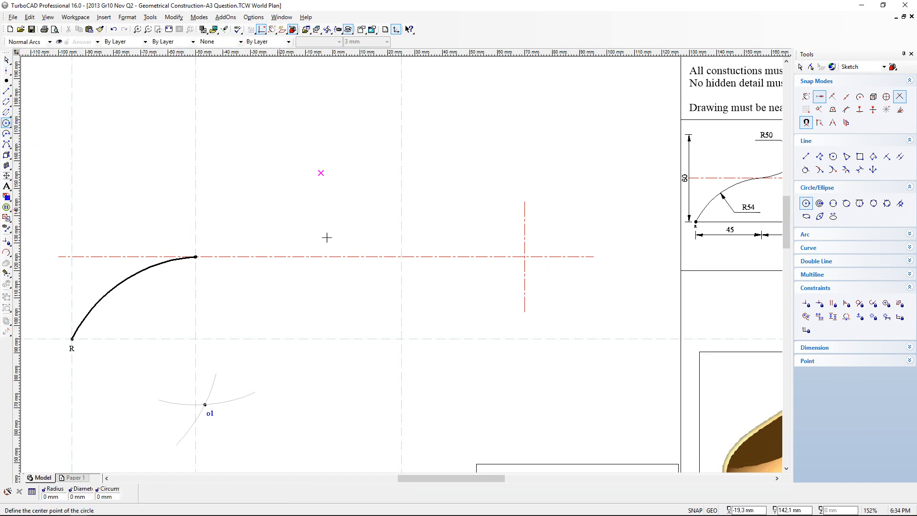
left_click(402, 339)
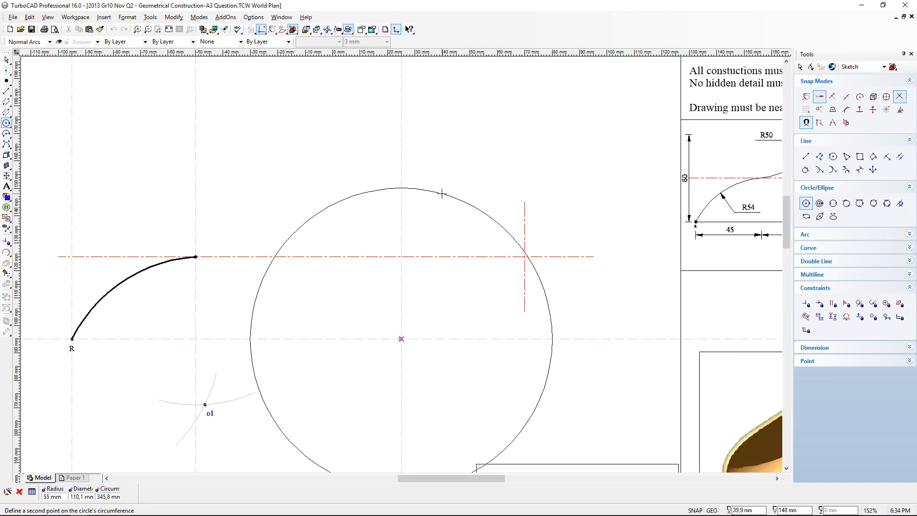
key("Tab")
type("60")
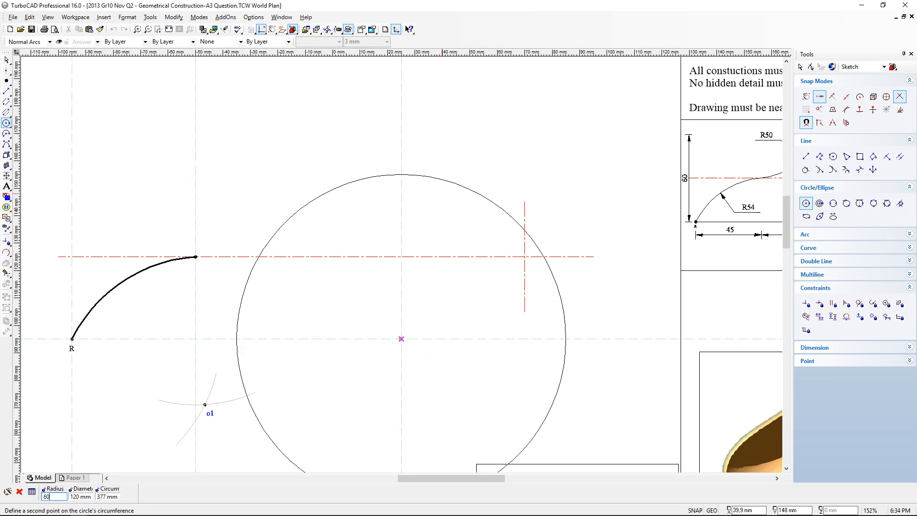
key("Return")
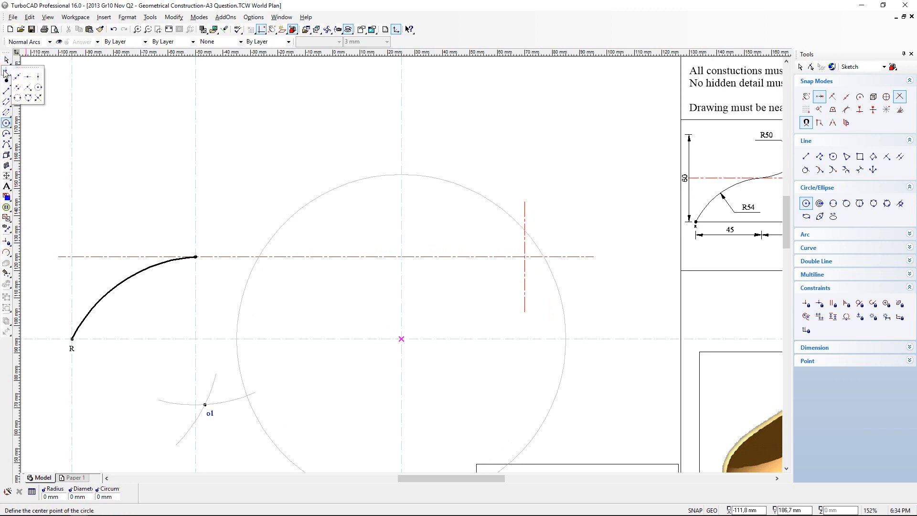
Place a horizontal construction line through the top of the 60 mm radius circle, then delete that circle.
left_click(27, 81)
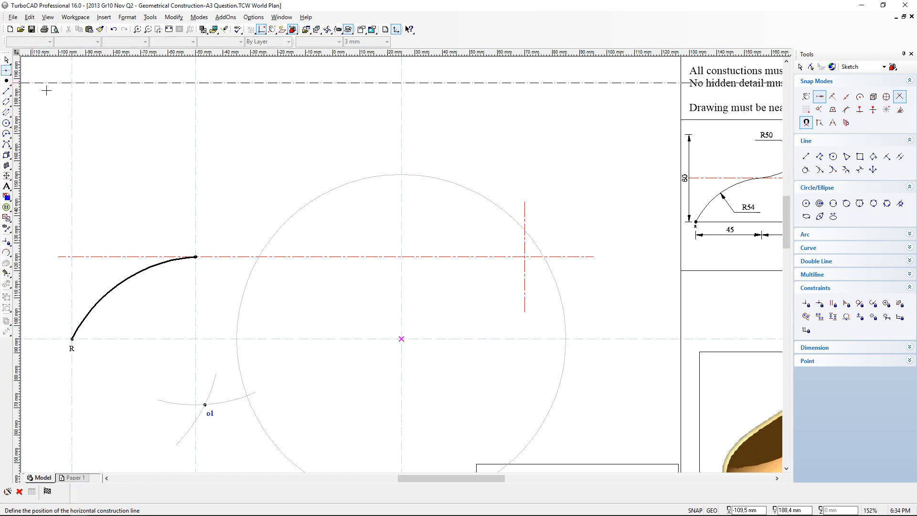
left_click(403, 174)
left_click(6, 59)
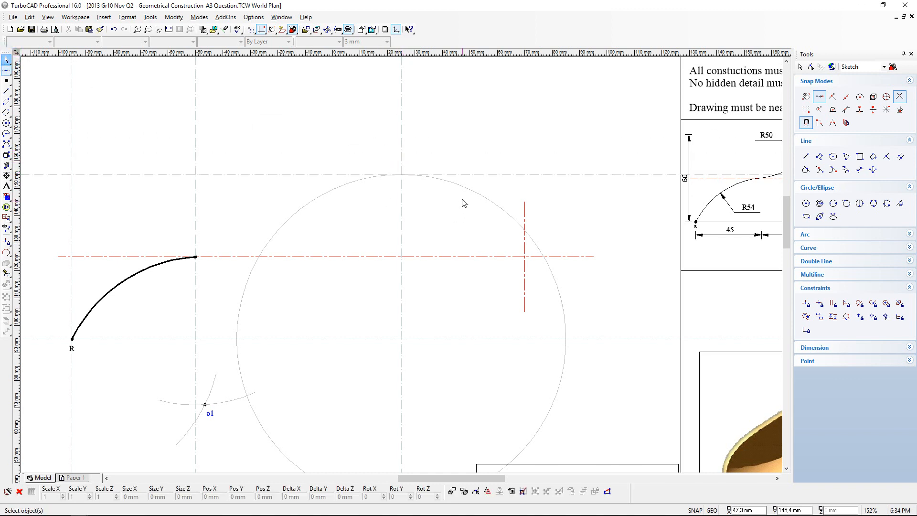
left_click(462, 192)
key("Delete")
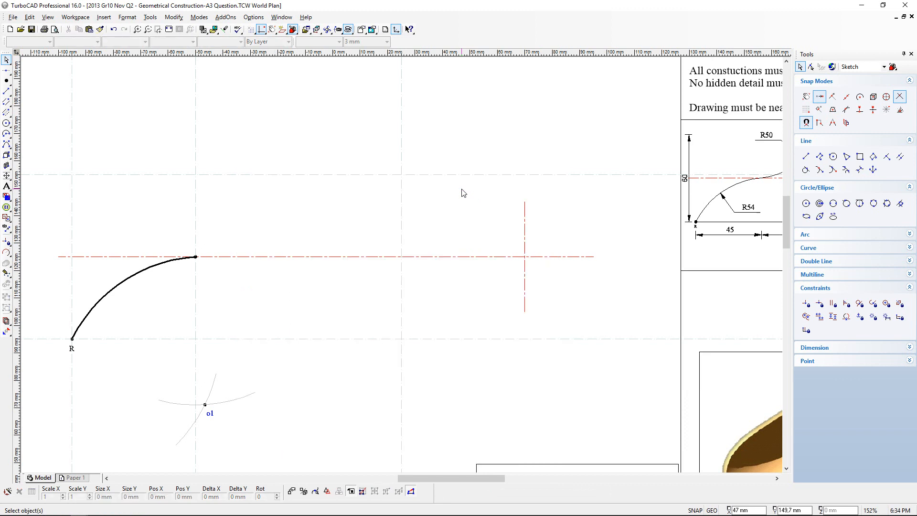
Examine the given sugar scoop drawing's arc radii and dimensions around the scoop body's R15 corners.
scroll(419, 169, "down", 1)
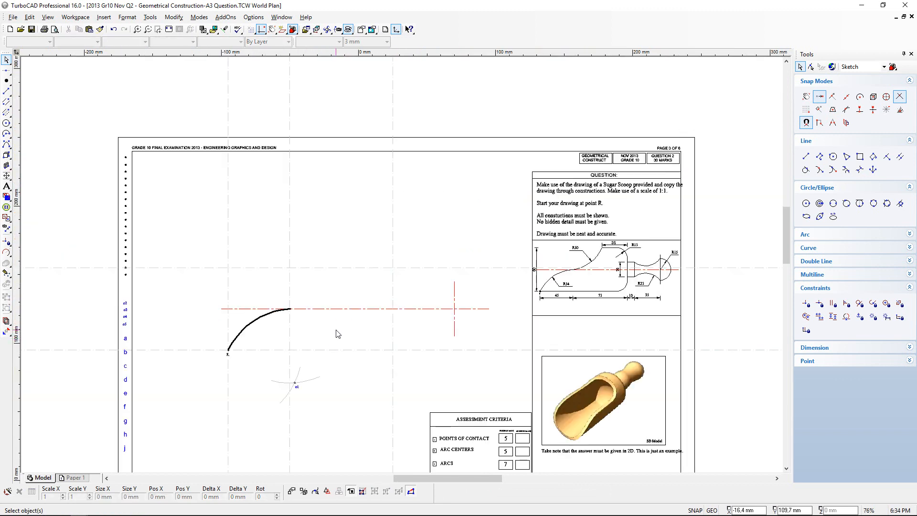
scroll(336, 330, "up", 1)
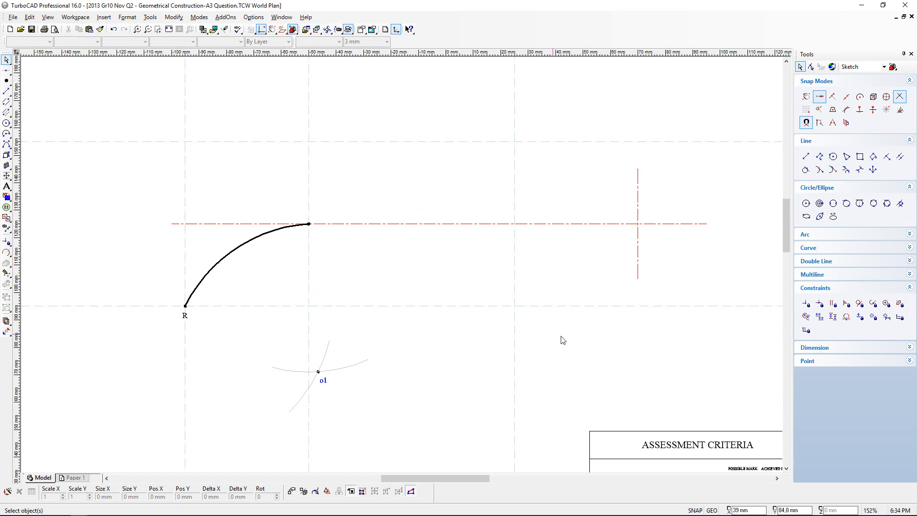
scroll(525, 287, "down", 2)
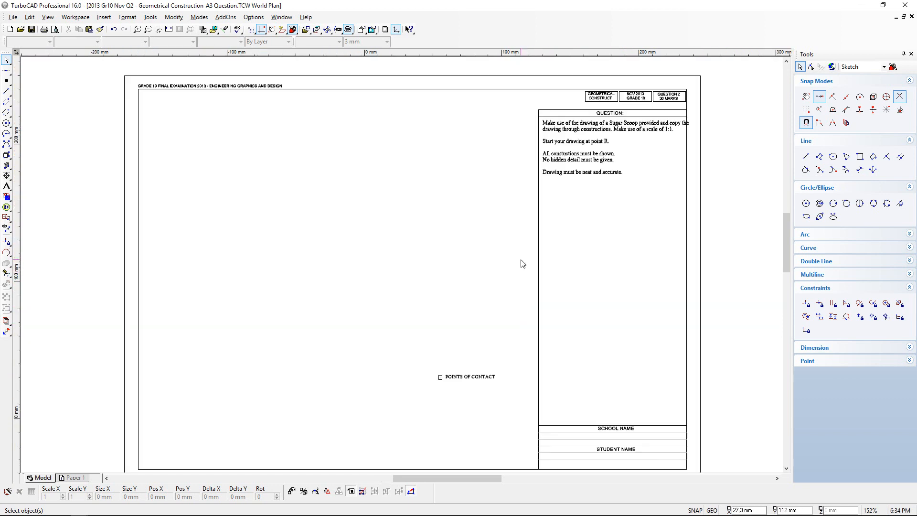
scroll(609, 216, "up", 2)
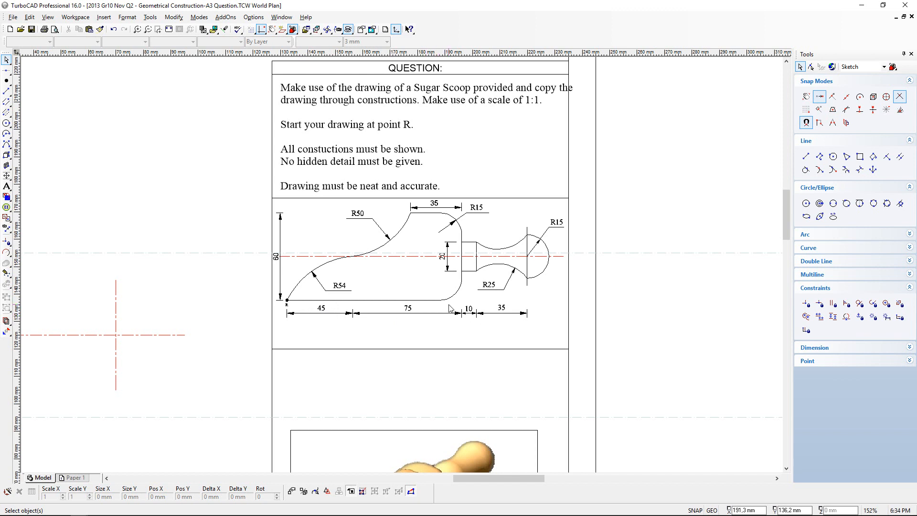
scroll(449, 306, "up", 2)
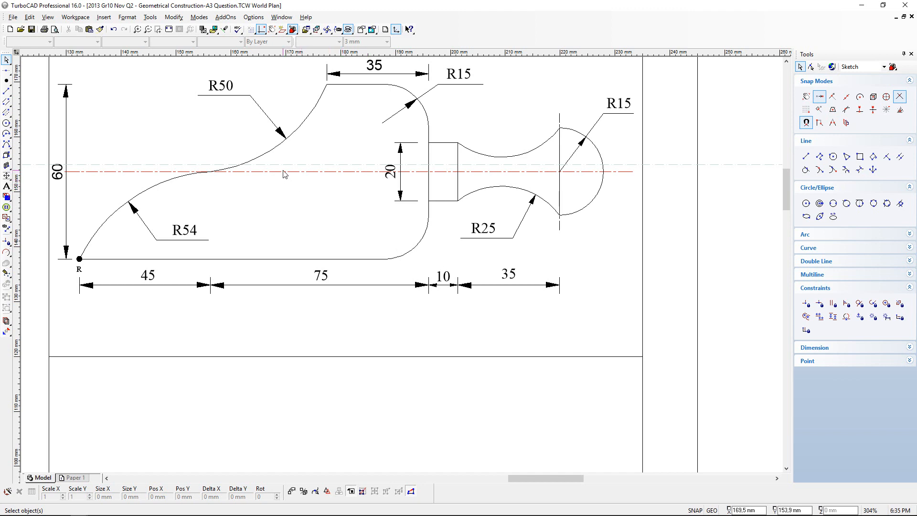
scroll(285, 175, "down", 3)
scroll(406, 258, "up", 3)
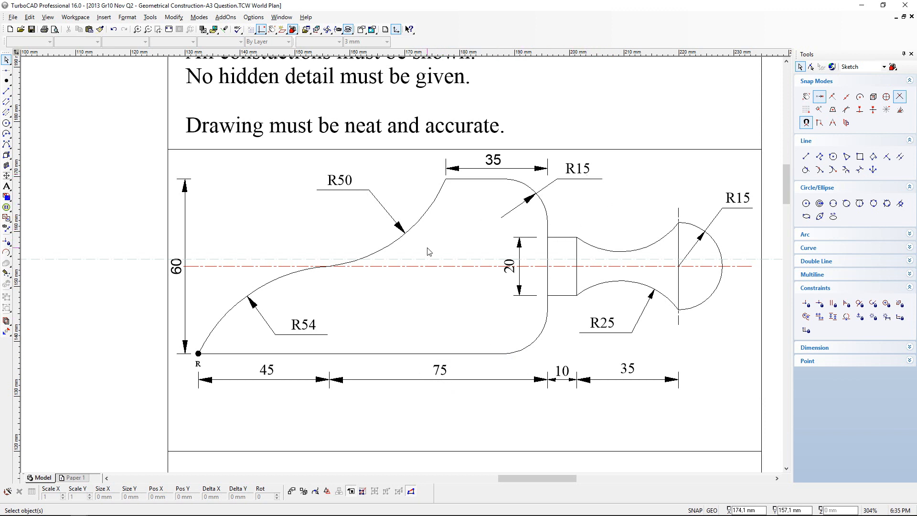
scroll(427, 252, "down", 5)
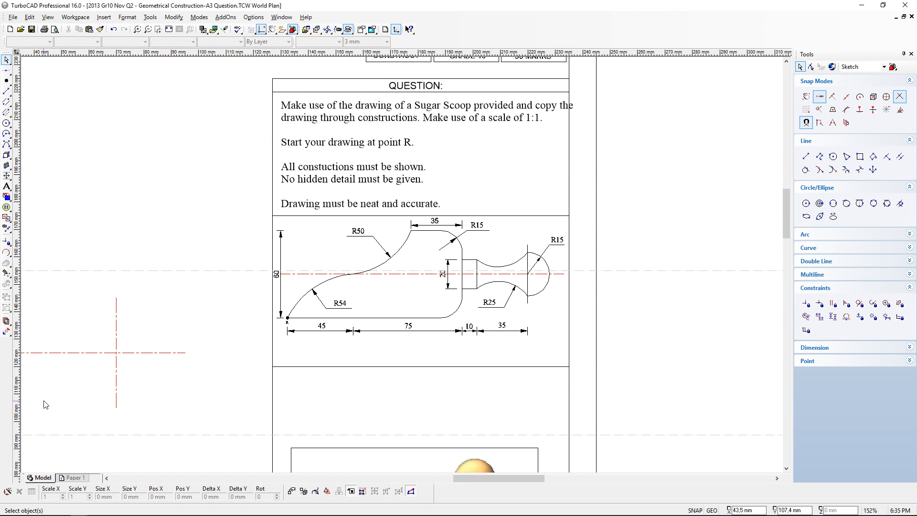
Draw a 15 mm radius construction circle centred where the rightmost vertical construction line crosses the horizontal through R.
scroll(41, 404, "up", 5)
scroll(335, 283, "down", 3)
scroll(313, 282, "up", 3)
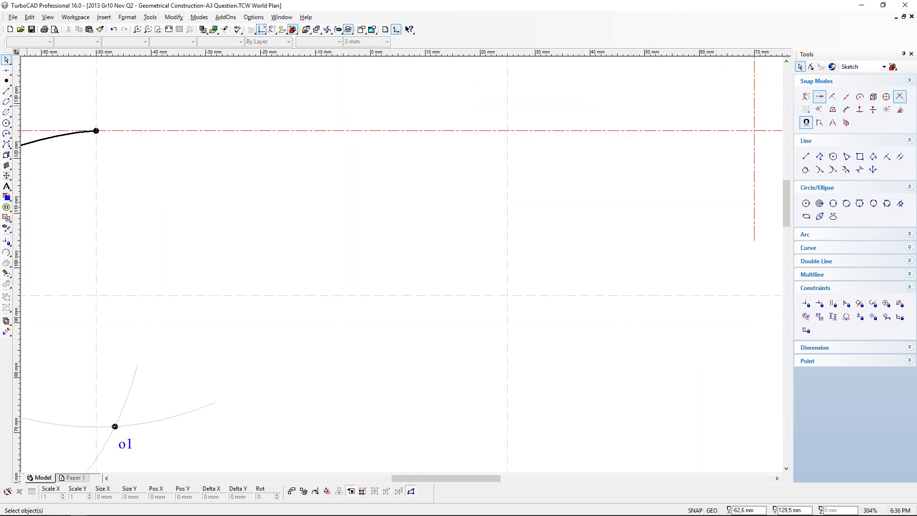
left_click(6, 122)
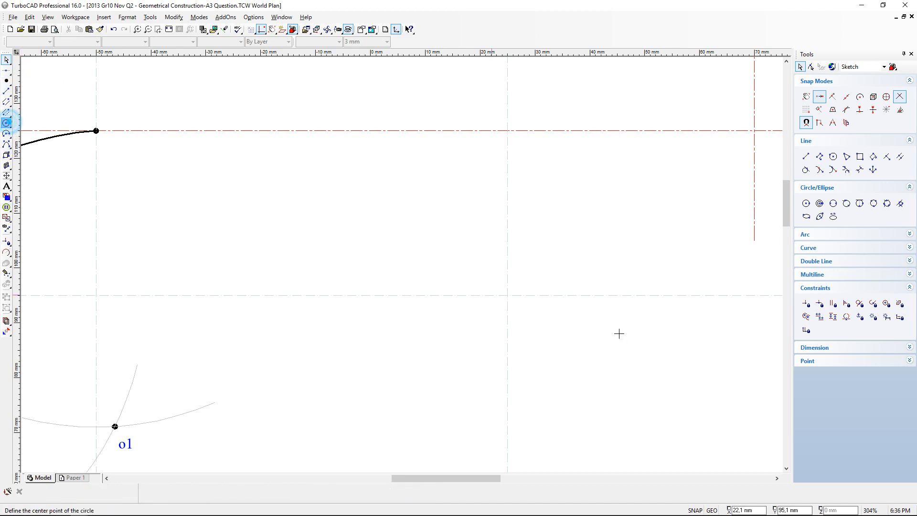
left_click(508, 296)
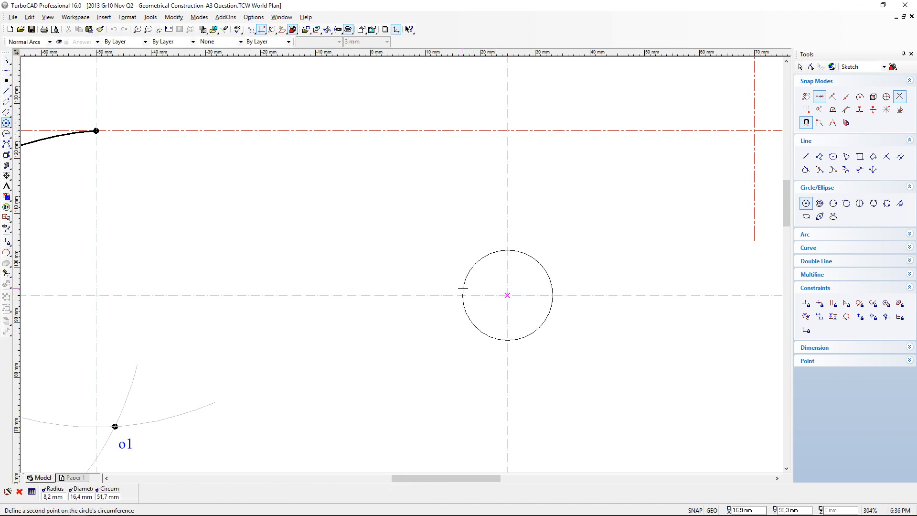
type("15")
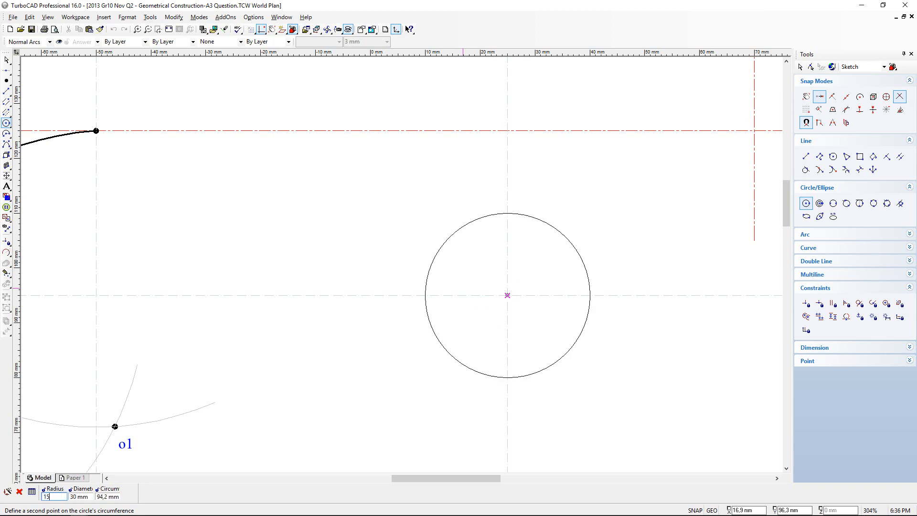
key("Return")
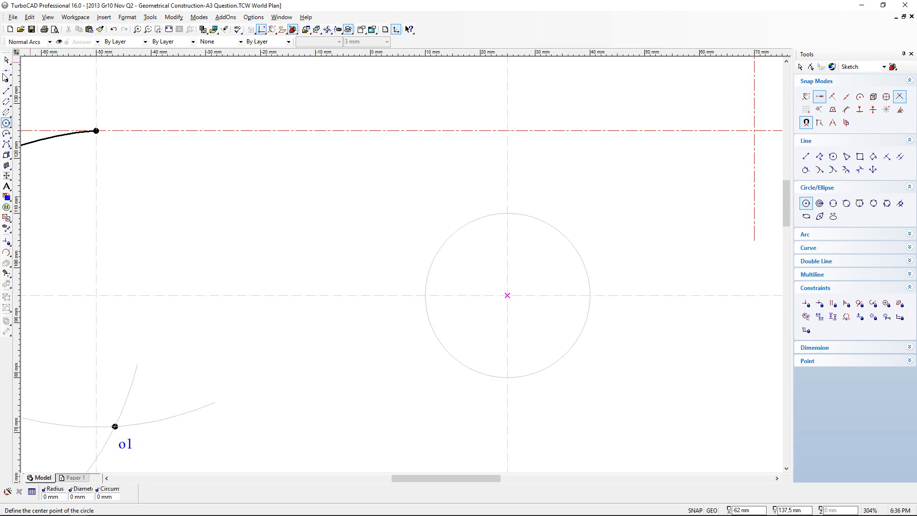
Place a vertical construction line through the left quadrant of the 15 mm radius circle, then delete that circle.
left_click(7, 70)
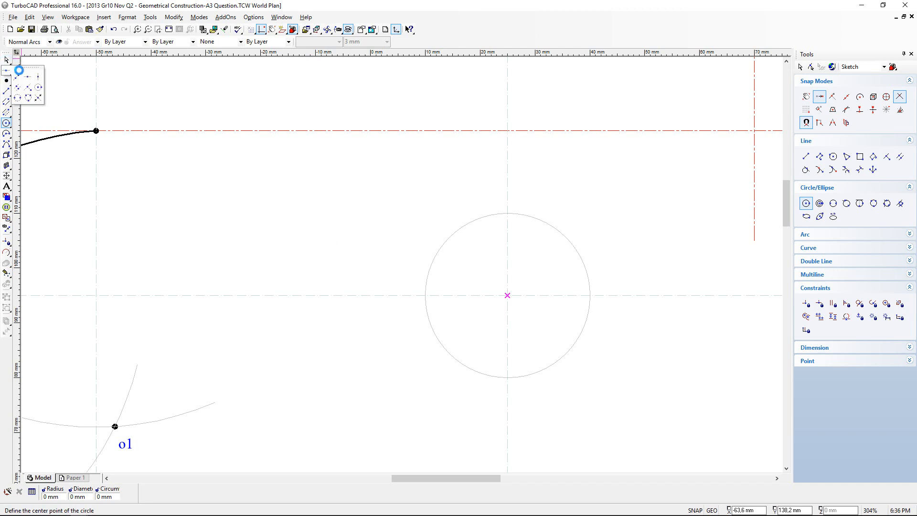
left_click(39, 78)
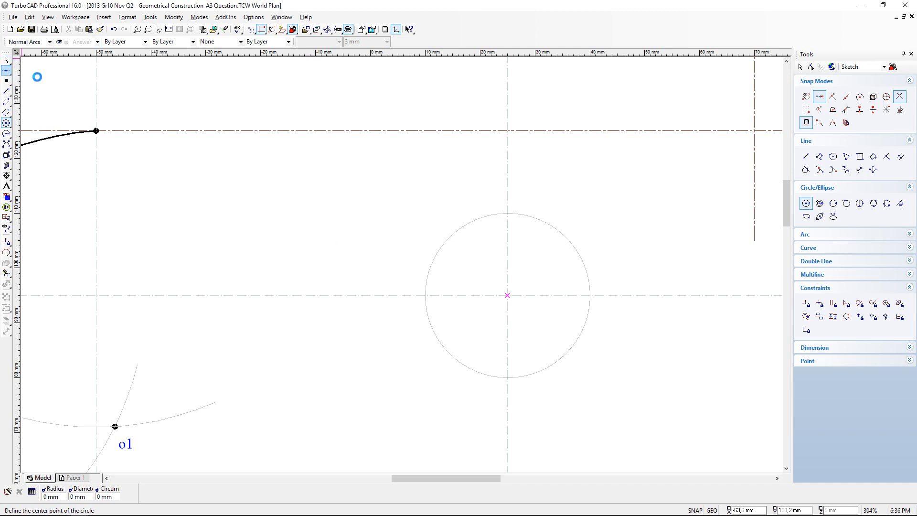
left_click(426, 295)
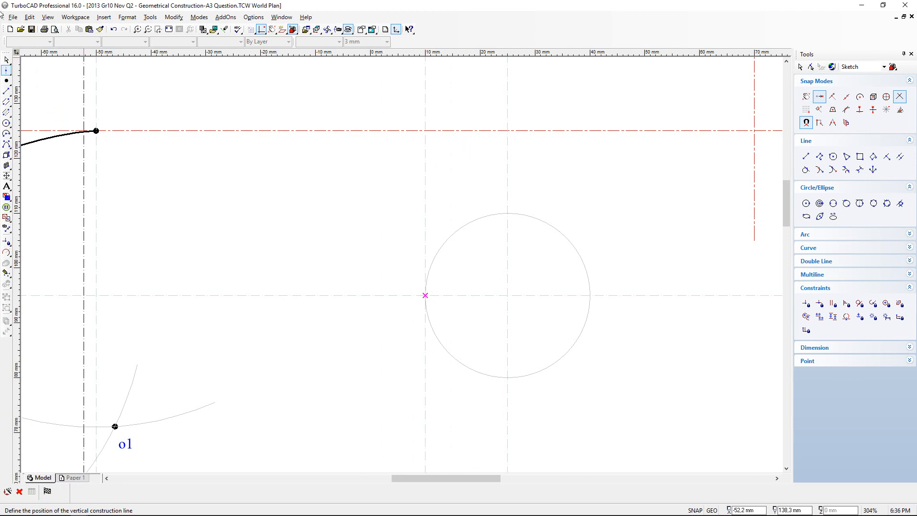
left_click(7, 60)
left_click(569, 240)
key("Delete")
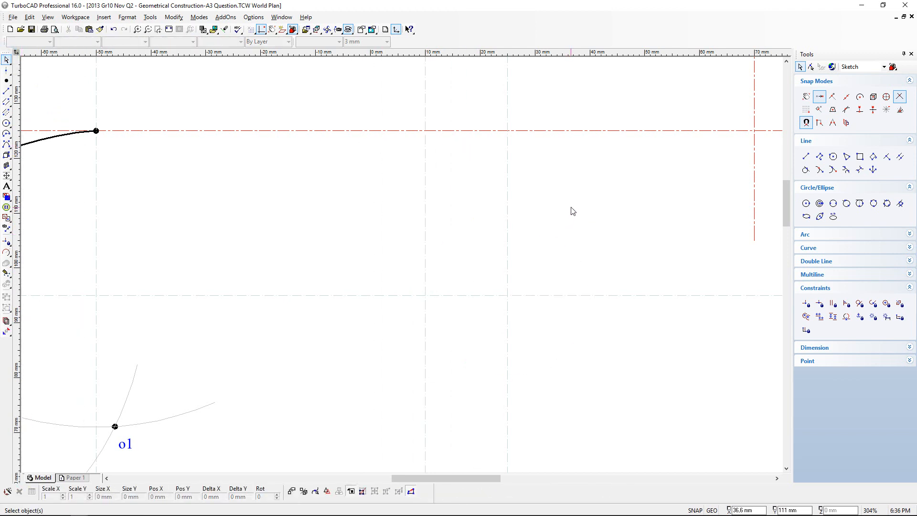
Examine the 35 mm top edge dimension and the adjoining R15 corner in the given drawing.
scroll(402, 269, "down", 3)
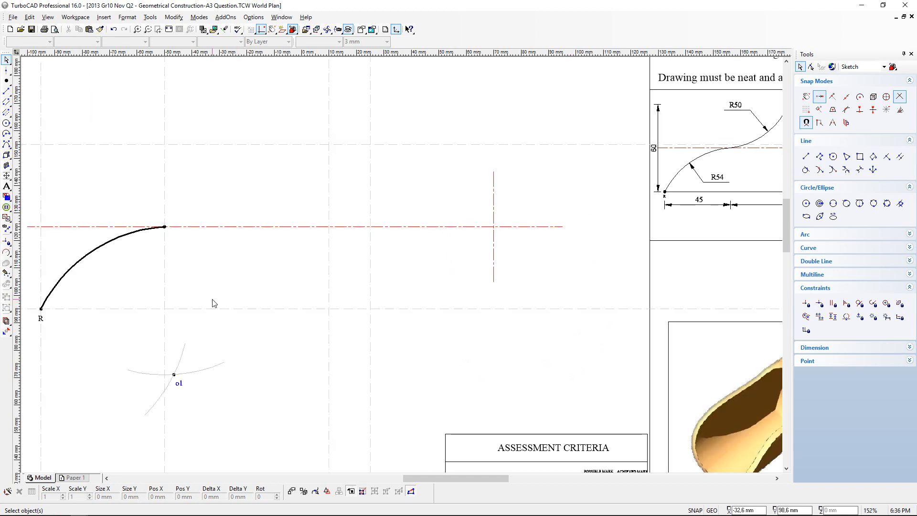
scroll(214, 303, "down", 1)
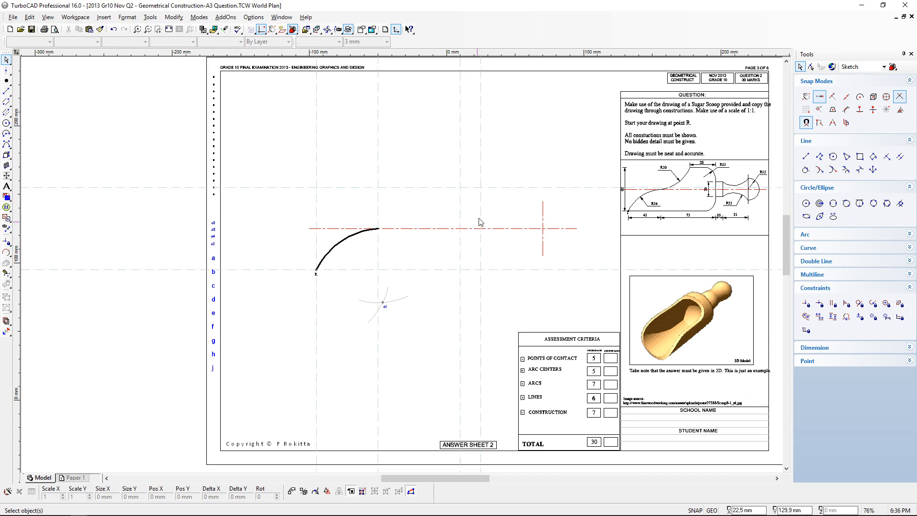
scroll(700, 170, "up", 1)
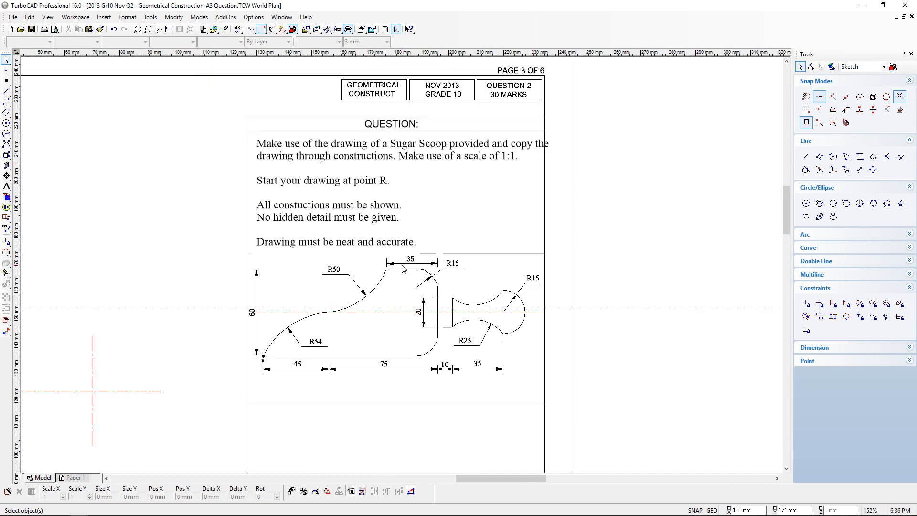
scroll(403, 270, "up", 1)
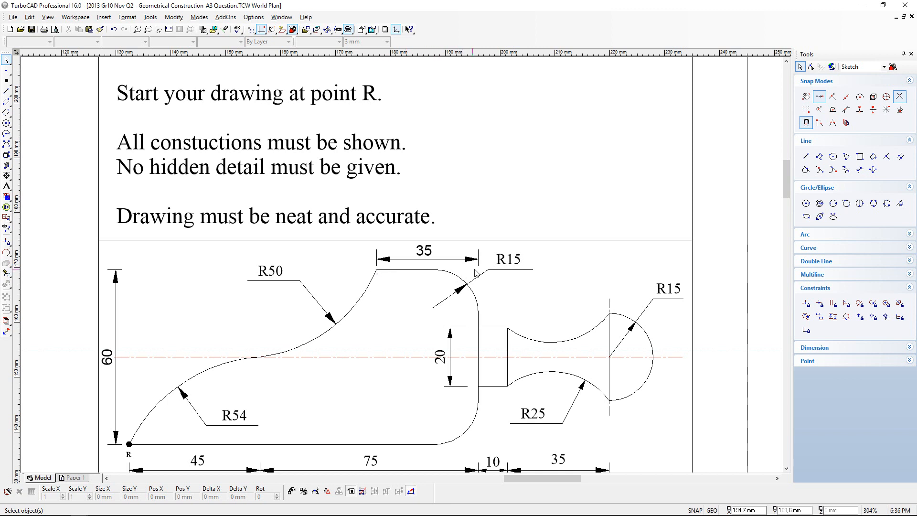
scroll(472, 348, "down", 2)
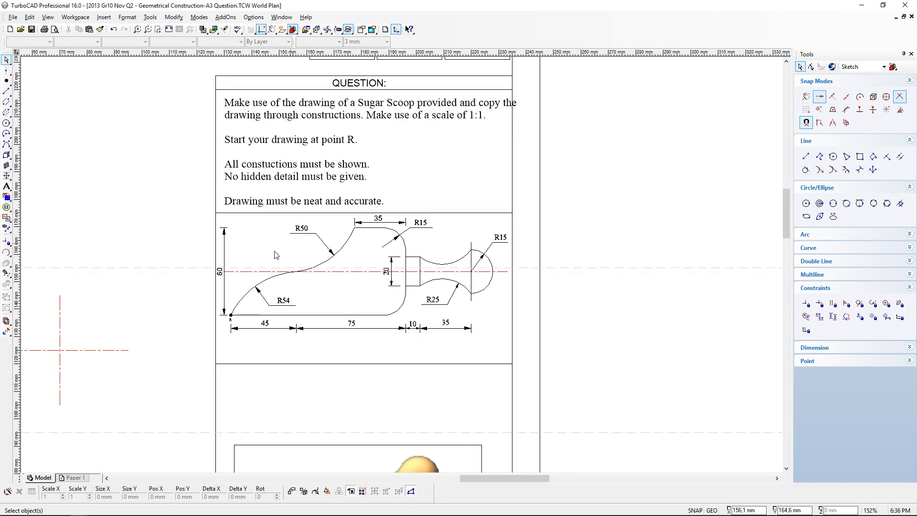
scroll(135, 325, "down", 1)
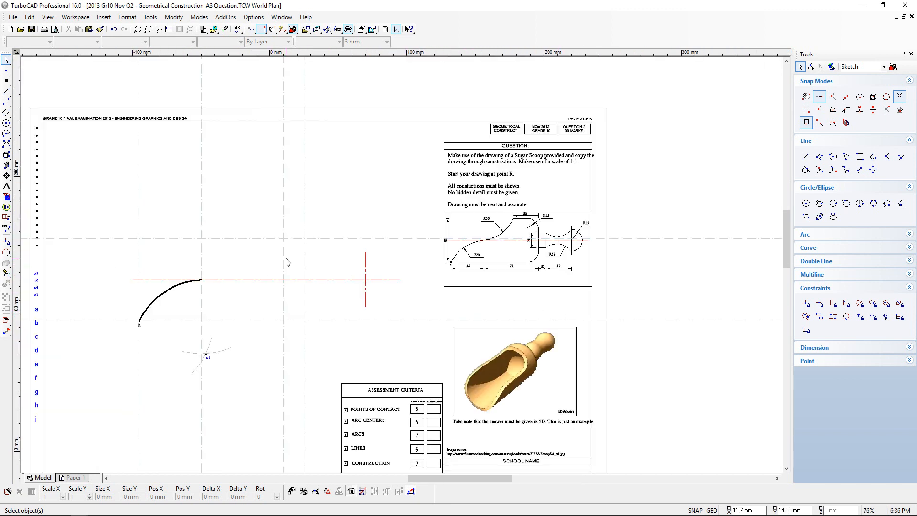
scroll(548, 224, "up", 2)
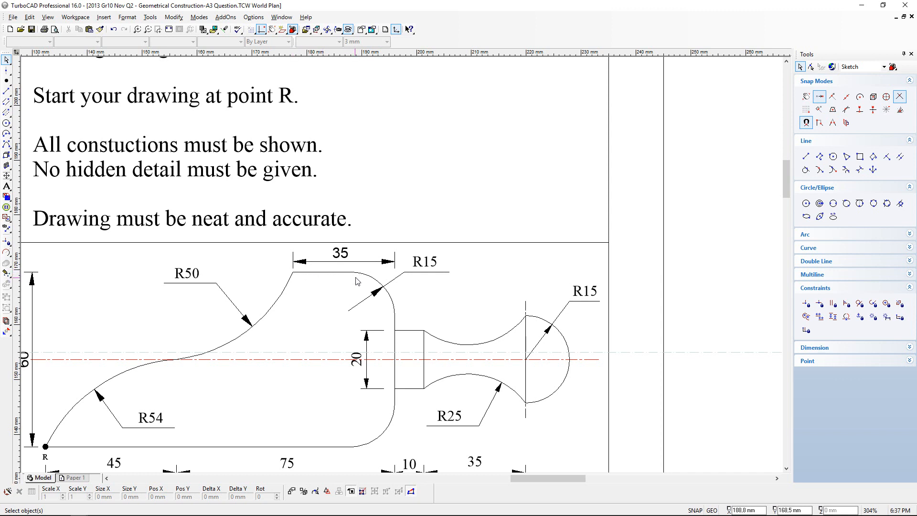
scroll(296, 279, "down", 3)
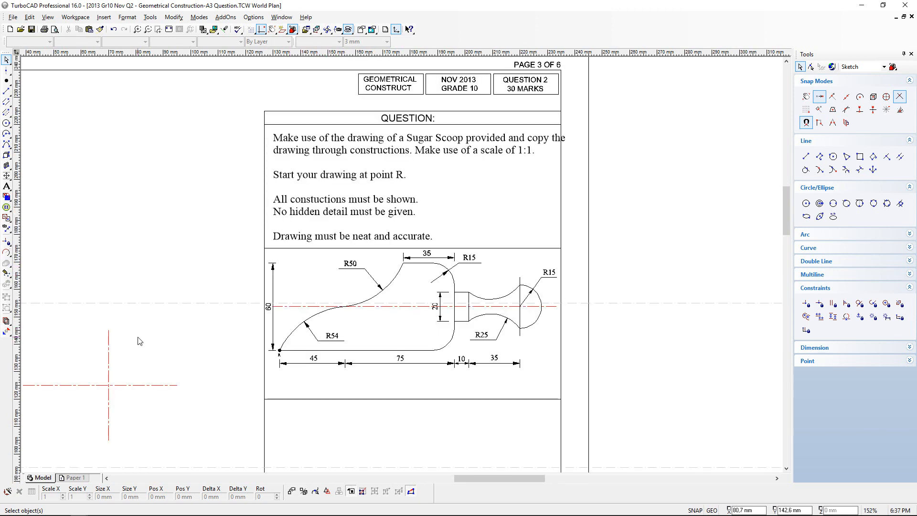
Draw a 20 mm radius construction circle centred where the newest vertical construction line crosses the upper horizontal construction line.
scroll(84, 350, "up", 2)
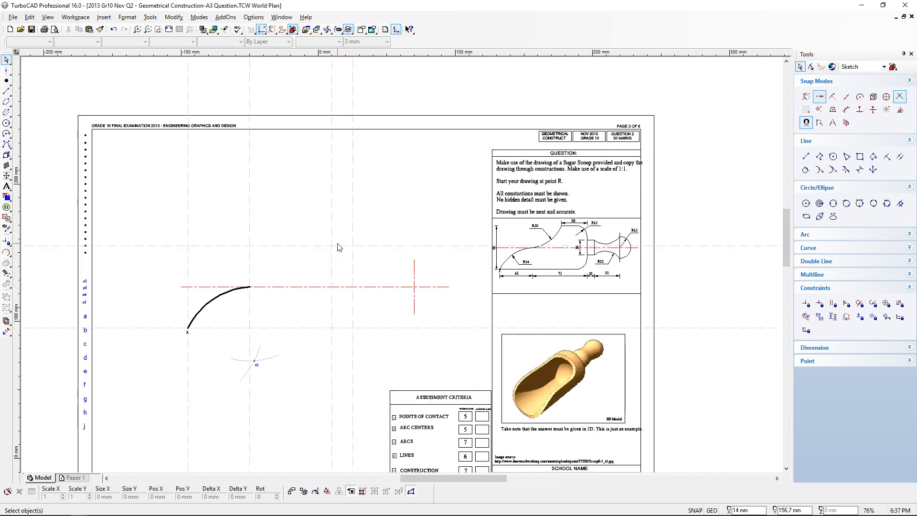
scroll(282, 239, "up", 2)
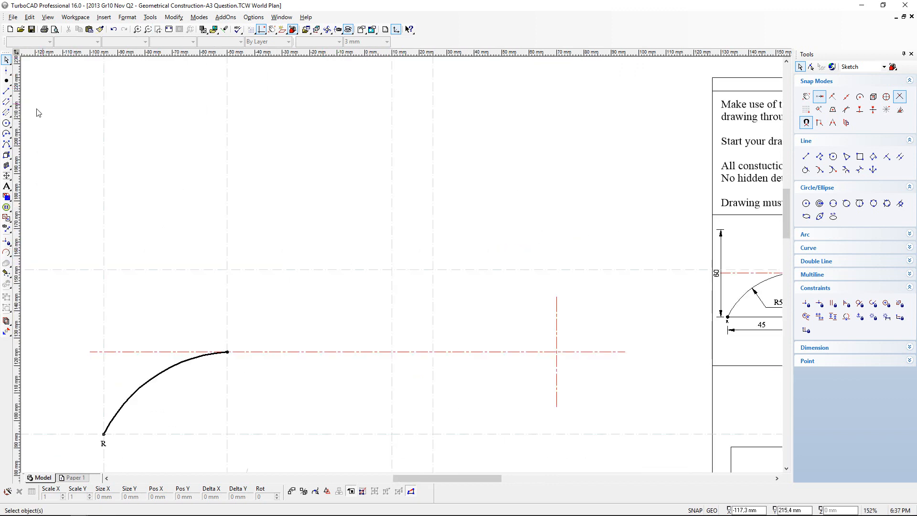
left_click(6, 123)
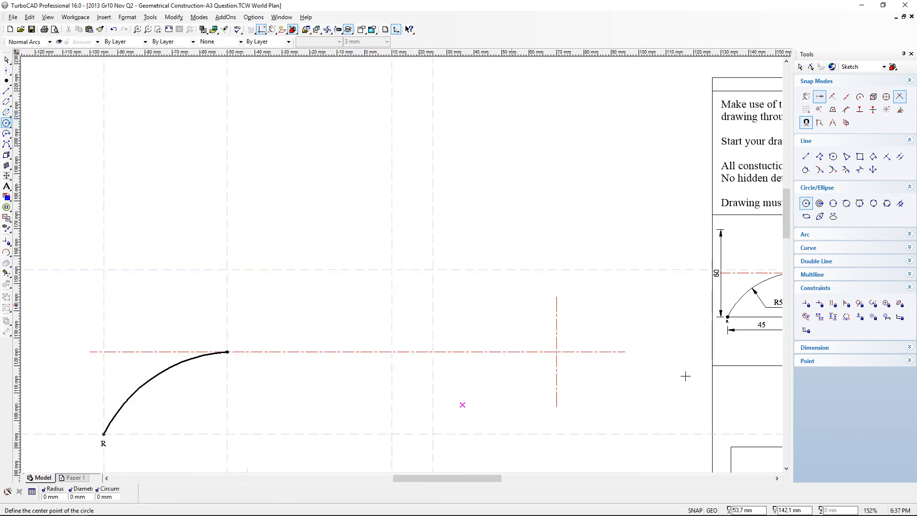
left_click(391, 270)
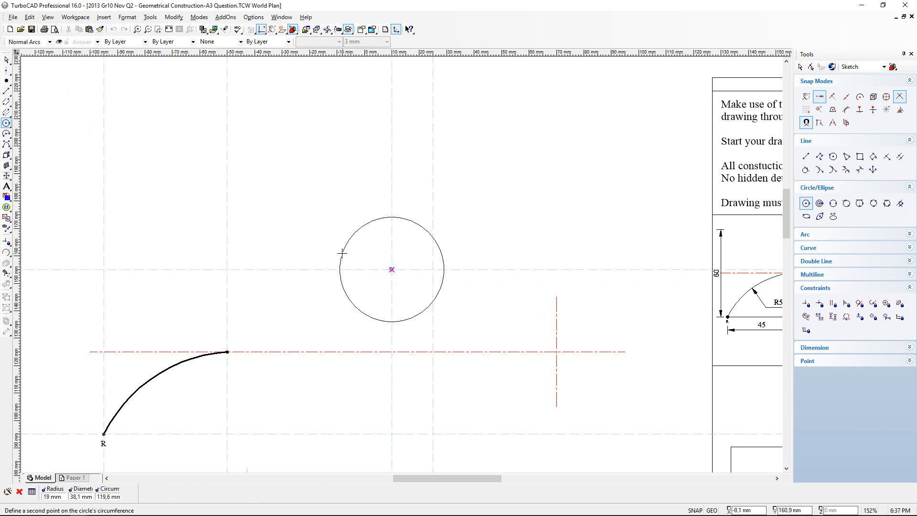
scroll(341, 253, "down", 2)
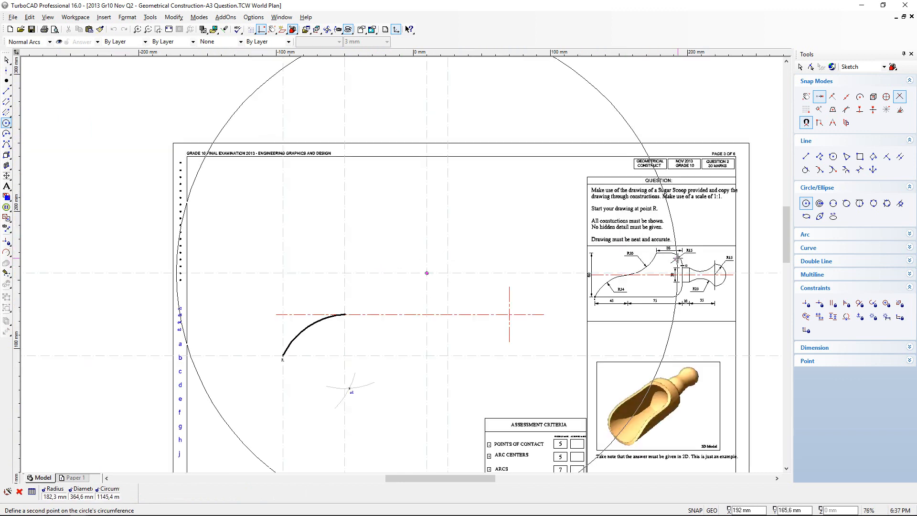
scroll(401, 265, "up", 4)
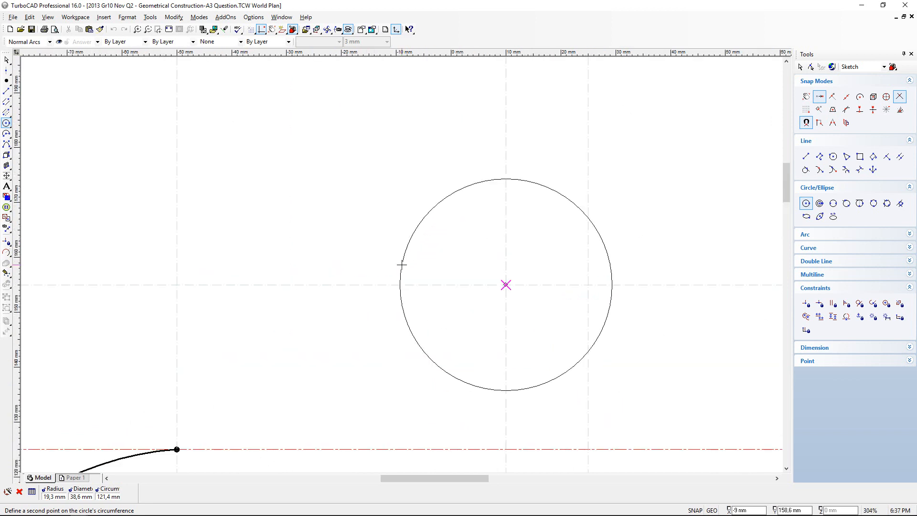
key("Tab")
type("20")
key("Return")
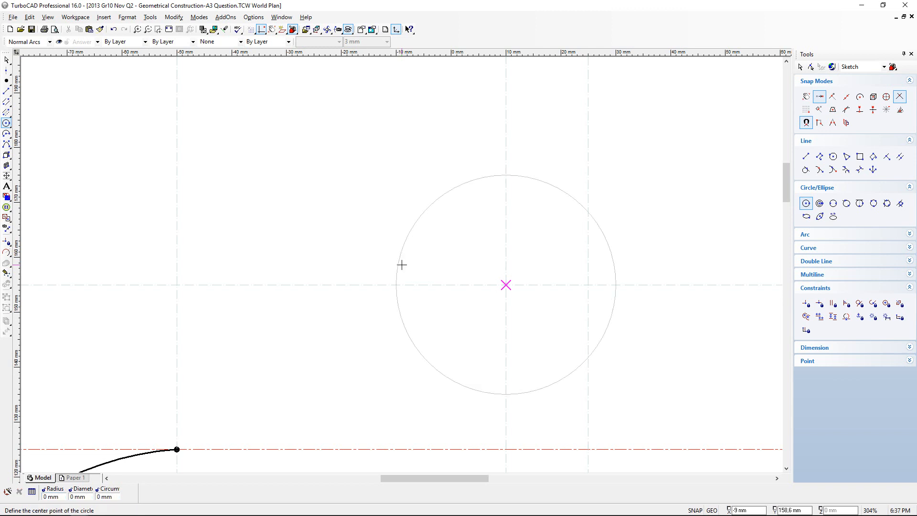
Place a vertical construction line through the left quadrant of the 20 mm radius circle, then delete that circle.
left_click(6, 70)
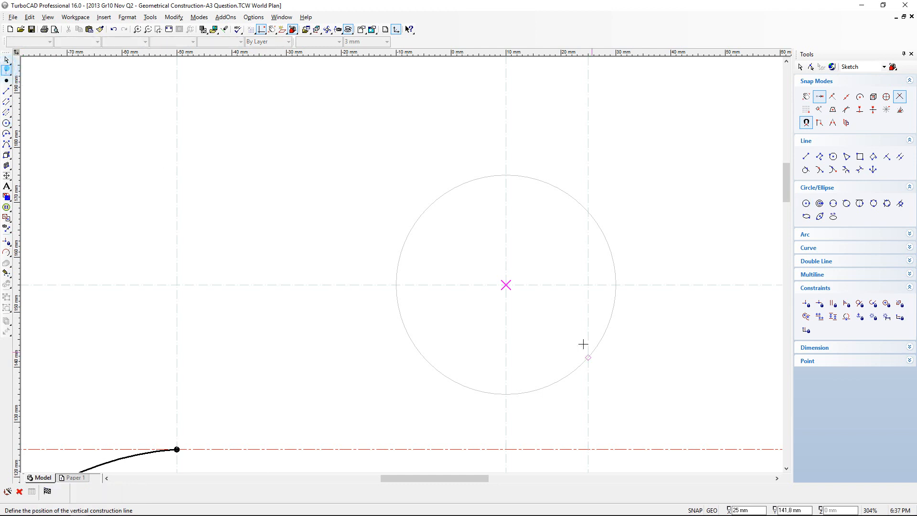
left_click(397, 284)
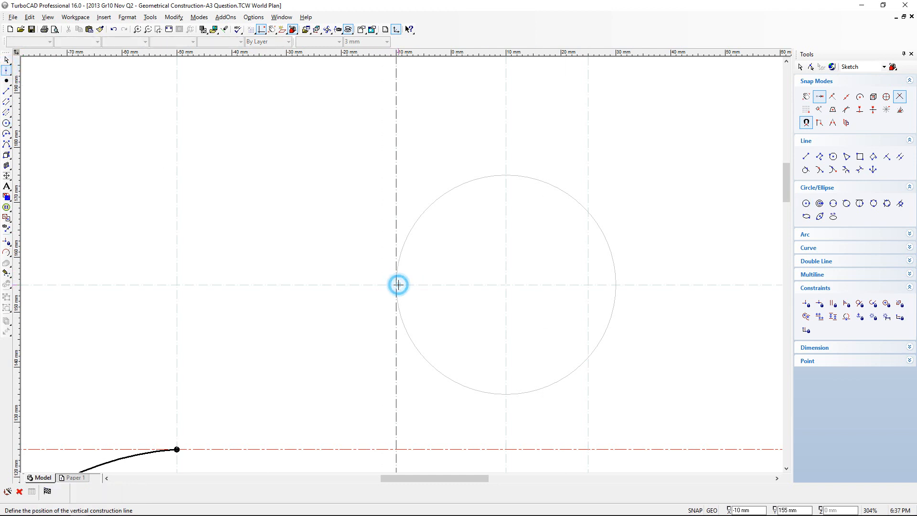
left_click(8, 61)
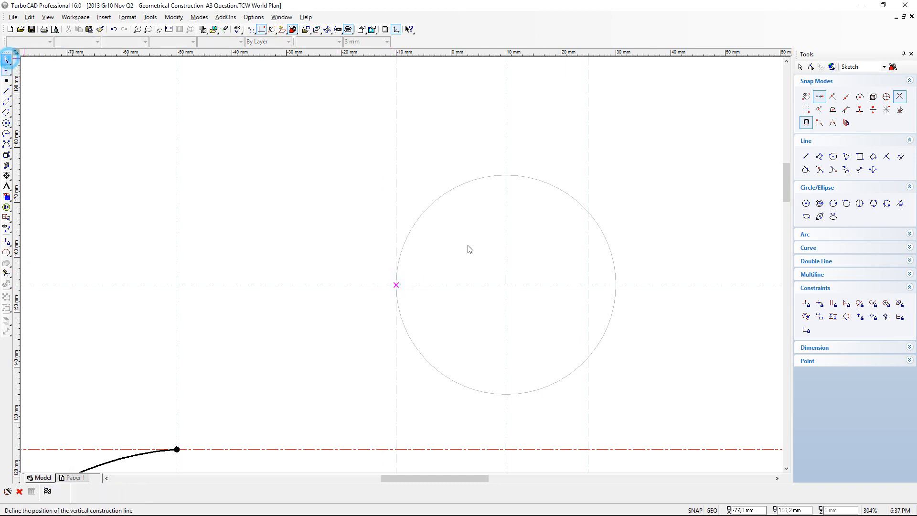
left_click(454, 185)
key("Delete")
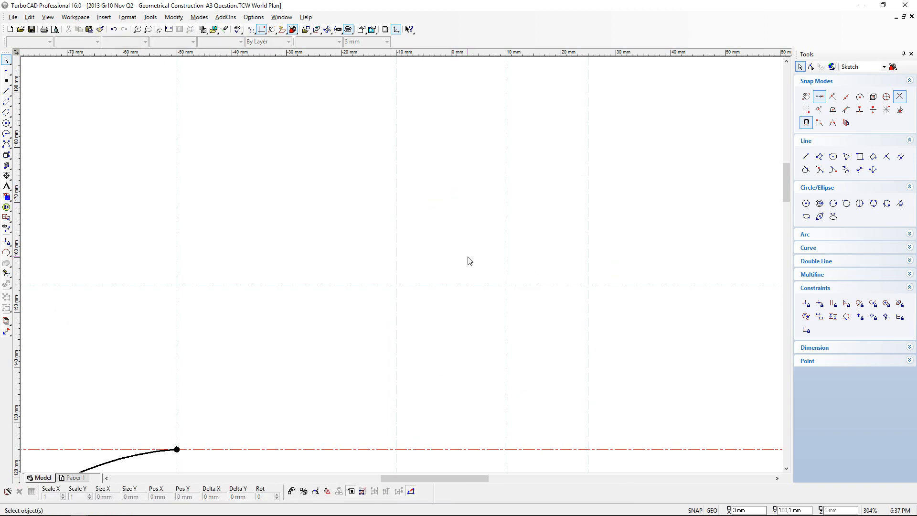
On the Answer layer, draw the scoop's 105 mm bottom edge from point R along the lower horizontal construction line.
scroll(467, 260, "down", 3)
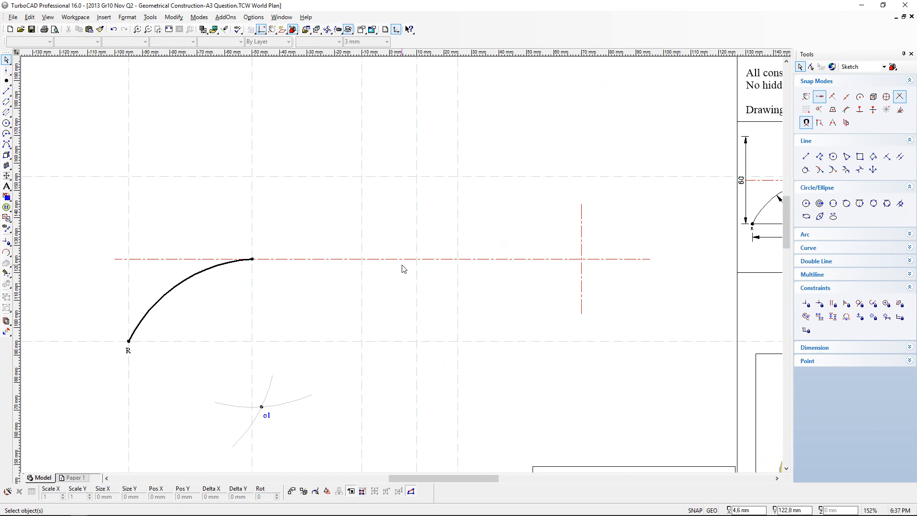
scroll(403, 269, "down", 2)
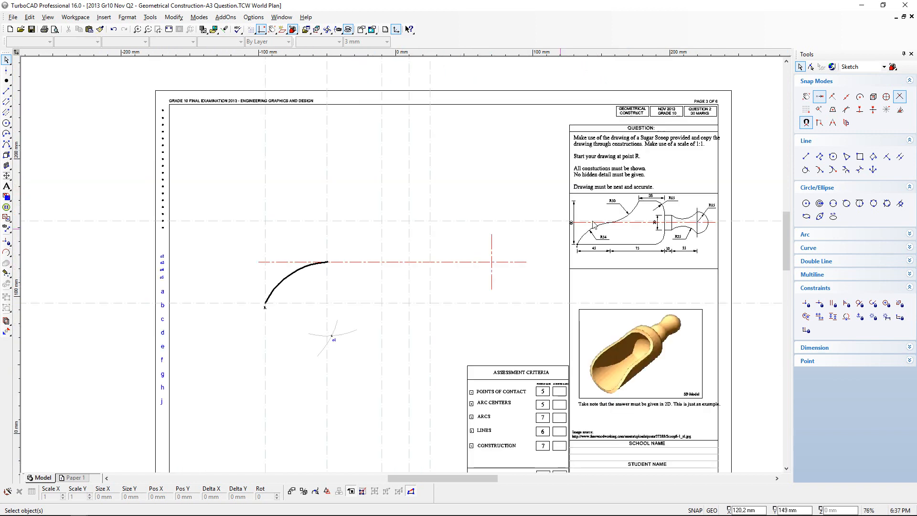
scroll(621, 239, "up", 2)
scroll(412, 279, "up", 3)
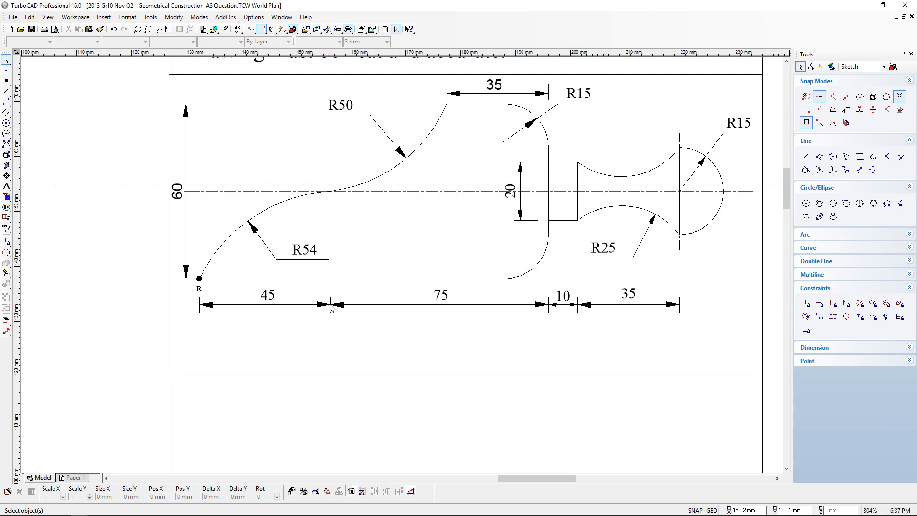
scroll(510, 282, "down", 4)
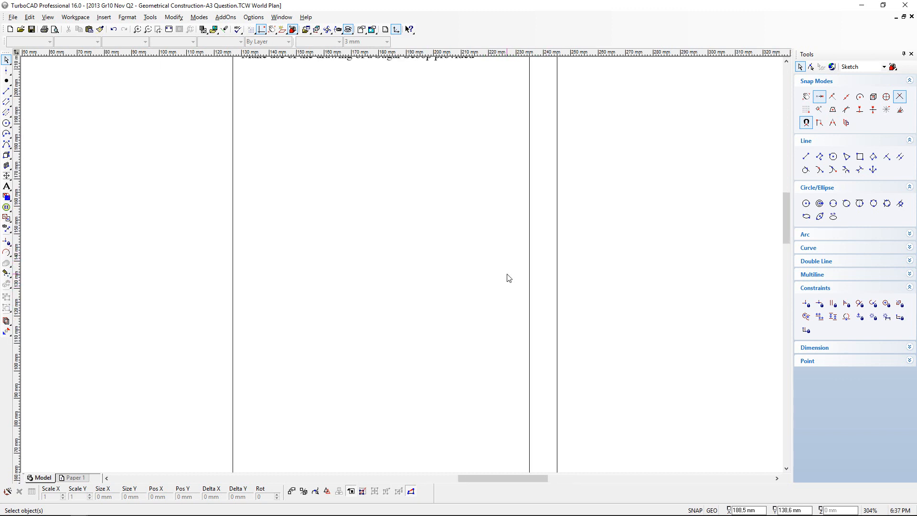
scroll(76, 354, "up", 4)
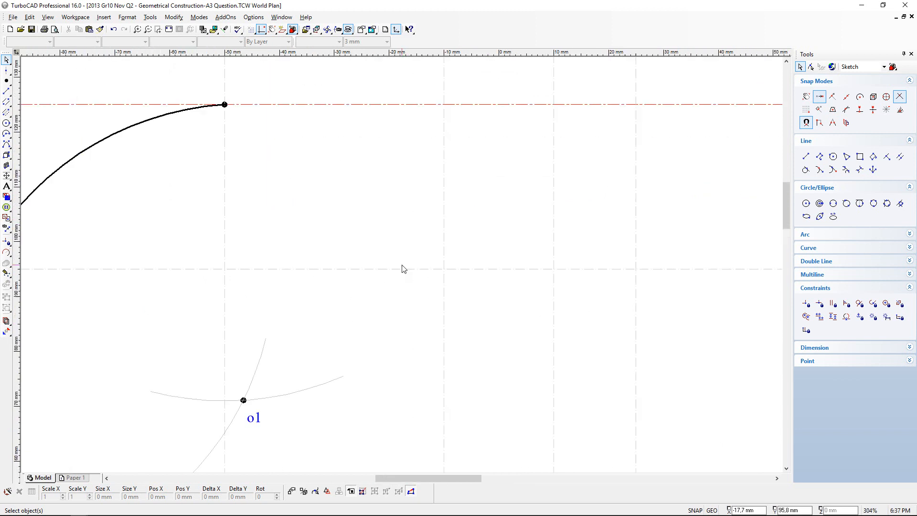
left_click(7, 91)
left_click(97, 43)
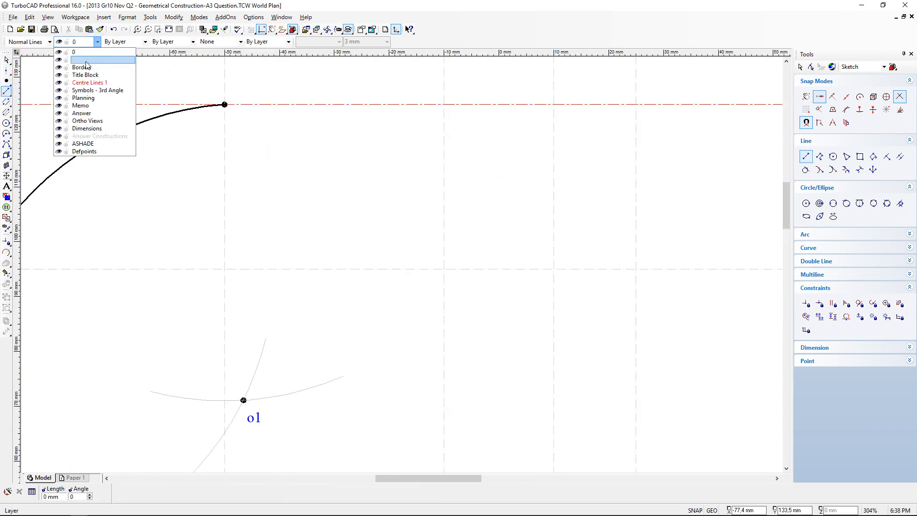
left_click(92, 115)
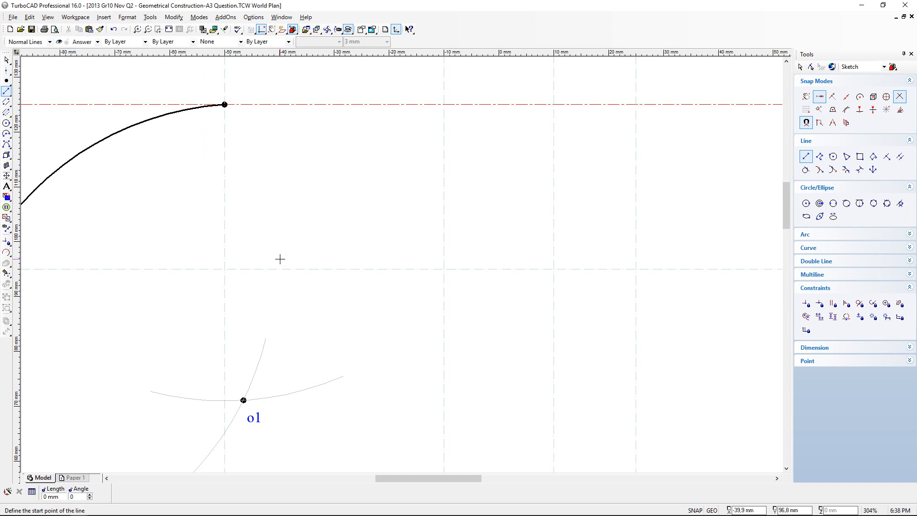
scroll(278, 258, "down", 2)
scroll(391, 275, "up", 2)
scroll(160, 269, "up", 1)
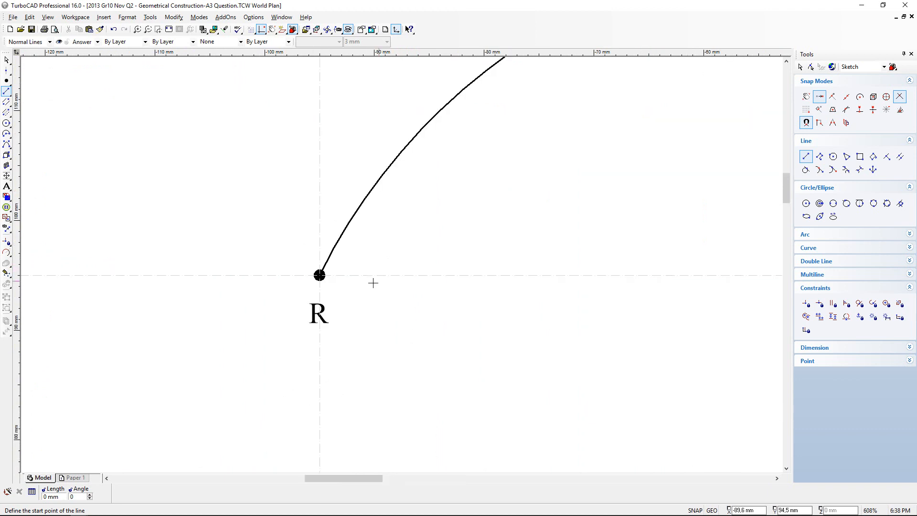
left_click(320, 276)
scroll(401, 262, "down", 1)
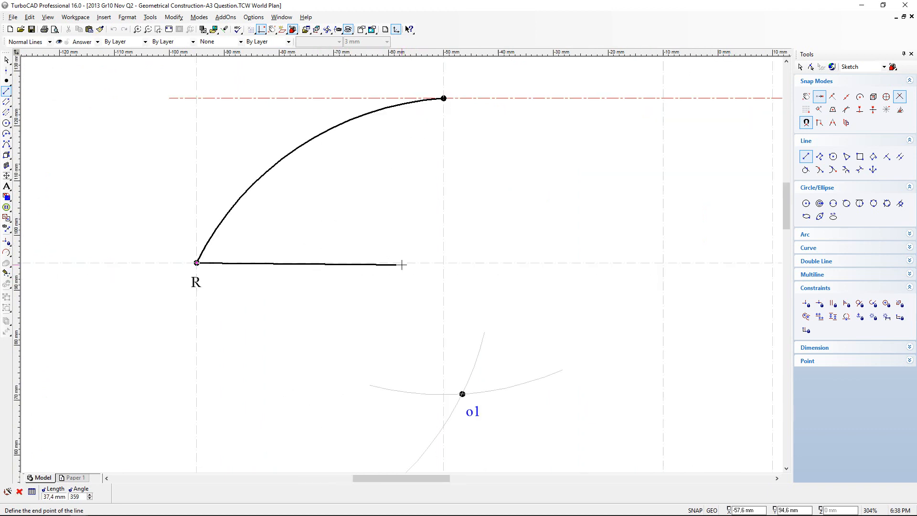
scroll(509, 250, "down", 1)
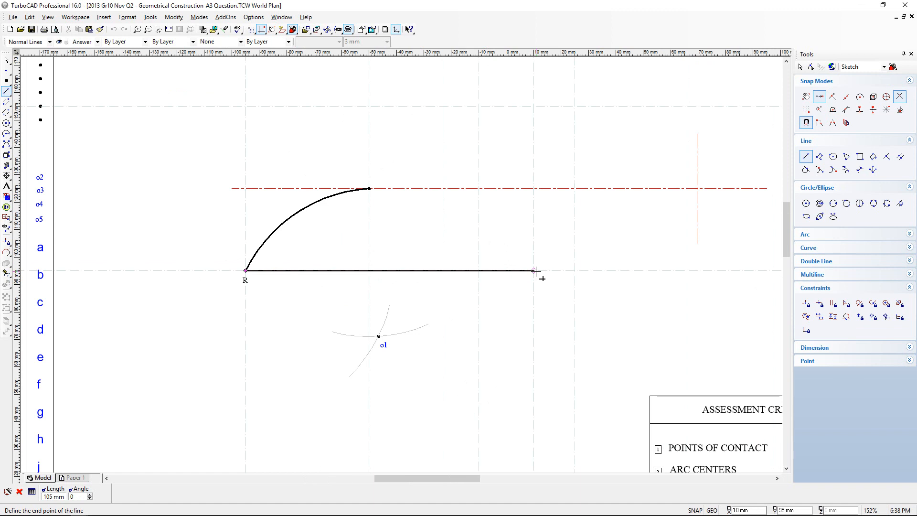
left_click(534, 271)
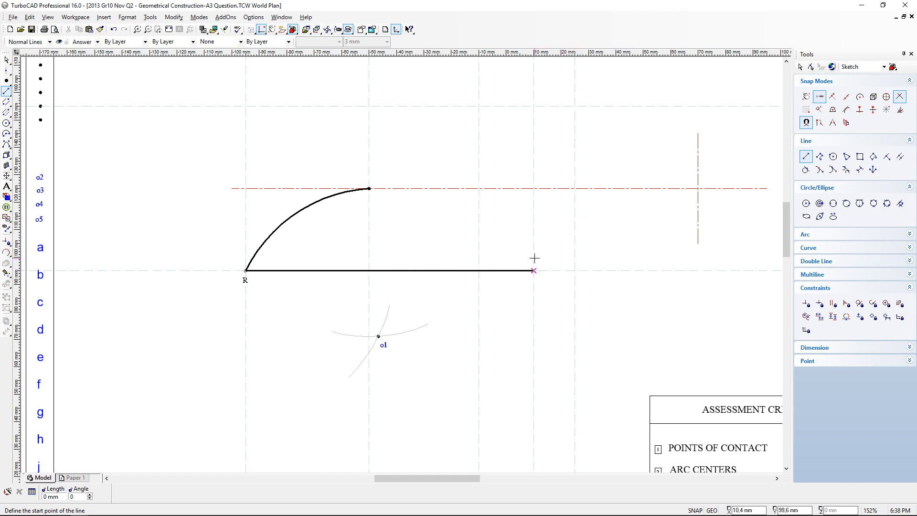
Draw the scoop's 20 mm straight top edge along the upper horizontal construction line, between the two vertical construction lines.
scroll(534, 258, "down", 2)
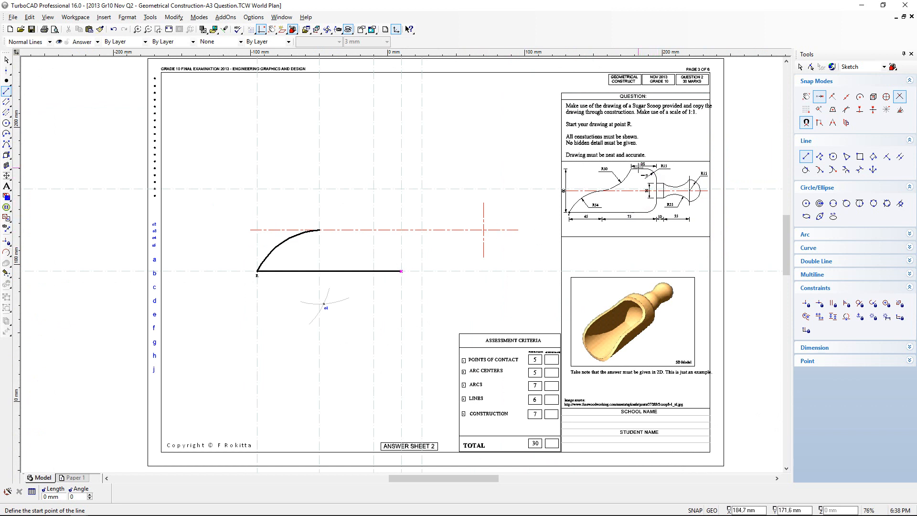
scroll(639, 169, "up", 4)
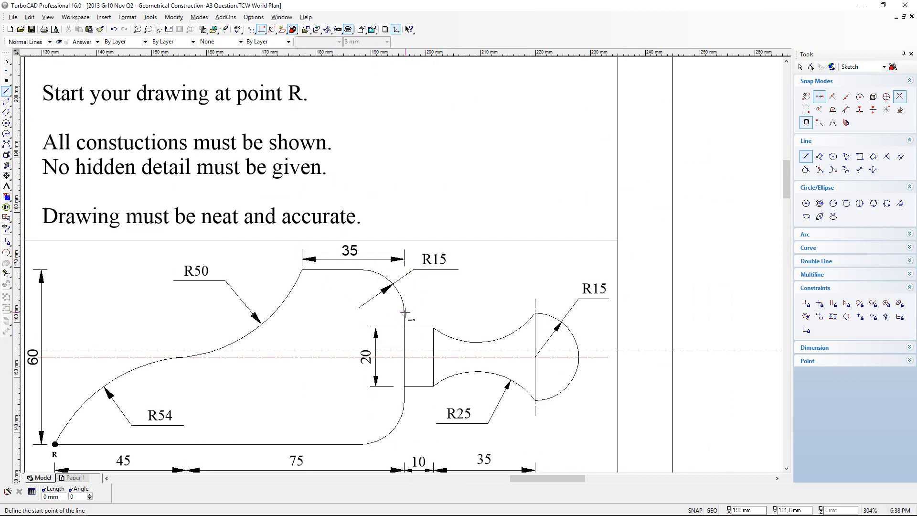
scroll(303, 310, "down", 2)
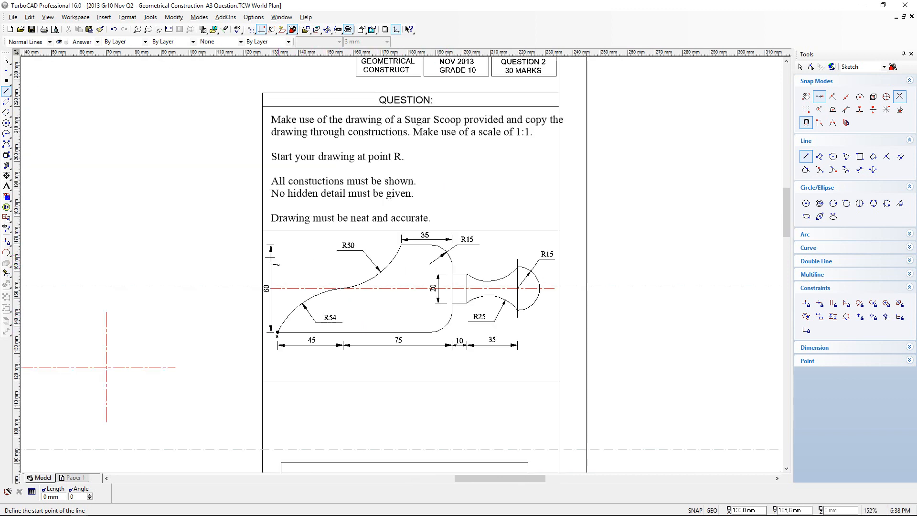
scroll(130, 296, "down", 2)
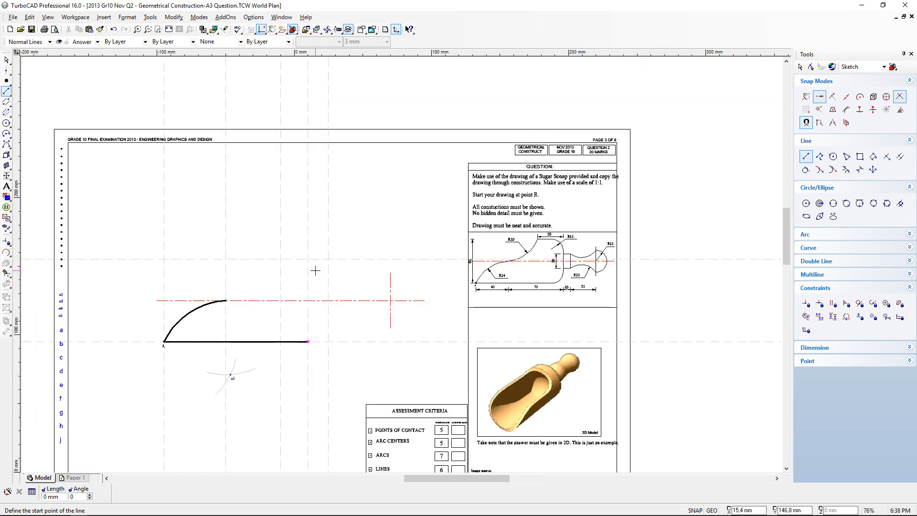
scroll(316, 270, "up", 2)
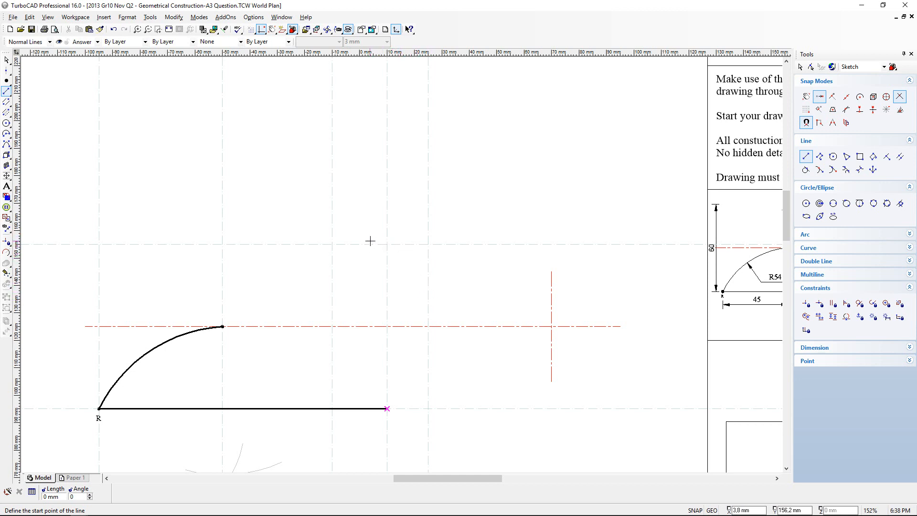
left_click(386, 244)
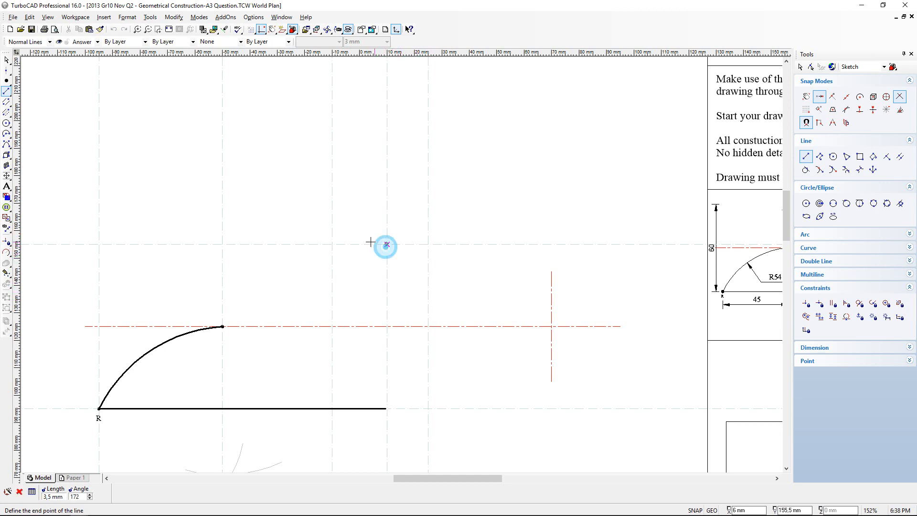
left_click(332, 244)
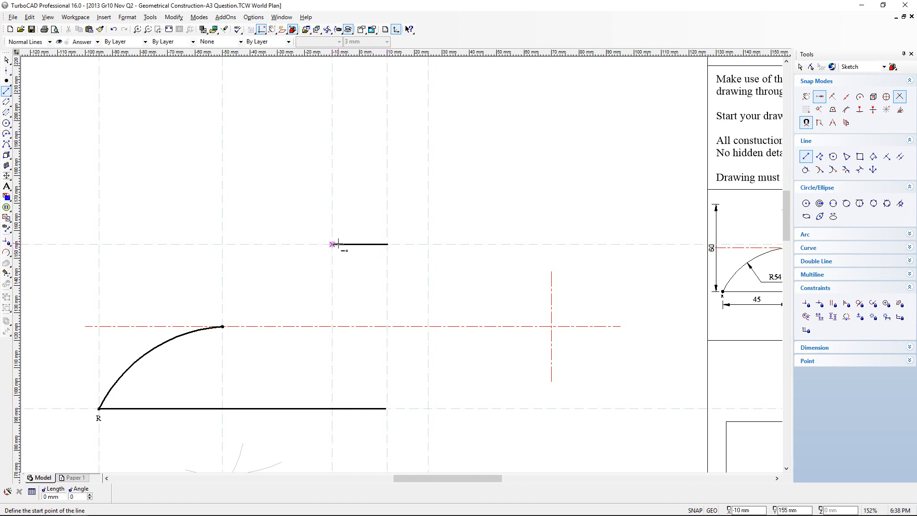
Examine the R50 arc in the given drawing, from the top edge's left end to where it meets the R54 arc.
scroll(385, 244, "down", 5)
scroll(389, 245, "up", 8)
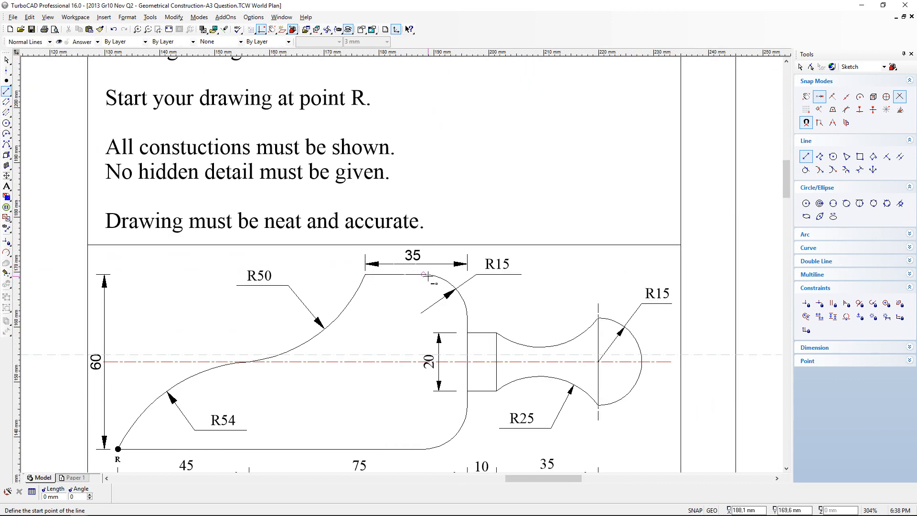
scroll(473, 338, "down", 5)
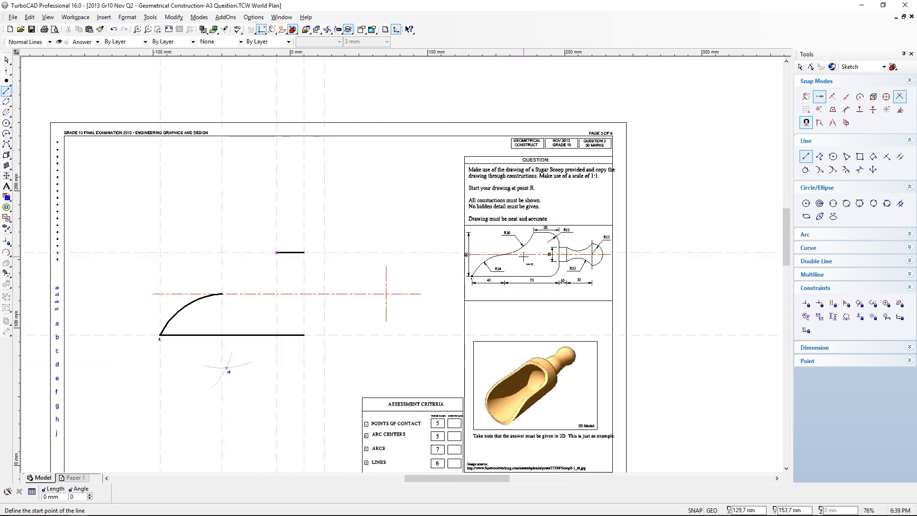
scroll(524, 257, "up", 2)
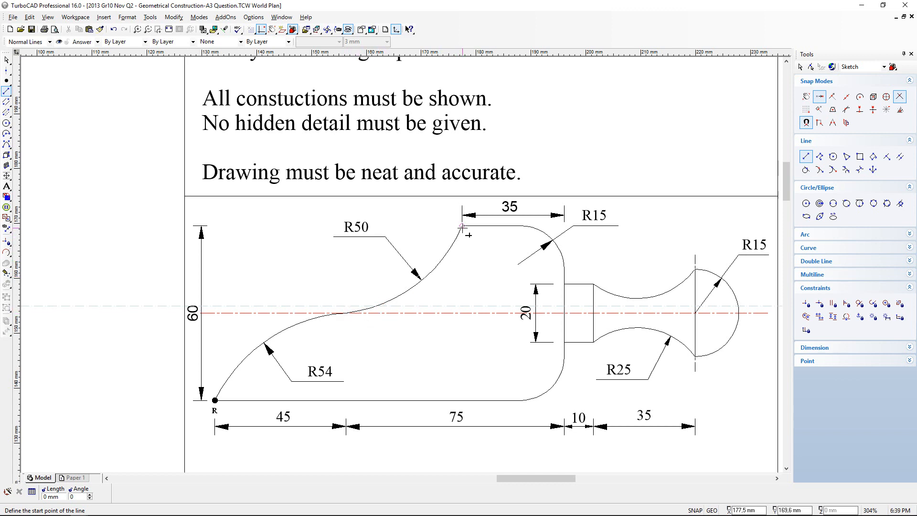
scroll(462, 228, "up", 2)
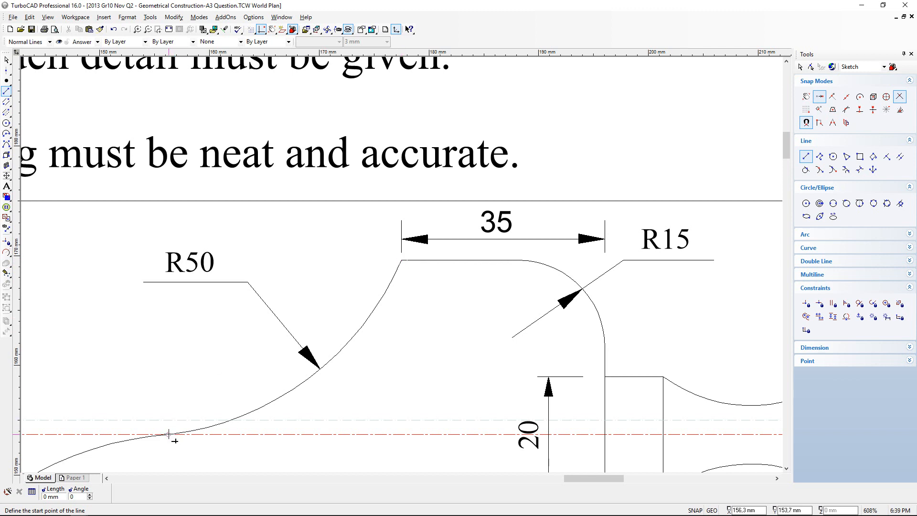
scroll(169, 435, "down", 2)
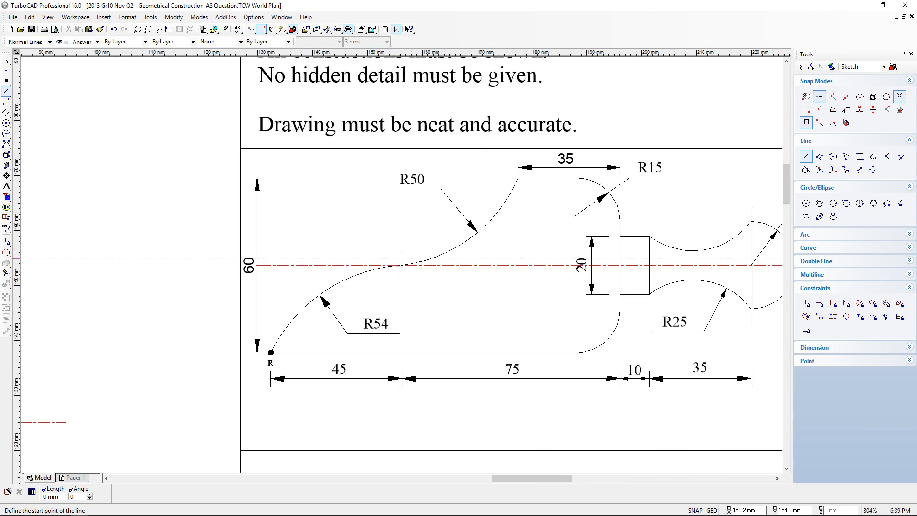
scroll(402, 258, "up", 2)
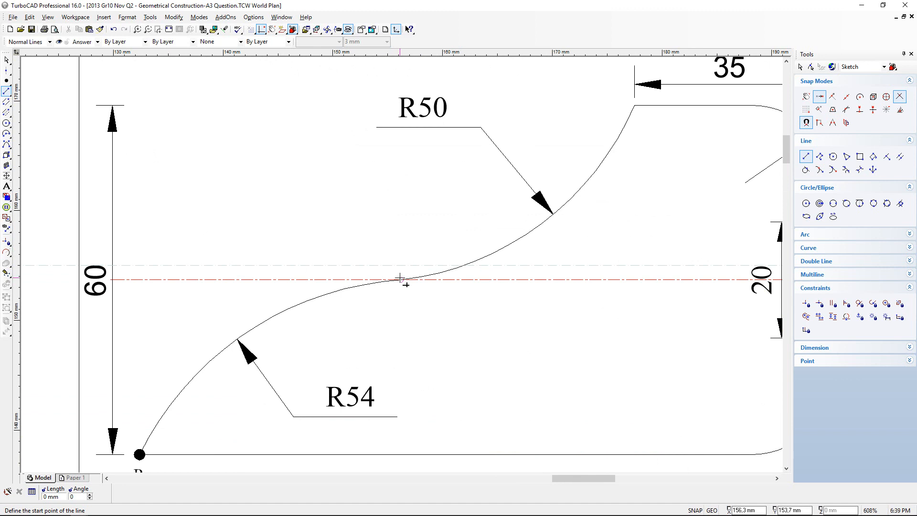
scroll(400, 279, "down", 4)
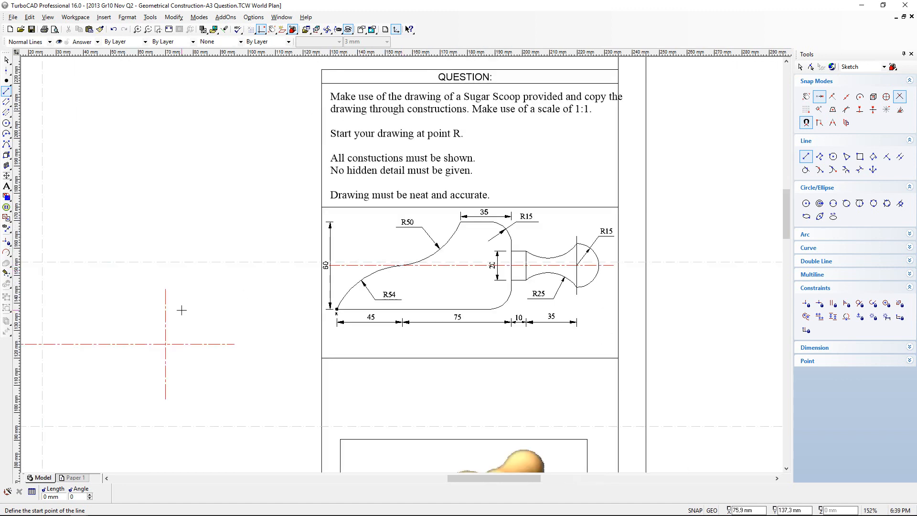
Draw a 50 mm radius construction circle centred on the R54 arc's upper endpoint on the centre line.
scroll(402, 262, "down", 2)
scroll(401, 264, "up", 4)
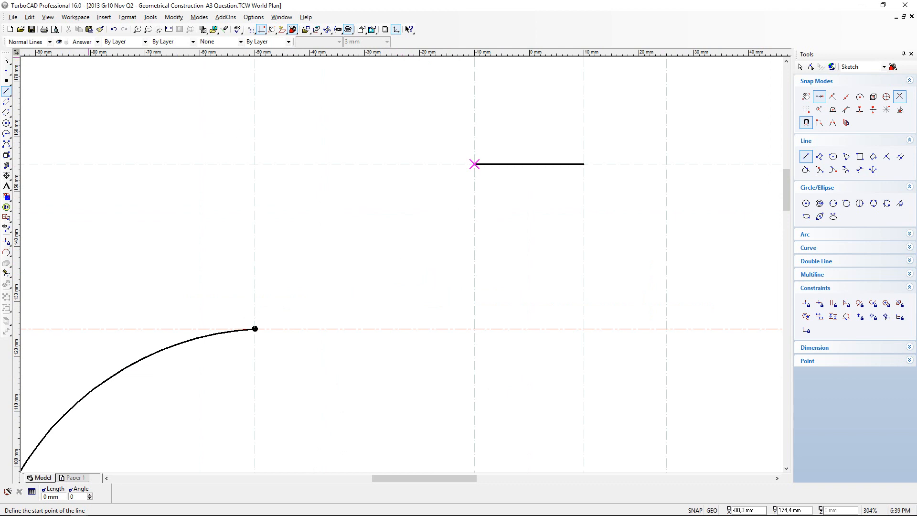
left_click(6, 123)
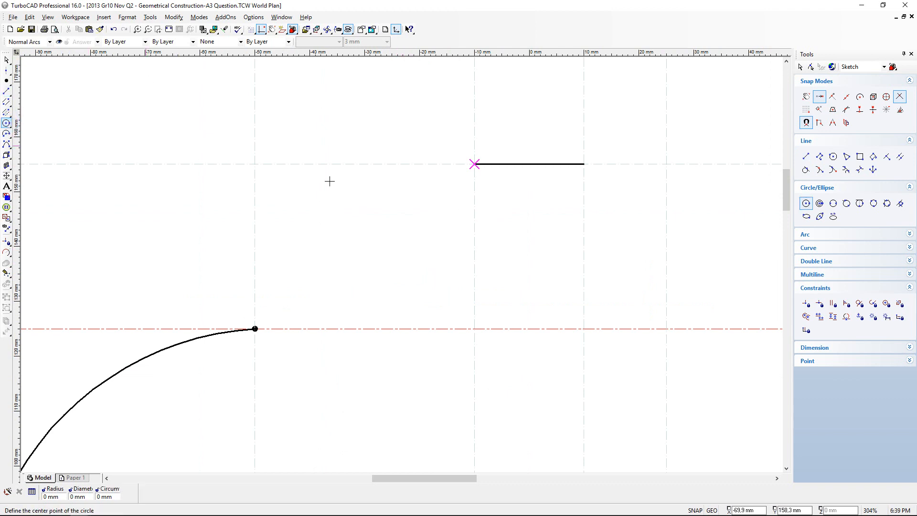
scroll(257, 329, "up", 2)
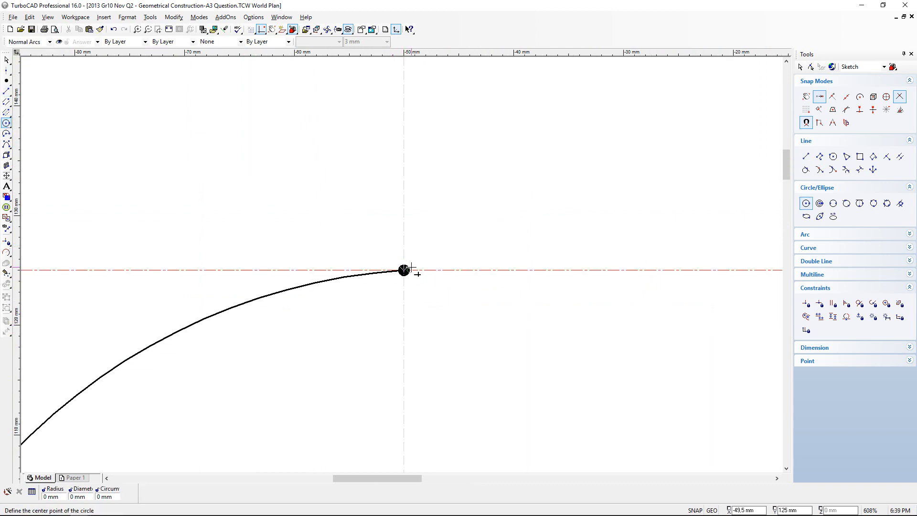
left_click(404, 270)
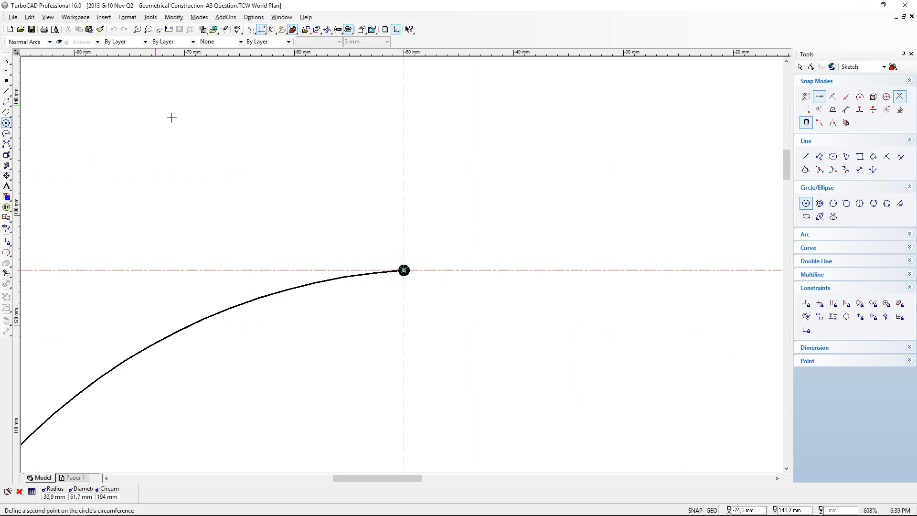
scroll(411, 260, "down", 2)
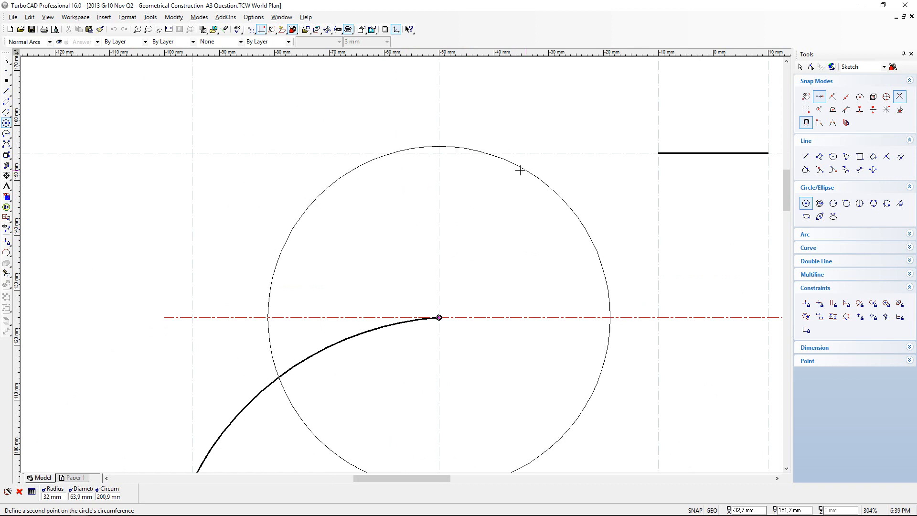
key("Tab")
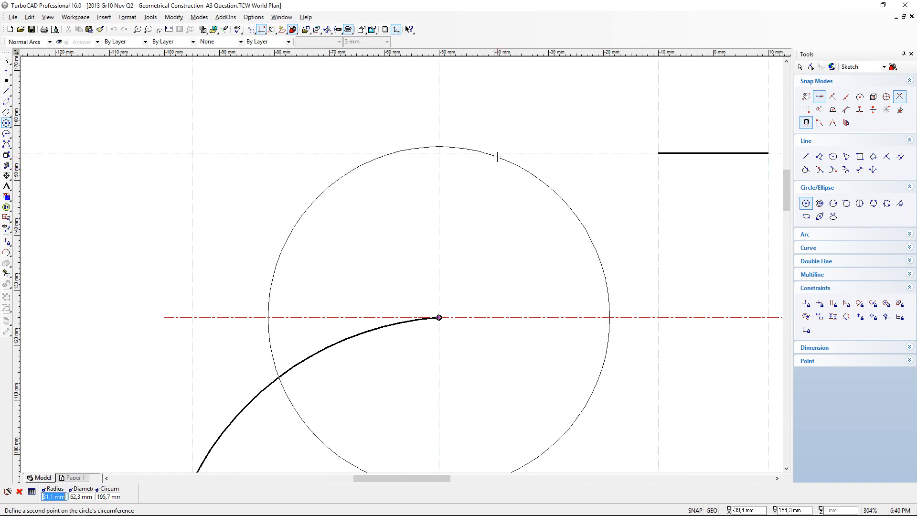
type("50")
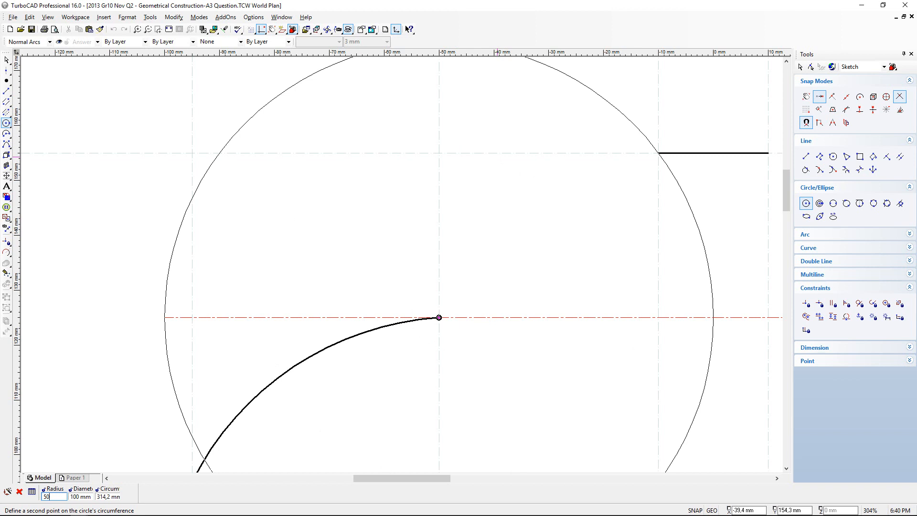
key("Return")
Draw a second 50 mm radius construction circle centred on the left end of the scoop's straight top edge.
scroll(411, 270, "down", 2)
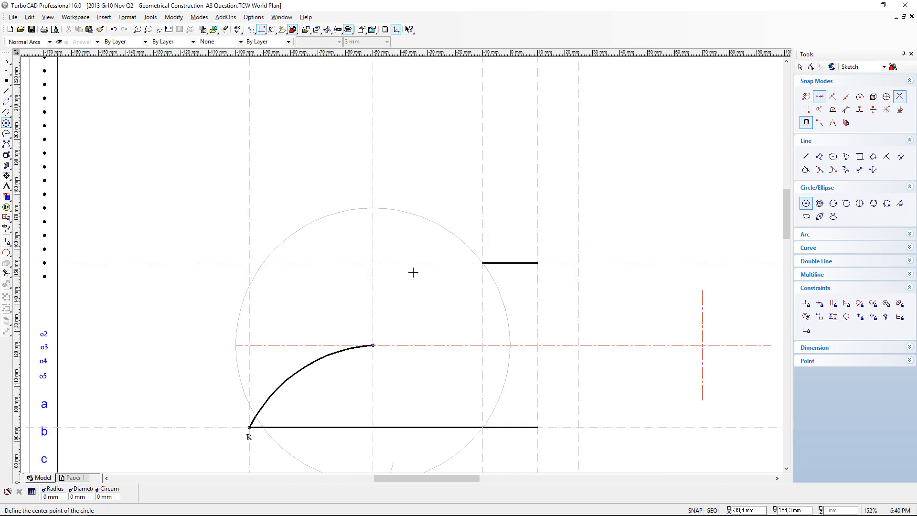
scroll(402, 264, "up", 10)
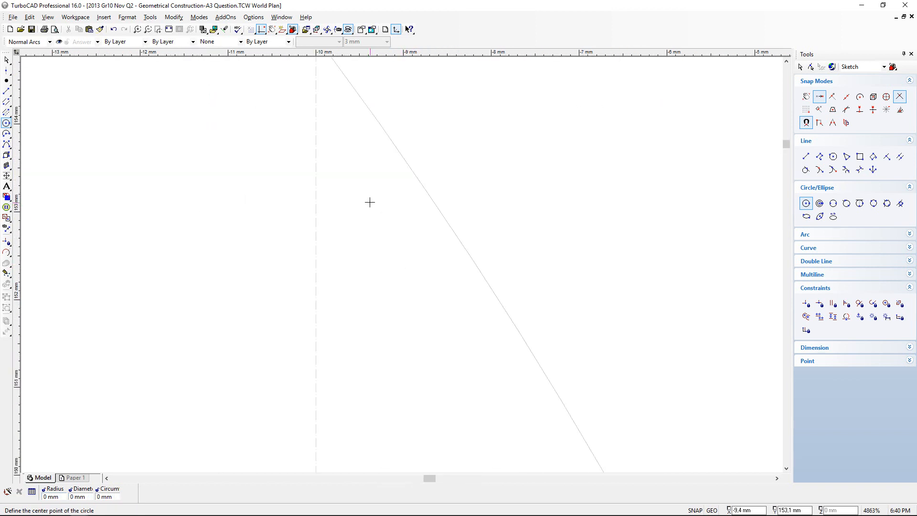
scroll(370, 202, "up", 1)
scroll(344, 164, "up", 1)
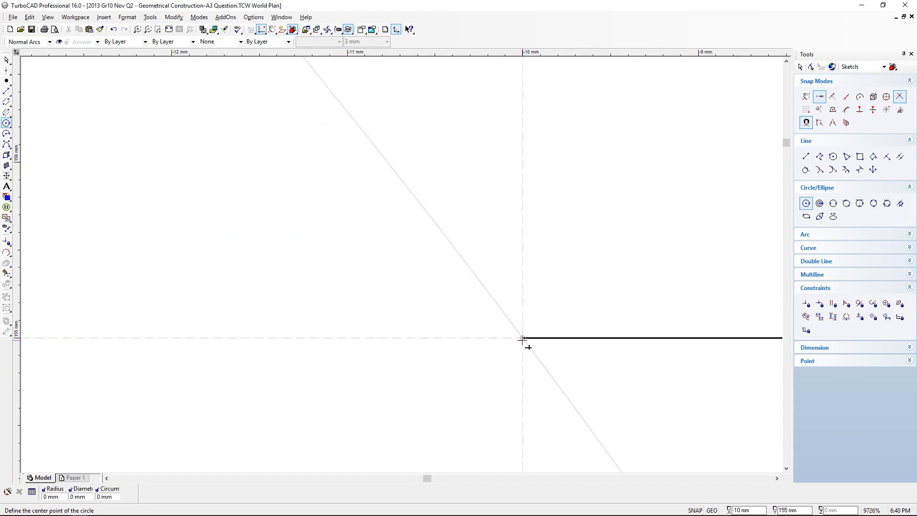
scroll(403, 265, "up", 4)
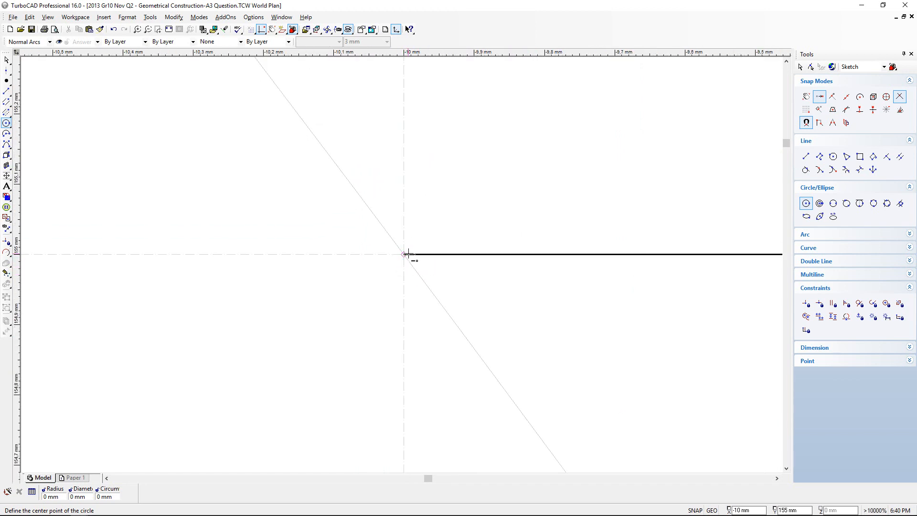
left_click(407, 255)
scroll(402, 265, "down", 2)
scroll(401, 265, "down", 8)
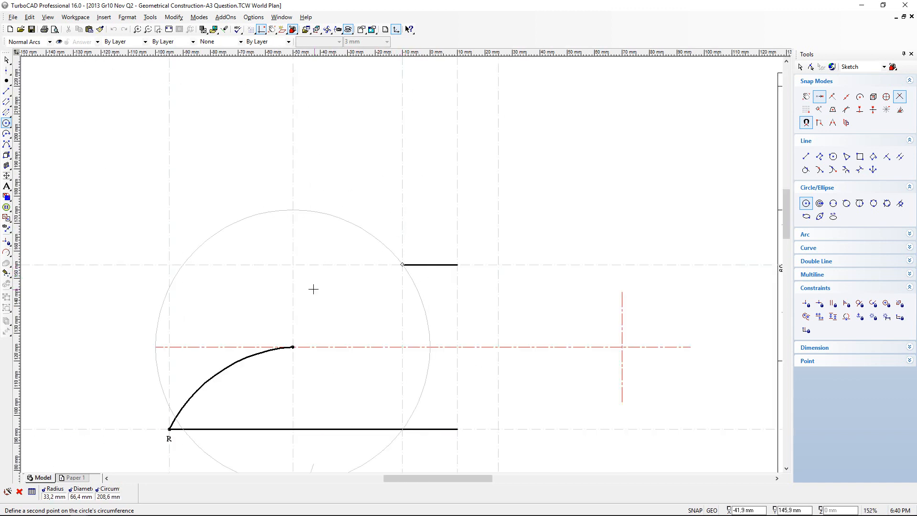
left_click(262, 250)
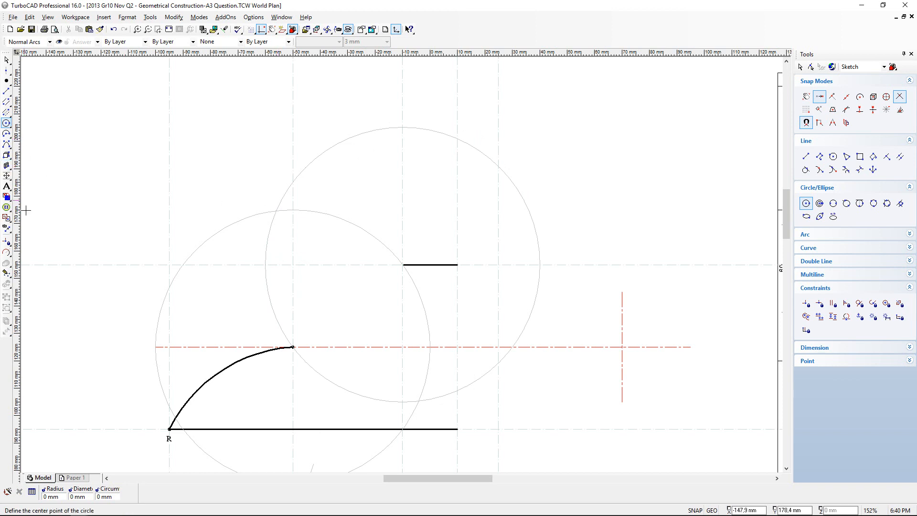
Split both 50 mm construction circles on either side of their upper-left crossing, separating short arcs around the intersection.
left_click(6, 253)
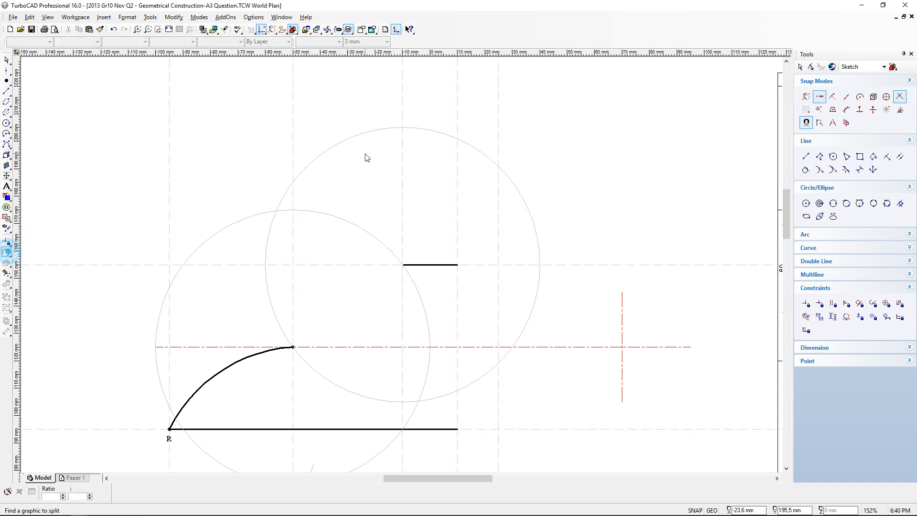
left_click(313, 157)
left_click(269, 169)
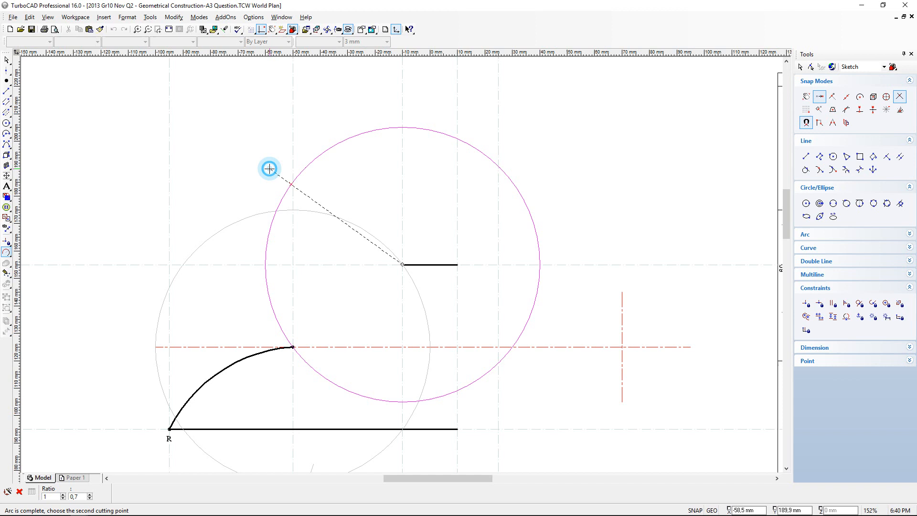
left_click(225, 235)
left_click(220, 232)
left_click(237, 195)
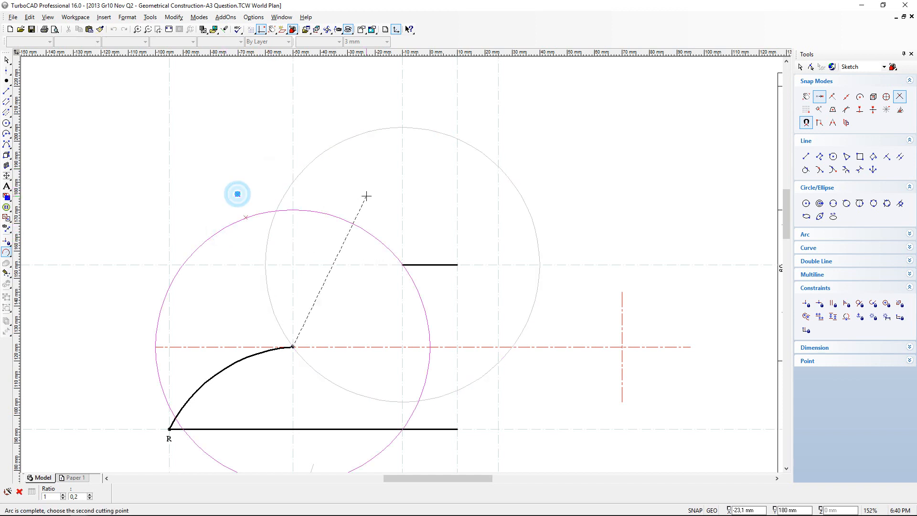
left_click(328, 187)
key("Escape")
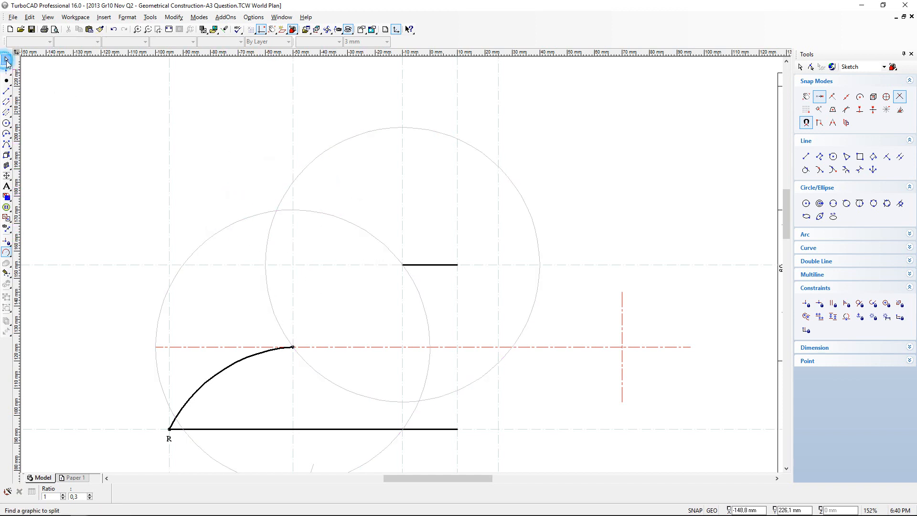
Delete the large remaining portions of both construction circles, keeping only the short crossing arcs.
left_click(453, 144)
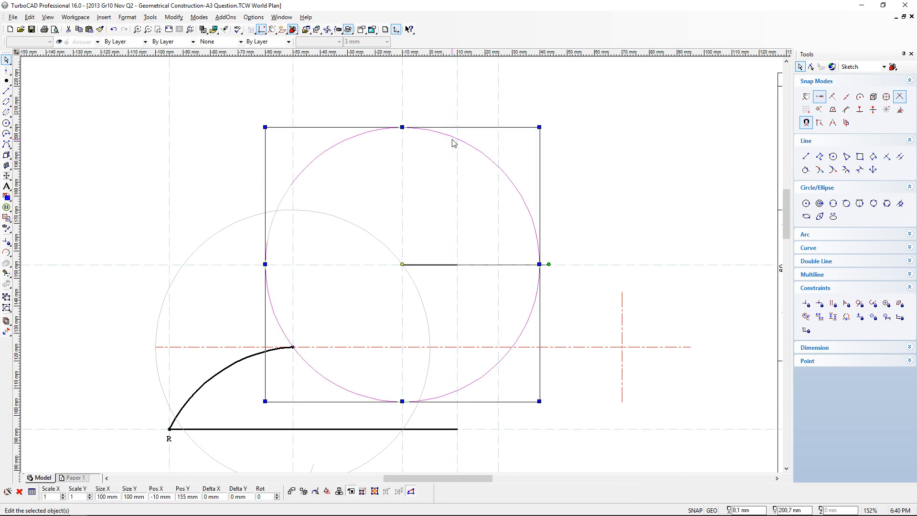
key("Delete")
left_click(174, 282)
key("Delete")
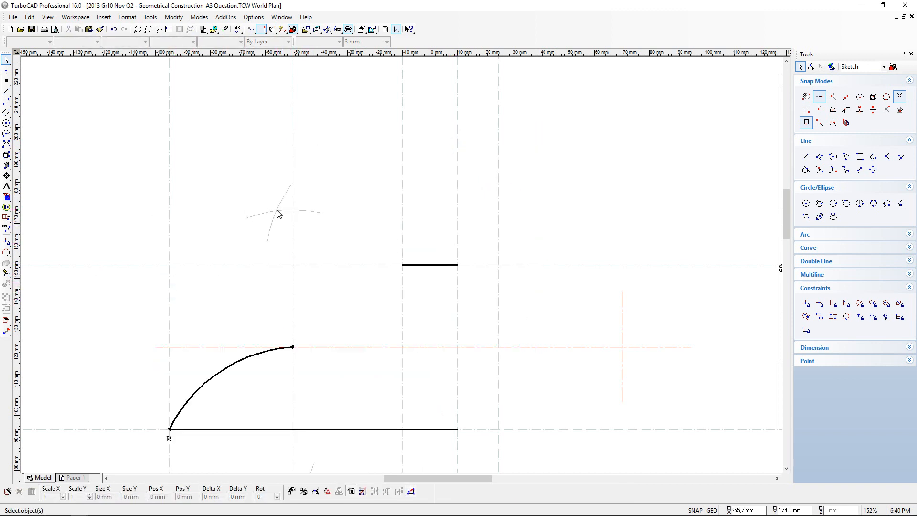
Move a spare marker dot from the left margin onto the intersection of the two short construction arcs.
scroll(279, 214, "up", 2)
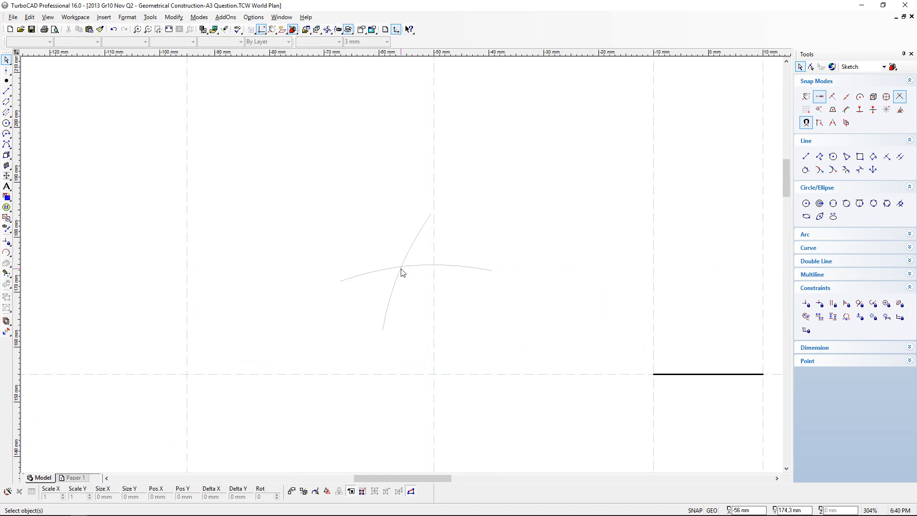
scroll(402, 272, "down", 2)
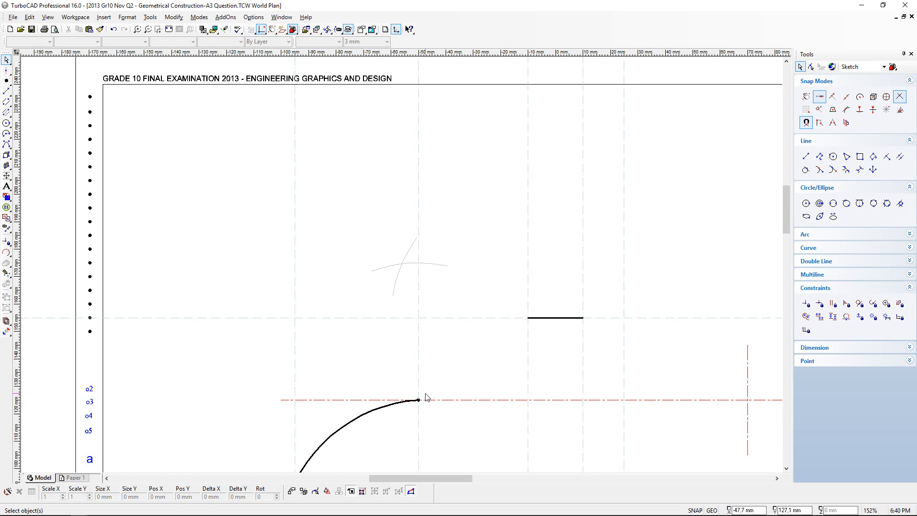
left_click(89, 331)
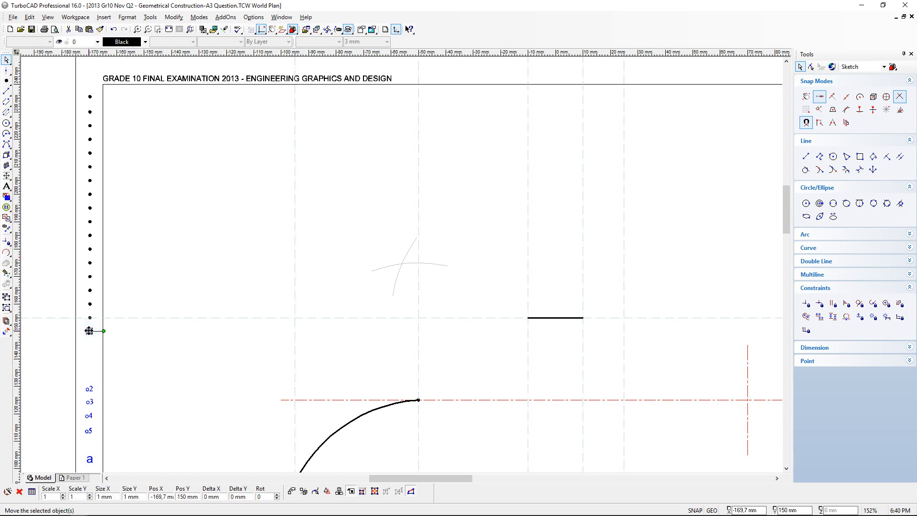
left_click(89, 331)
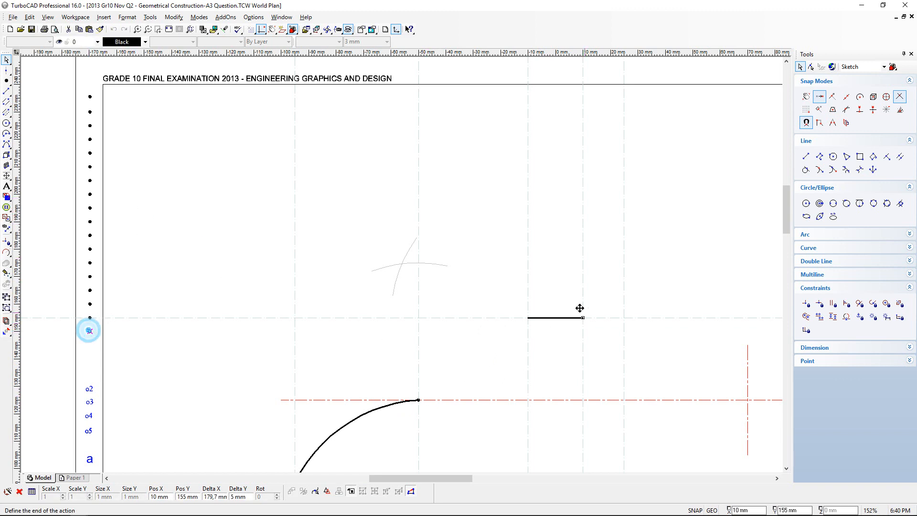
left_click(404, 264)
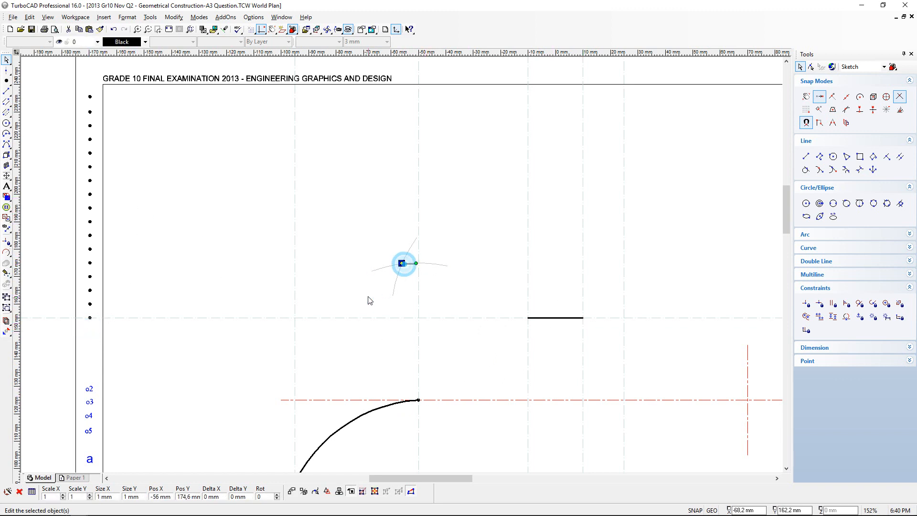
Label the new arc centre by moving the o2 text from the margin to just above left of its dot.
left_click(91, 390)
left_click(87, 387)
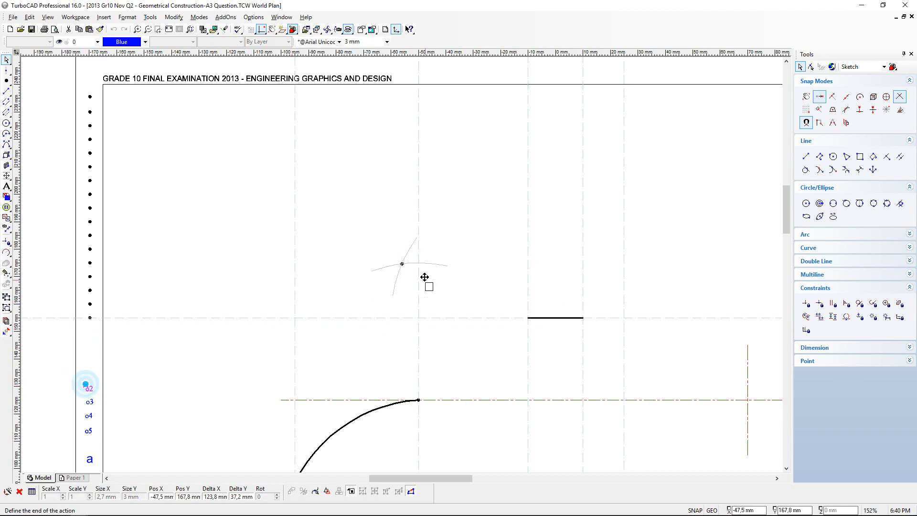
scroll(403, 263, "up", 2)
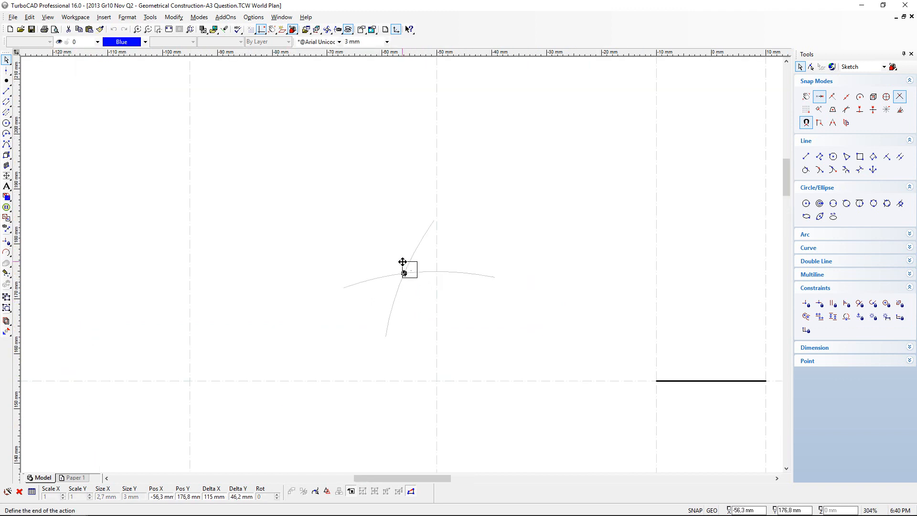
left_click(379, 249)
left_click(544, 228)
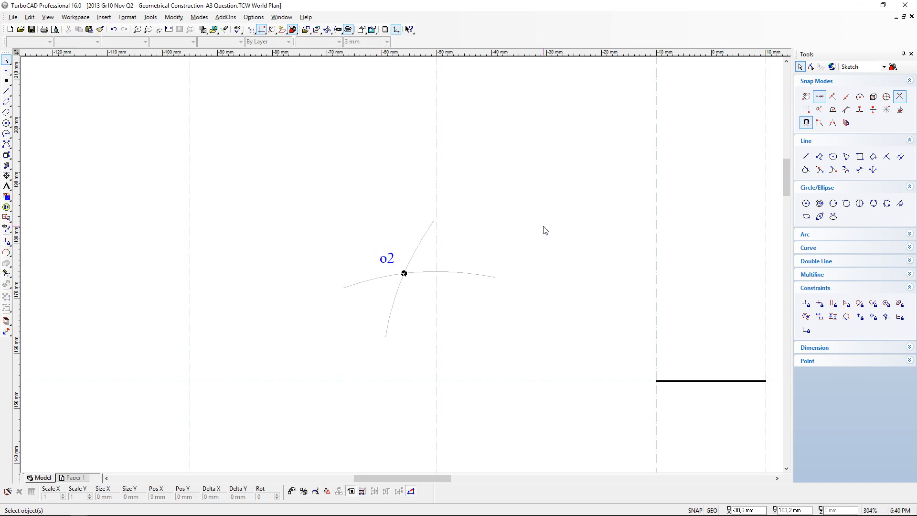
Check in the given drawing how the R50 arc runs between the top edge and the R54 arc.
scroll(411, 290, "down", 2)
scroll(403, 269, "up", 2)
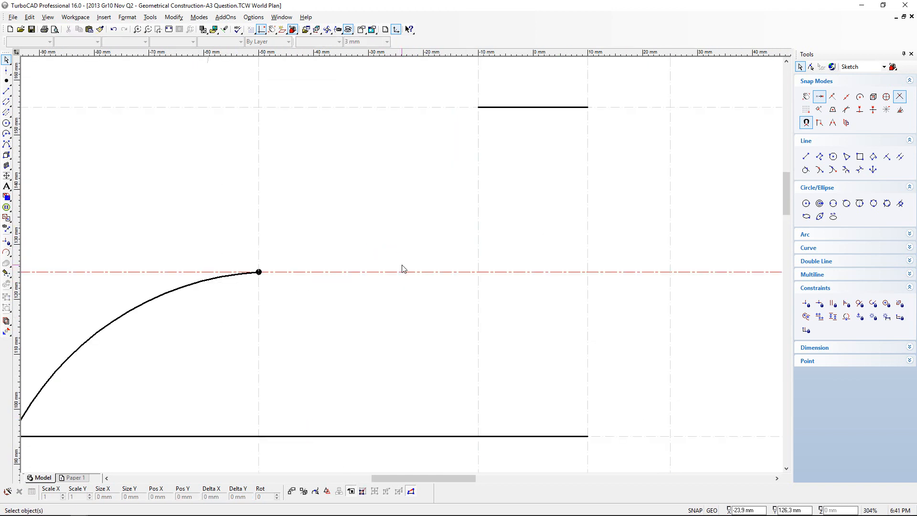
scroll(402, 269, "down", 2)
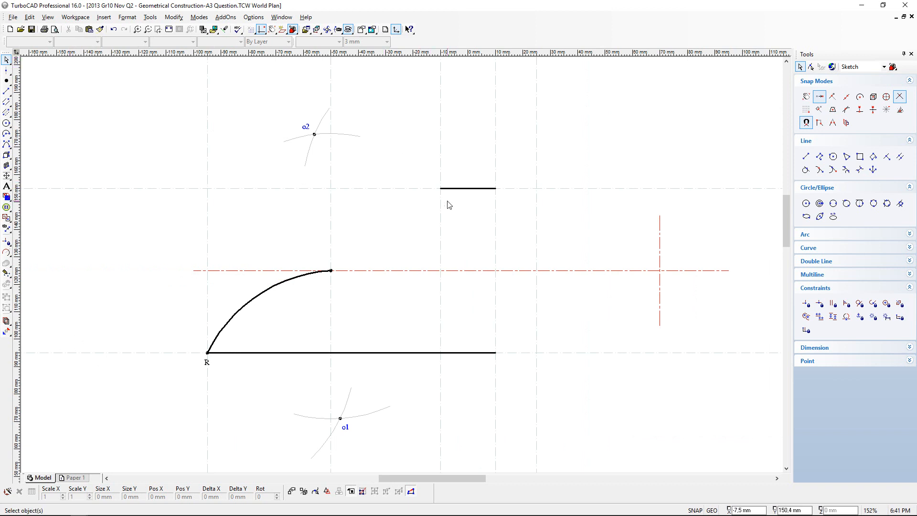
scroll(578, 287, "down", 2)
scroll(648, 254, "up", 2)
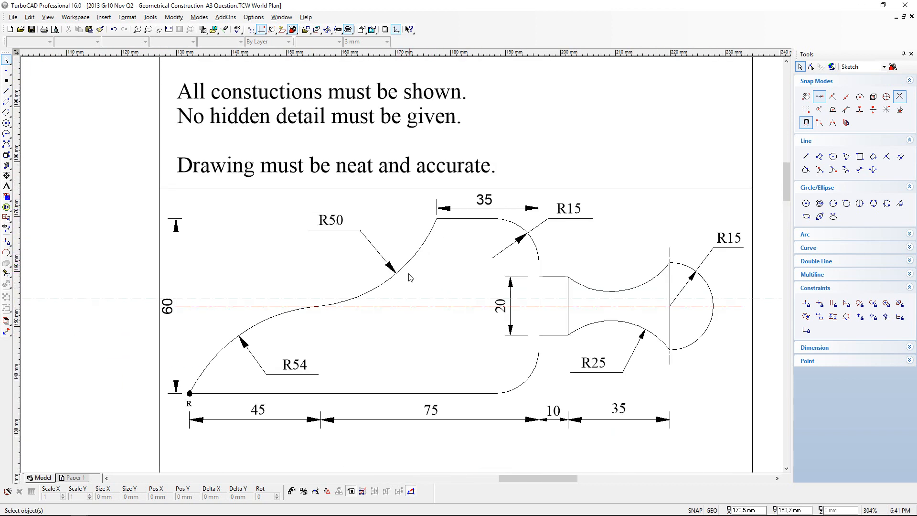
scroll(377, 274, "down", 1)
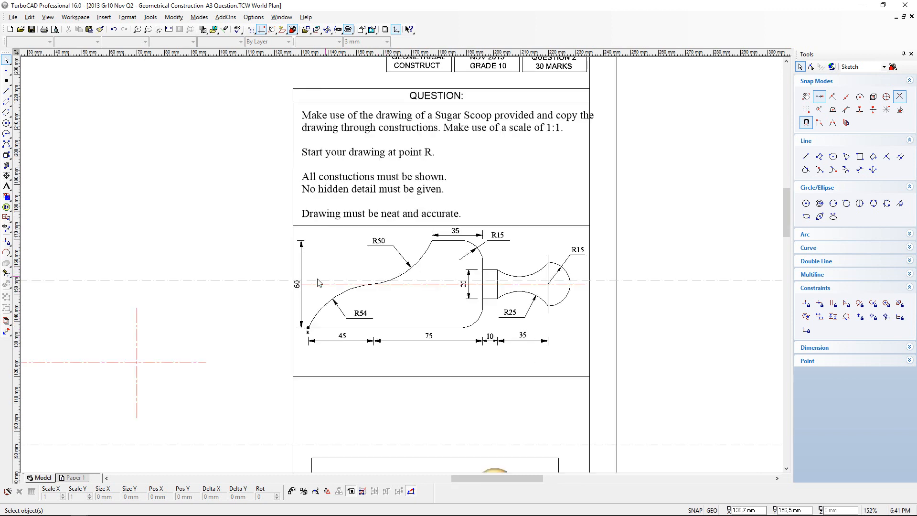
scroll(230, 275, "down", 1)
scroll(167, 290, "up", 1)
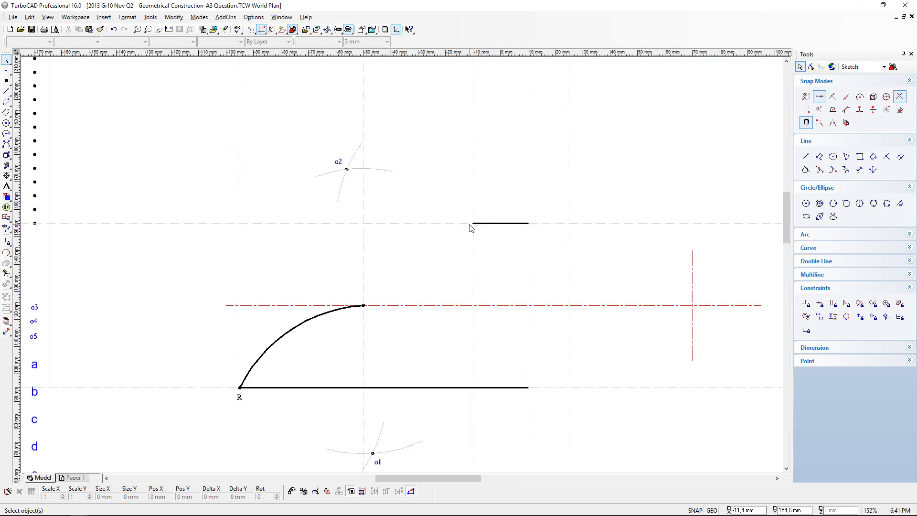
On the Answer layer, draw a 50 mm radius circle centred on o2 and passing through the R54 arc's upper endpoint.
left_click(6, 124)
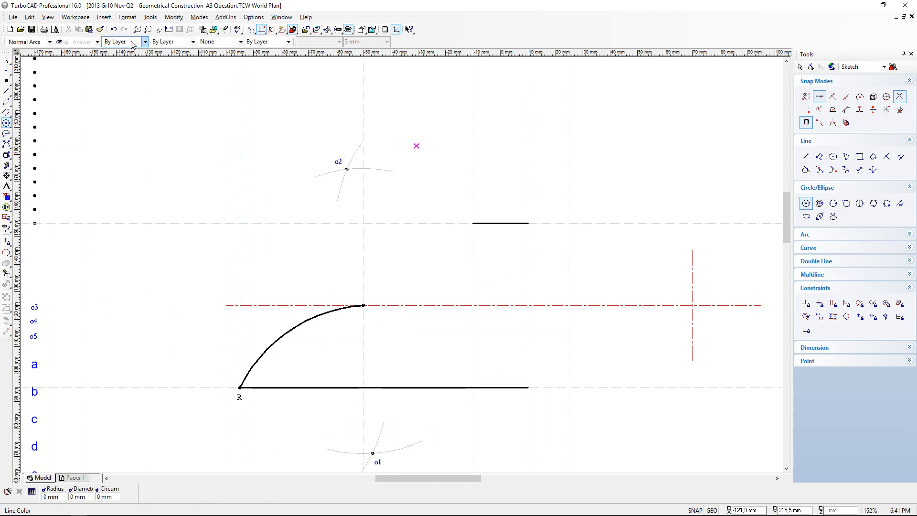
left_click(98, 42)
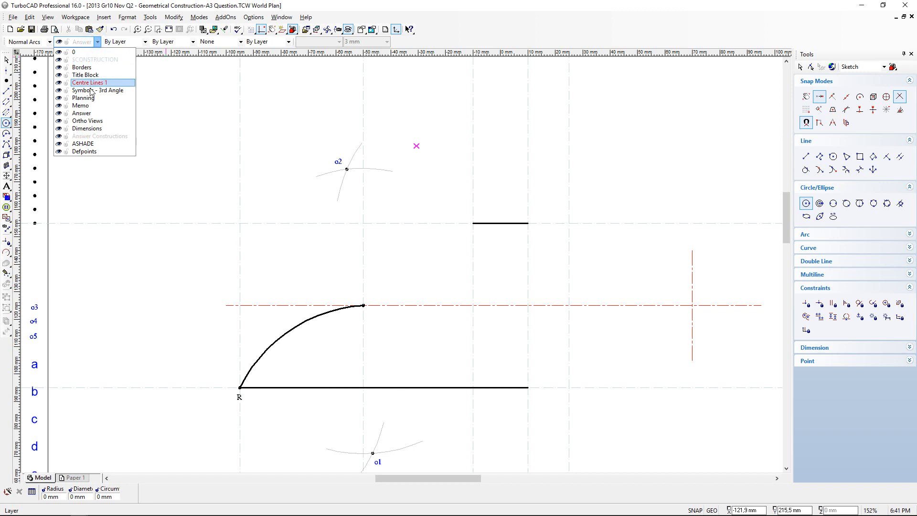
left_click(88, 116)
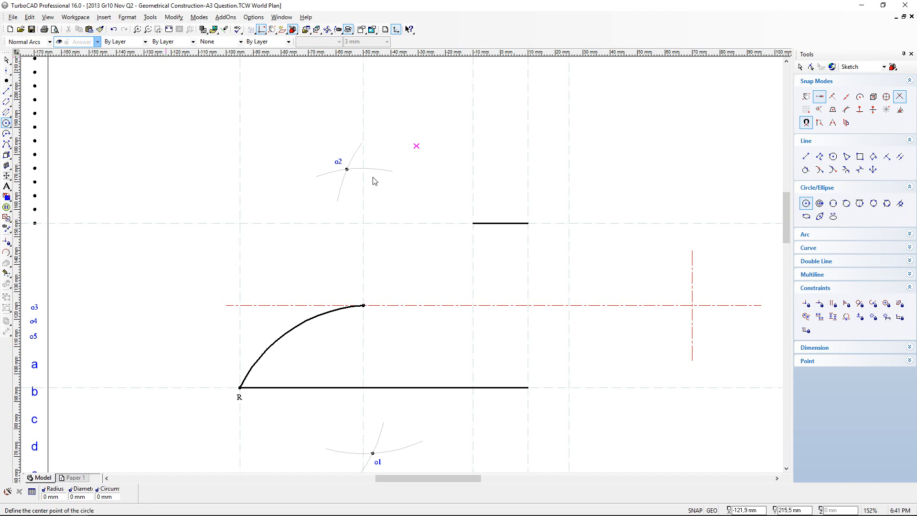
scroll(359, 176, "up", 3)
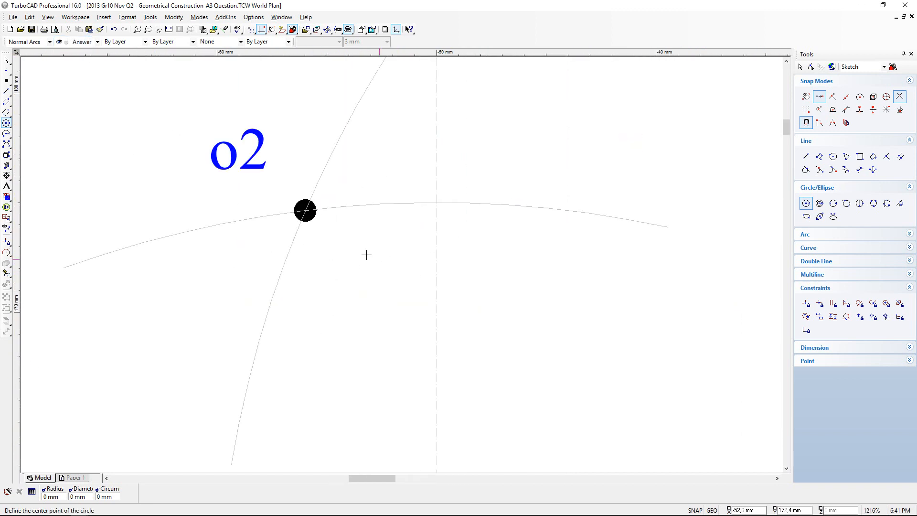
left_click(311, 216)
scroll(308, 213, "down", 3)
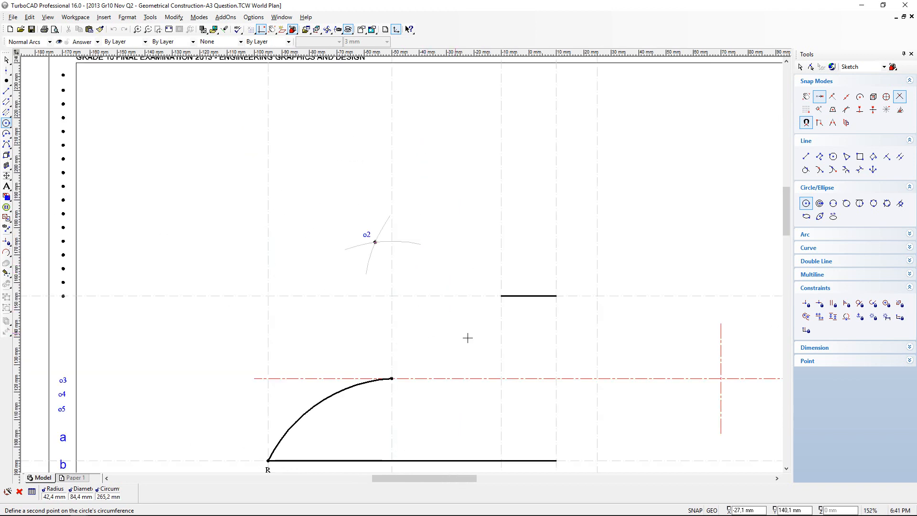
scroll(501, 296, "up", 1)
scroll(398, 267, "up", 2)
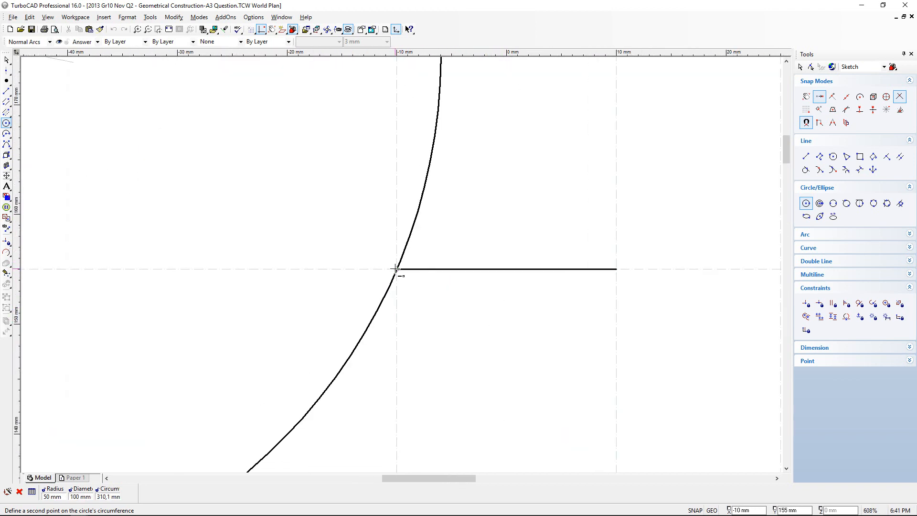
scroll(396, 269, "down", 2)
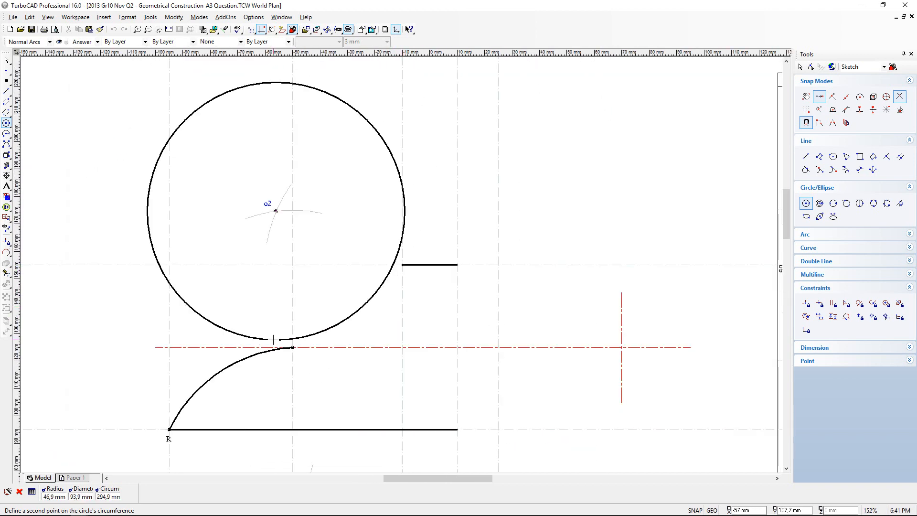
scroll(409, 264, "up", 3)
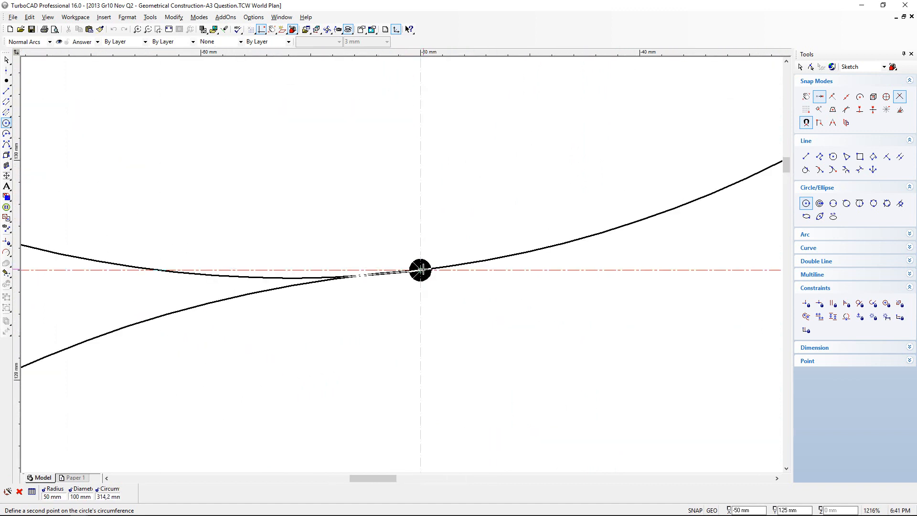
left_click(420, 270)
scroll(402, 266, "down", 4)
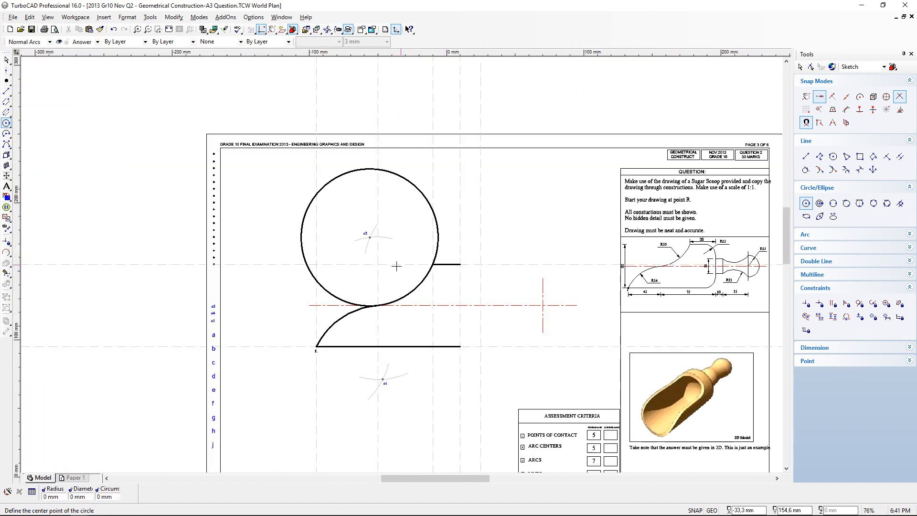
scroll(358, 267, "up", 1)
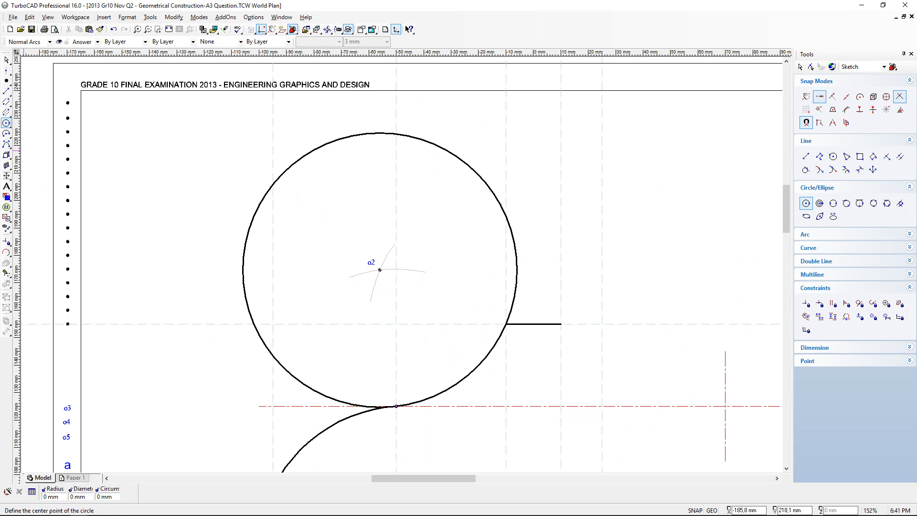
Split the R50 circle around o2 at the left end of the short top edge and at the R54 arc's upper endpoint.
left_click(7, 252)
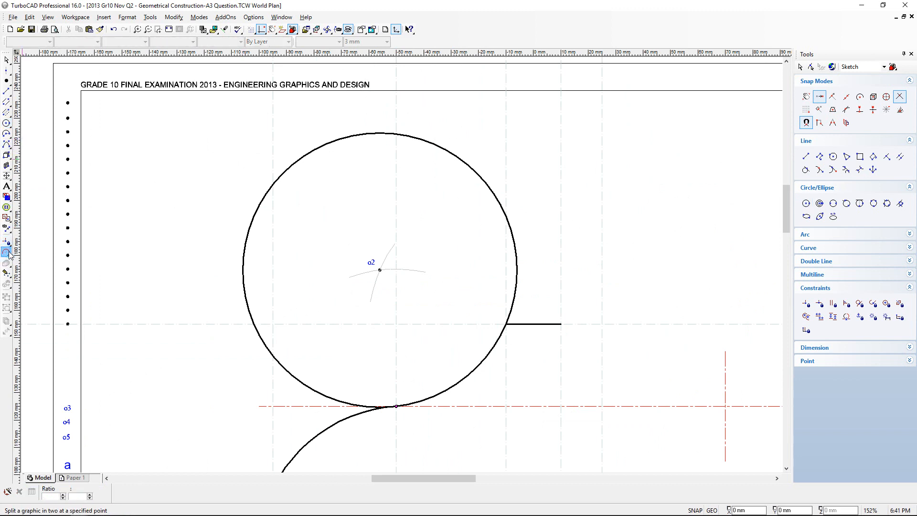
left_click(492, 190)
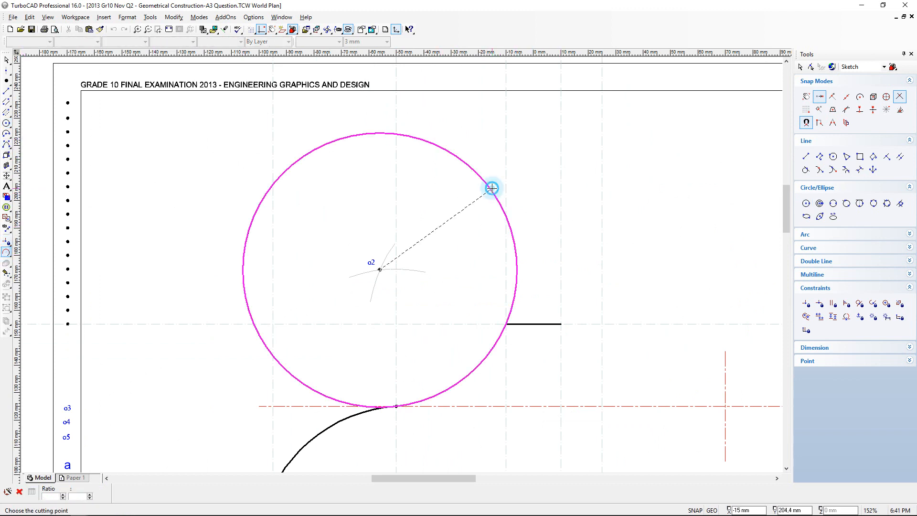
left_click(505, 325)
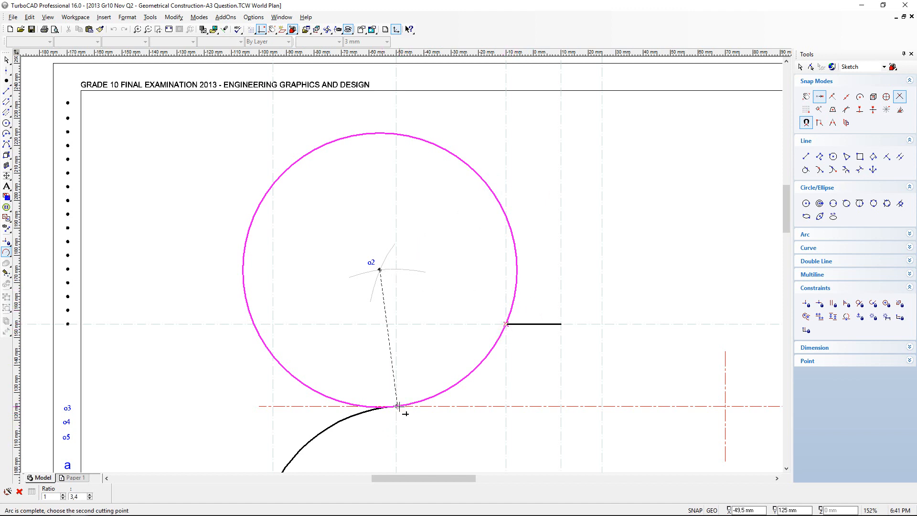
scroll(405, 414, "up", 5)
left_click(389, 263)
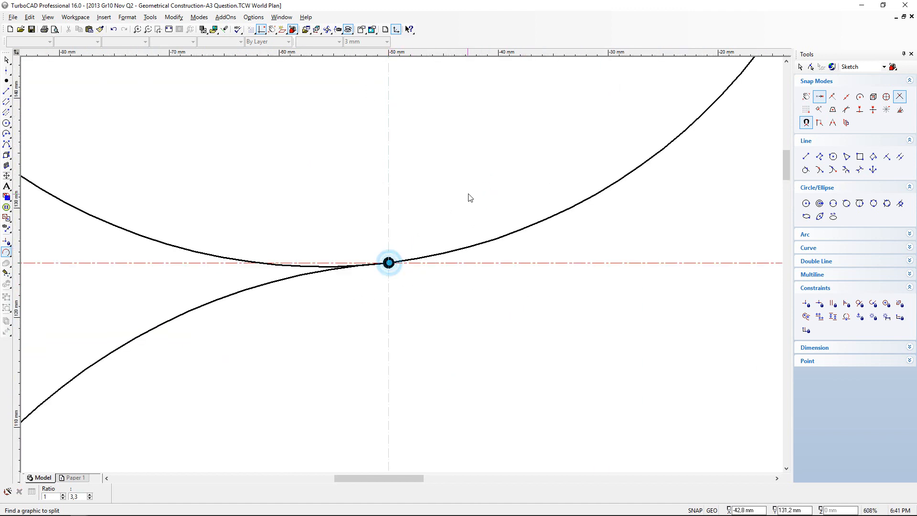
Delete the large unused part of the split circle, keeping only the R50 arc between the R54 arc and the top edge.
scroll(469, 194, "down", 3)
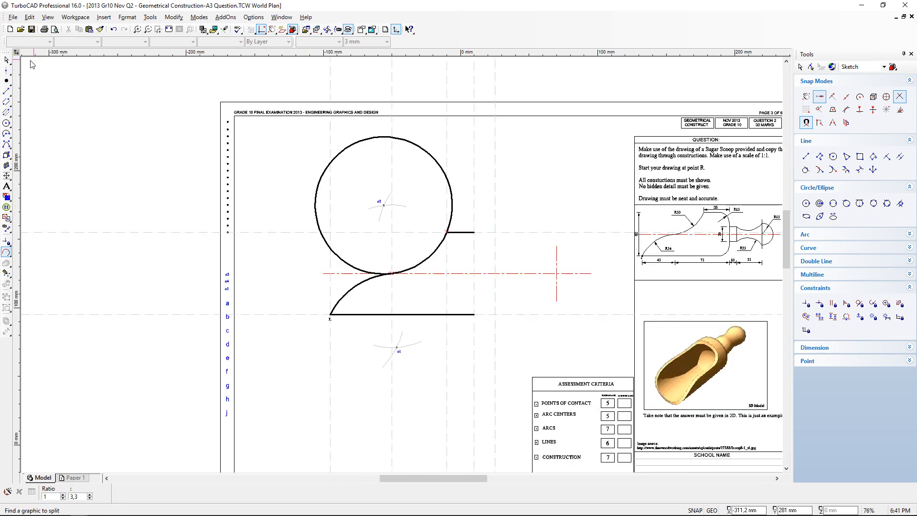
left_click(7, 59)
left_click(353, 143)
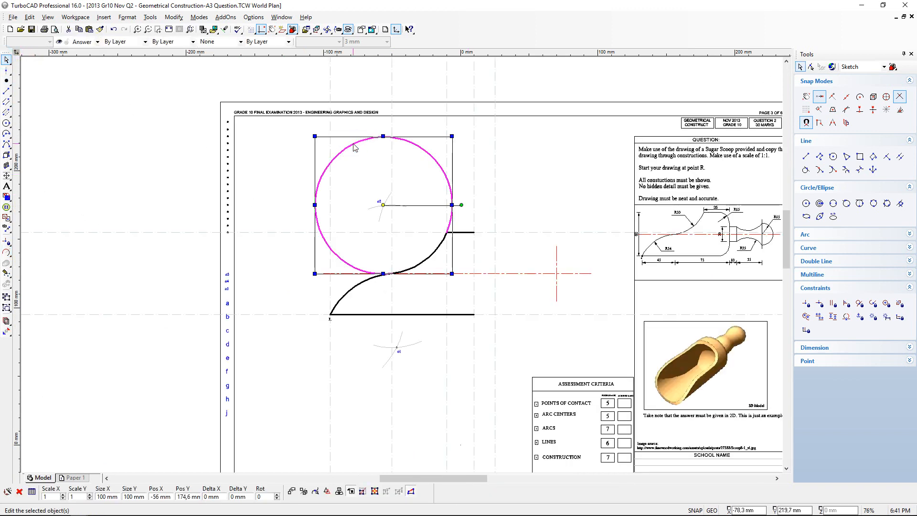
key("Delete")
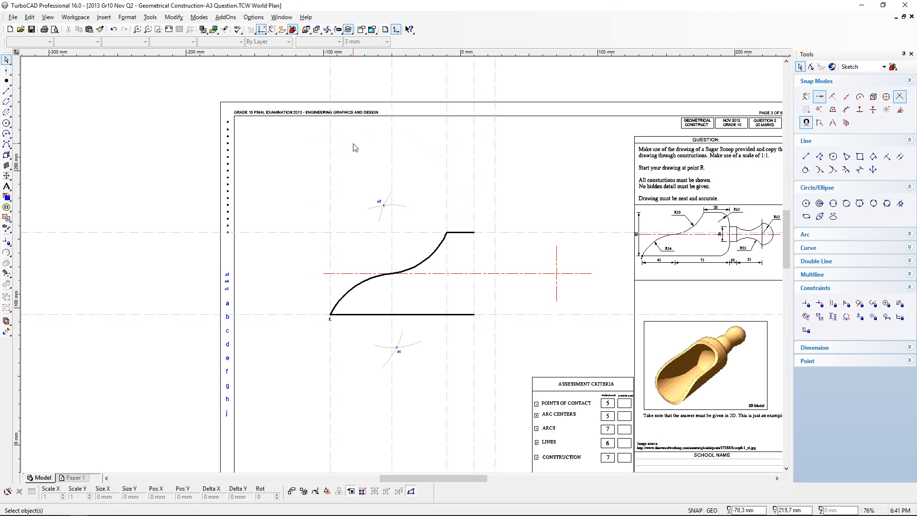
Compare the copied outline with the given drawing, examining how the R15 corners meet the scoop's horizontal edges and vertical end.
scroll(441, 286, "up", 1)
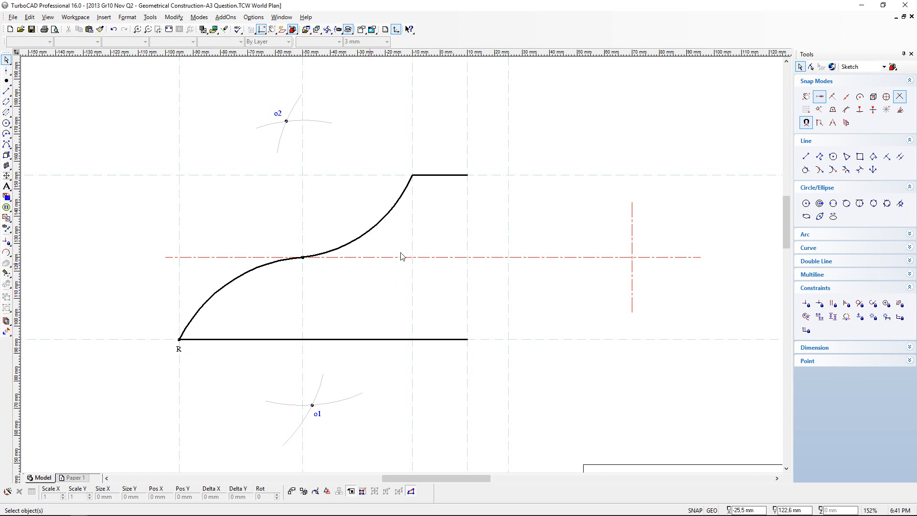
scroll(432, 253, "down", 1)
scroll(684, 230, "up", 1)
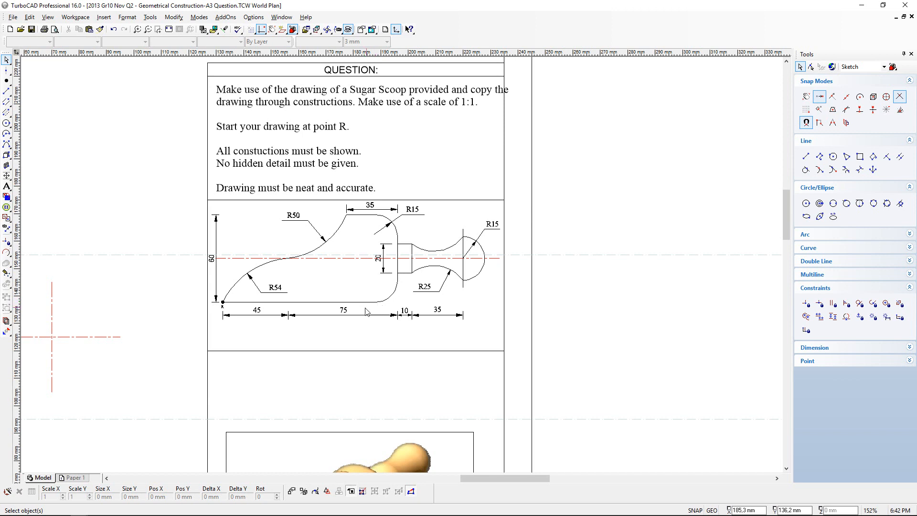
scroll(379, 305, "down", 1)
scroll(401, 281, "up", 2)
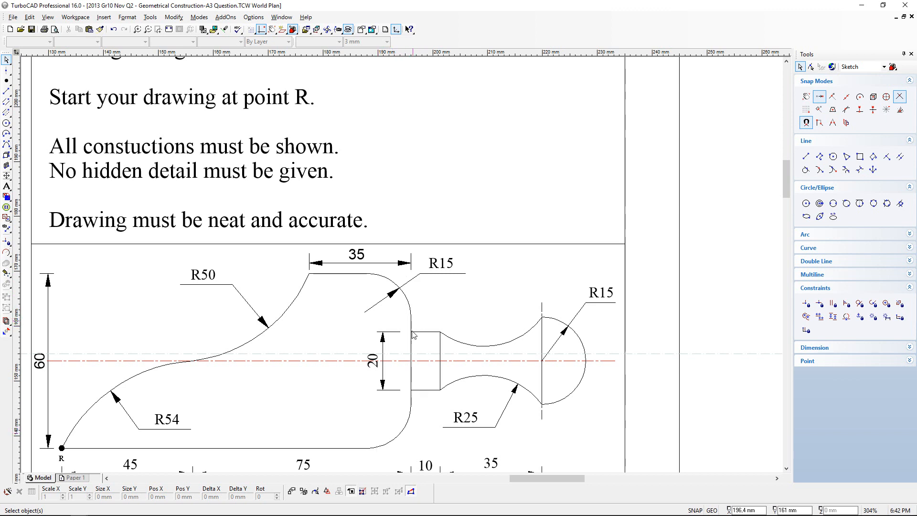
scroll(401, 397, "down", 3)
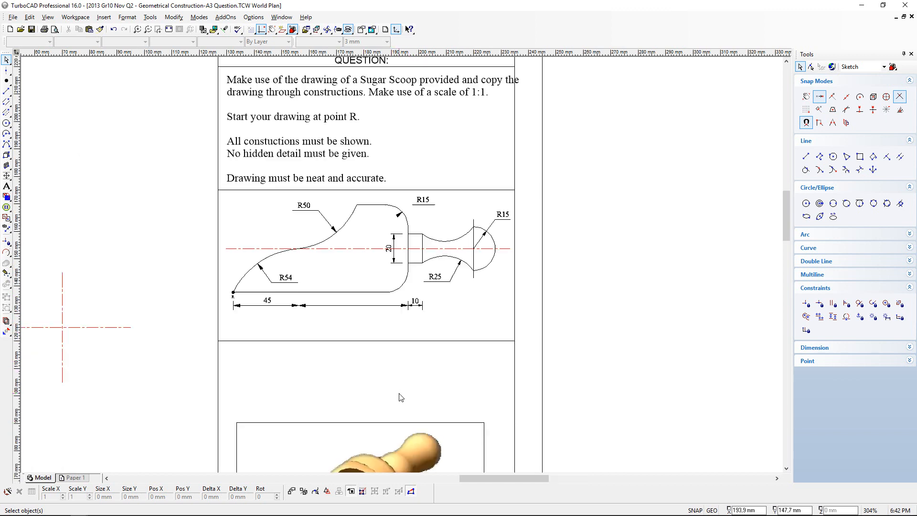
scroll(185, 352, "down", 2)
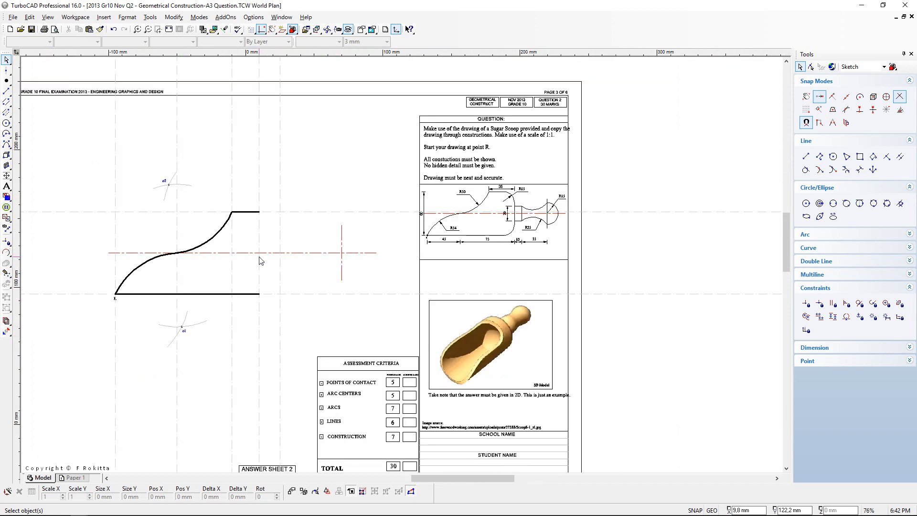
scroll(260, 261, "up", 1)
scroll(402, 242, "up", 1)
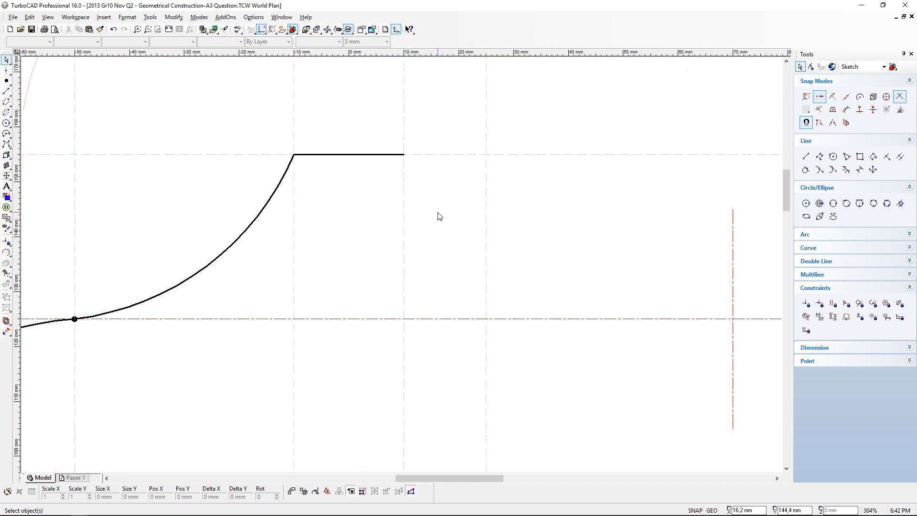
scroll(404, 267, "down", 1)
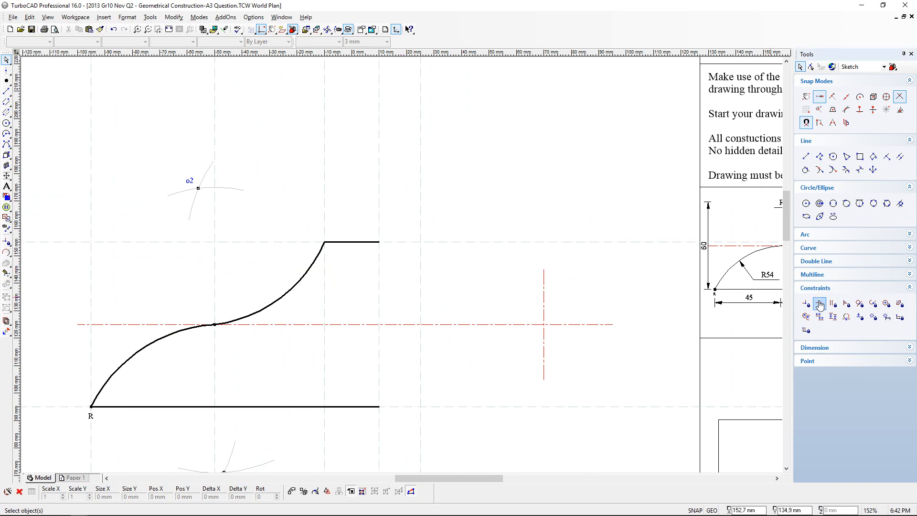
scroll(421, 257, "up", 1)
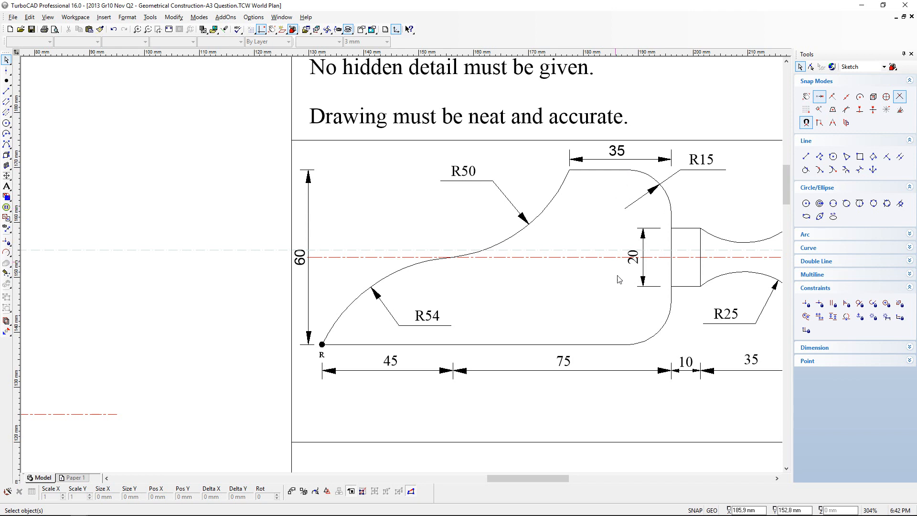
scroll(641, 337, "up", 2)
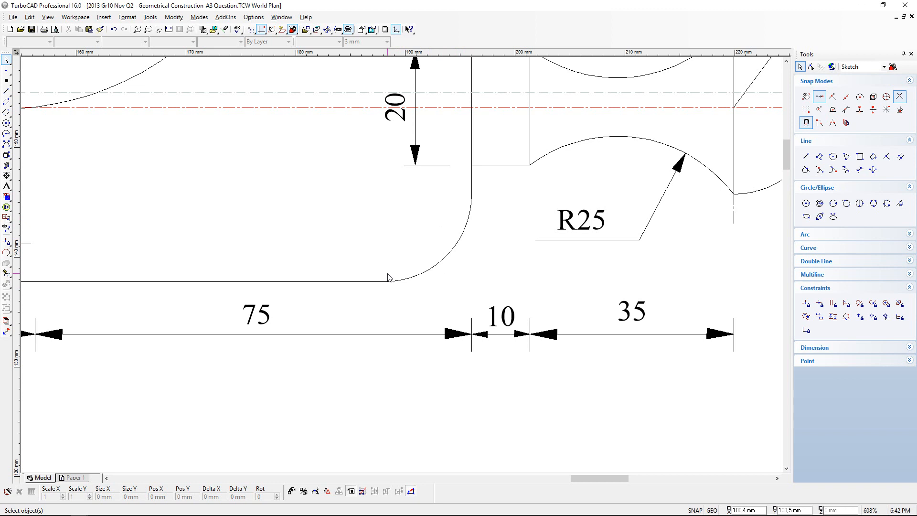
scroll(388, 277, "down", 6)
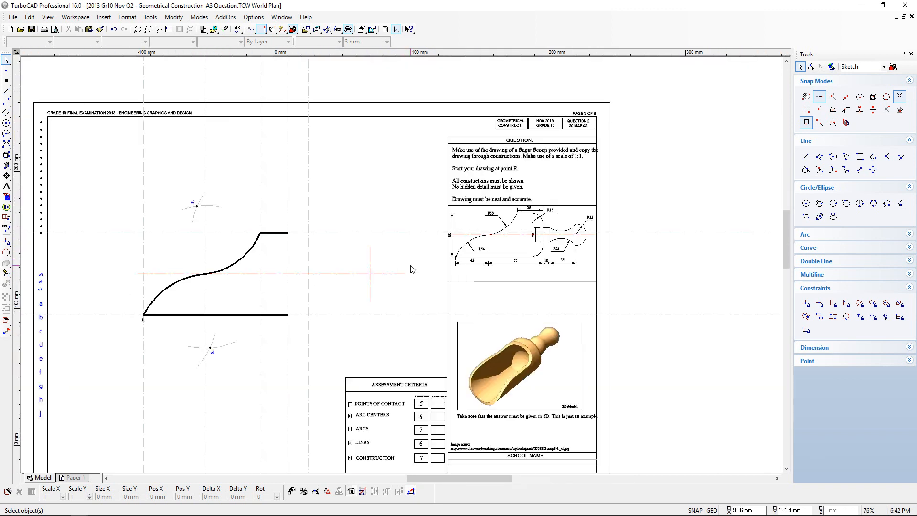
Start a centre-and-radius circle for the scoop's rounded corner and open the list of layers.
scroll(403, 267, "up", 4)
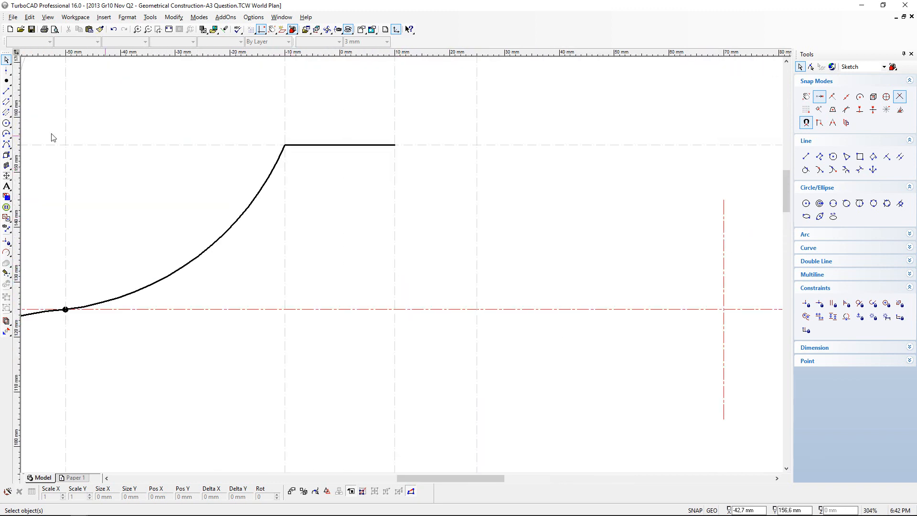
left_click(6, 122)
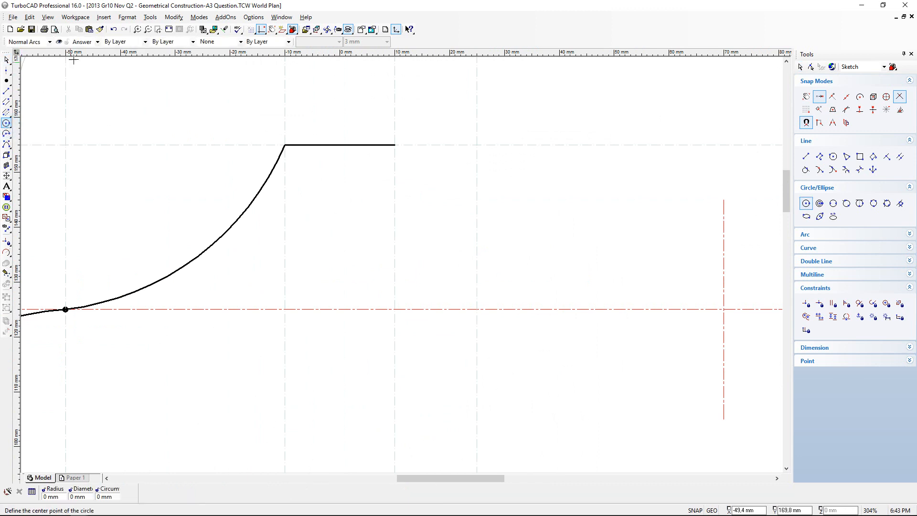
left_click(97, 41)
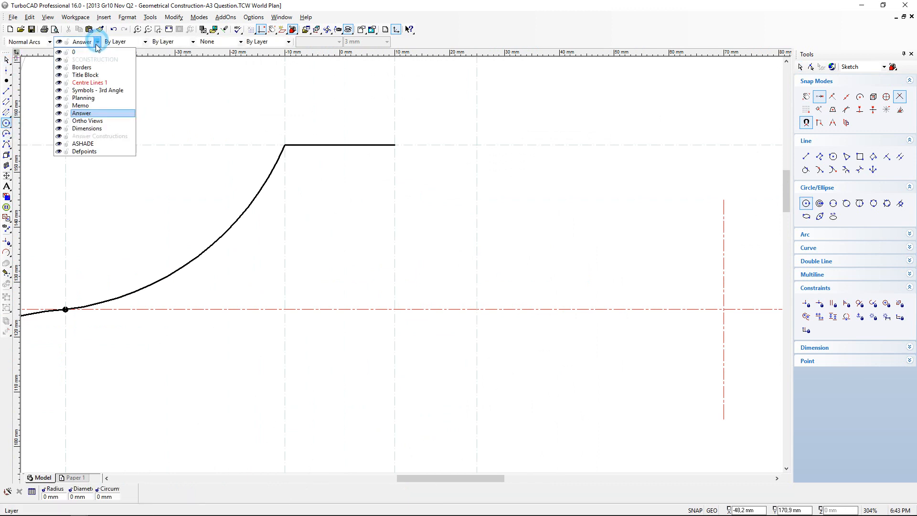
Draw a 15 mm radius circle on the Answer Constructions layer, centred where the upper horizontal and 25 mm vertical construction lines cross.
left_click(98, 136)
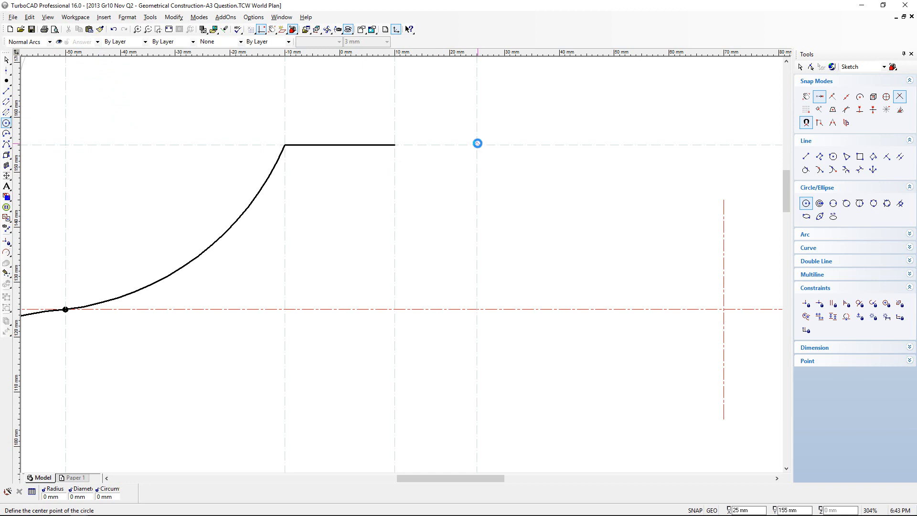
left_click(478, 143)
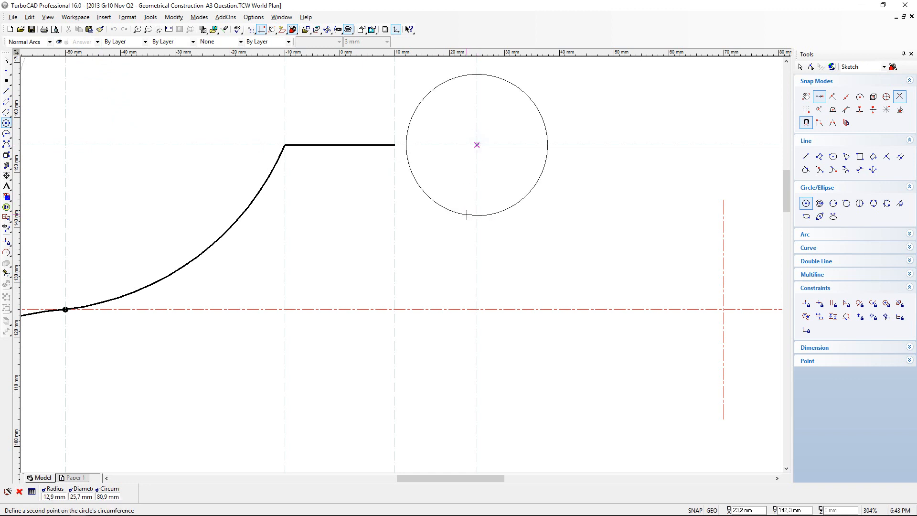
key("Tab")
type("15")
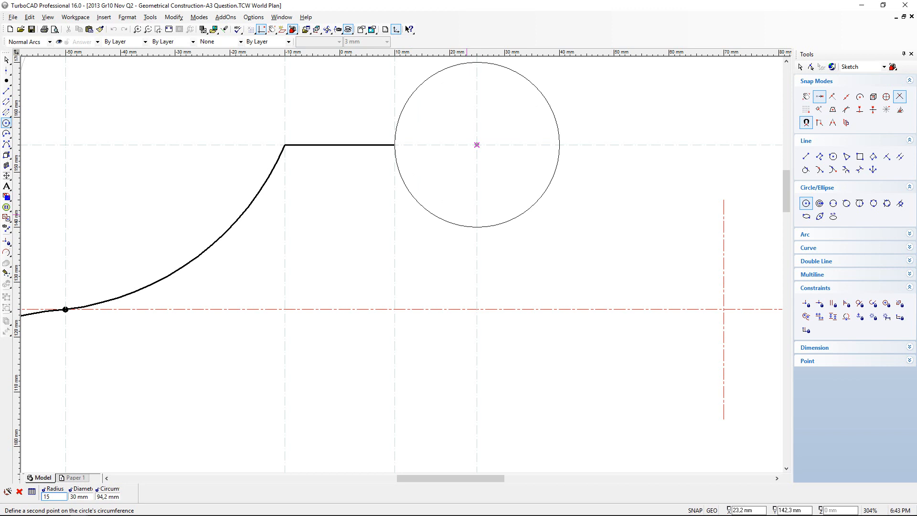
key("Return")
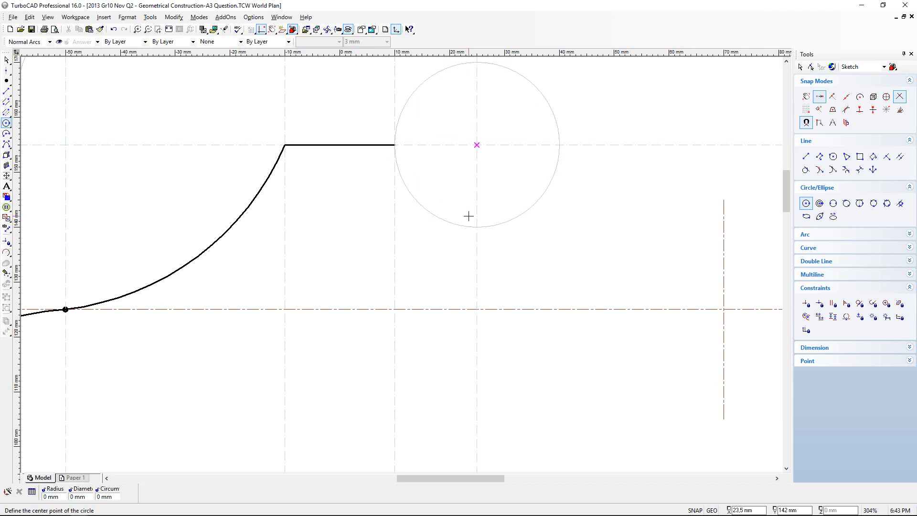
Draw a second 15 mm radius construction circle where the lower horizontal construction line meets the 25 mm vertical one.
scroll(411, 323, "down", 2)
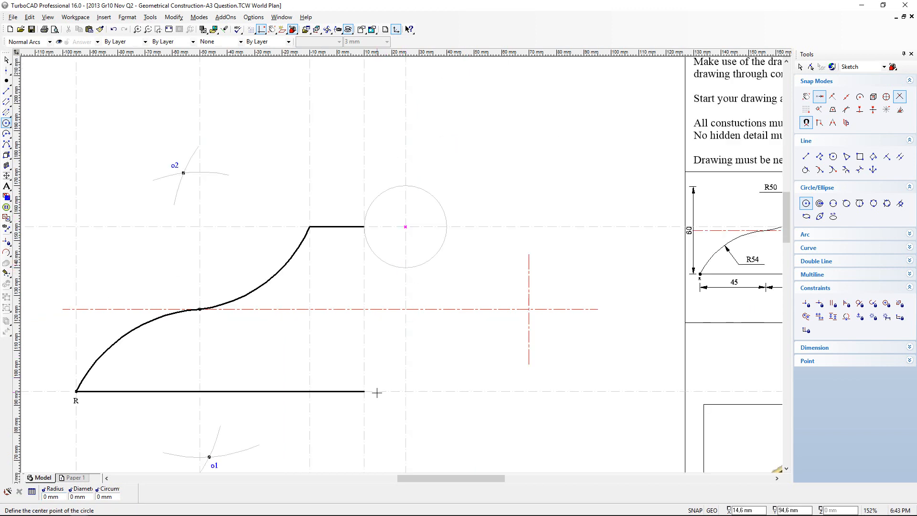
scroll(401, 264, "up", 2)
left_click(424, 256)
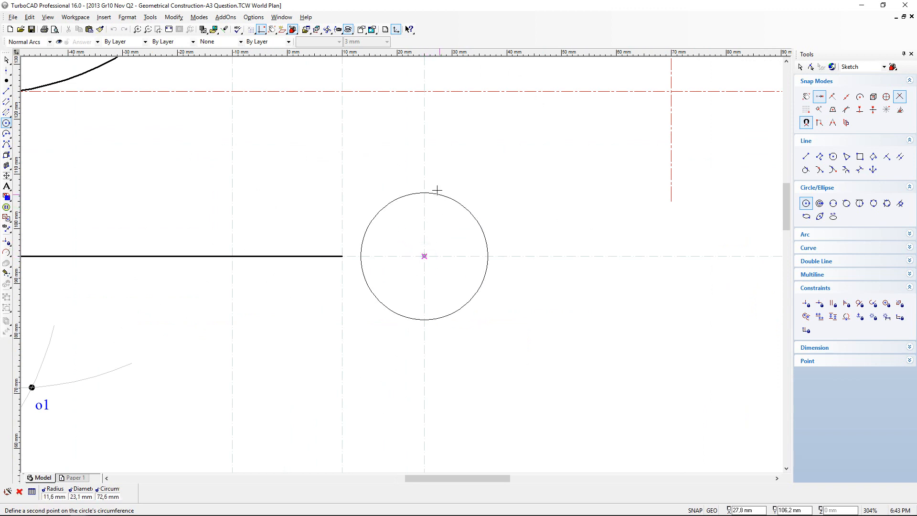
key("Tab")
type("15")
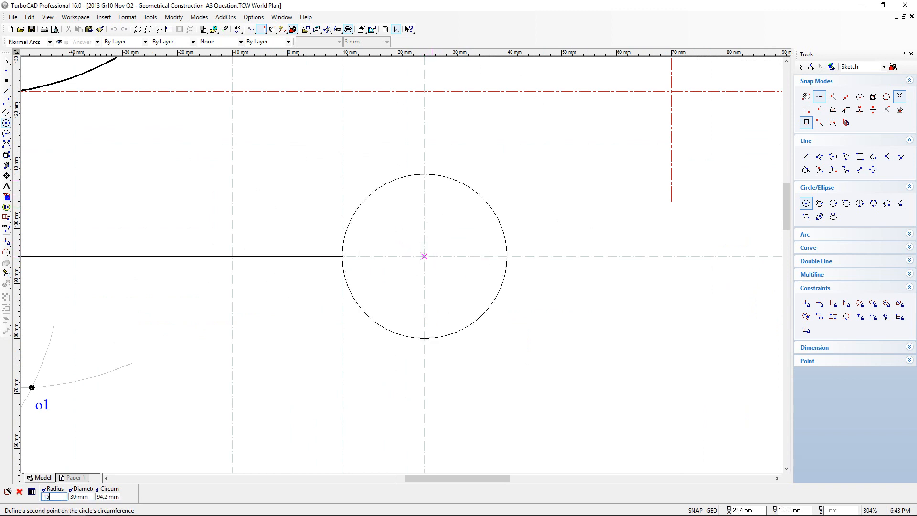
key("Return")
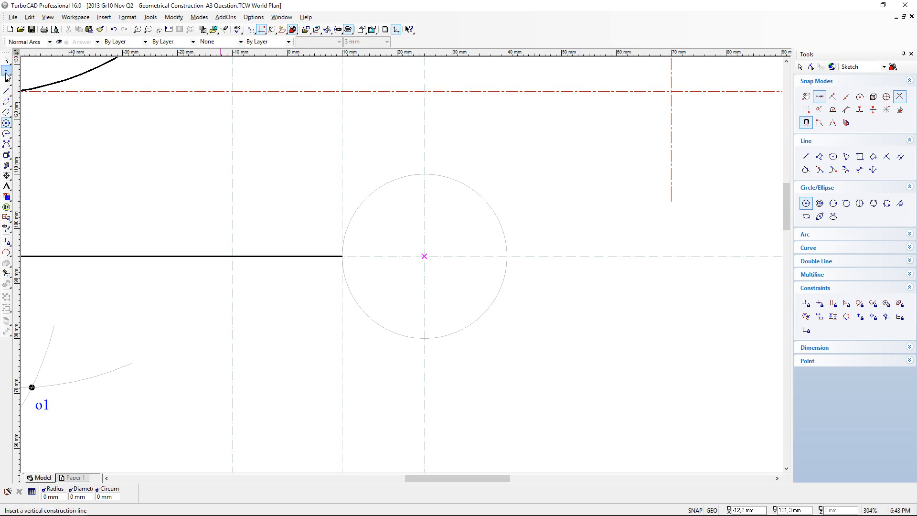
Place horizontal construction lines through the top of the lower circle and the bottom of the upper circle.
left_click_drag(7, 72, 30, 79)
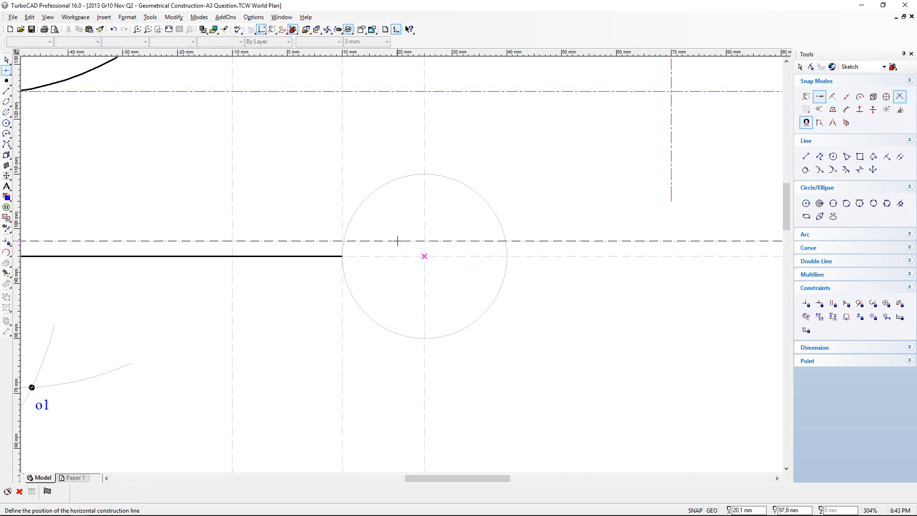
left_click(426, 173)
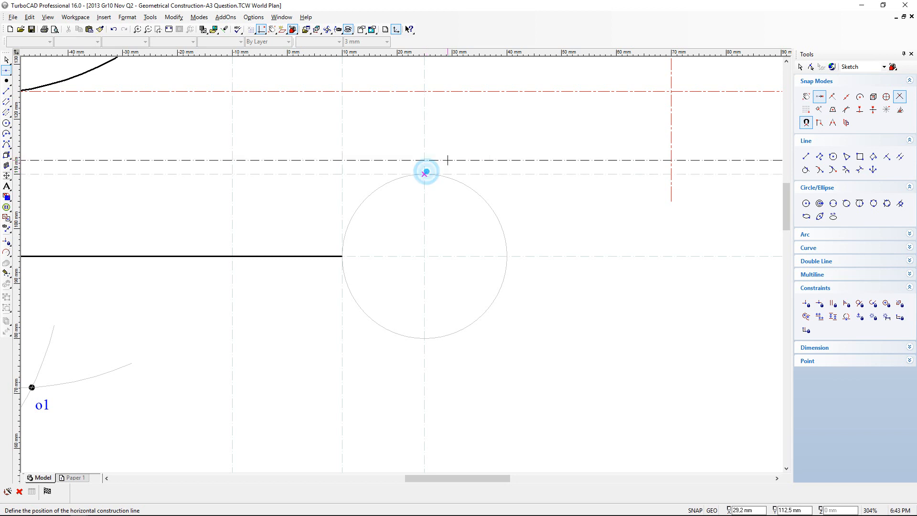
scroll(426, 173, "down", 3)
scroll(395, 193, "up", 3)
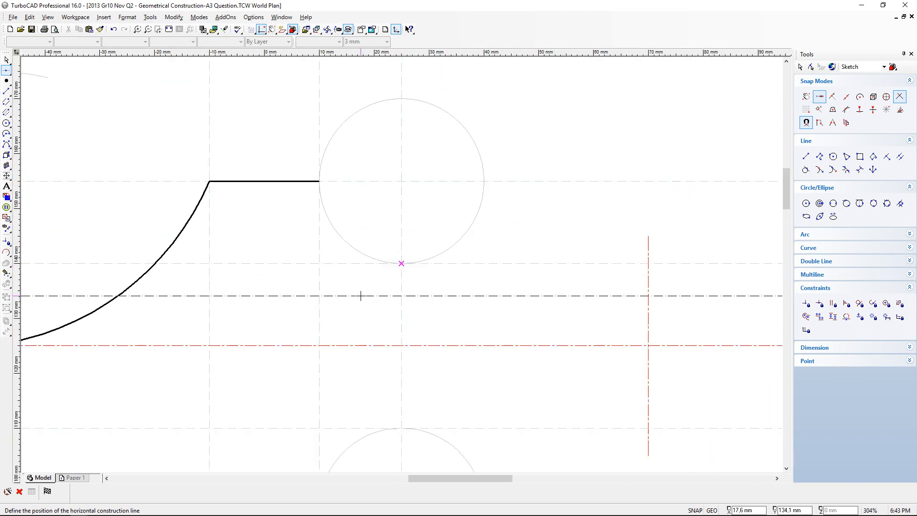
scroll(360, 296, "down", 3)
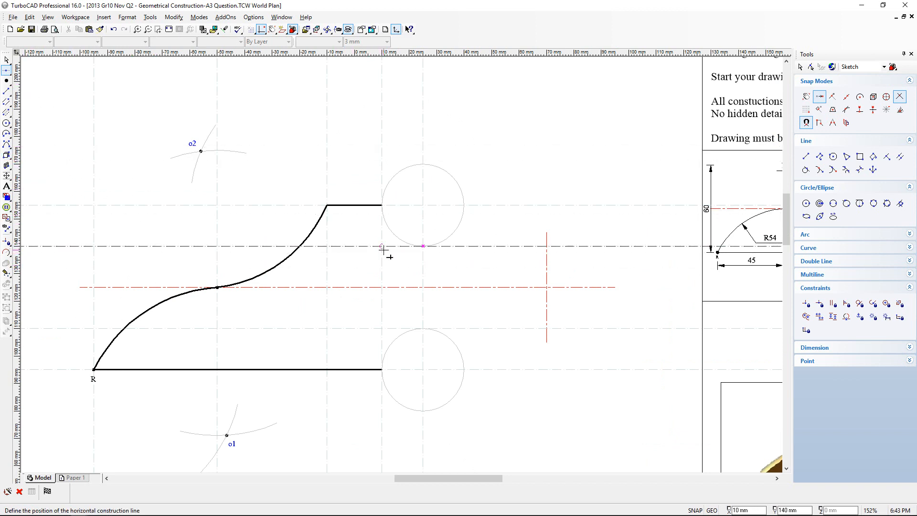
scroll(384, 248, "down", 3)
scroll(401, 264, "up", 5)
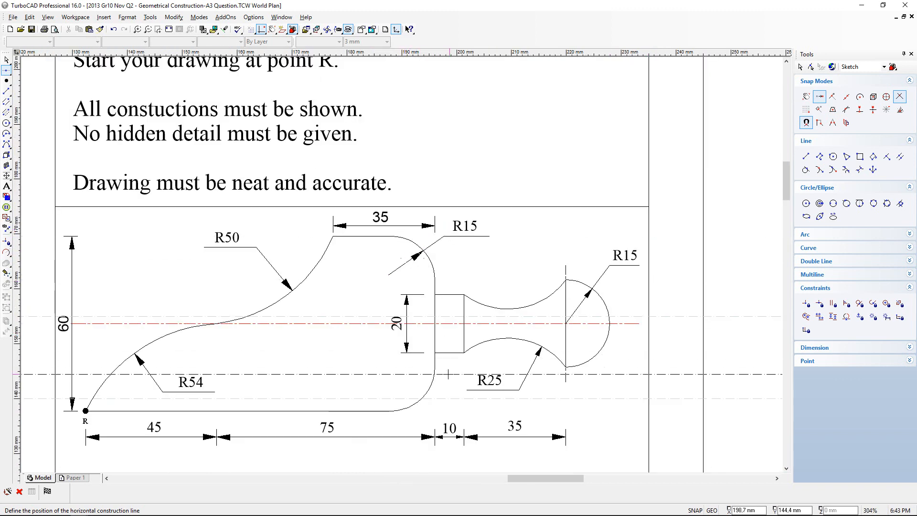
scroll(386, 259, "down", 3)
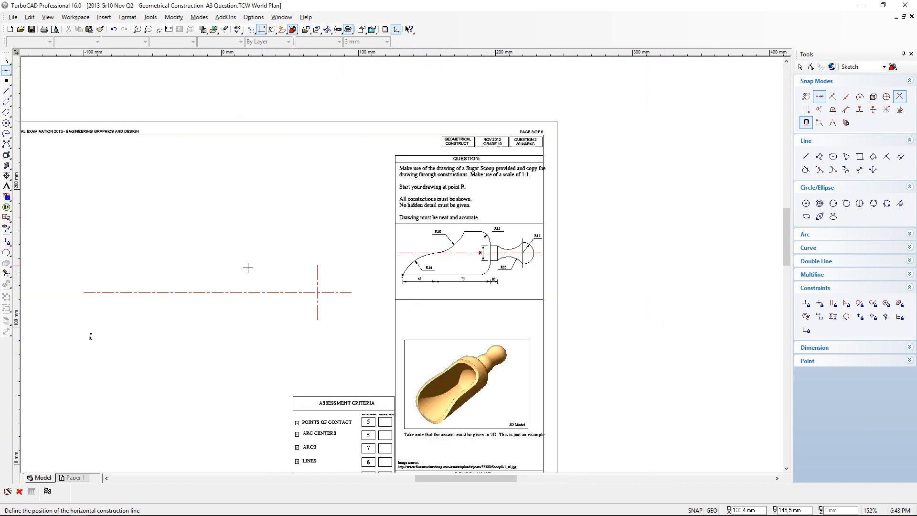
scroll(381, 283, "up", 3)
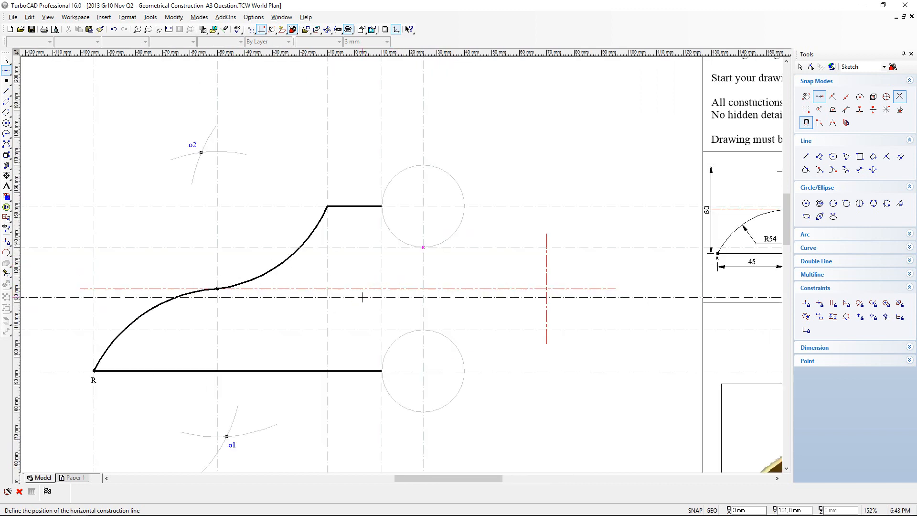
left_click(371, 247)
On the Answer Constructions layer, draw lines from the upper circle's bottom and the top edge's end to the arc-centre intersection between them.
left_click(6, 91)
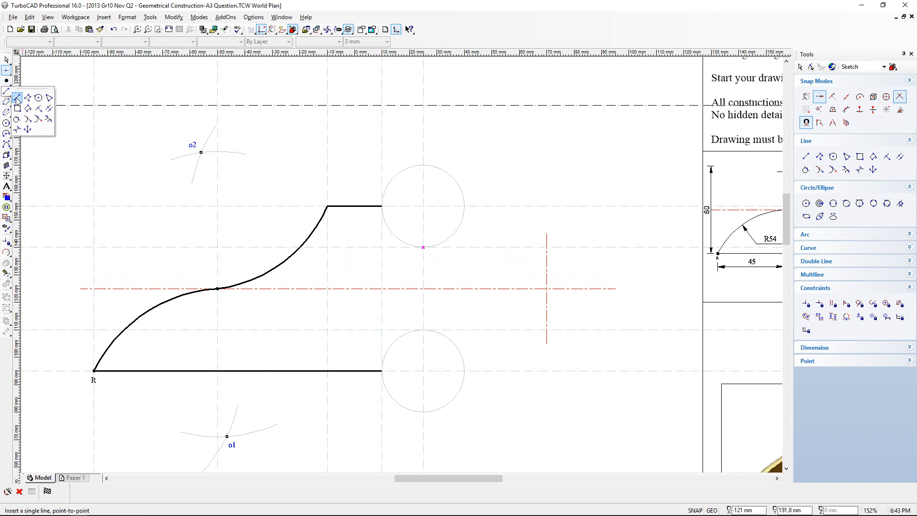
left_click(17, 98)
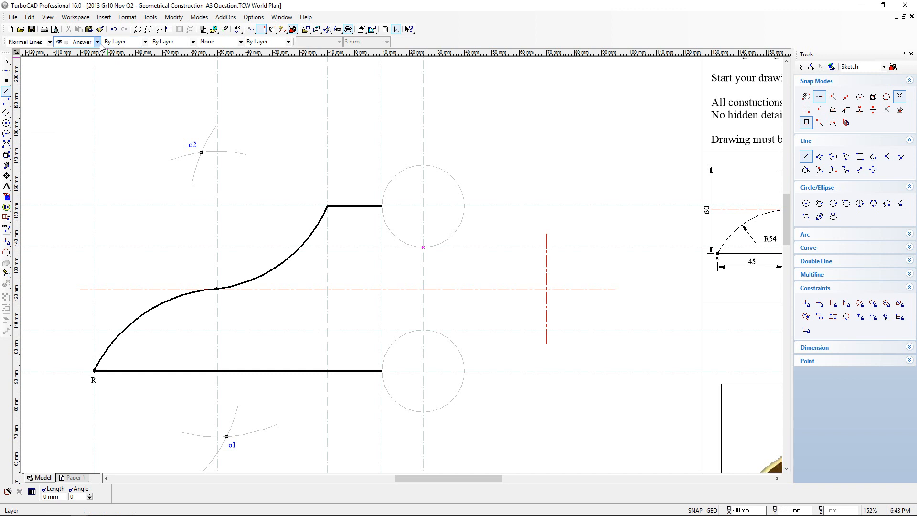
left_click(98, 42)
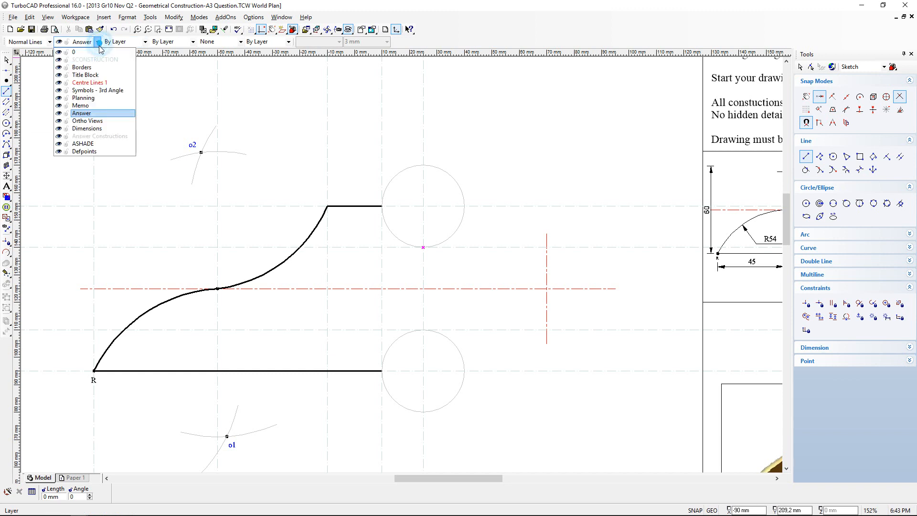
left_click(99, 137)
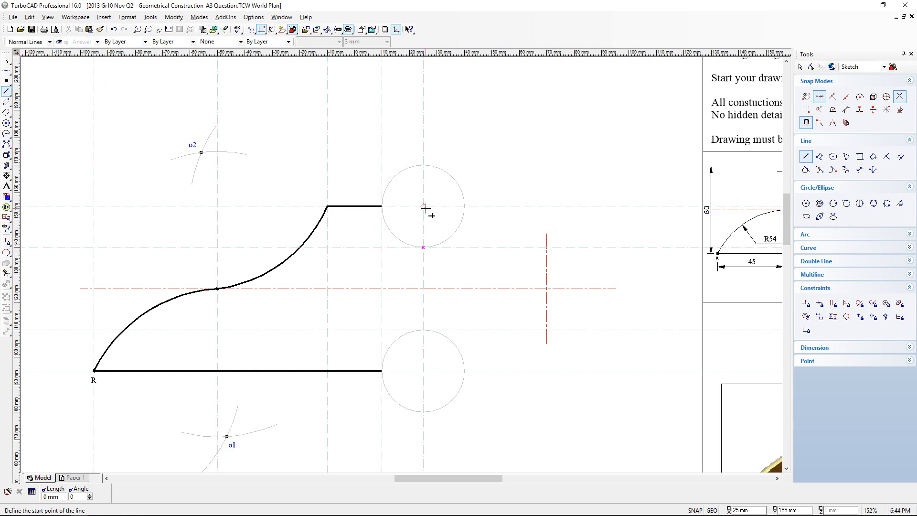
left_click(422, 248)
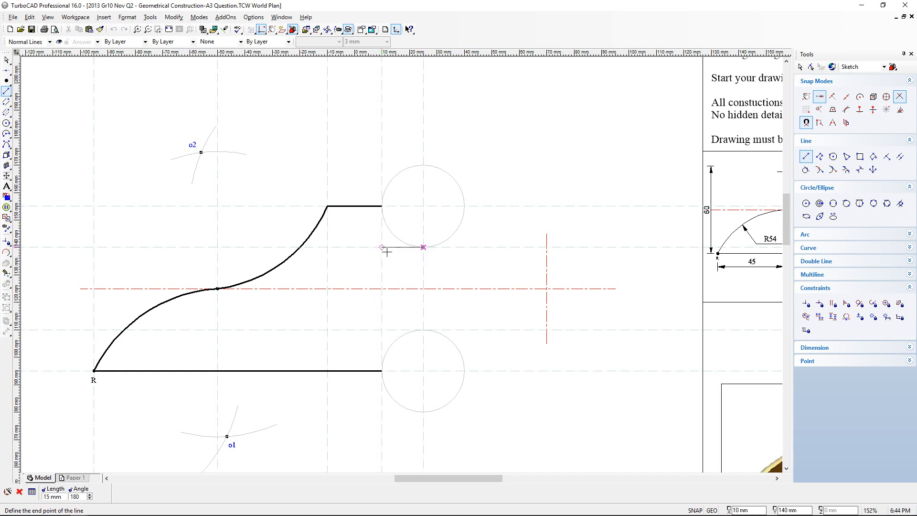
left_click(382, 247)
left_click(382, 206)
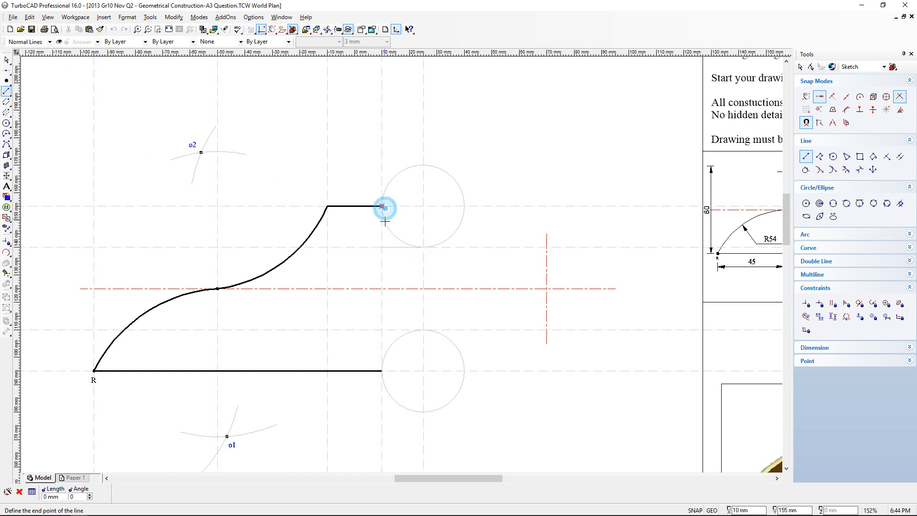
left_click(382, 247)
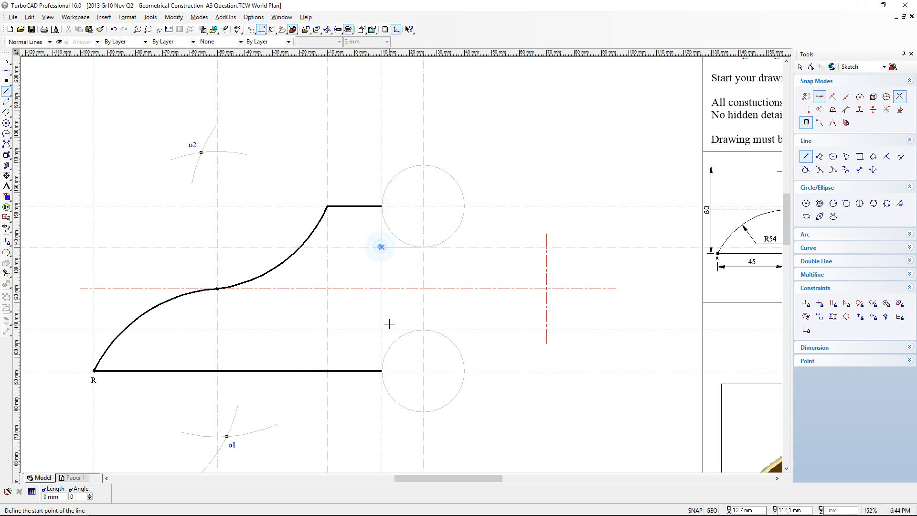
Draw matching lines from the lower circle's top to the lower arc-centre intersection and down to the bottom edge's end.
left_click(423, 329)
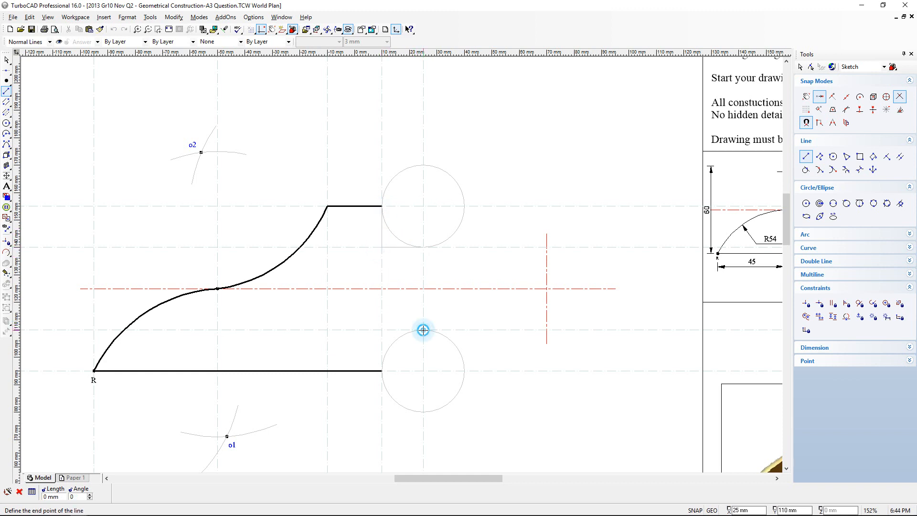
left_click(382, 330)
left_click(382, 330)
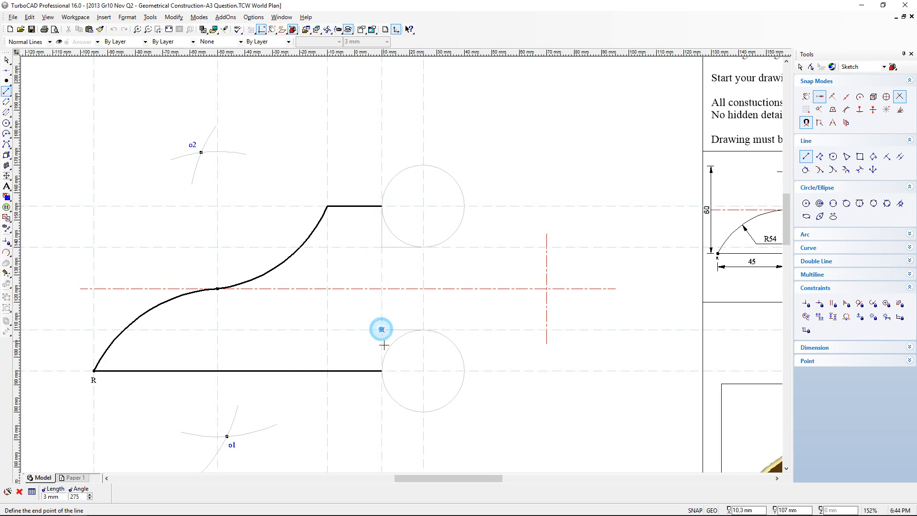
left_click(381, 371)
Delete the upper and lower 15 mm radius construction circles.
left_click(6, 60)
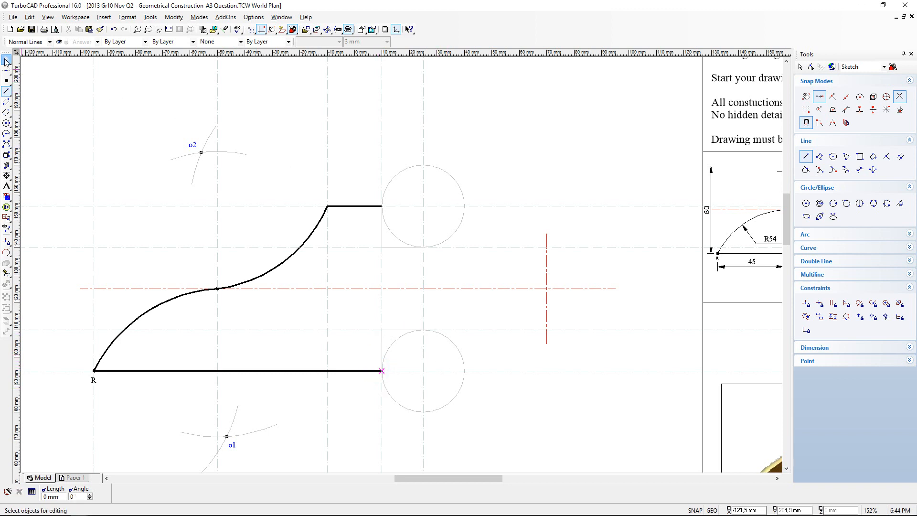
left_click(457, 186)
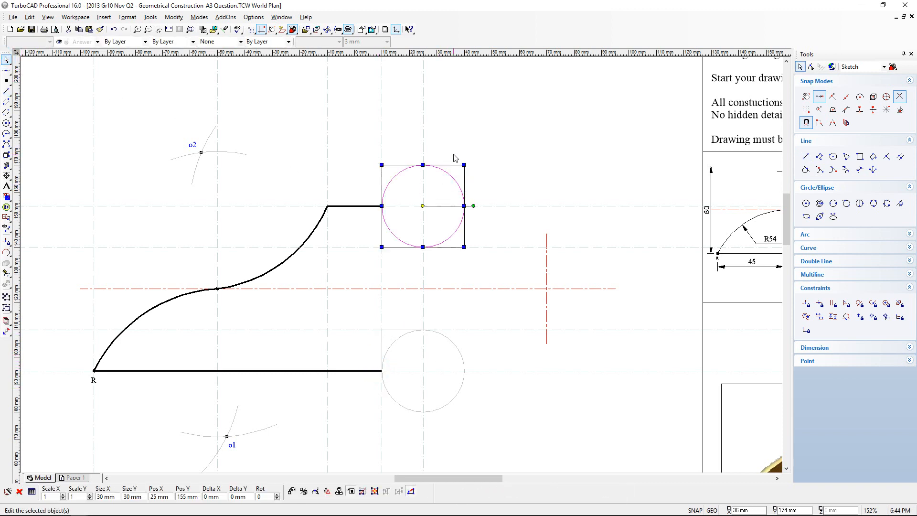
key("Delete")
left_click(456, 396)
key("Delete")
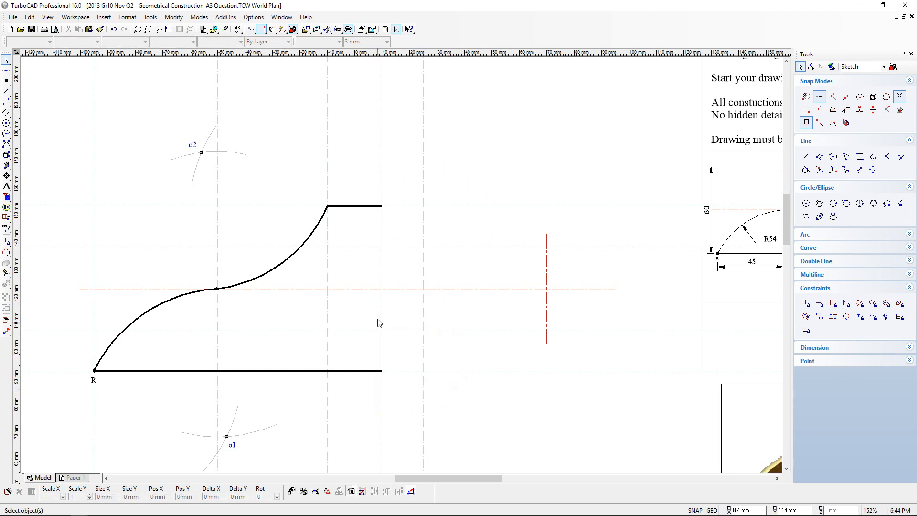
Move two black dots from the column of spare markers onto the upper and lower R15 arc-centre intersections.
scroll(407, 316, "up", 2)
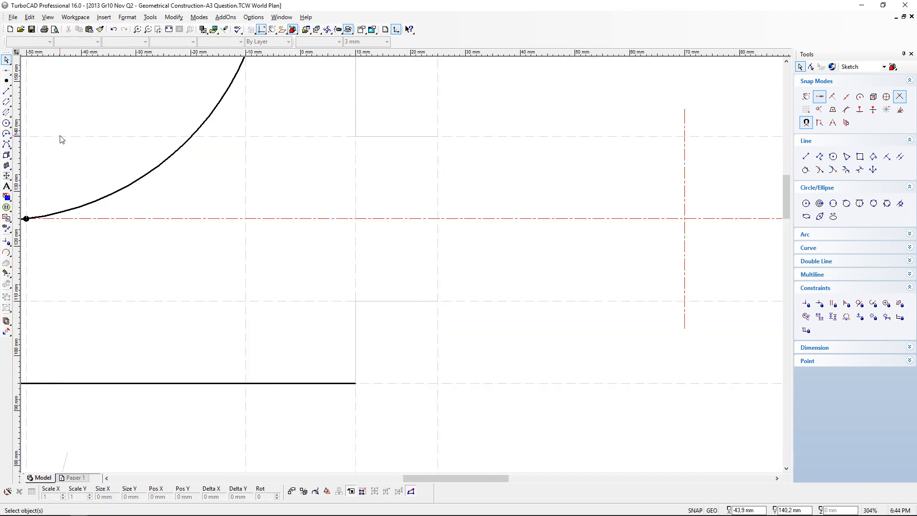
scroll(61, 139, "down", 2)
left_click(57, 224)
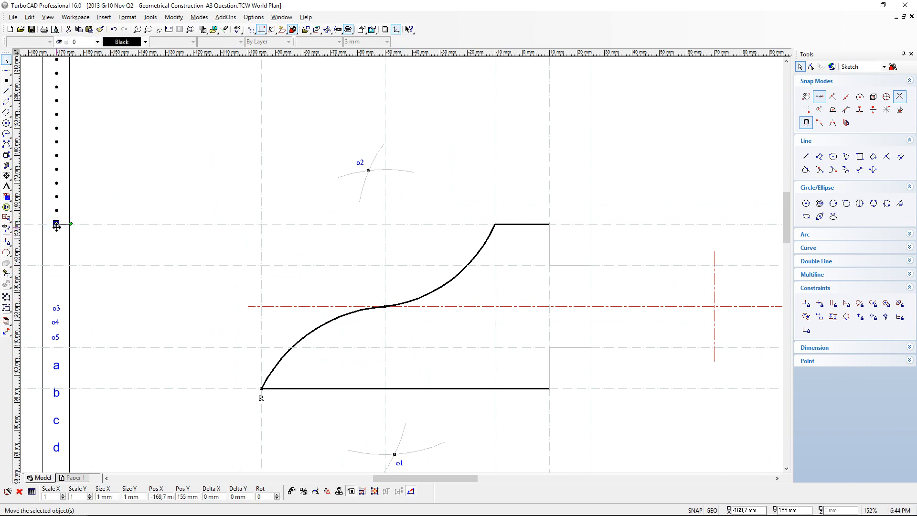
left_click(57, 225)
left_click(550, 265)
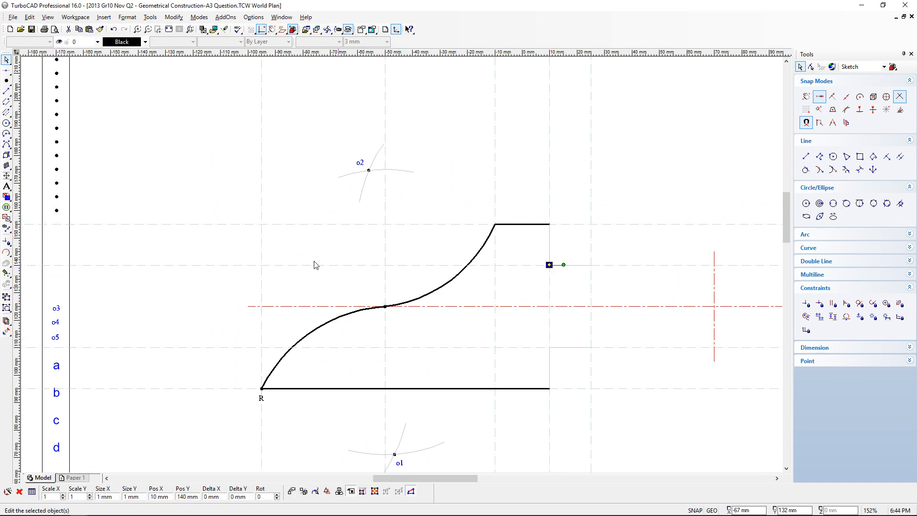
left_click(56, 210)
left_click(56, 210)
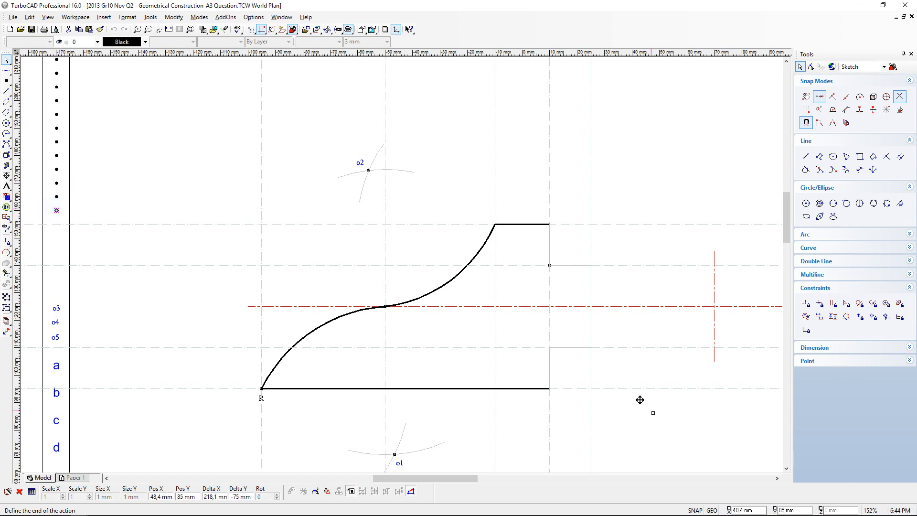
left_click(552, 348)
left_click(589, 288)
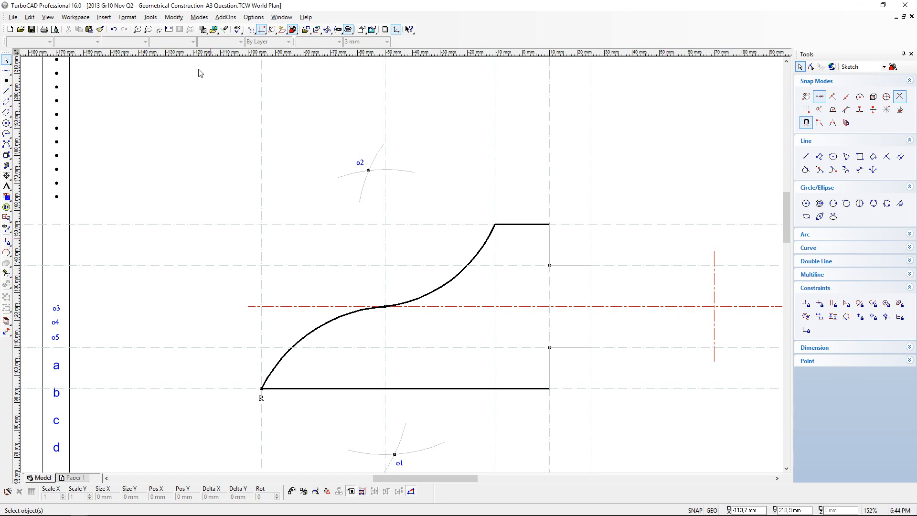
Delete the vertical construction lines through the top edge's two ends and the horizontal ones through both R15 arc centres.
left_click(28, 19)
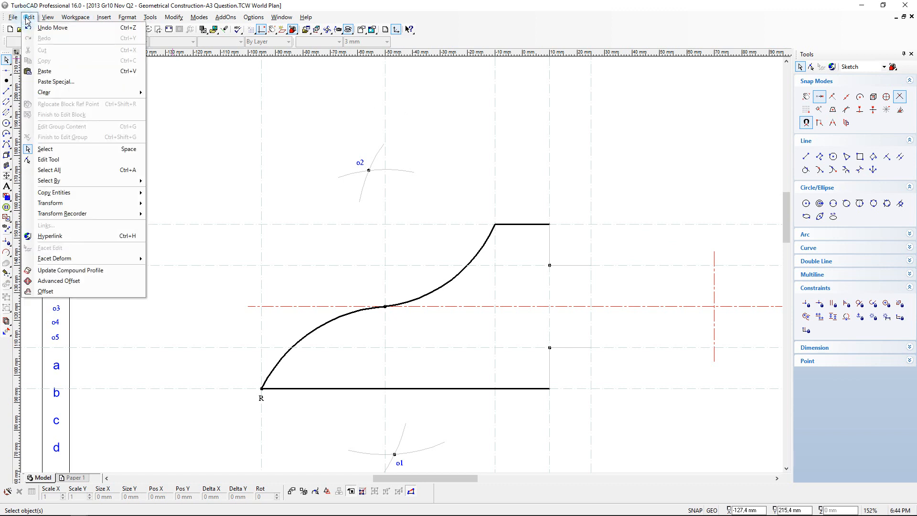
mouse_move(61, 97)
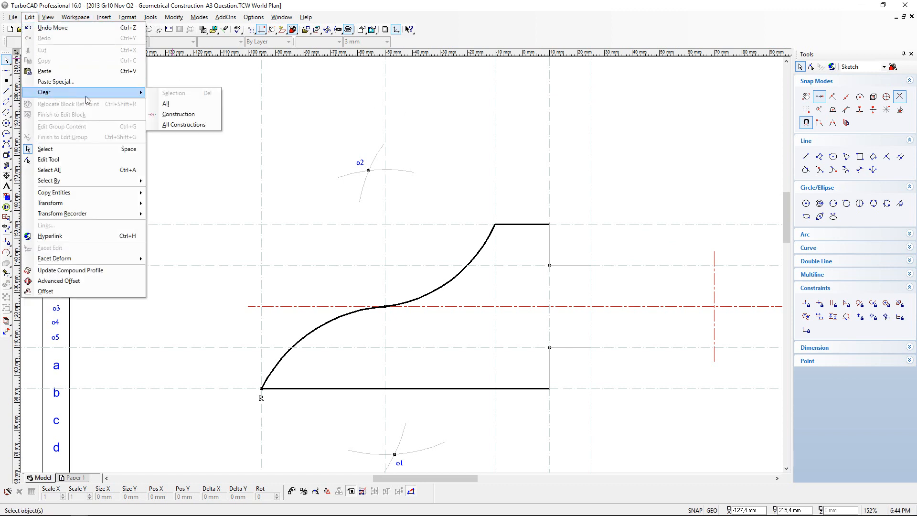
left_click(176, 114)
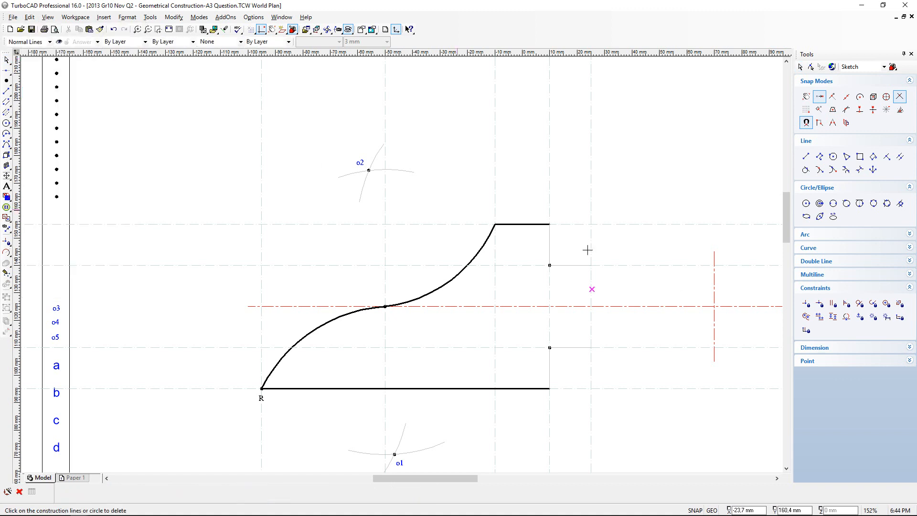
left_click(550, 177)
left_click(528, 265)
left_click(495, 281)
scroll(593, 286, "up", 1)
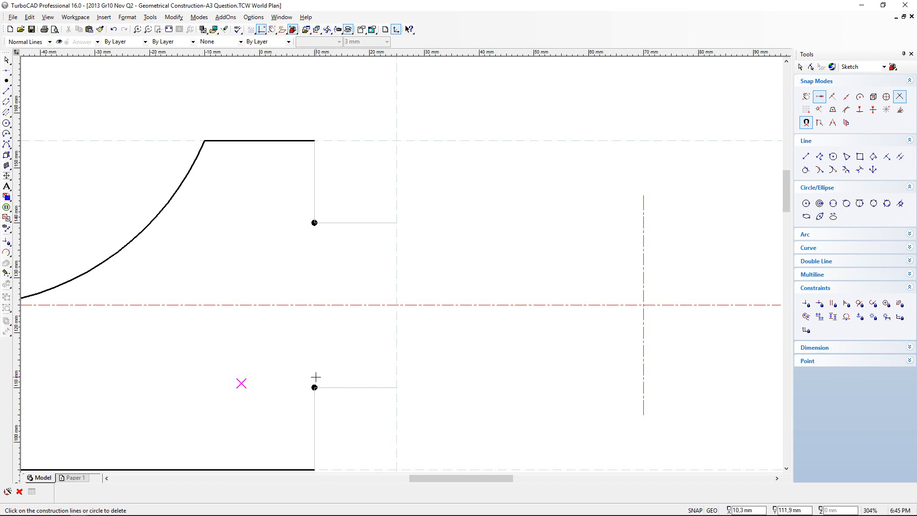
scroll(316, 377, "down", 2)
scroll(408, 272, "up", 2)
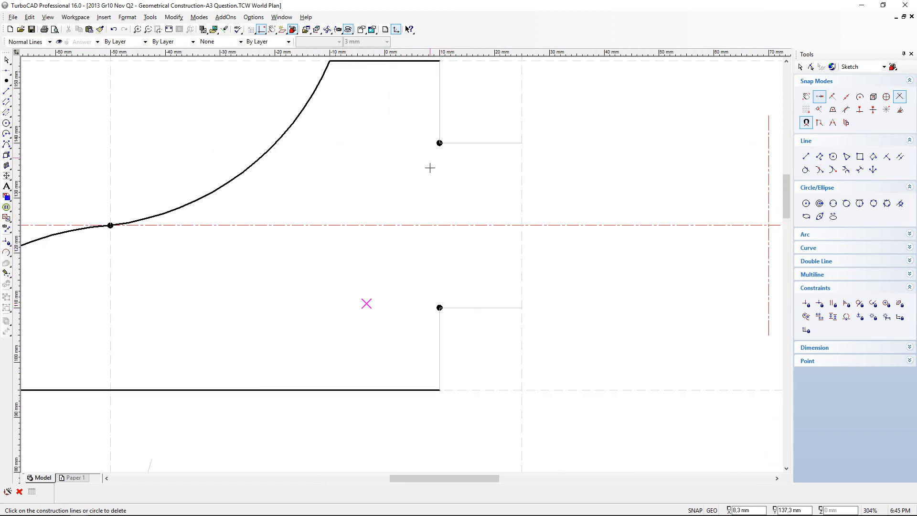
scroll(431, 285, "down", 5)
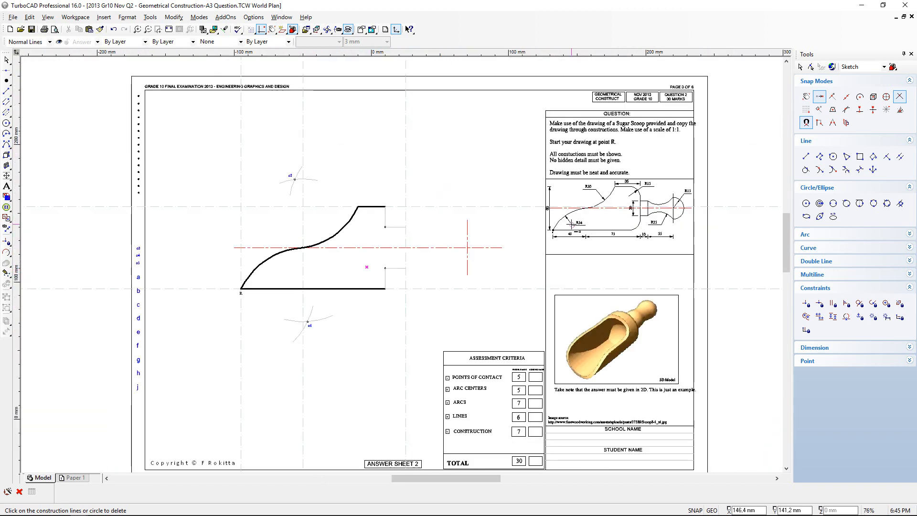
scroll(631, 206, "up", 3)
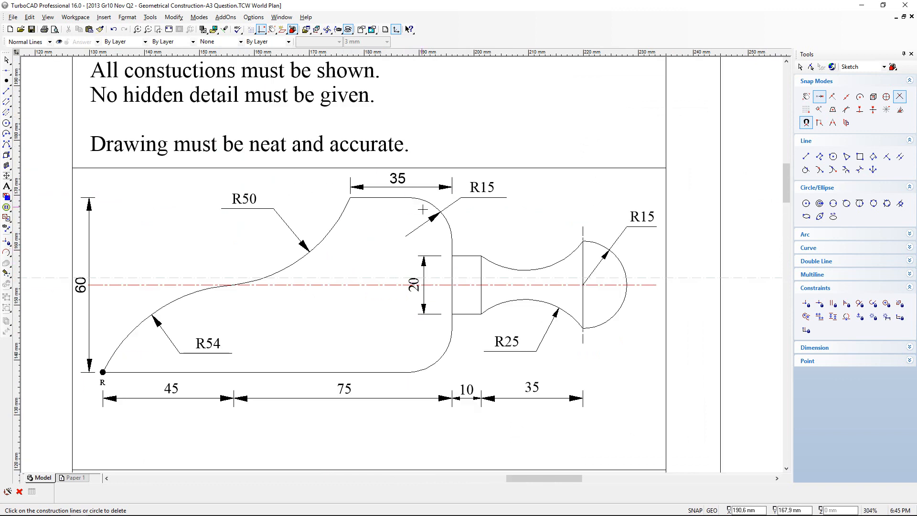
scroll(402, 379, "down", 3)
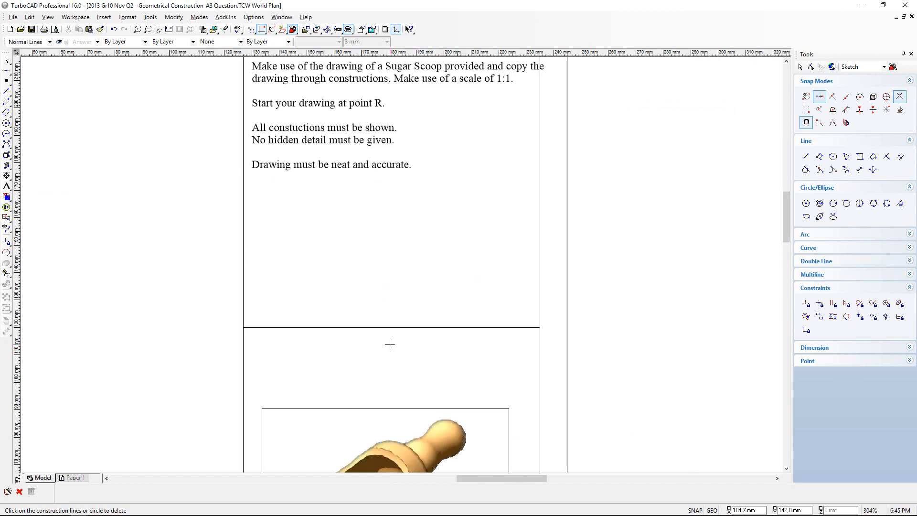
scroll(401, 264, "up", 2)
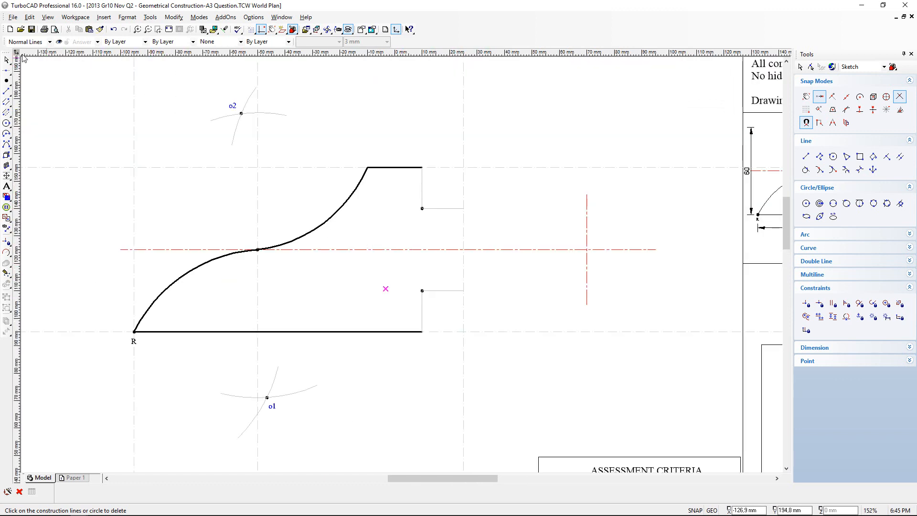
Move the o3 label from the column of spare labels to just beside the upper R15 arc centre.
left_click(7, 60)
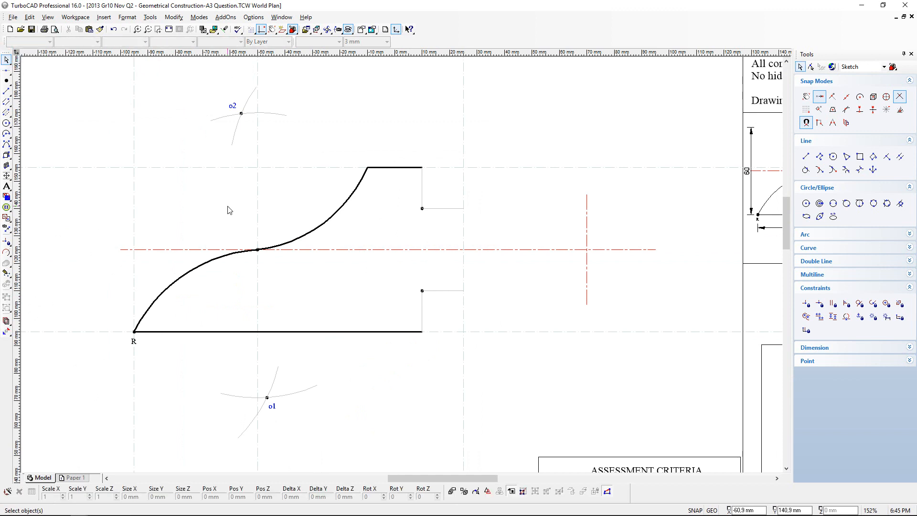
scroll(296, 294, "down", 2)
scroll(242, 293, "up", 2)
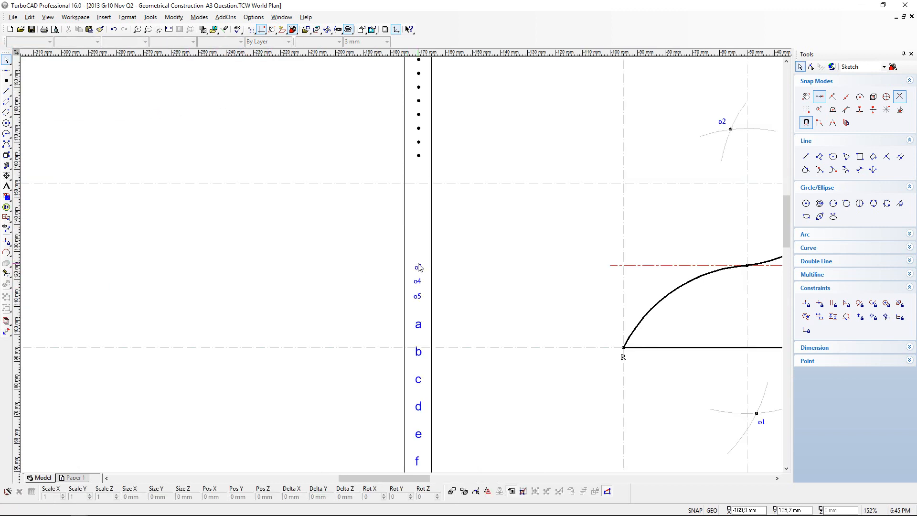
left_click(417, 265)
left_click(416, 263)
scroll(610, 209, "down", 2)
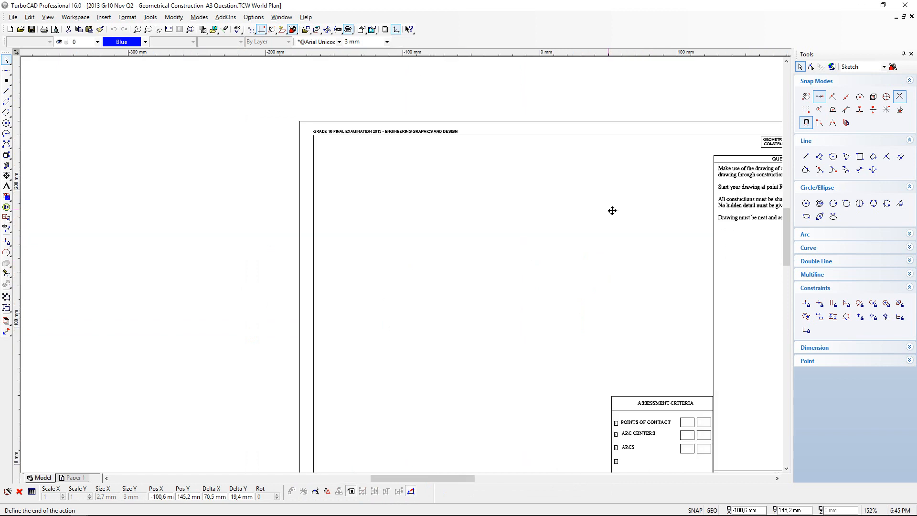
scroll(475, 296, "up", 4)
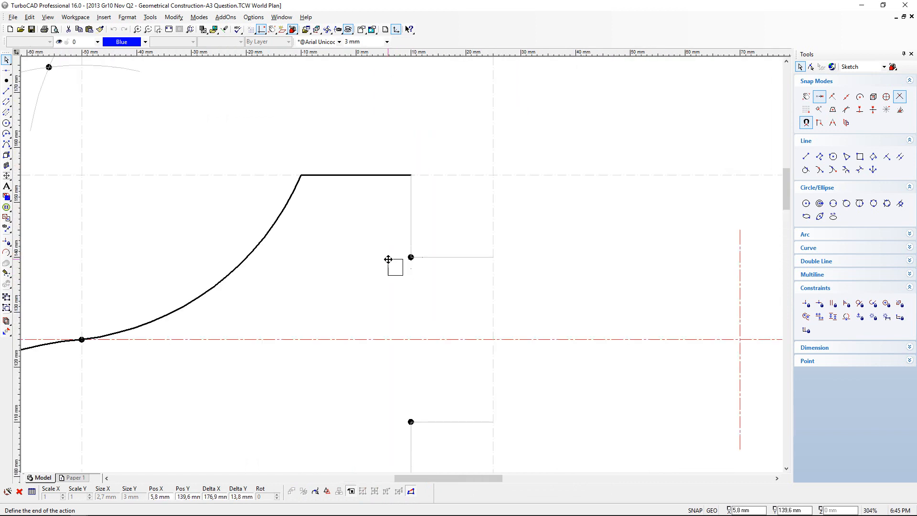
left_click(388, 260)
left_click(388, 295)
scroll(401, 273, "down", 2)
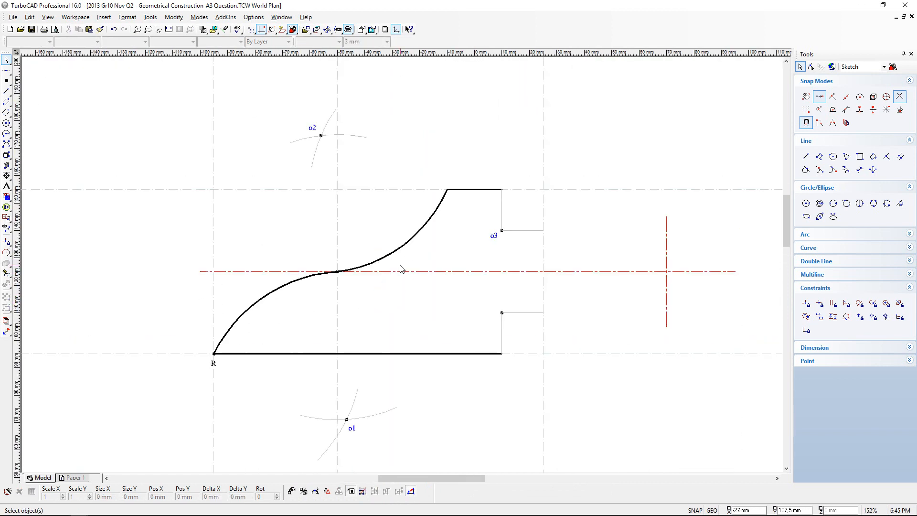
Move the o4 label from the column of spare labels to just beside the lower R15 arc centre.
scroll(389, 262, "down", 2)
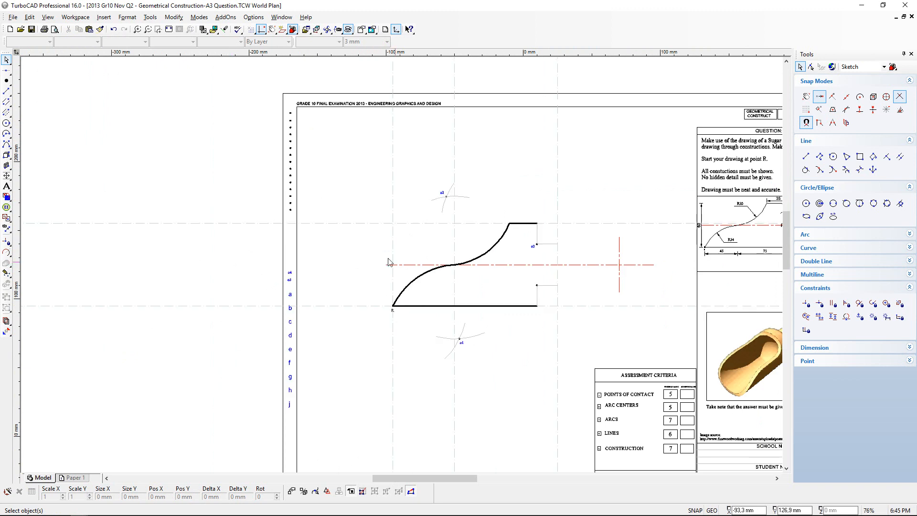
left_click(289, 271)
left_click(288, 268)
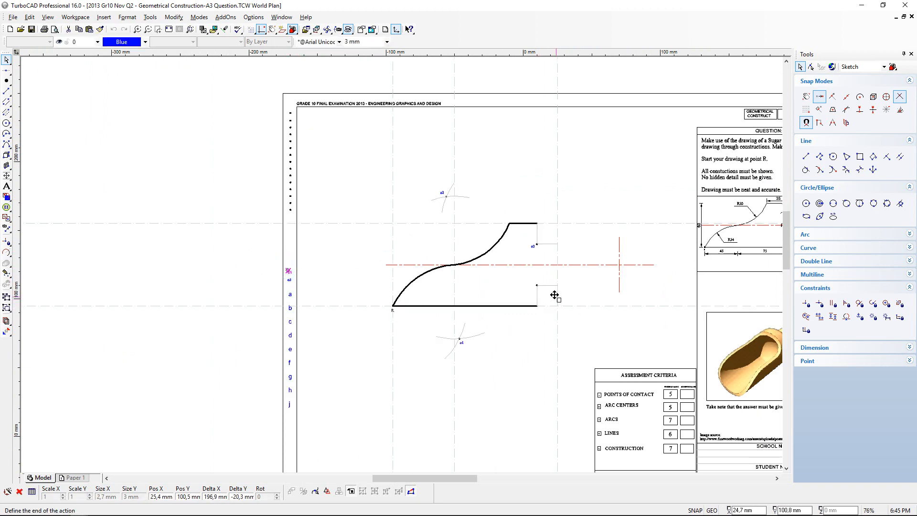
scroll(552, 295, "up", 2)
left_click(370, 258)
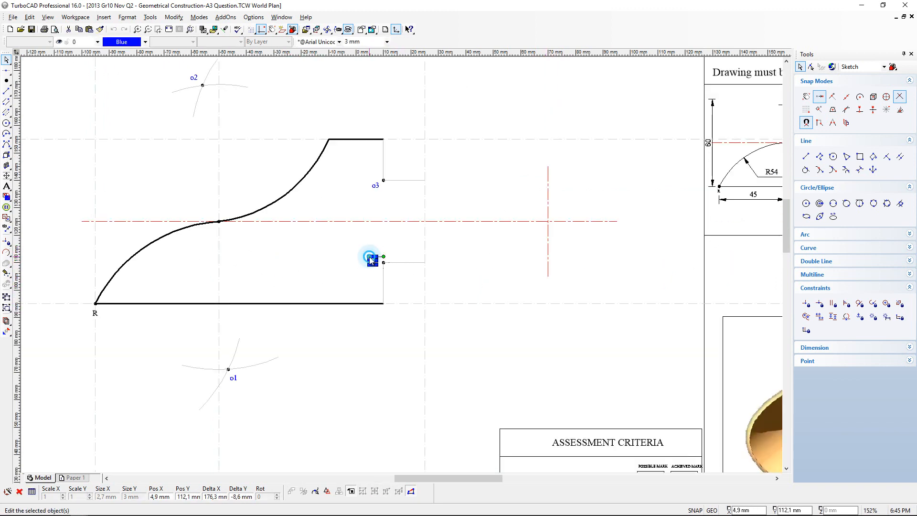
left_click(395, 303)
scroll(396, 303, "down", 3)
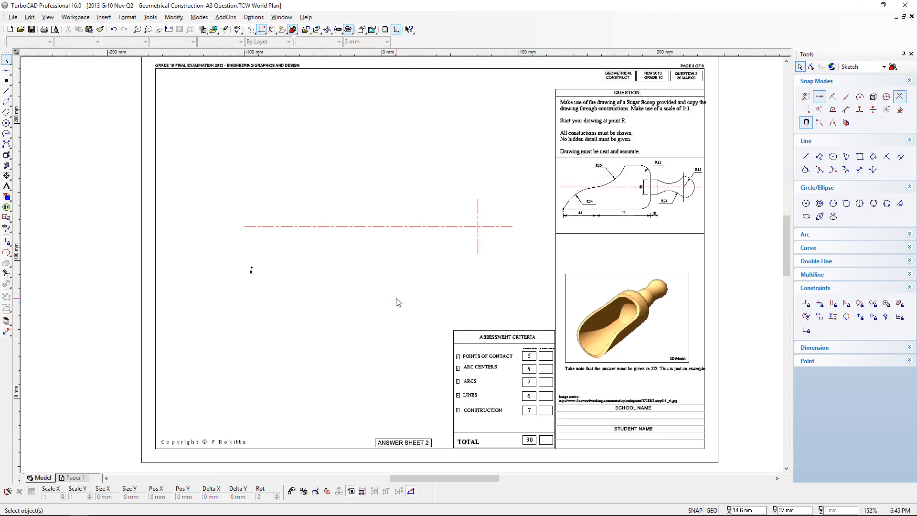
scroll(291, 188, "up", 3)
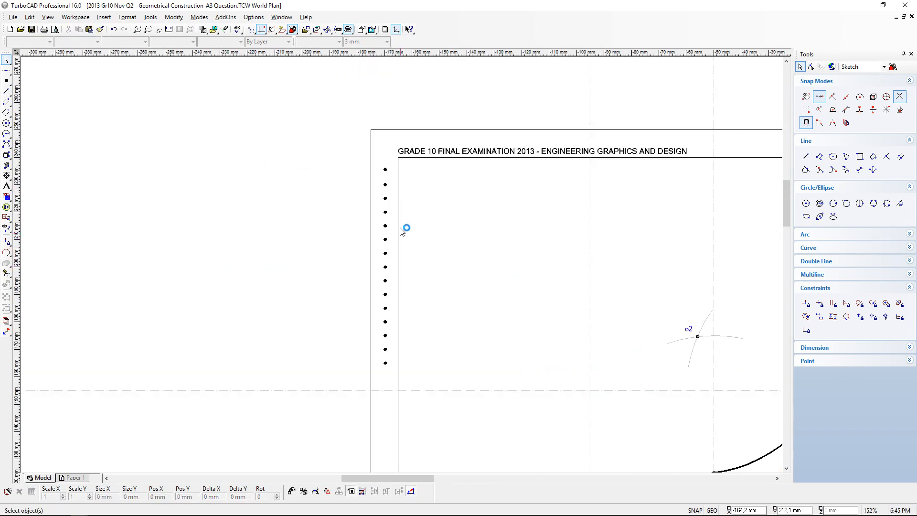
scroll(406, 230, "down", 3)
scroll(403, 268, "up", 3)
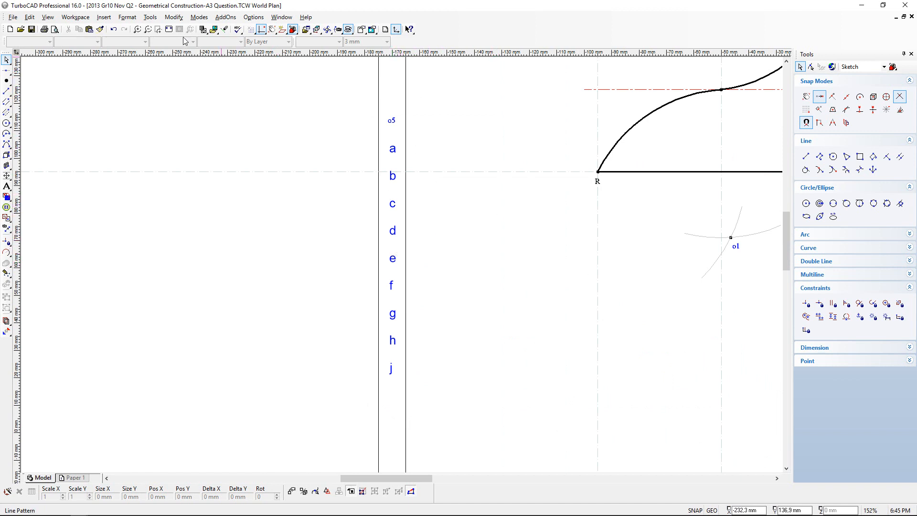
left_click(169, 30)
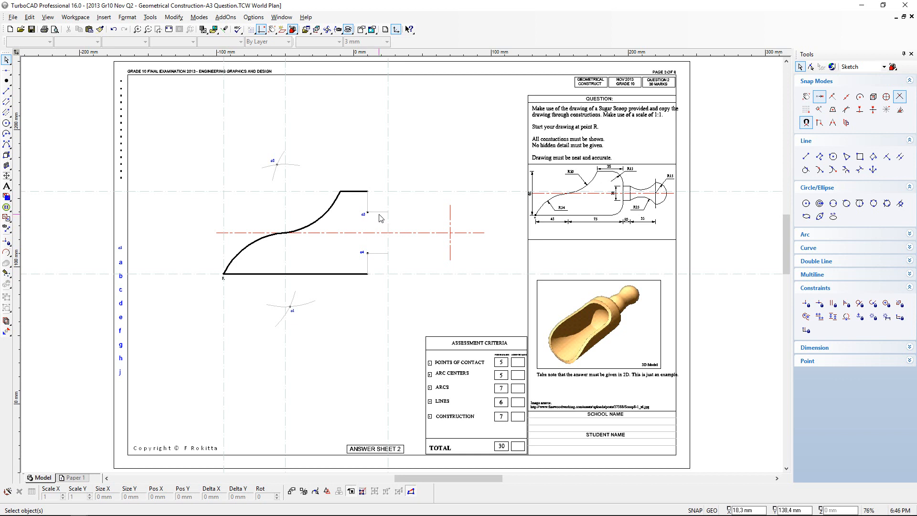
On the Answer layer, draw a 15 mm radius circle centred on o3, reaching the end of its horizontal centre line.
scroll(375, 232, "up", 2)
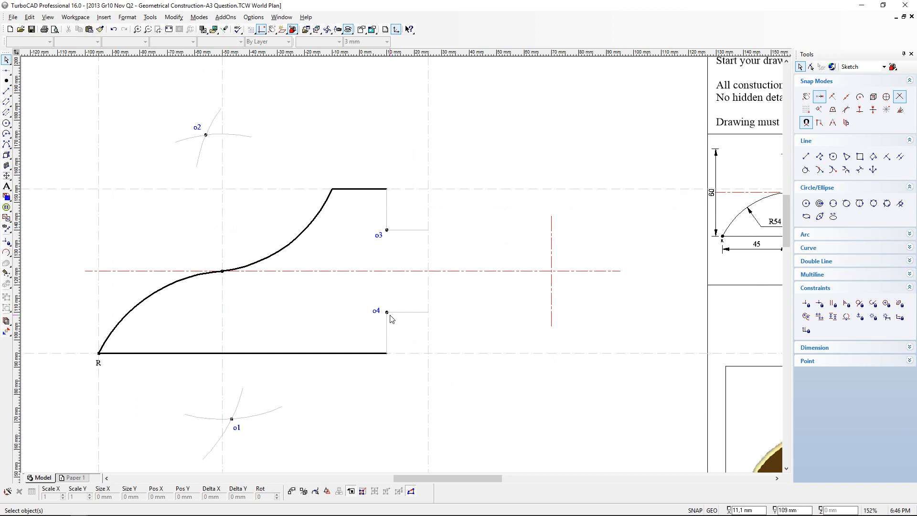
left_click(6, 124)
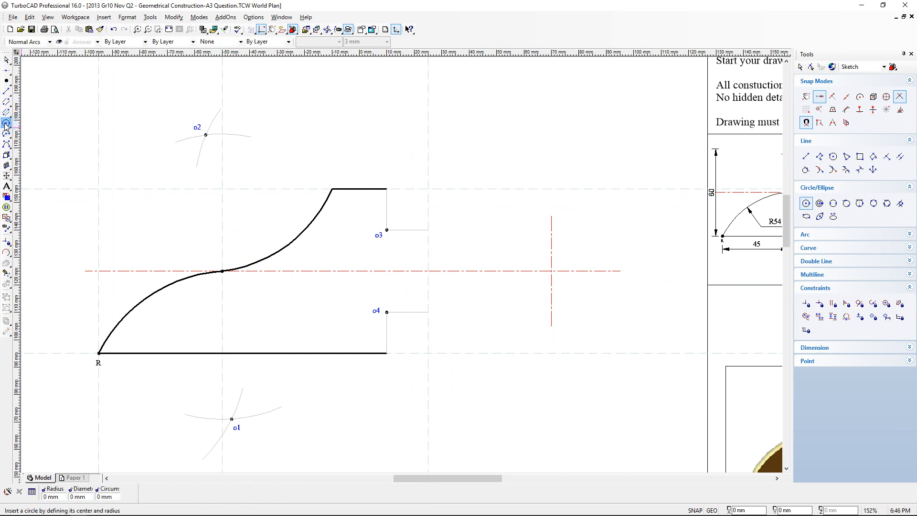
left_click(97, 42)
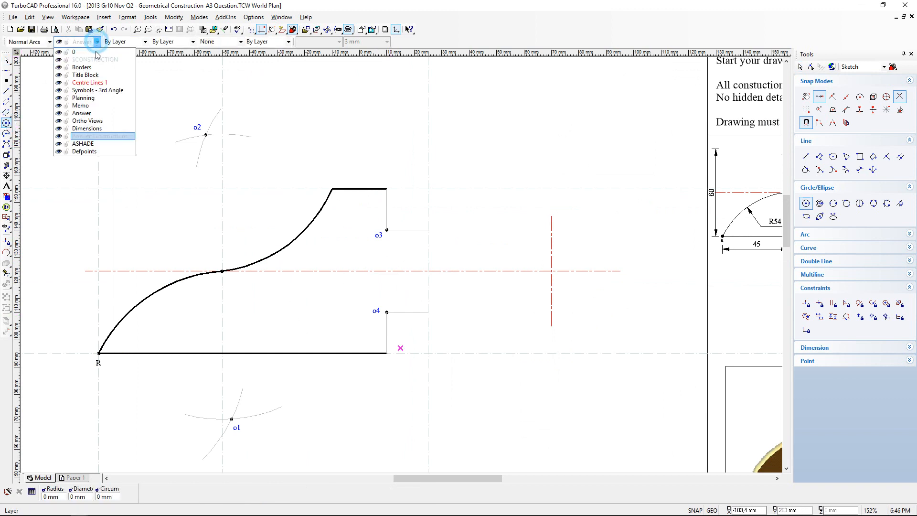
left_click(81, 114)
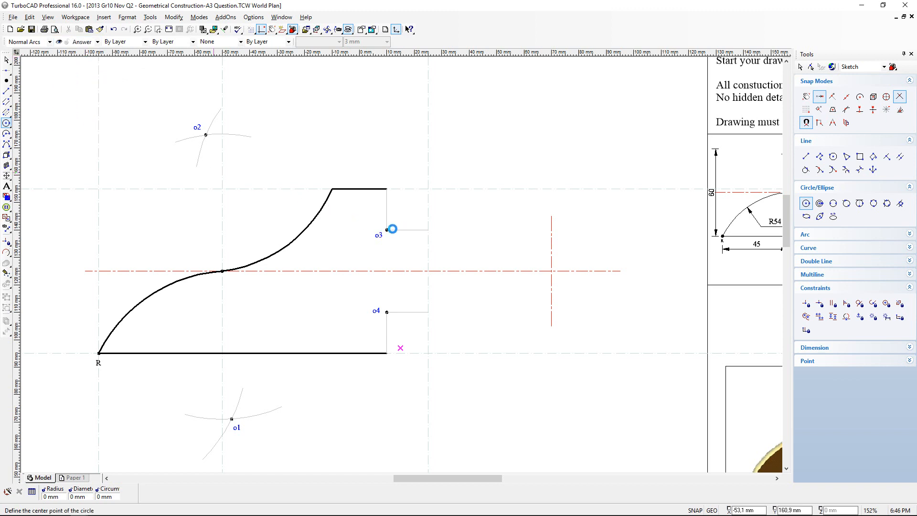
scroll(392, 228, "up", 4)
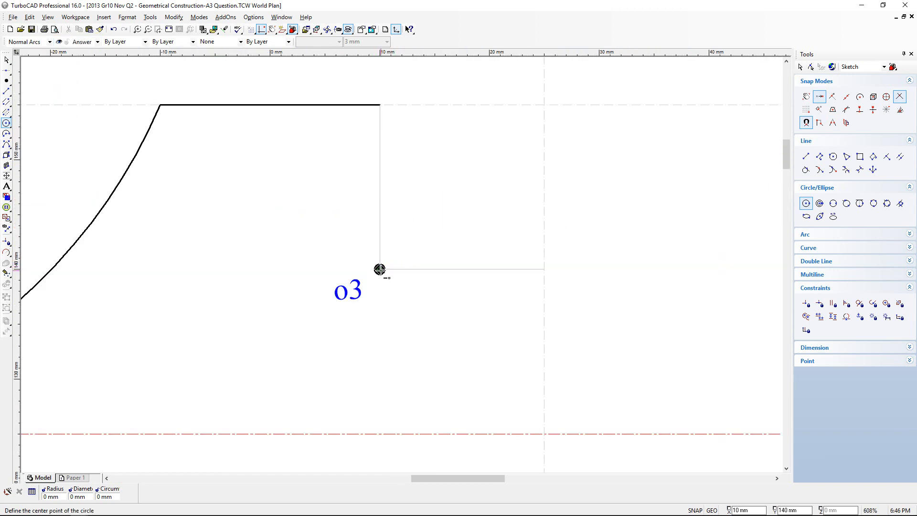
left_click(379, 269)
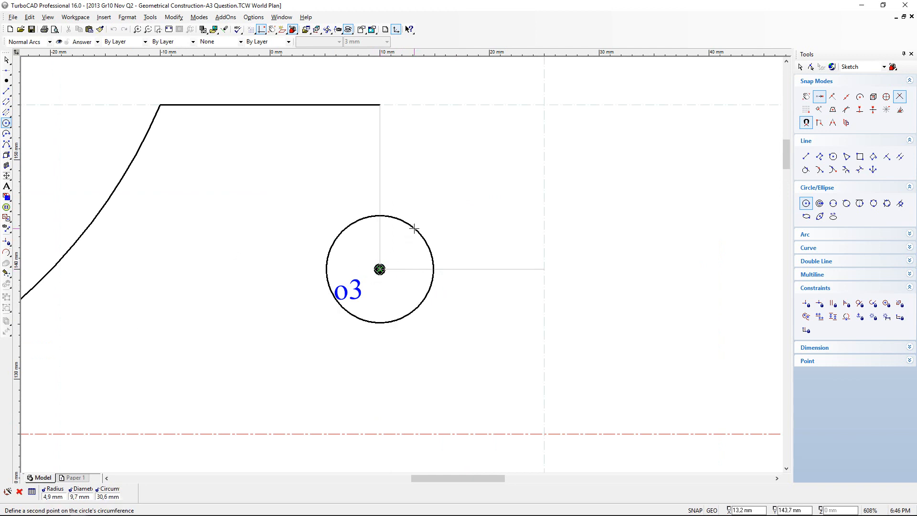
scroll(414, 229, "down", 2)
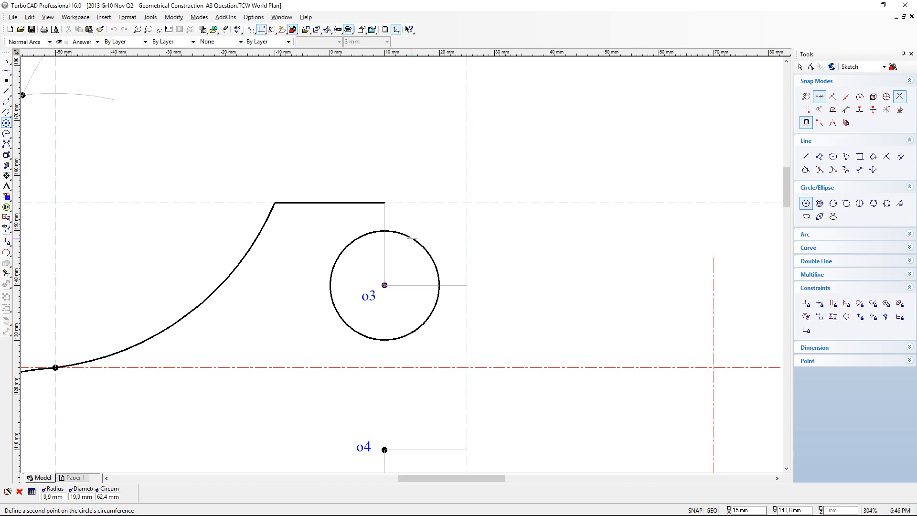
scroll(411, 237, "down", 2)
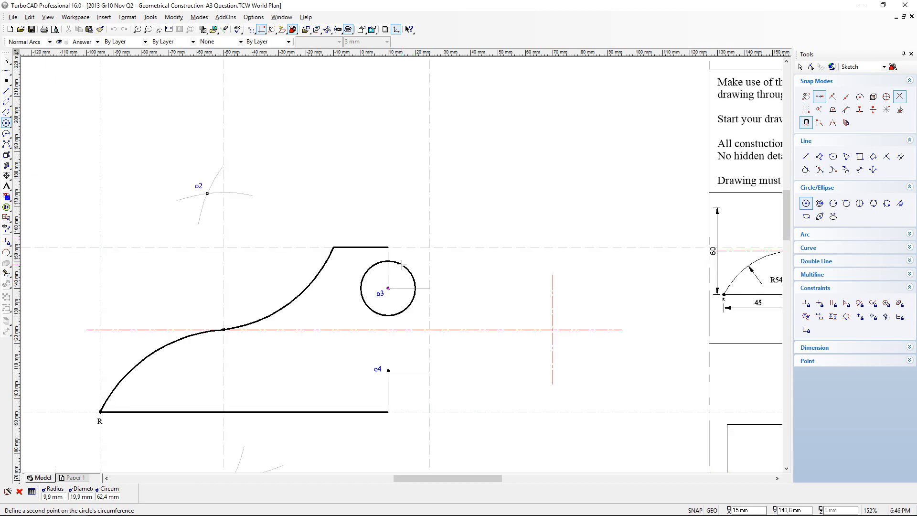
scroll(403, 264, "down", 2)
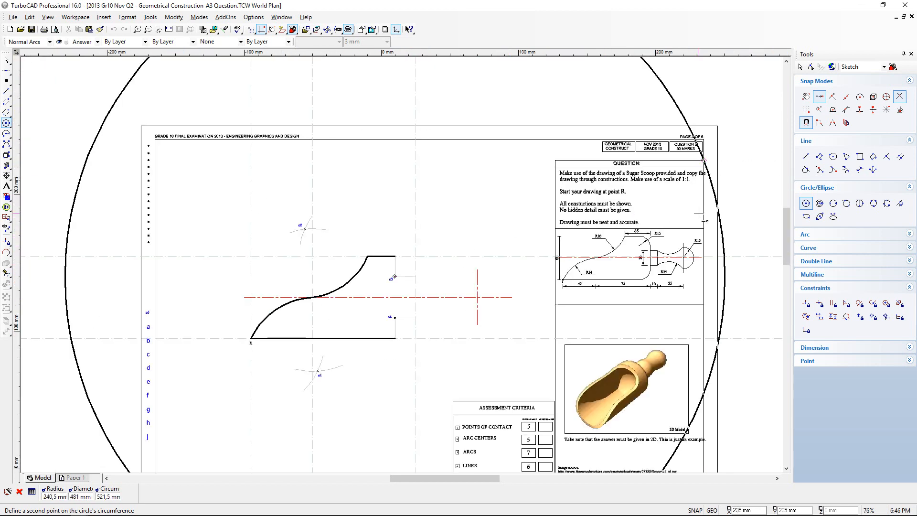
scroll(402, 267, "up", 4)
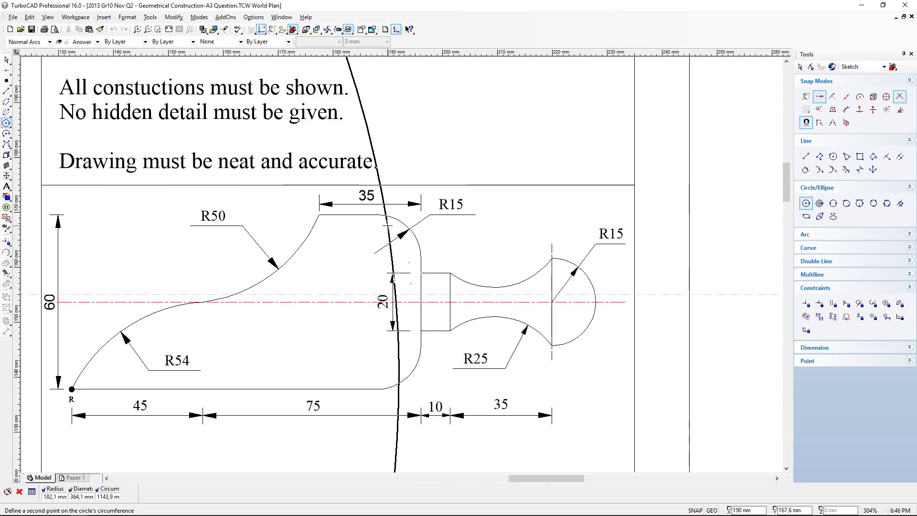
scroll(346, 265, "down", 2)
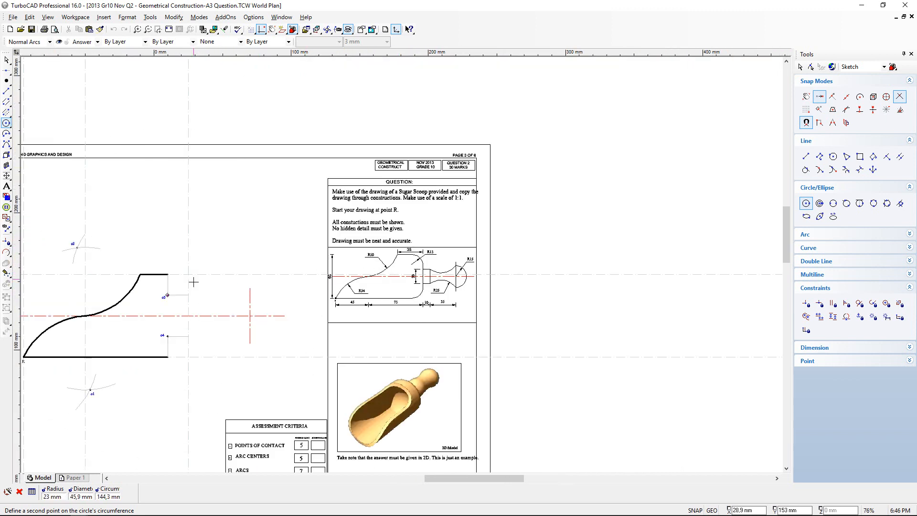
scroll(401, 264, "up", 4)
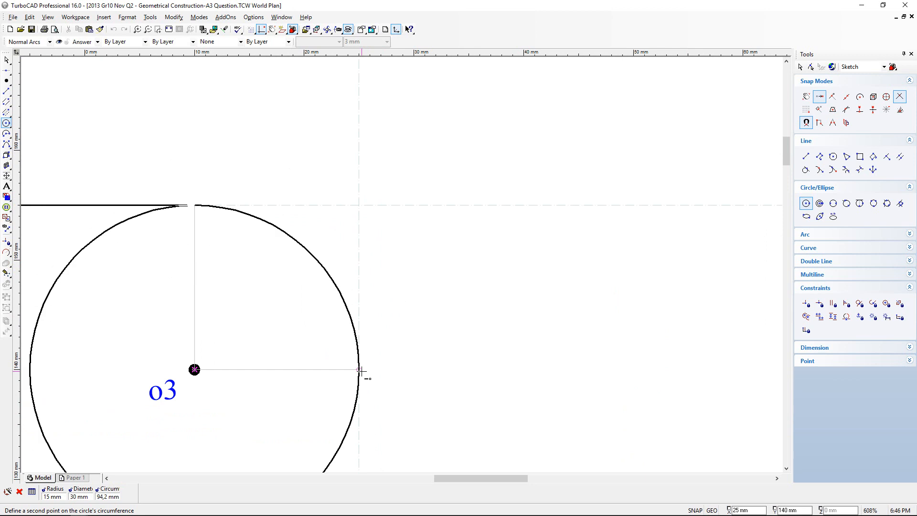
left_click(362, 371)
Draw a 15 mm radius circle centred on o4, reaching the end of its horizontal centre line.
scroll(381, 340, "down", 4)
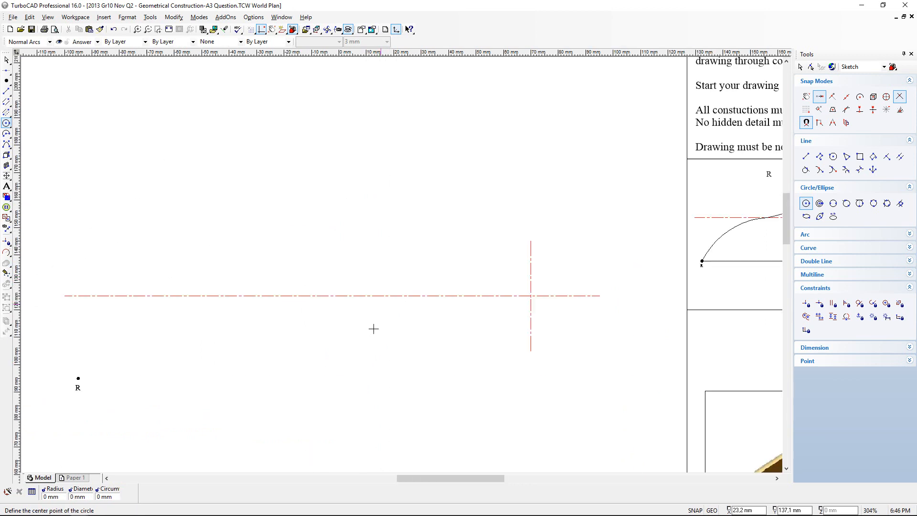
scroll(381, 365, "up", 4)
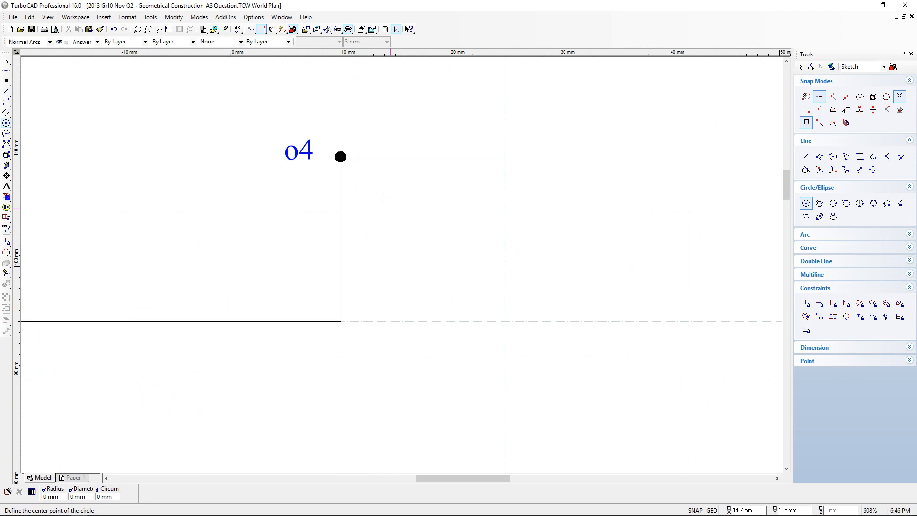
left_click(340, 157)
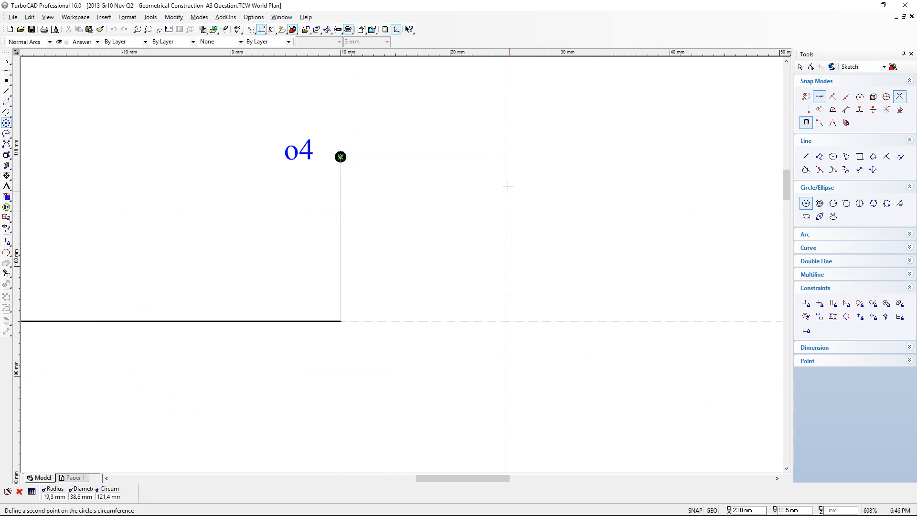
left_click(505, 157)
scroll(505, 157, "down", 4)
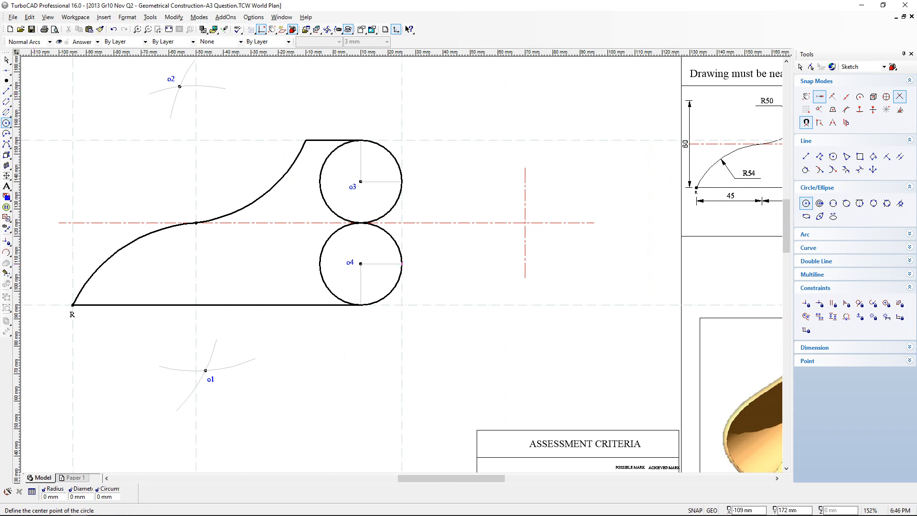
Split the o4 circle at the end of its horizontal centre line and at the end of the body's bottom edge.
left_click(6, 253)
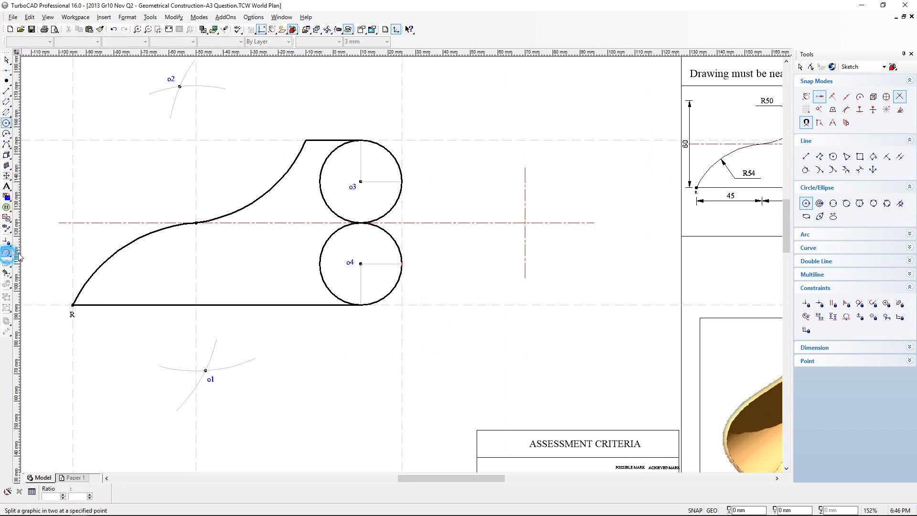
left_click(389, 234)
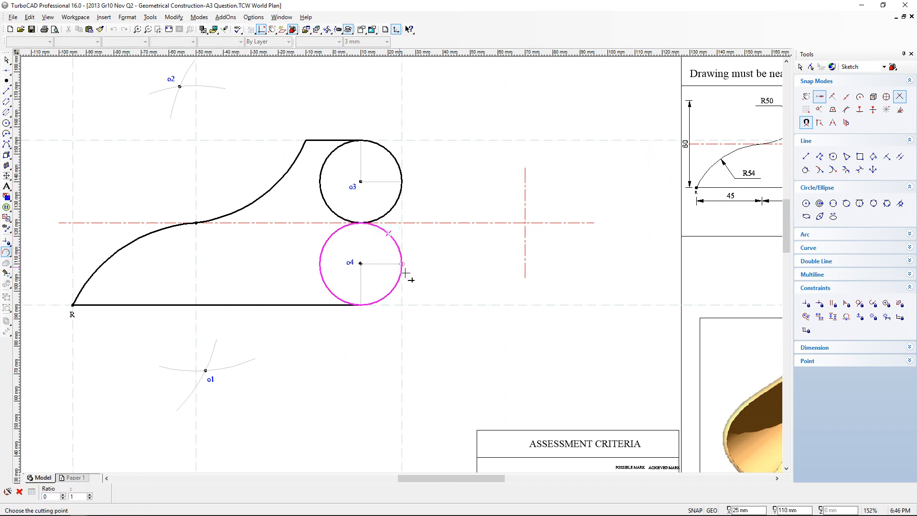
scroll(407, 272, "up", 3)
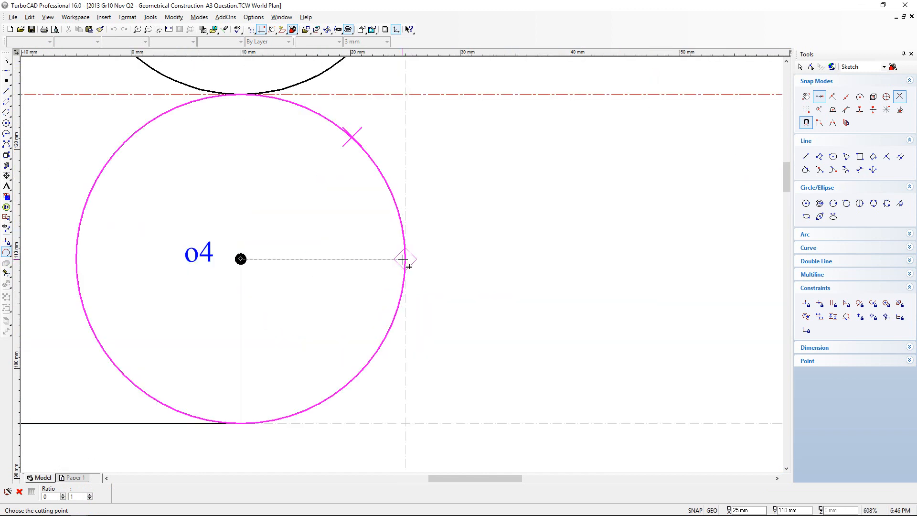
left_click(405, 259)
left_click(242, 424)
scroll(403, 266, "down", 2)
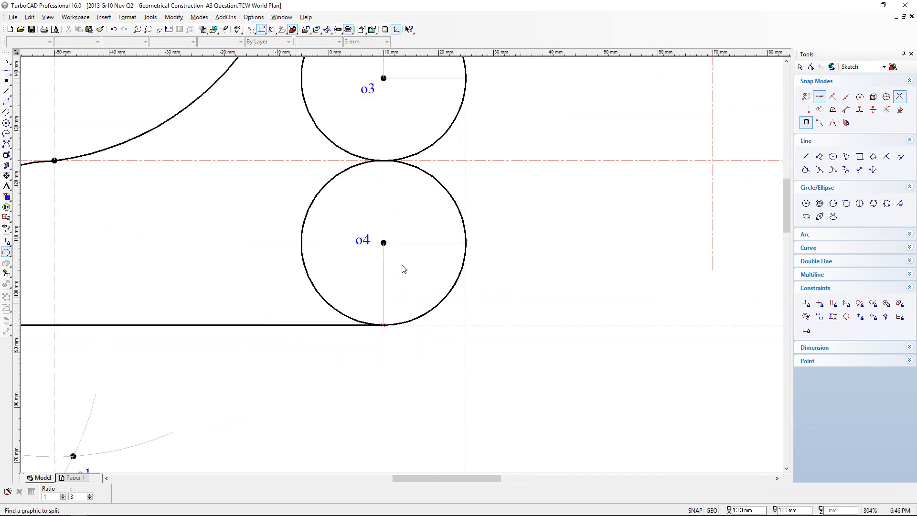
Split the o3 circle at the end of the body's top edge and at the end of its horizontal centre line.
scroll(435, 243, "up", 2)
left_click(247, 241)
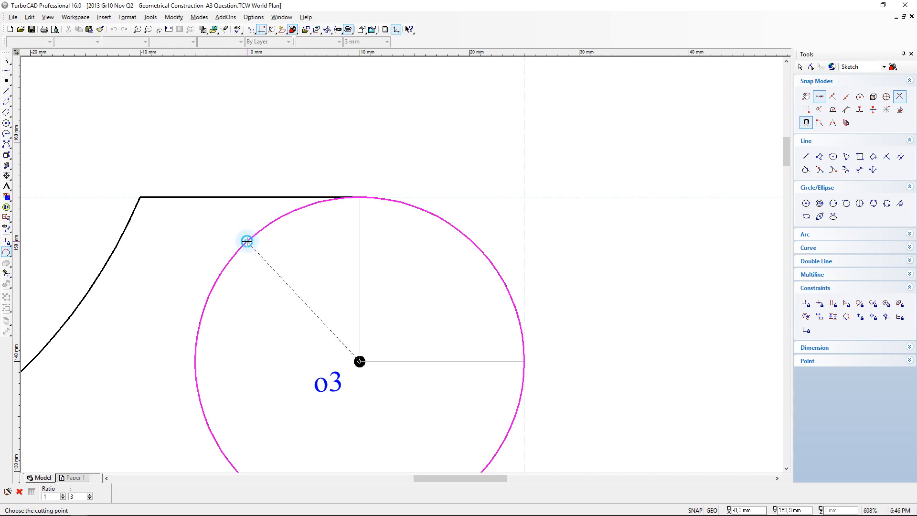
left_click(357, 197)
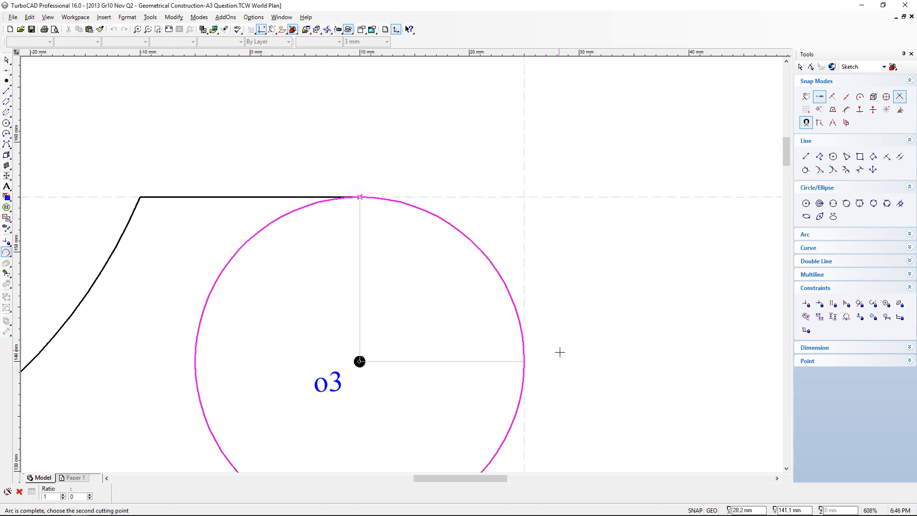
left_click(525, 362)
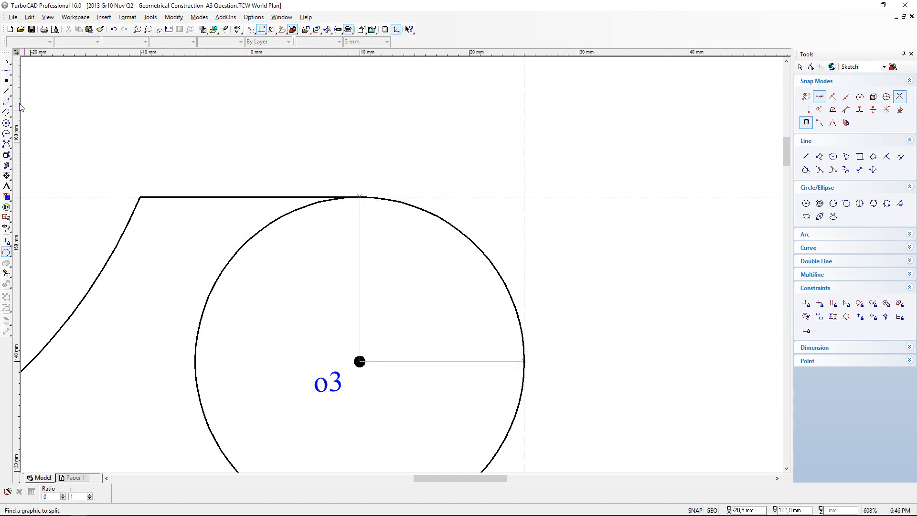
Delete the three-quarter portions of the o3 and o4 circles, keeping only the two R15 corner arcs.
left_click(7, 59)
left_click(196, 335)
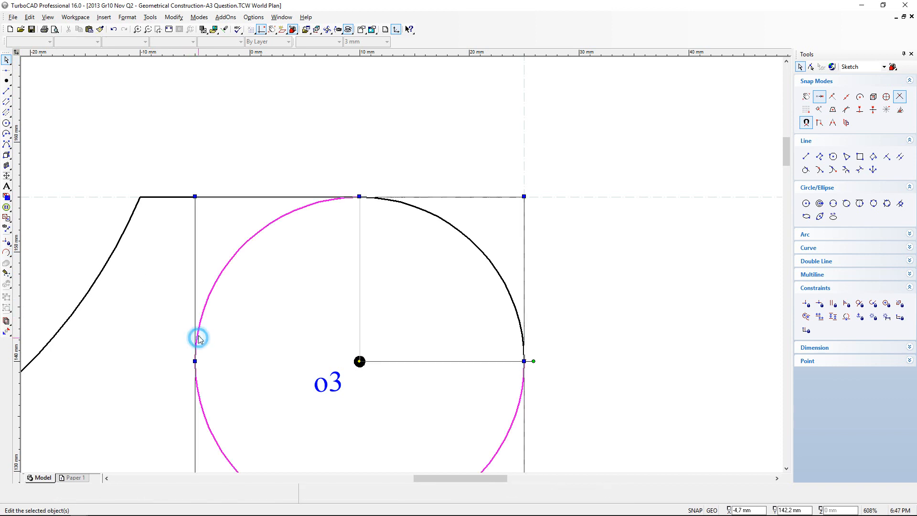
key("Delete")
scroll(412, 273, "up", 4)
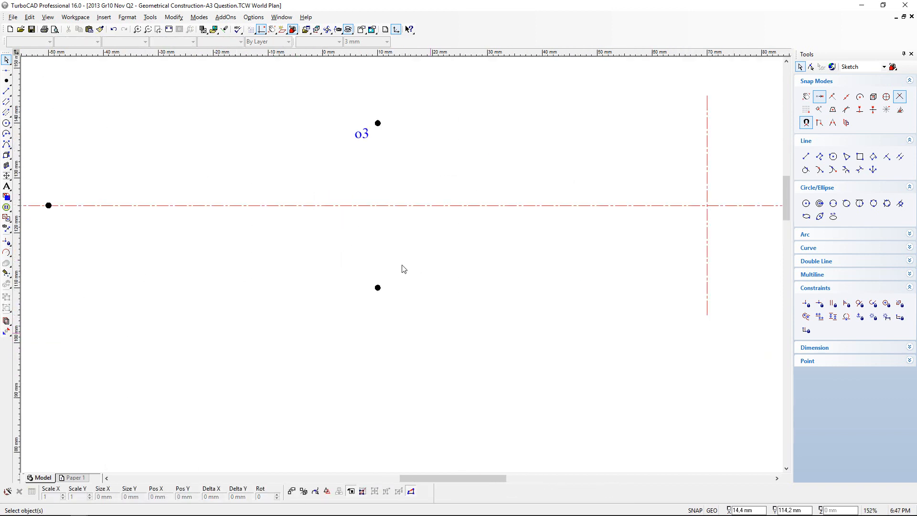
left_click(221, 209)
key("Escape")
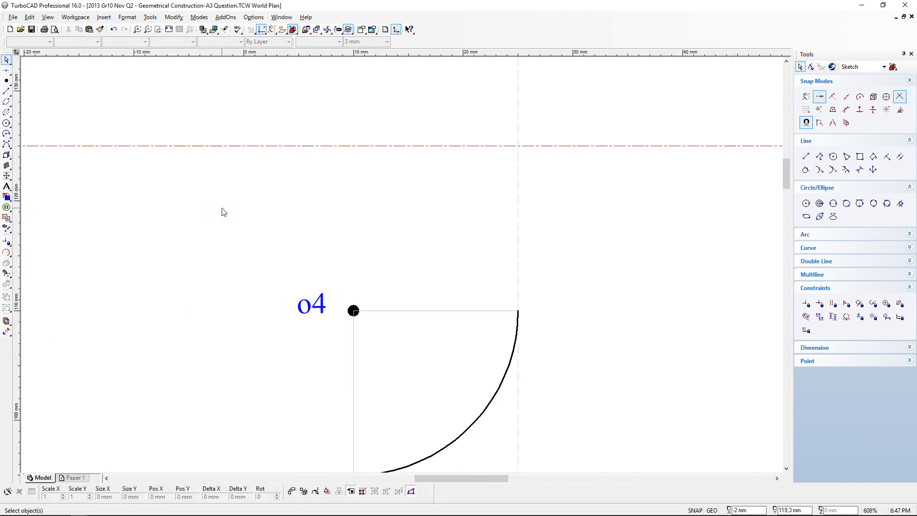
scroll(404, 242, "down", 2)
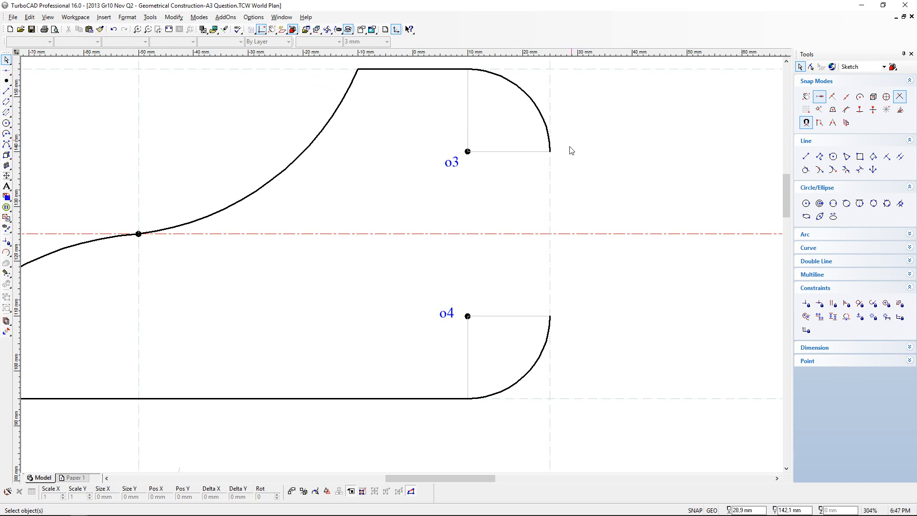
On the Answer layer, draw a 30 mm vertical line joining the ends of the upper and lower R15 corner arcs.
left_click(5, 92)
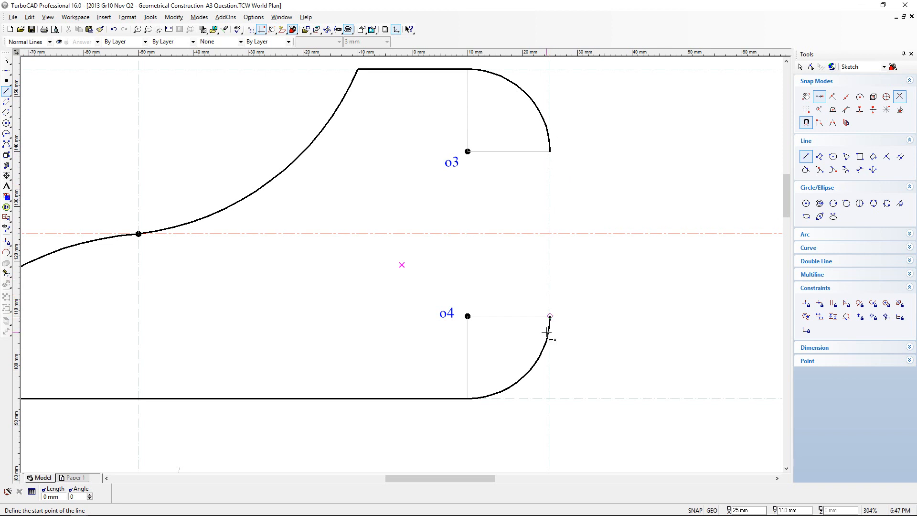
left_click(97, 42)
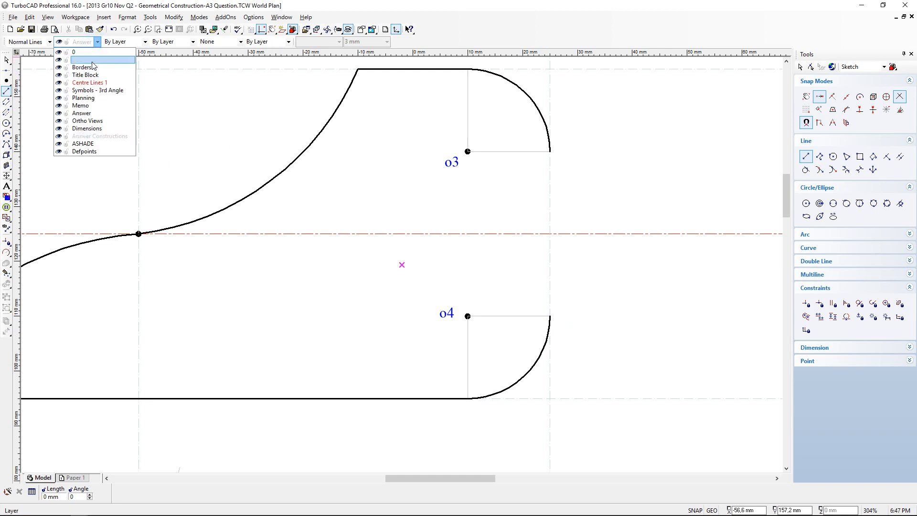
left_click(86, 116)
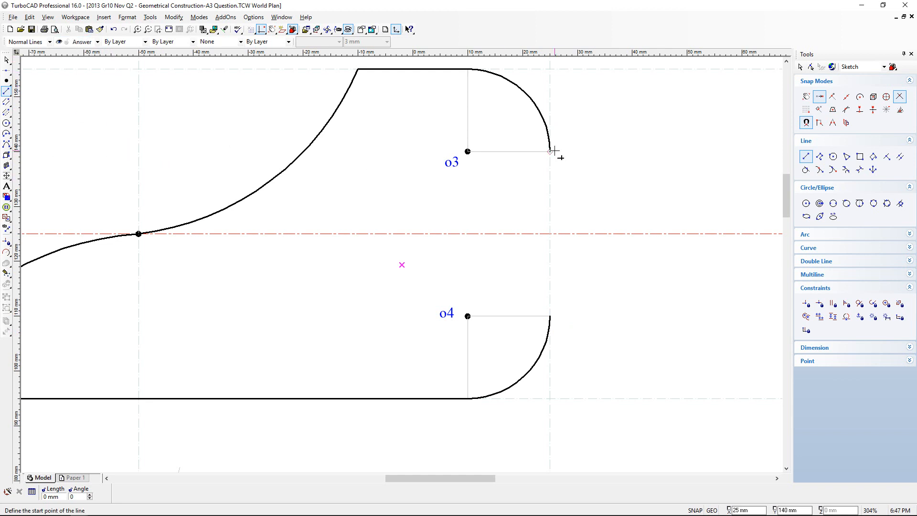
scroll(554, 152, "up", 1)
left_click(392, 266)
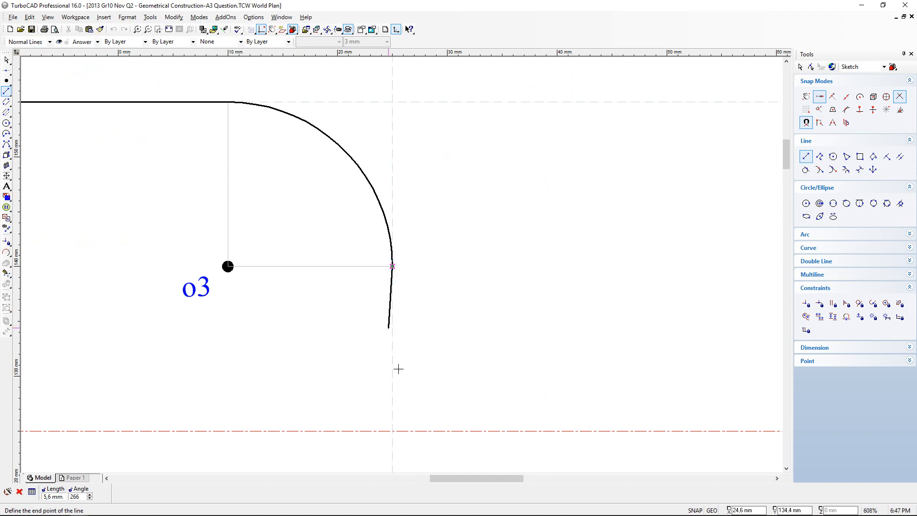
scroll(398, 368, "down", 1)
scroll(409, 239, "up", 1)
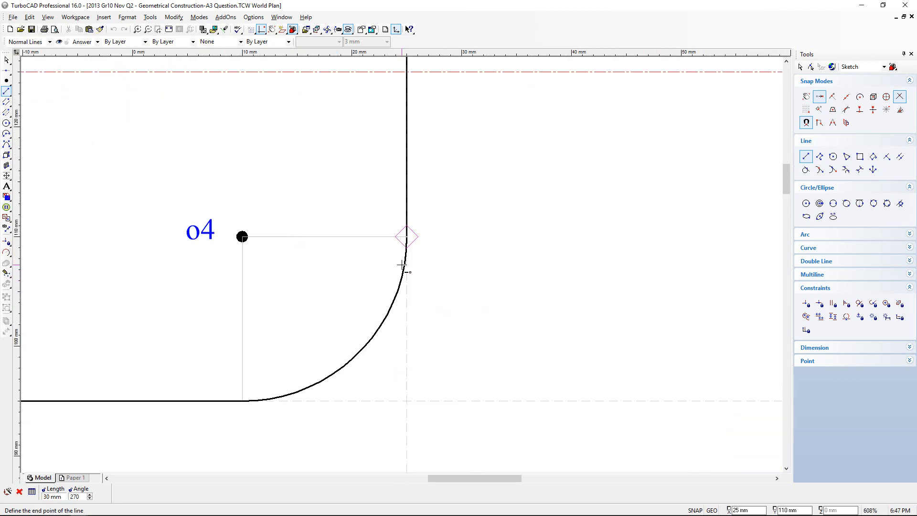
left_click(407, 235)
scroll(402, 264, "down", 1)
scroll(401, 264, "down", 2)
scroll(397, 266, "up", 1)
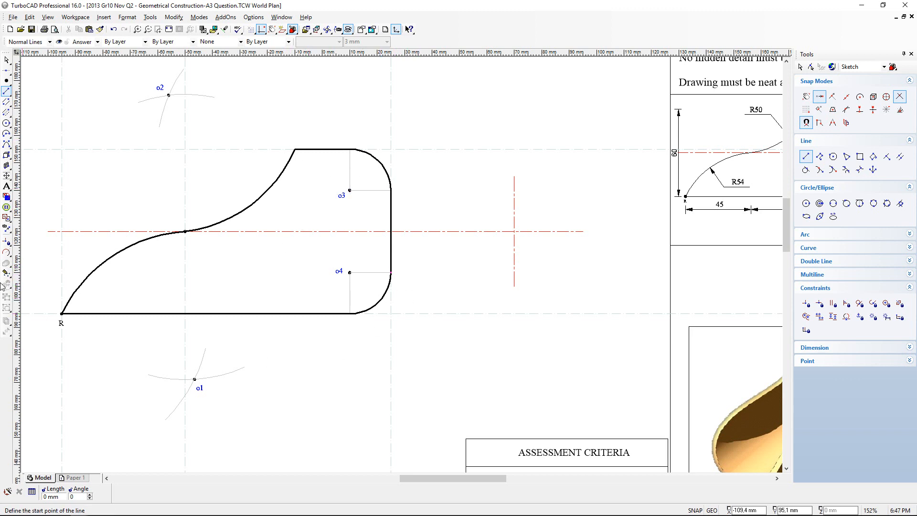
Examine the handle's dimensions in the given sugar scoop drawing and its shape in the 3D model picture.
scroll(398, 205, "down", 1)
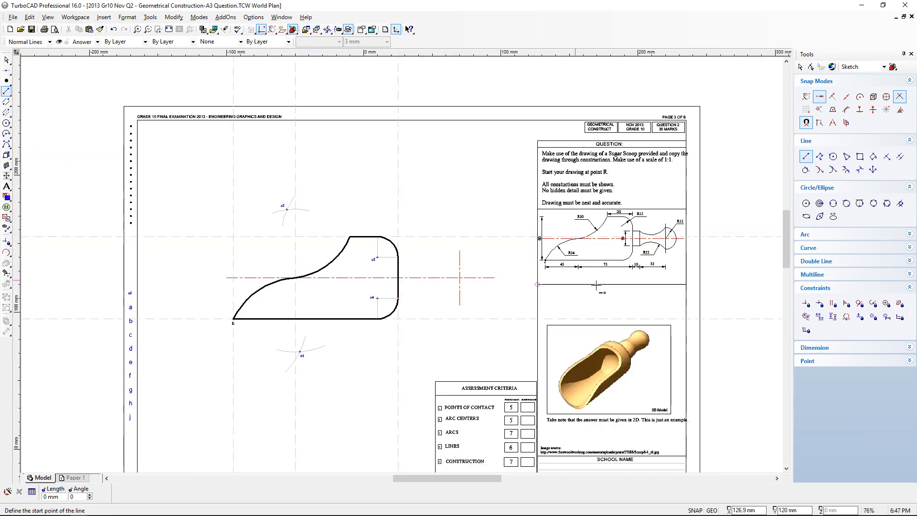
scroll(610, 270, "up", 1)
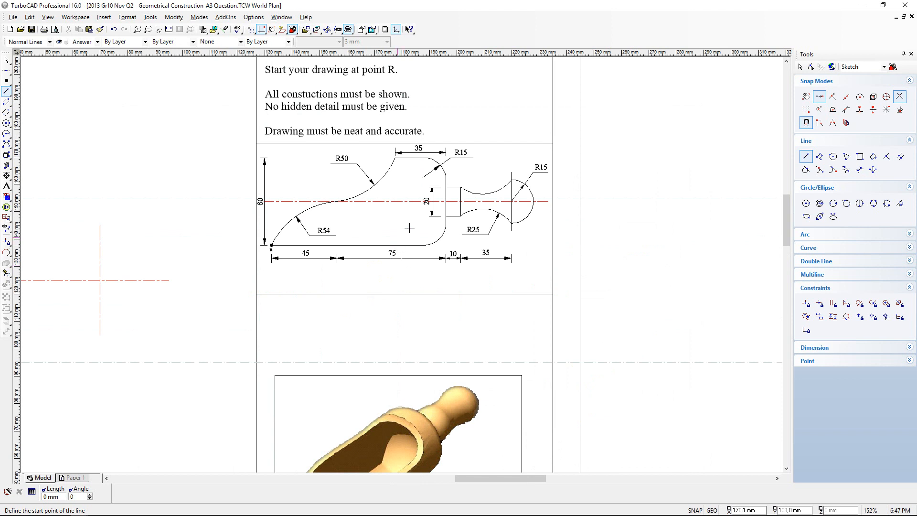
scroll(461, 215, "up", 1)
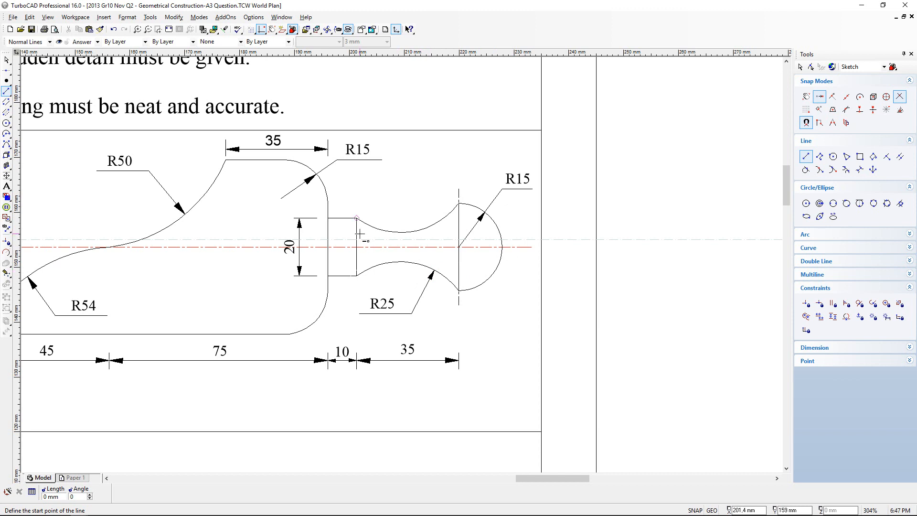
scroll(343, 253, "up", 1)
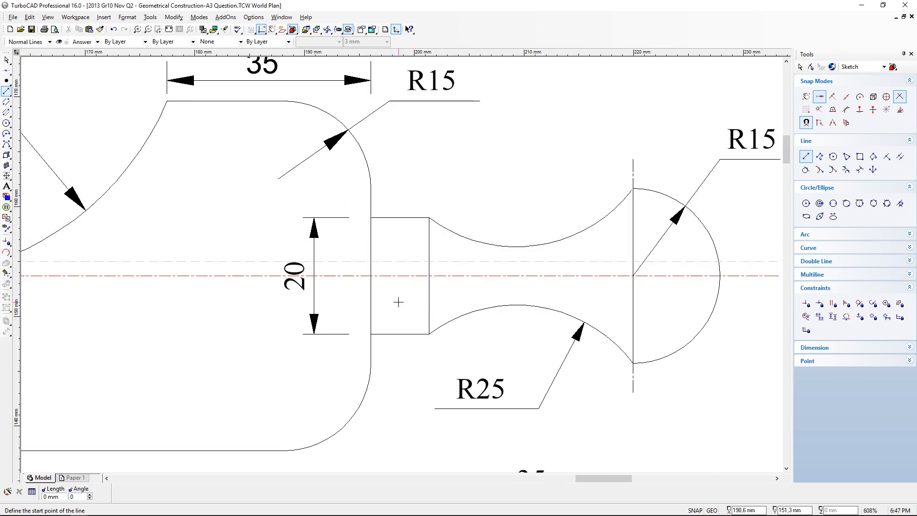
scroll(398, 302, "down", 1)
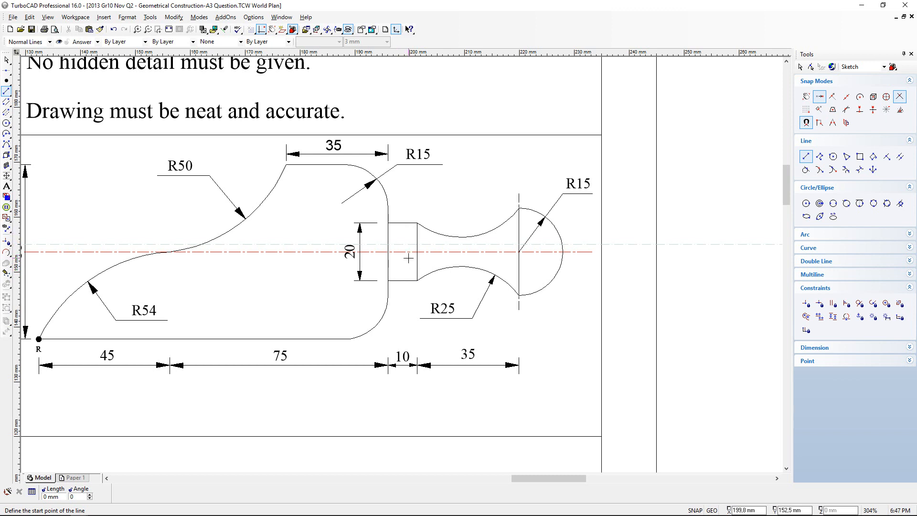
scroll(410, 283, "down", 2)
scroll(371, 460, "up", 3)
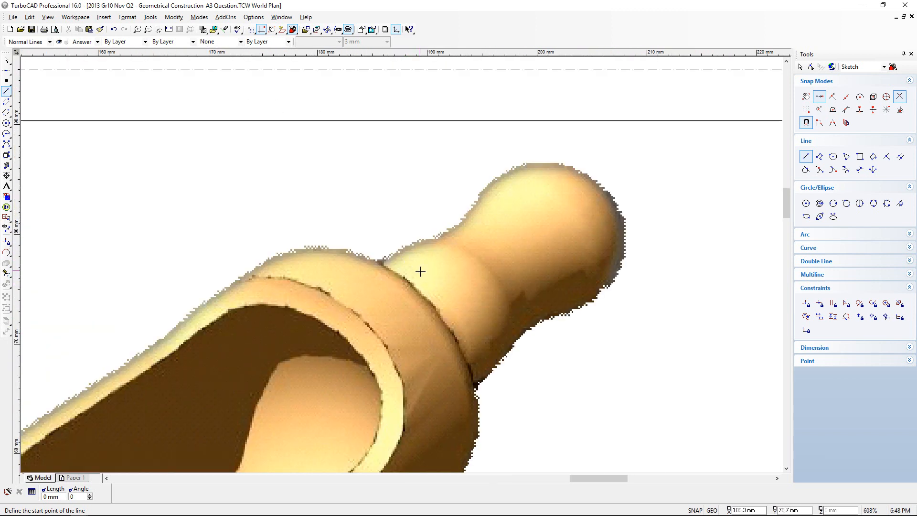
scroll(403, 174, "down", 2)
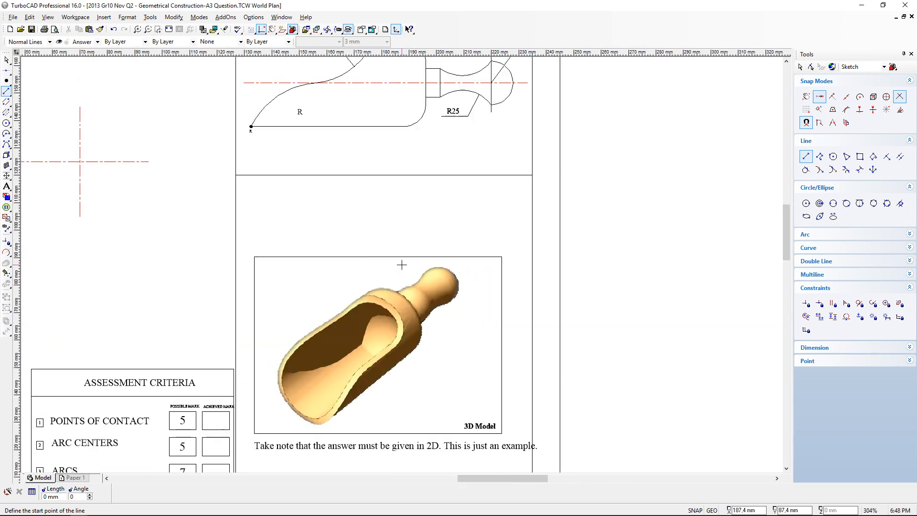
scroll(402, 264, "up", 2)
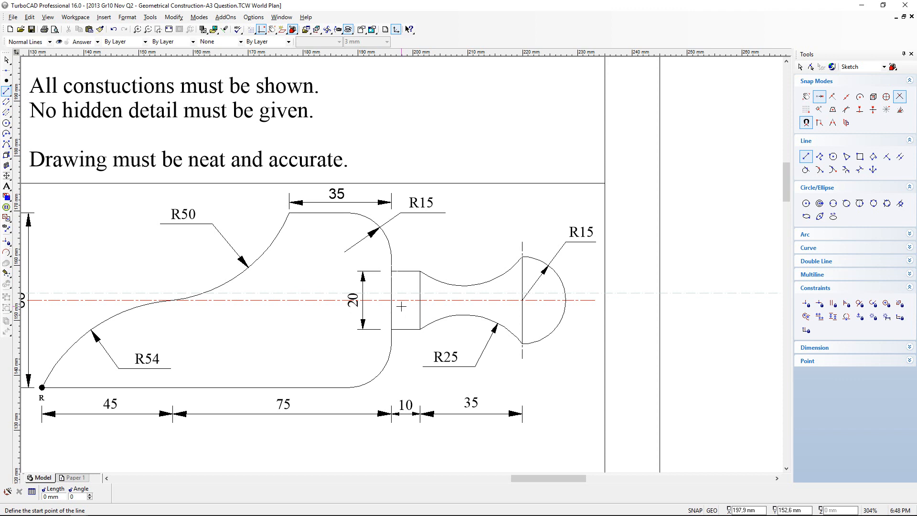
scroll(402, 306, "up", 2)
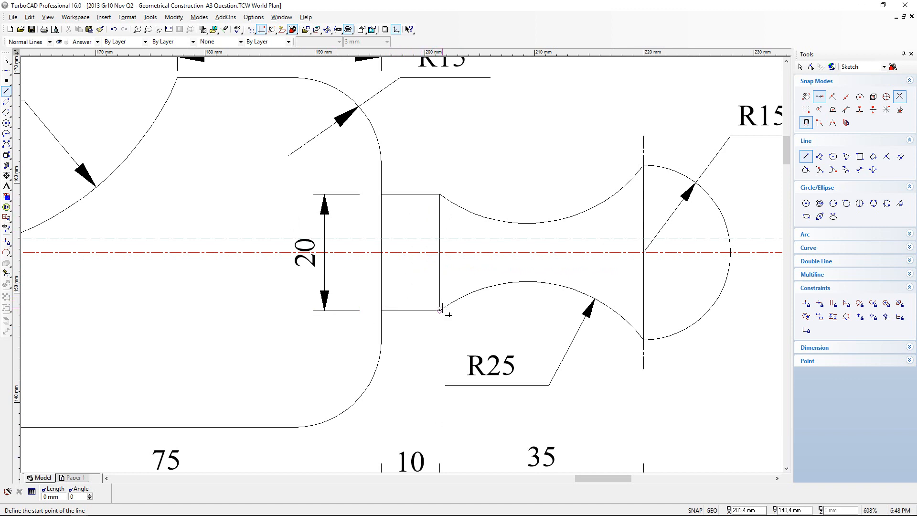
scroll(440, 308, "down", 4)
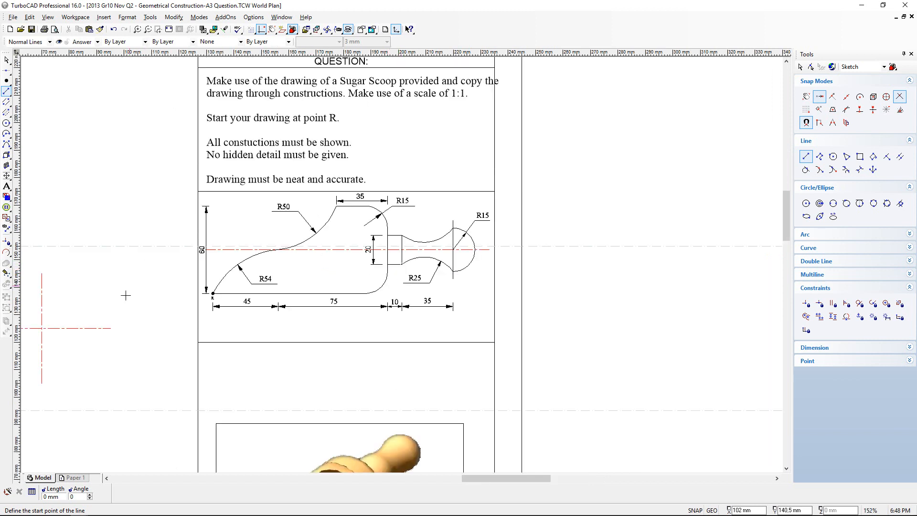
Draw a thin construction circle of 10 mm radius centred where the body's vertical end edge crosses the horizontal centre line.
scroll(126, 295, "down", 4)
scroll(302, 271, "up", 4)
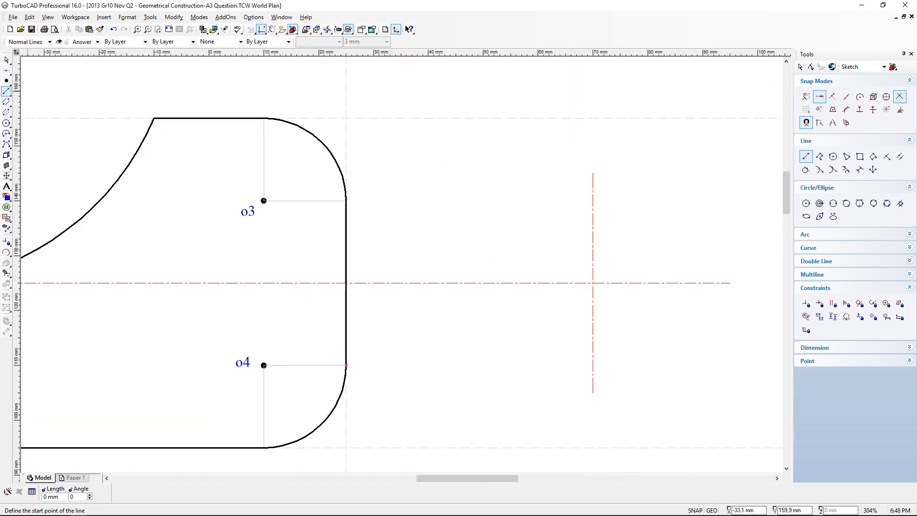
left_click(6, 124)
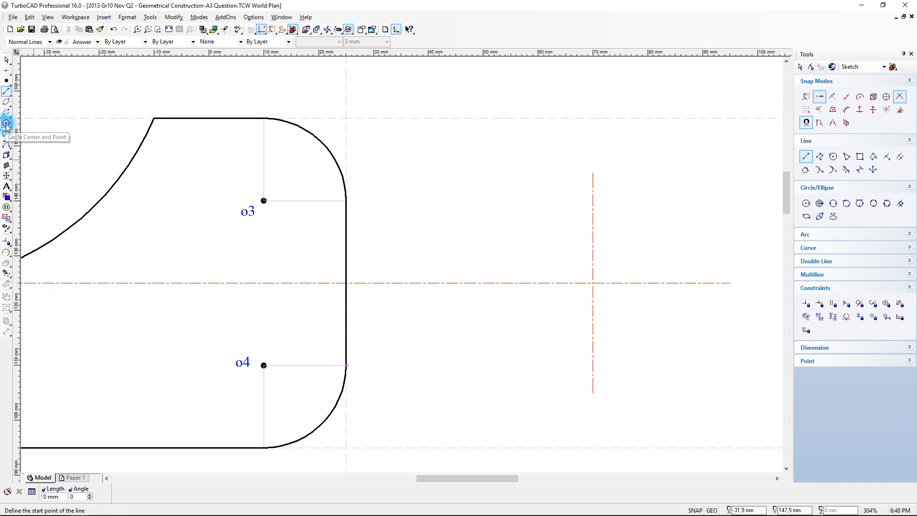
left_click(97, 42)
left_click(87, 138)
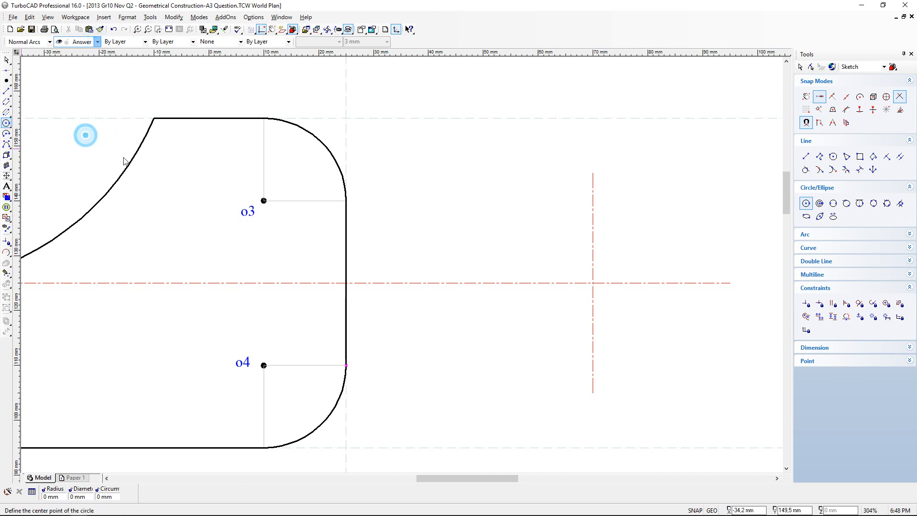
left_click(346, 283)
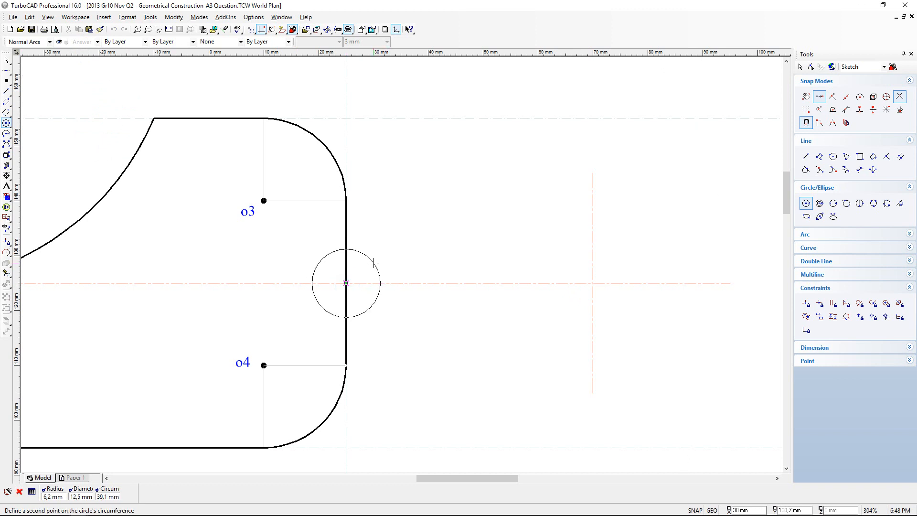
key("Tab")
type("10")
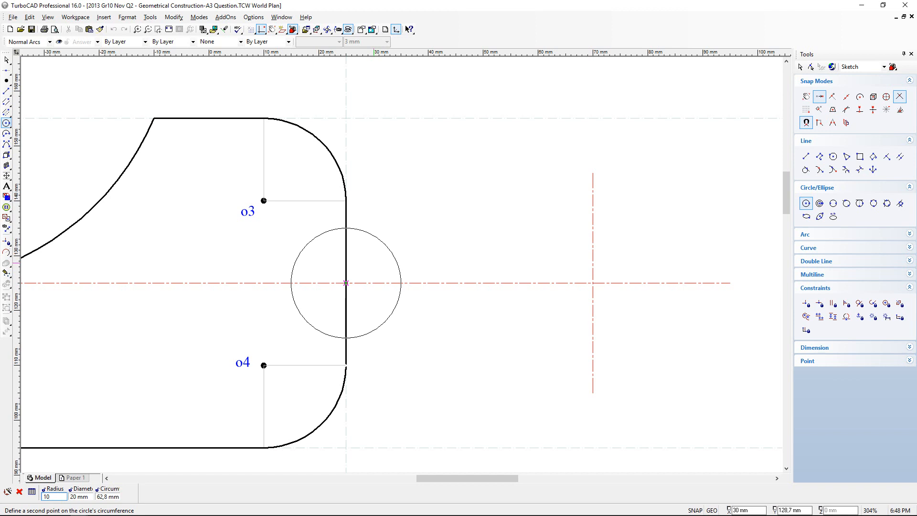
key("Return")
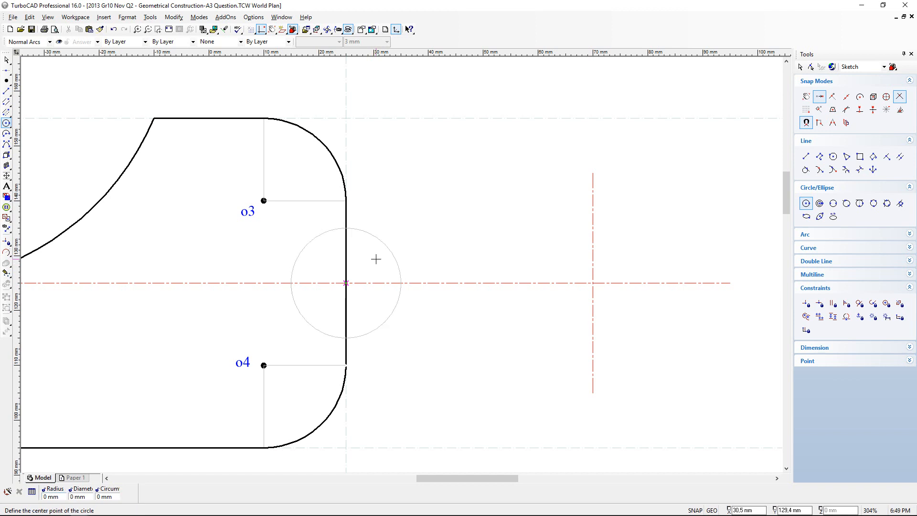
Examine how the collar's 20 mm height and 10 mm length relate to the centre line in the given sugar scoop drawing.
scroll(389, 252, "down", 2)
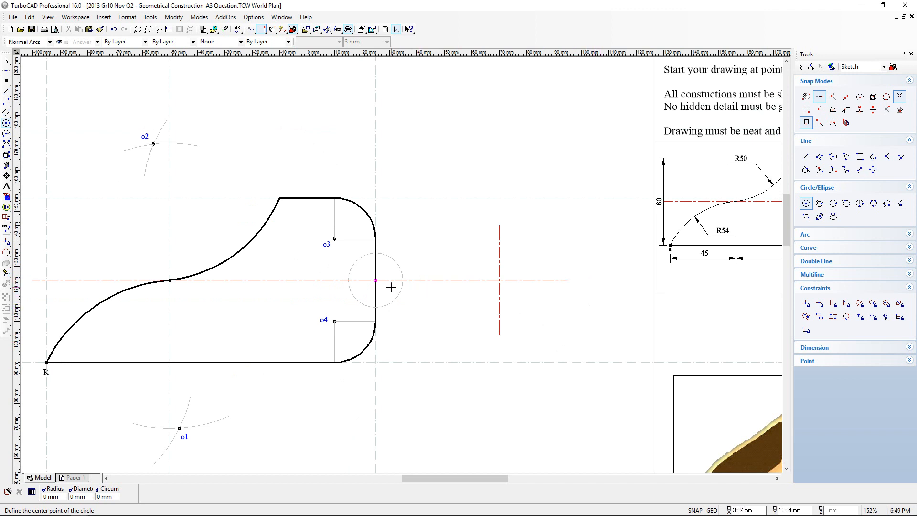
scroll(388, 284, "up", 2)
scroll(402, 263, "up", 2)
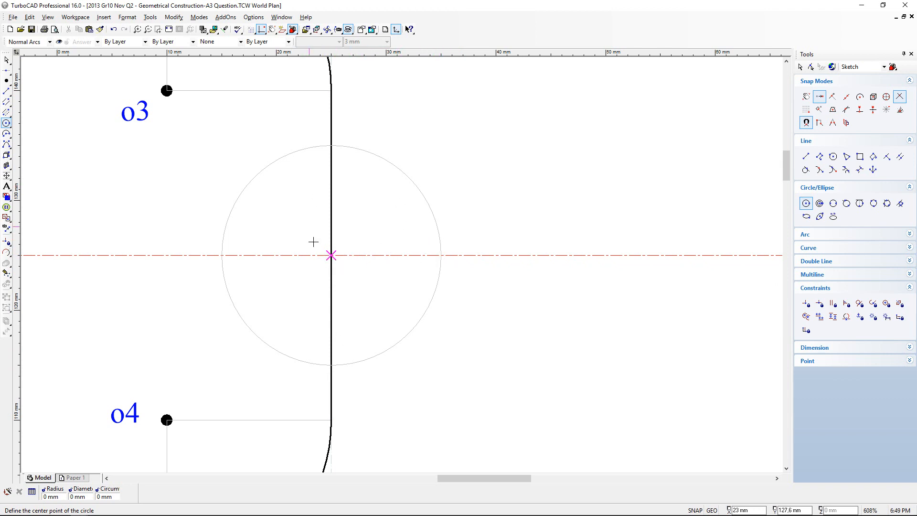
scroll(428, 279, "down", 2)
scroll(549, 290, "down", 2)
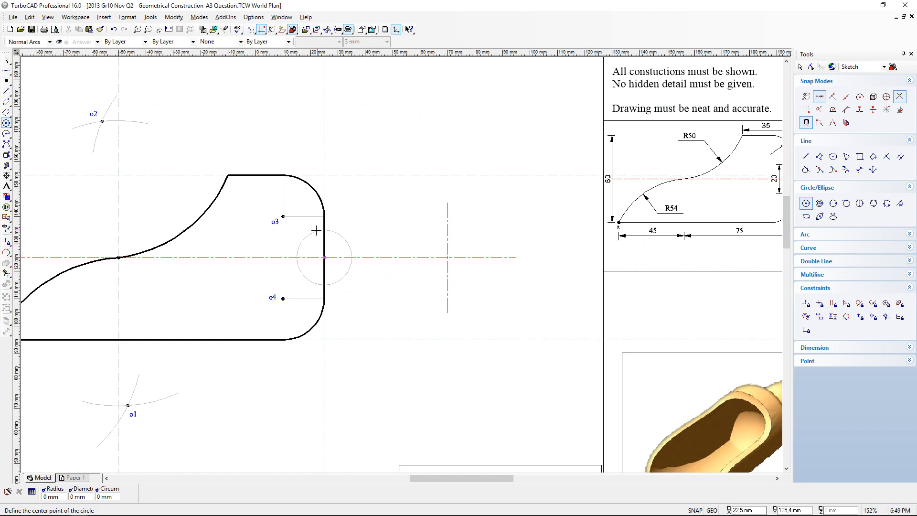
scroll(772, 156, "up", 2)
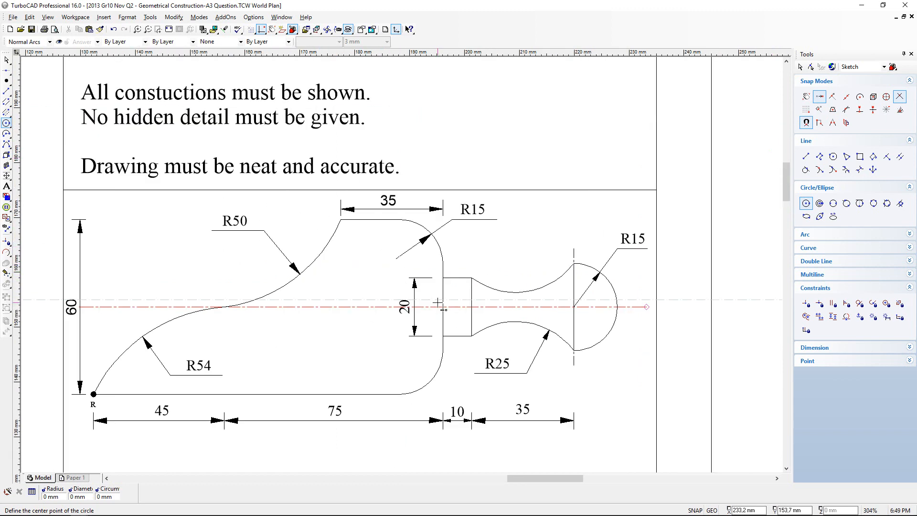
scroll(442, 302, "up", 2)
scroll(401, 265, "down", 2)
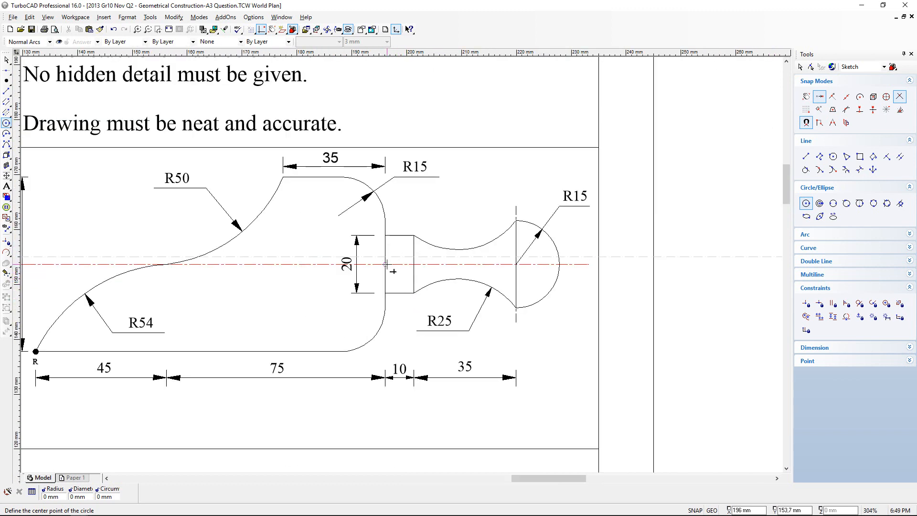
left_click(385, 265)
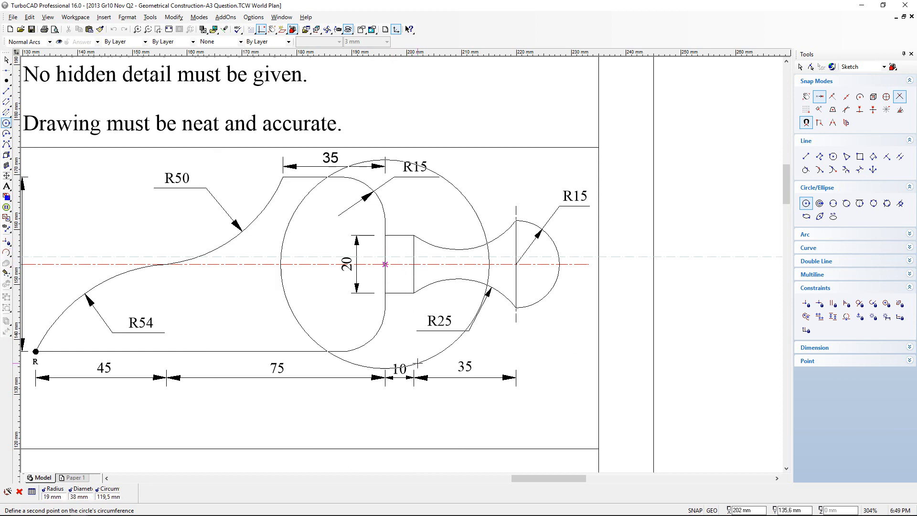
key("Escape")
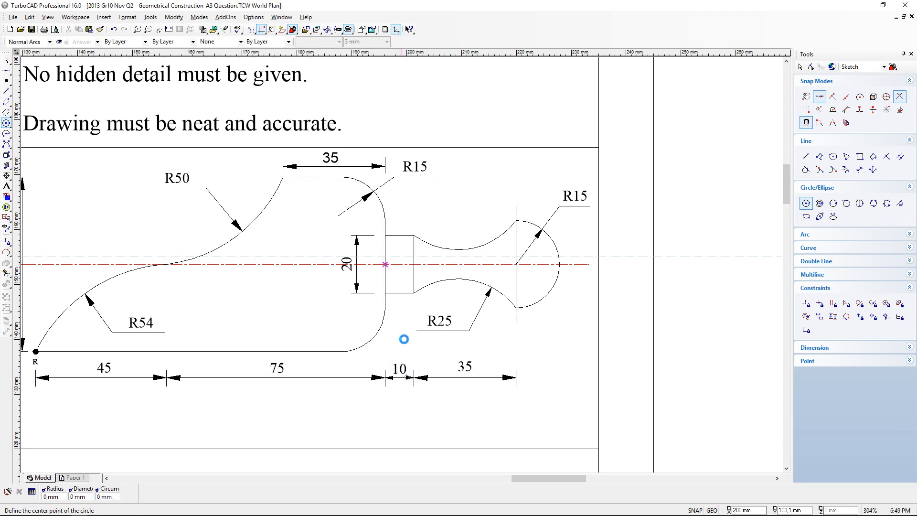
Place a vertical construction line through the circle's outer crossing with the centre line and horizontal ones through its upper and lower crossings with the body edge.
scroll(404, 339, "down", 8)
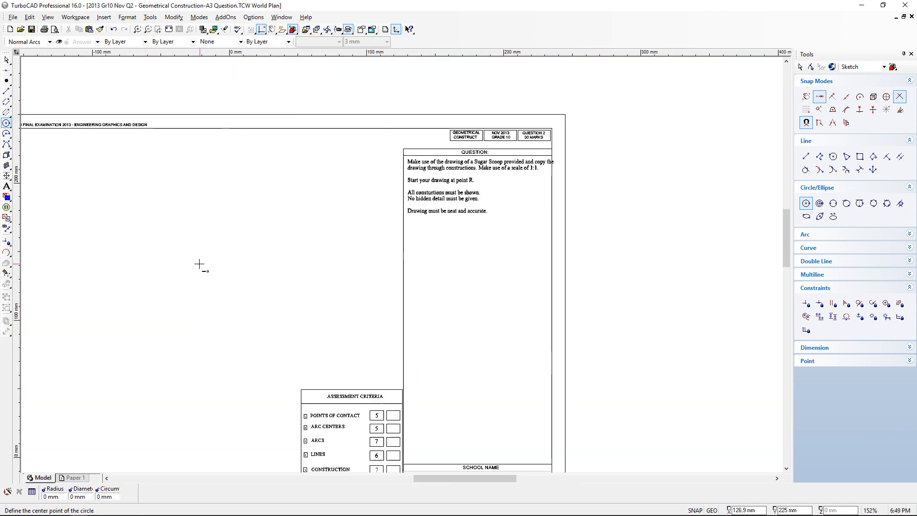
scroll(339, 287, "up", 8)
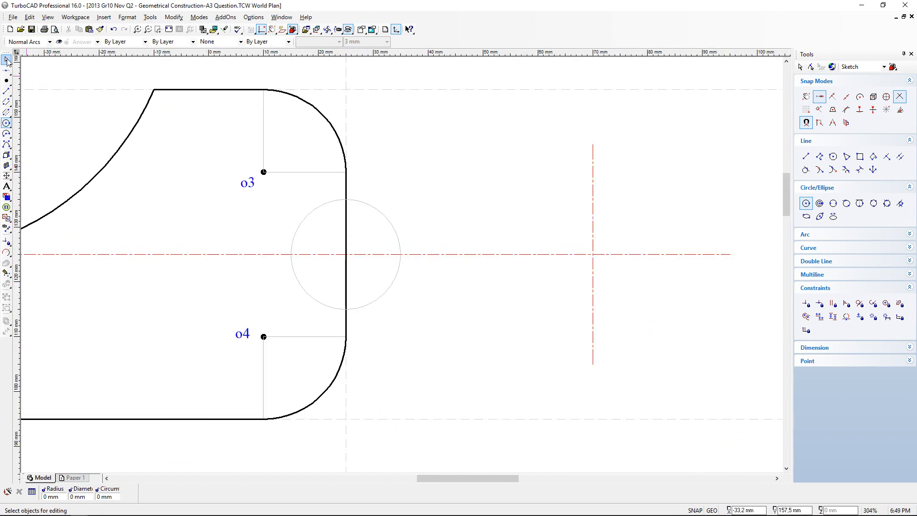
left_click_drag(7, 70, 39, 78)
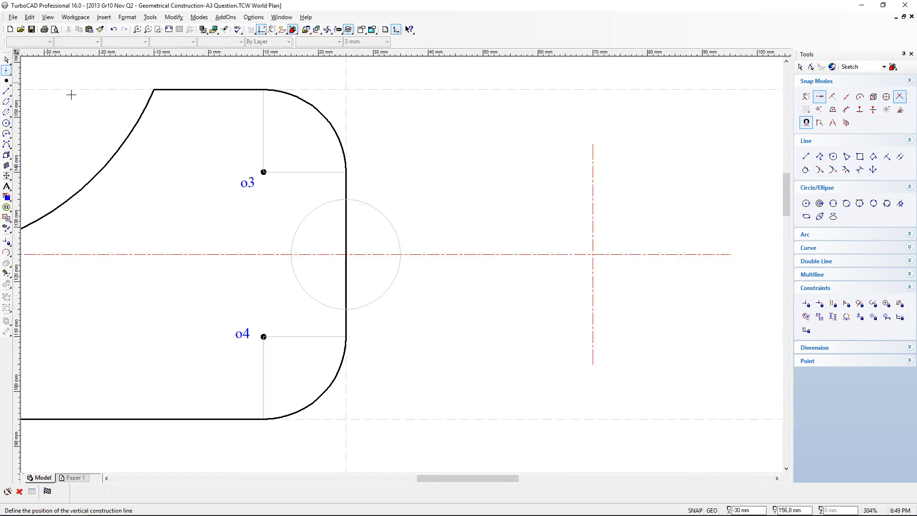
left_click(400, 254)
left_click_drag(6, 71, 28, 77)
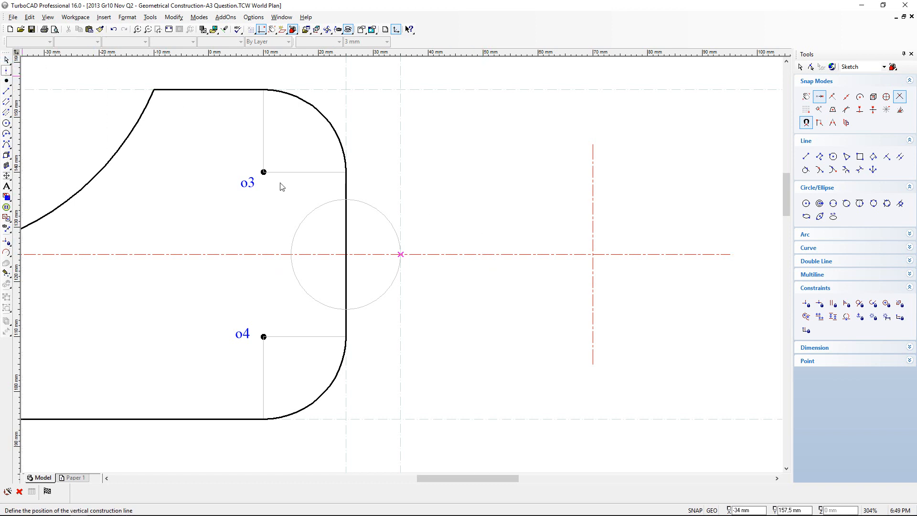
left_click(347, 198)
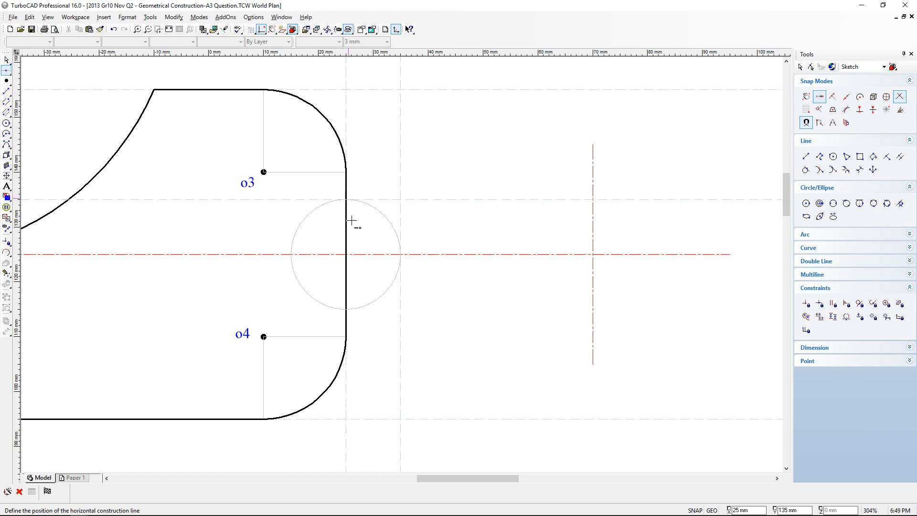
left_click(351, 318)
Delete the R10 construction circle at the body's end edge, keeping the construction lines.
left_click(7, 60)
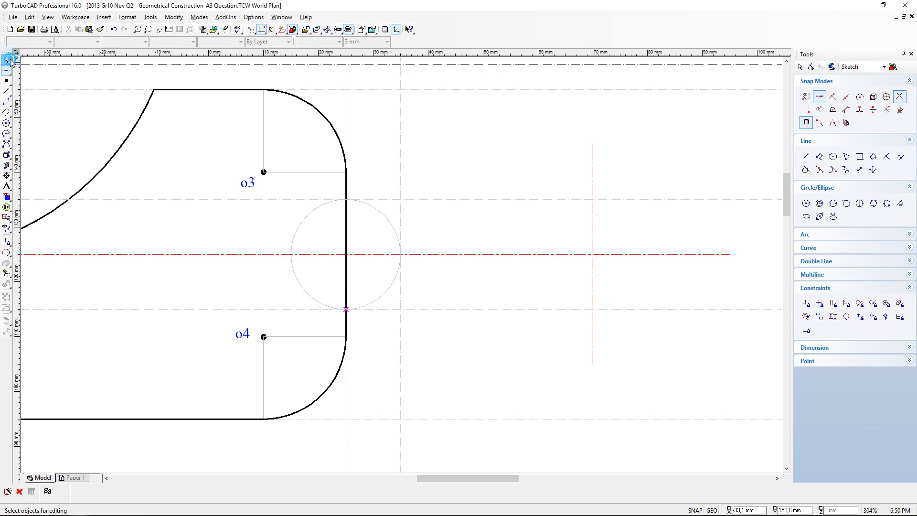
left_click(383, 213)
key("Delete")
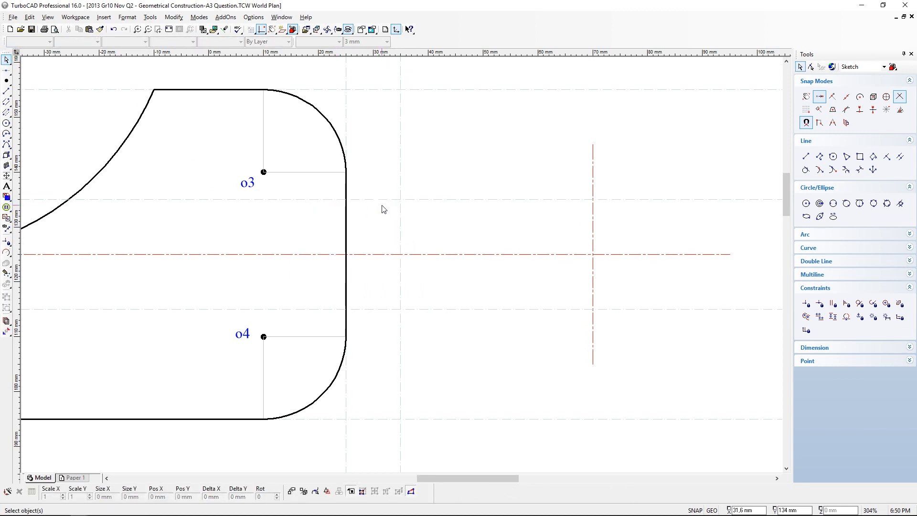
On the Answer layer, draw the collar's upper 10 mm edge, 20 mm vertical end and lower 10 mm edge along the construction lines.
left_click(6, 91)
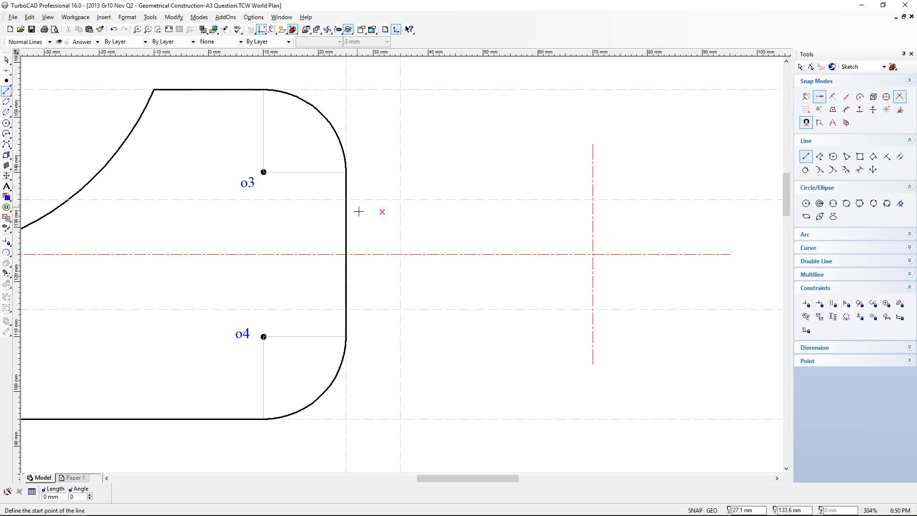
left_click(346, 200)
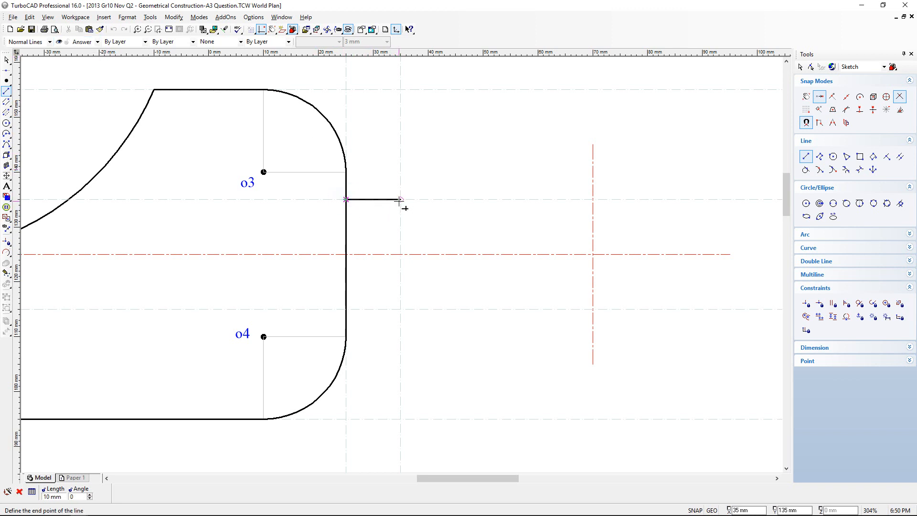
left_click(400, 199)
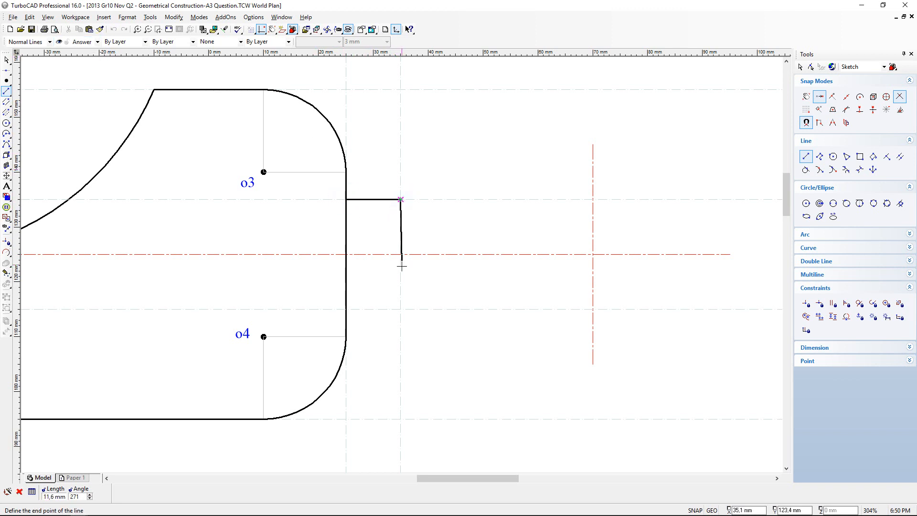
left_click(400, 309)
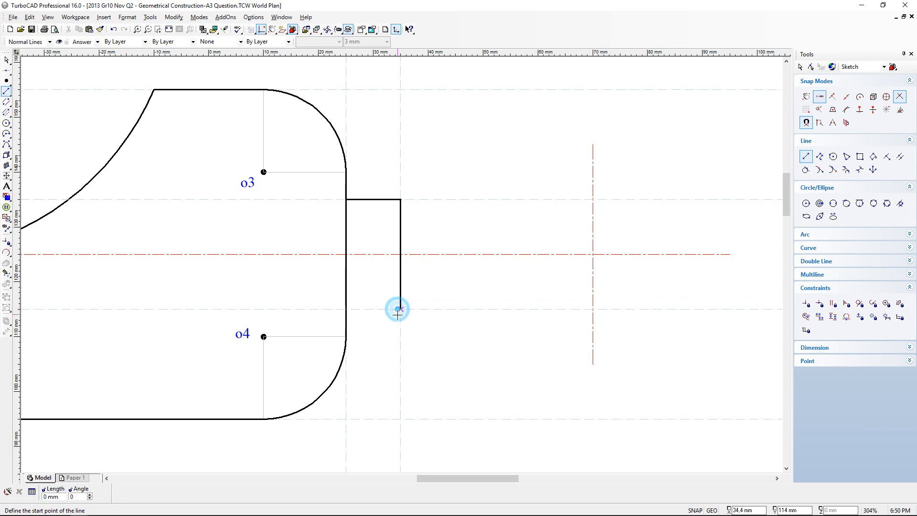
left_click(347, 309)
Examine the handle's R25 neck arcs, 35 mm neck length and R15 knob in the given sugar scoop drawing.
scroll(491, 291, "down", 2)
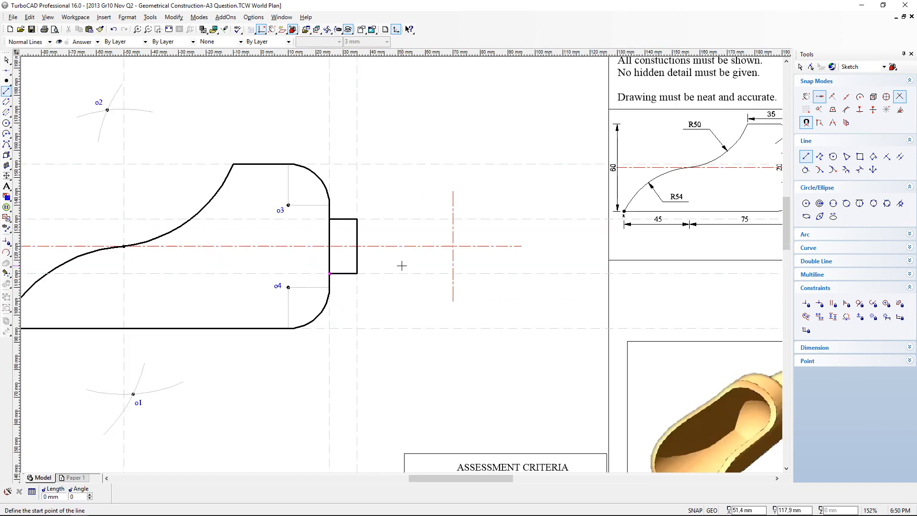
scroll(385, 247, "down", 2)
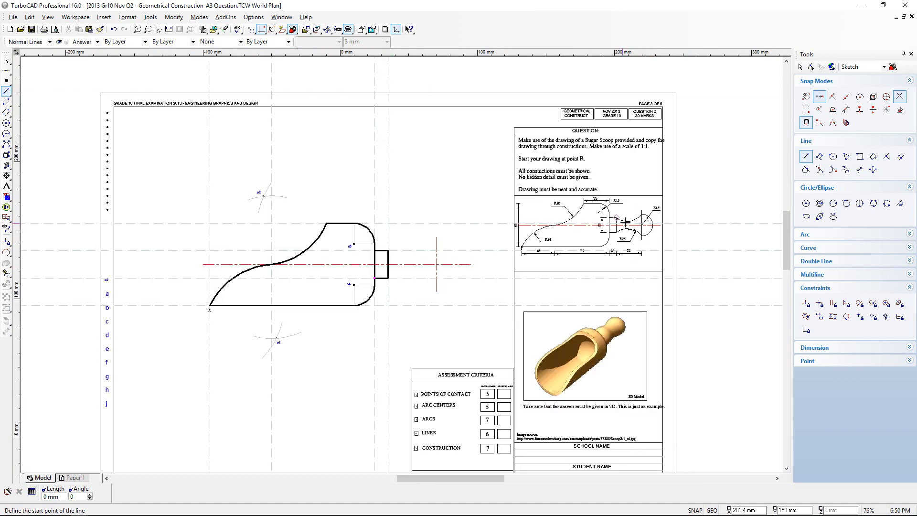
scroll(620, 225, "up", 2)
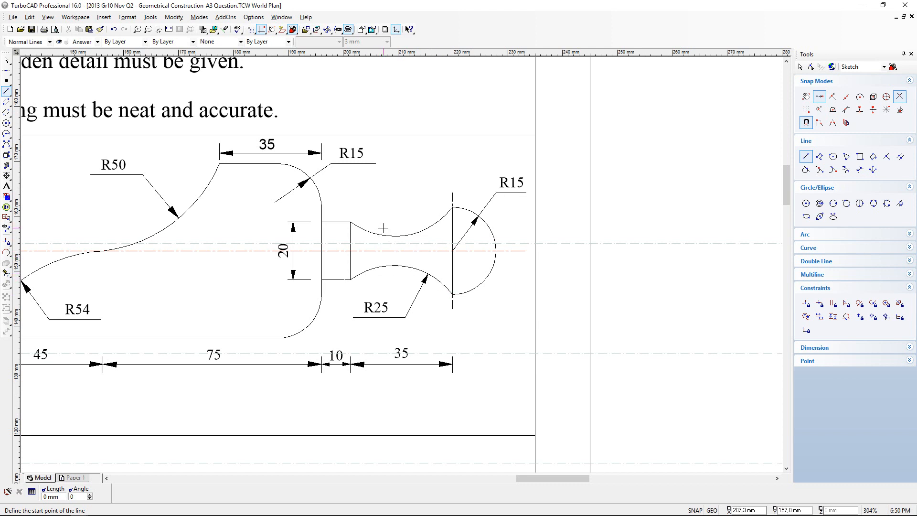
scroll(383, 228, "up", 1)
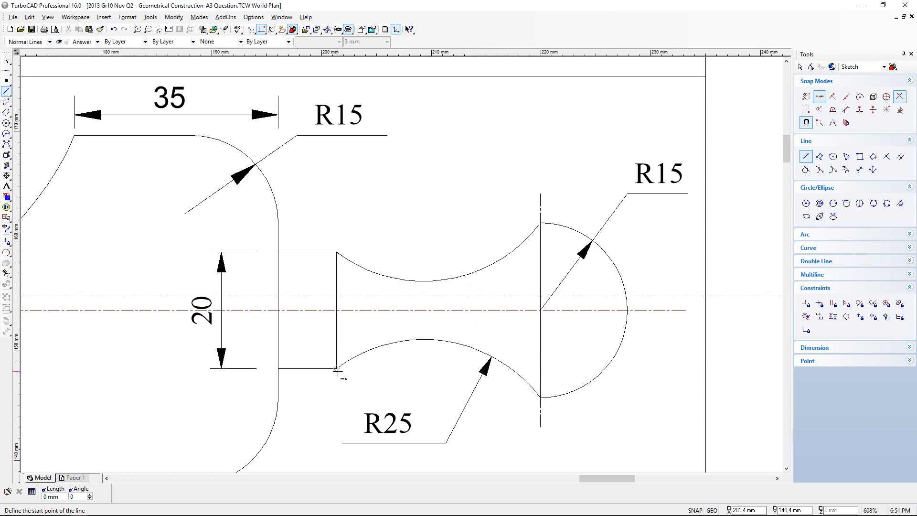
scroll(337, 368, "down", 8)
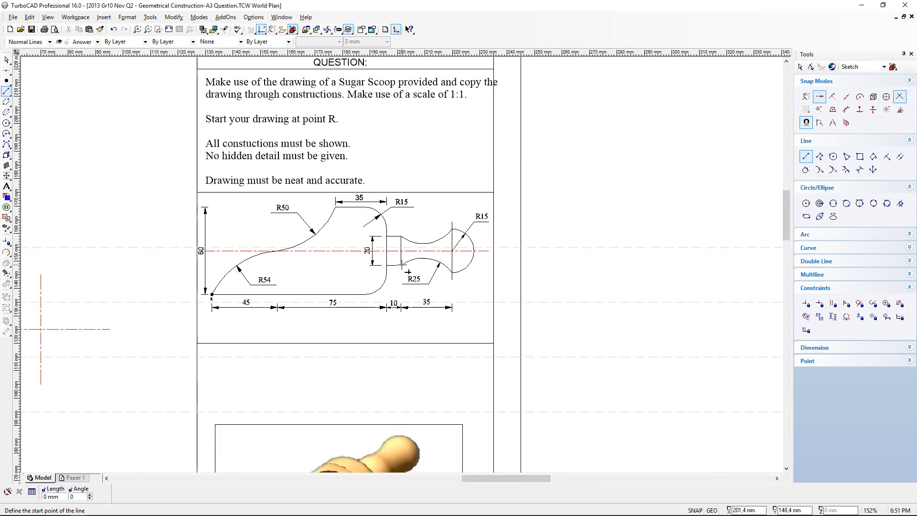
scroll(409, 272, "up", 4)
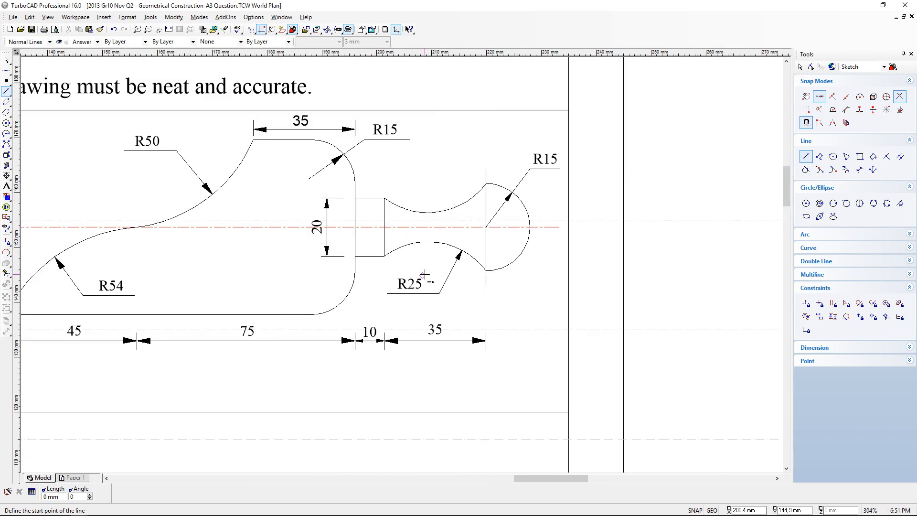
scroll(409, 273, "up", 4)
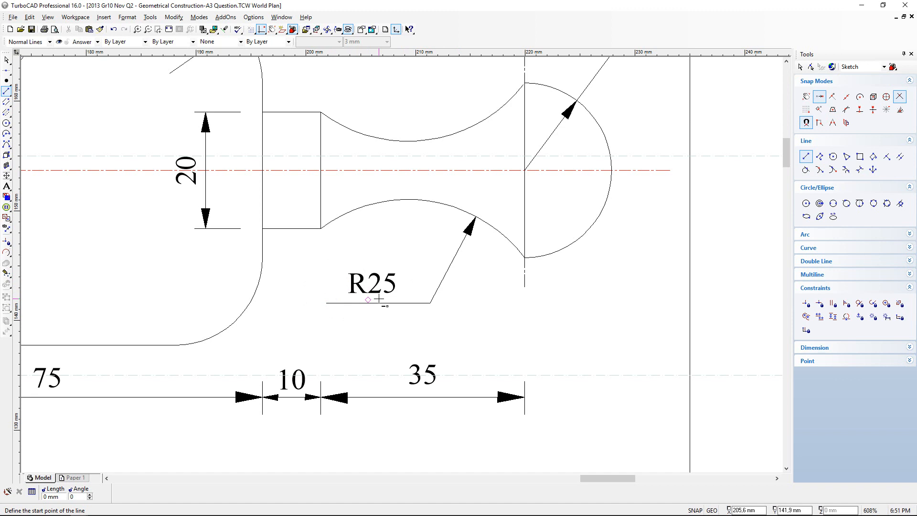
scroll(379, 299, "down", 2)
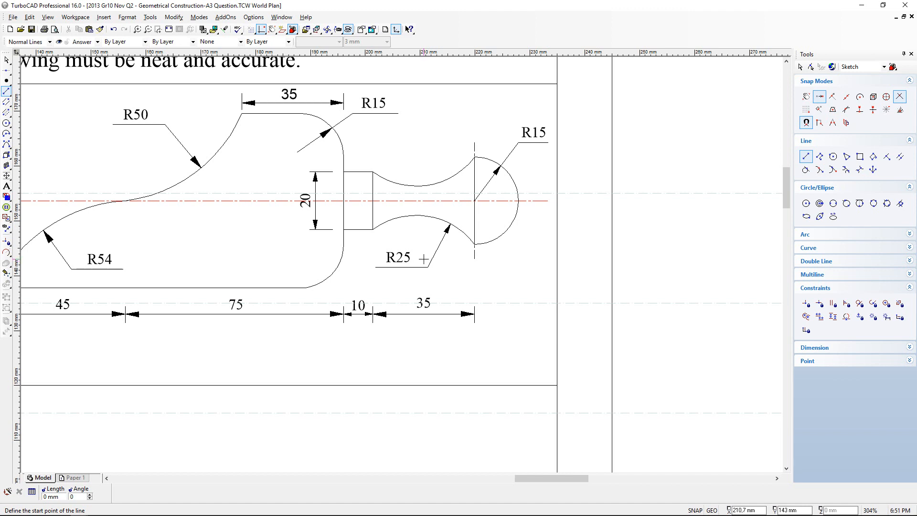
scroll(428, 167, "up", 2)
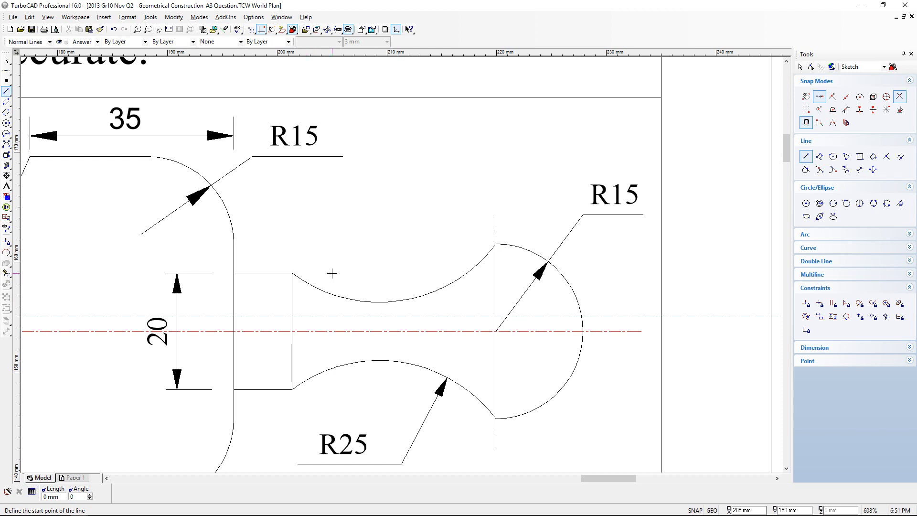
scroll(334, 272, "down", 8)
scroll(168, 319, "up", 2)
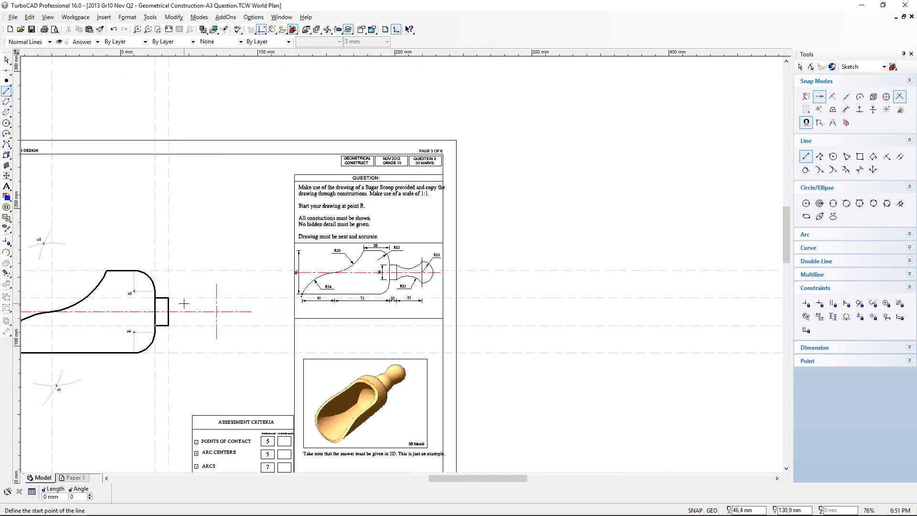
scroll(420, 267, "up", 2)
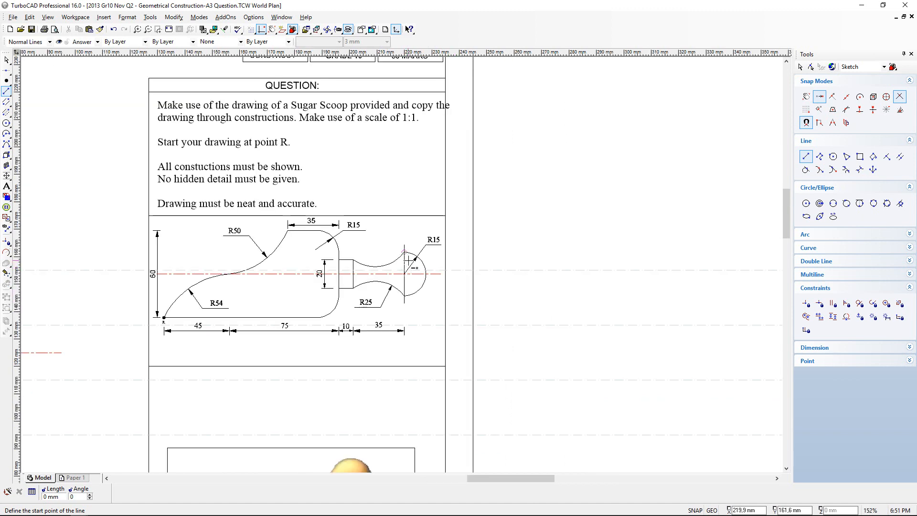
On the Answer layer, draw a 15 mm radius circle with the Arc tool, centred where the handle's vertical and horizontal centre lines cross.
scroll(435, 259, "up", 2)
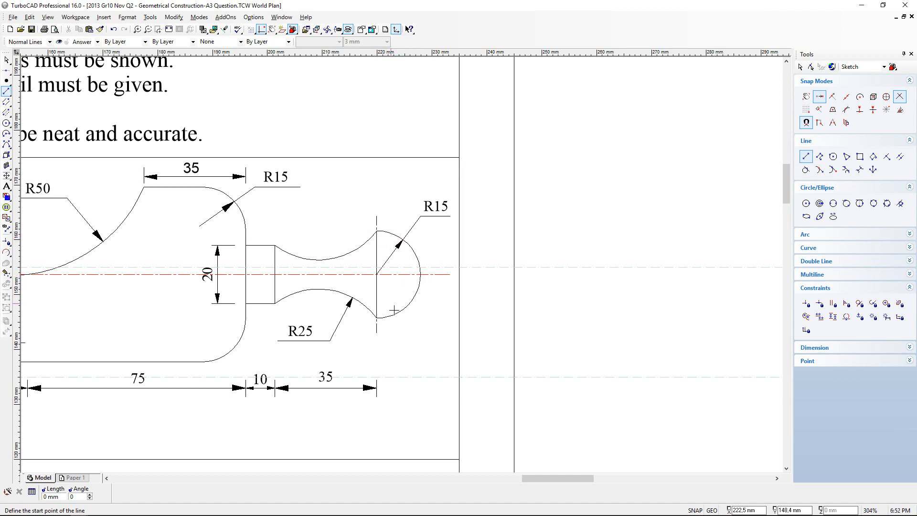
scroll(391, 281, "down", 2)
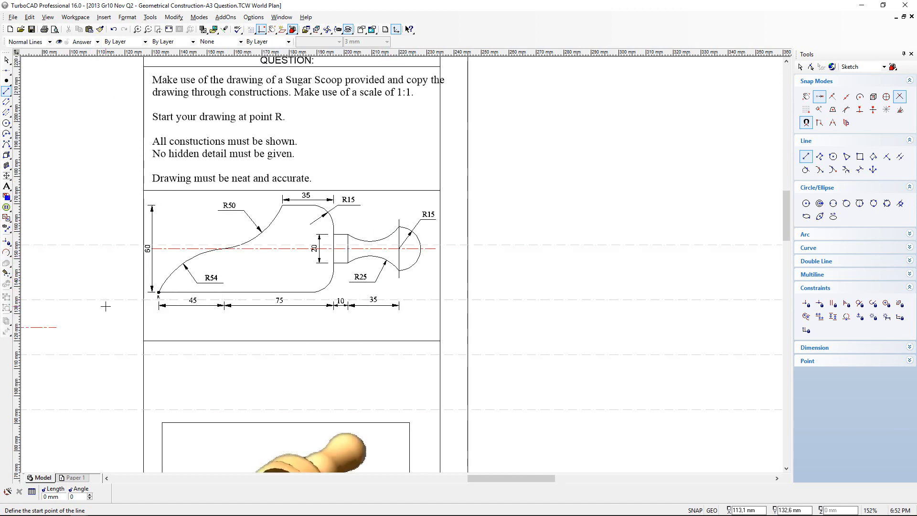
scroll(58, 328, "up", 2)
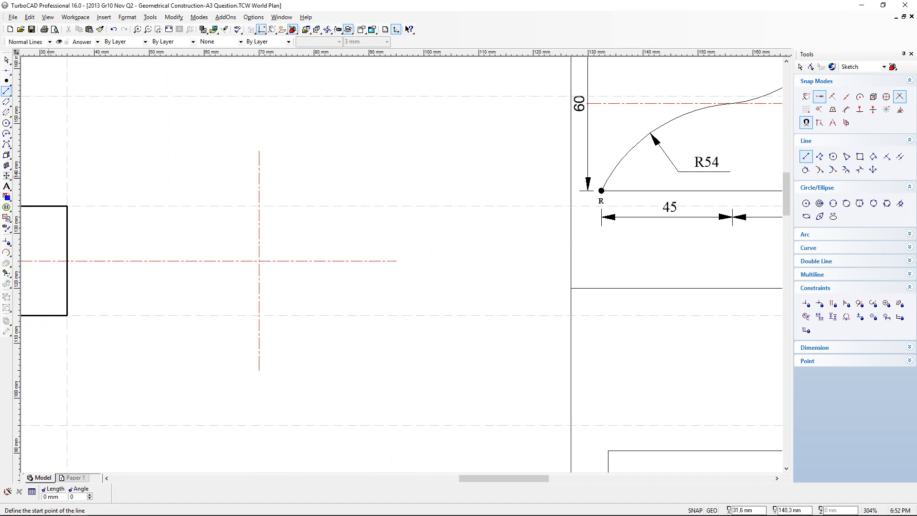
left_click(6, 125)
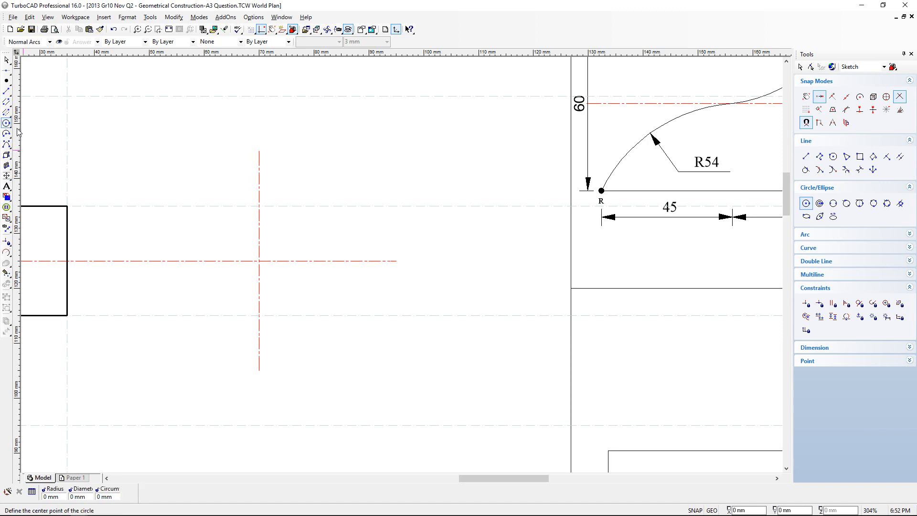
left_click(15, 134)
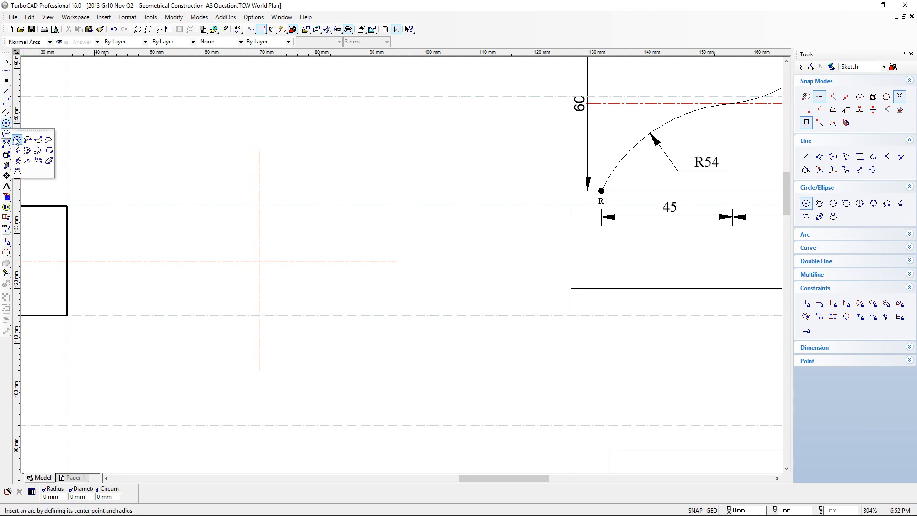
left_click(97, 42)
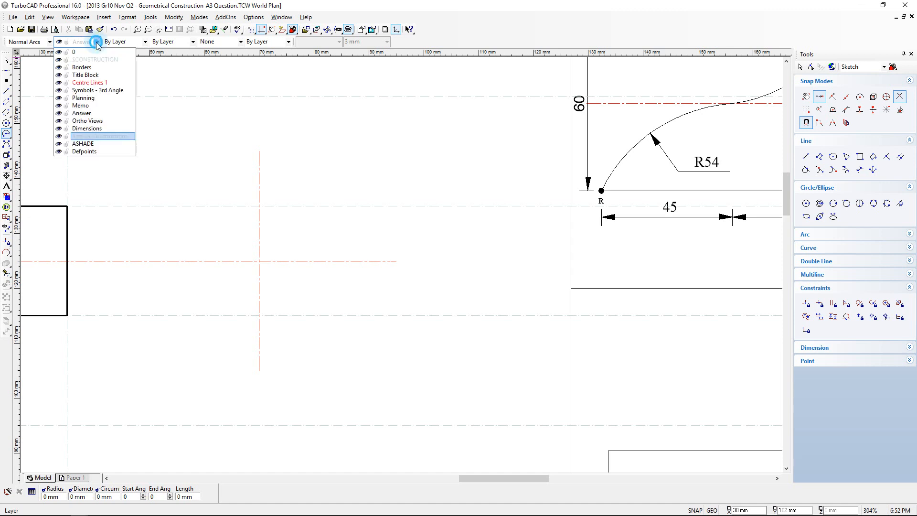
left_click(81, 113)
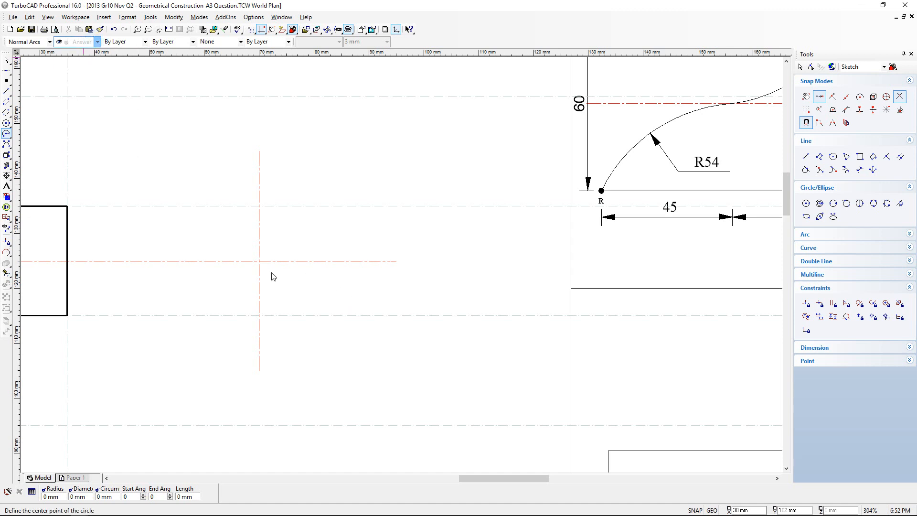
scroll(261, 262, "down", 3)
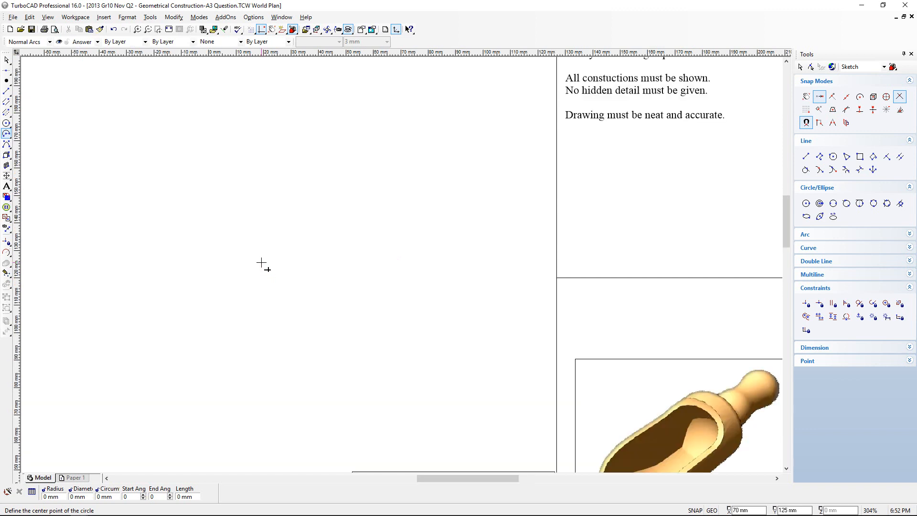
scroll(613, 228, "up", 2)
scroll(393, 265, "up", 2)
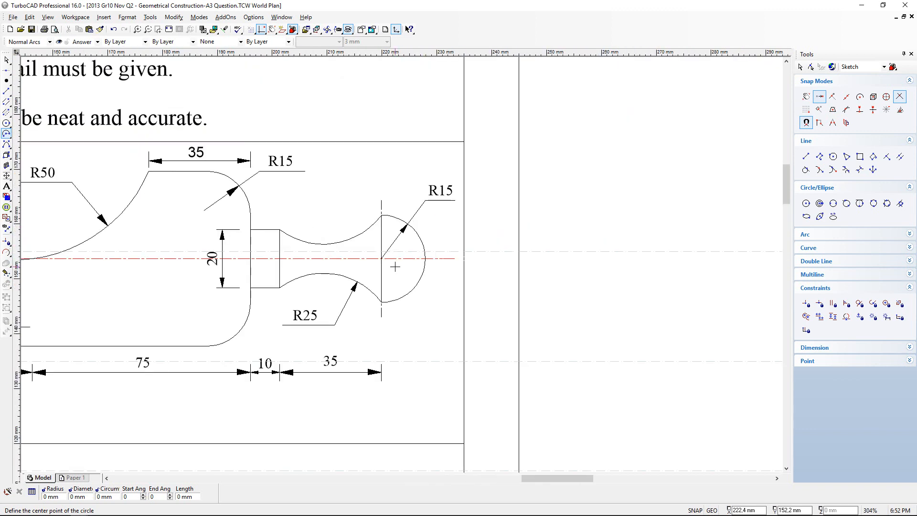
scroll(399, 265, "down", 1)
scroll(102, 289, "down", 1)
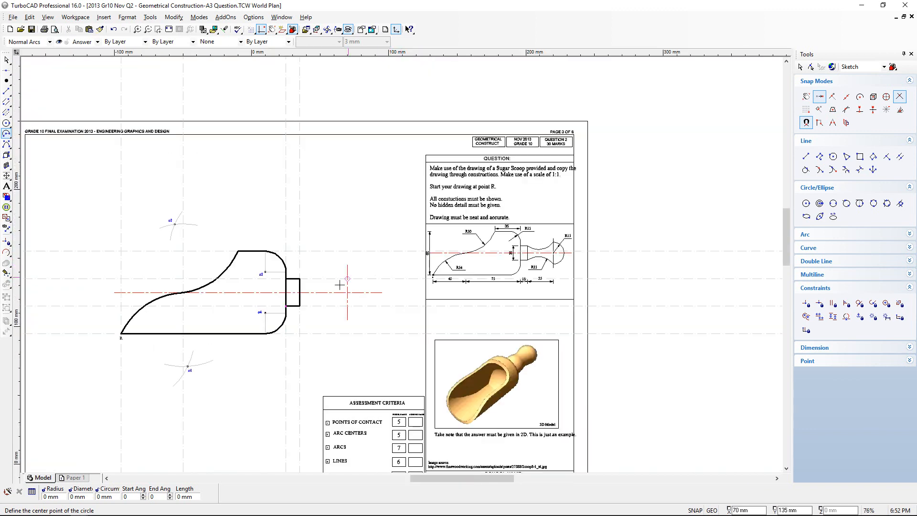
scroll(396, 311, "up", 2)
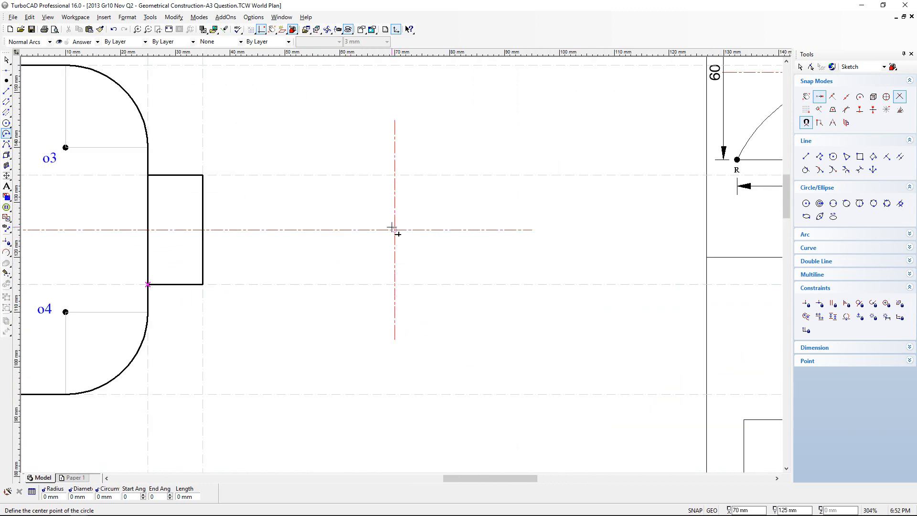
left_click(393, 228)
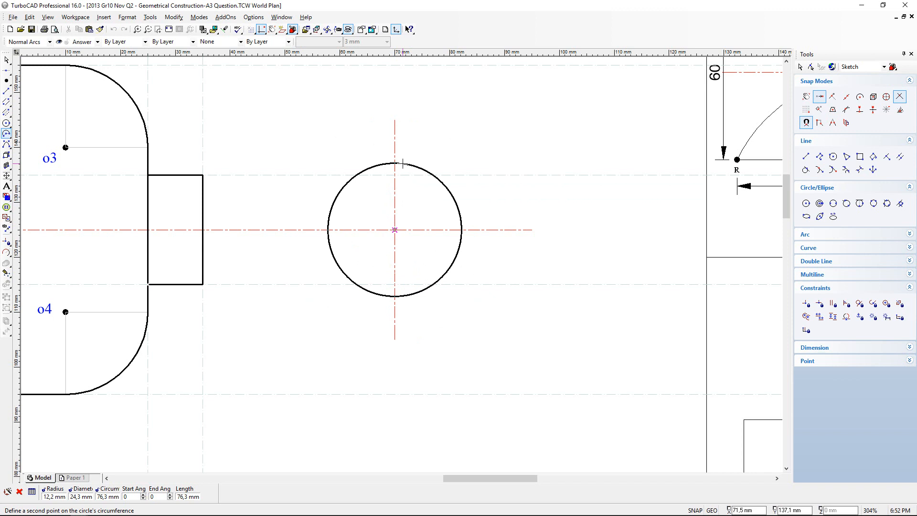
key("Tab")
type("15")
key("Return")
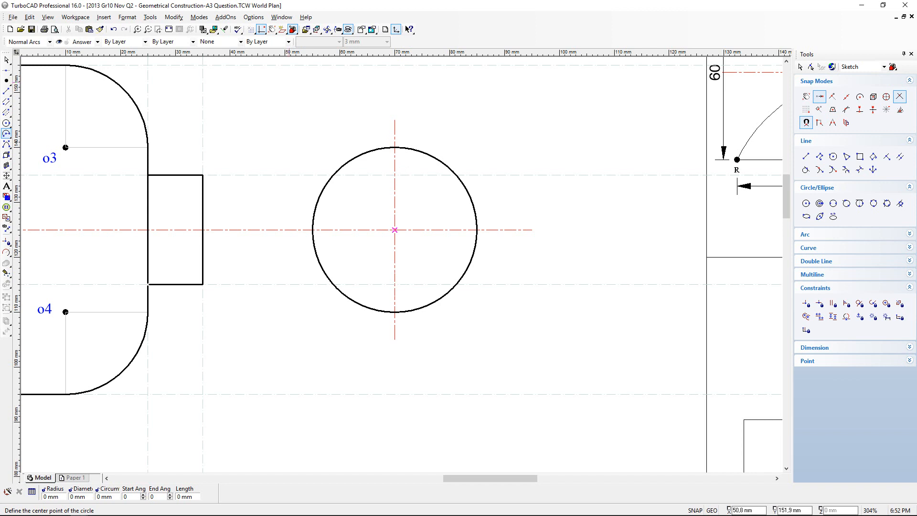
Split the R15 circle at its upper and lower crossings with the vertical centre line and delete the half facing the collar.
left_click(6, 252)
left_click(362, 152)
left_click(395, 147)
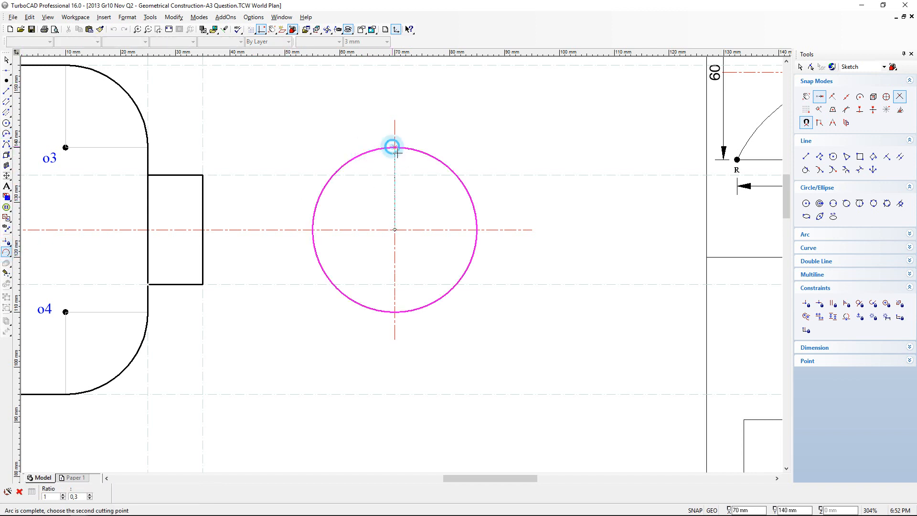
left_click(395, 312)
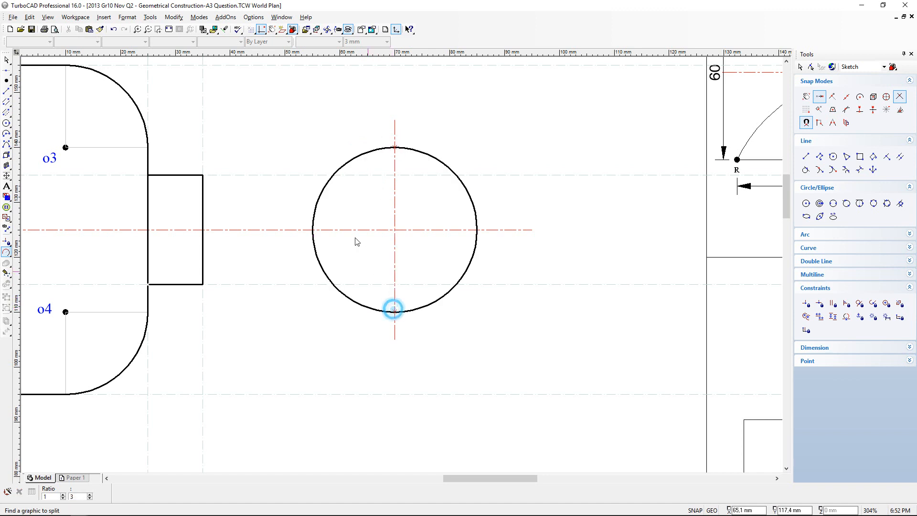
left_click(6, 60)
left_click(351, 168)
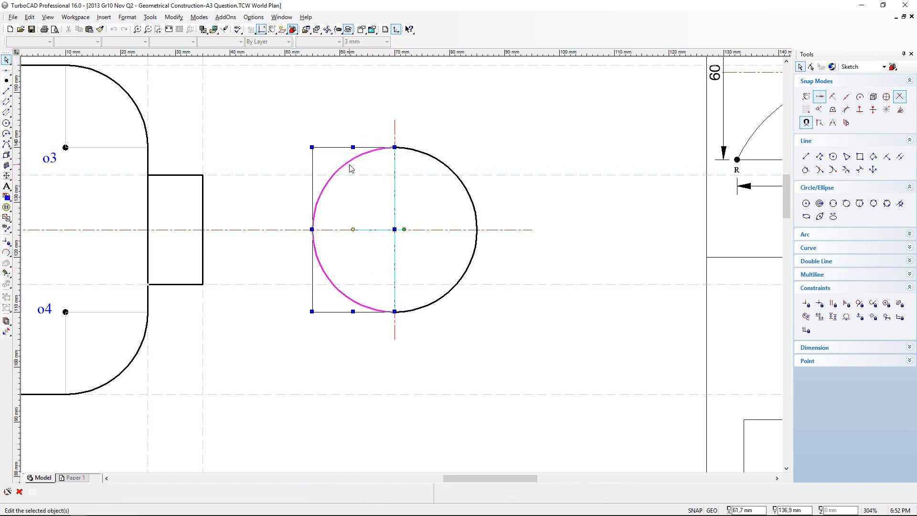
key("Delete")
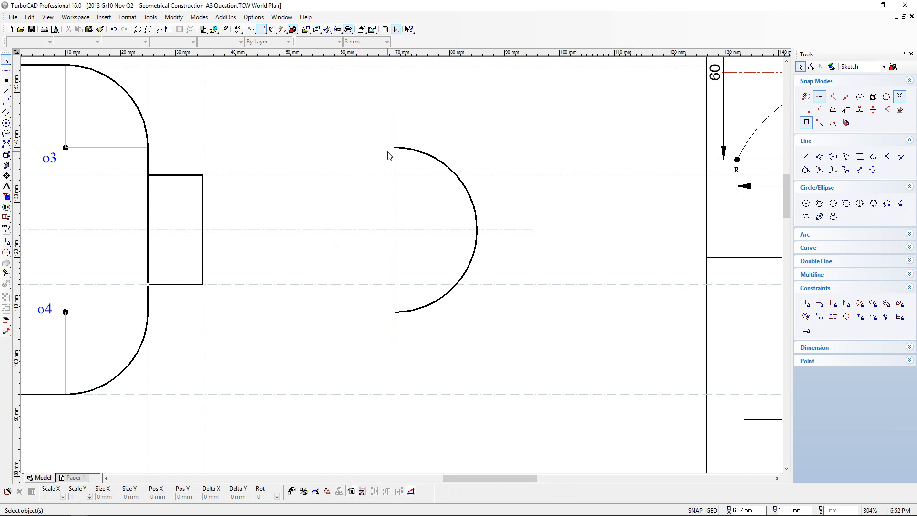
Close the knob's semicircle with a vertical 30 mm line between its upper and lower ends on the Answer layer.
scroll(389, 149, "down", 2)
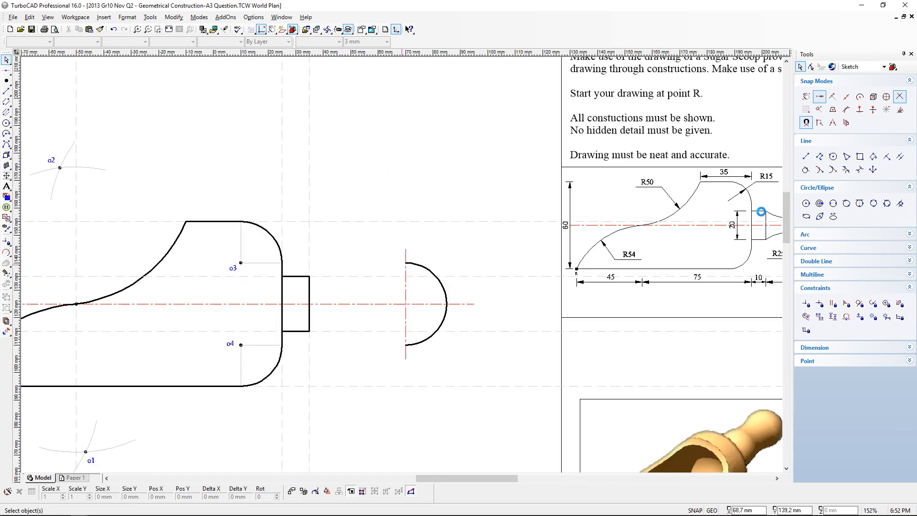
scroll(761, 211, "up", 1)
scroll(470, 286, "up", 1)
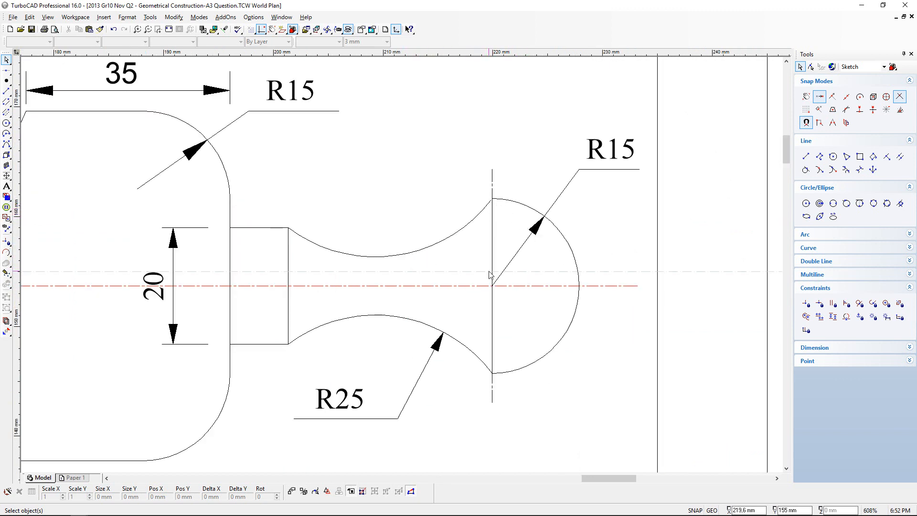
scroll(492, 276, "up", 1)
scroll(403, 269, "down", 1)
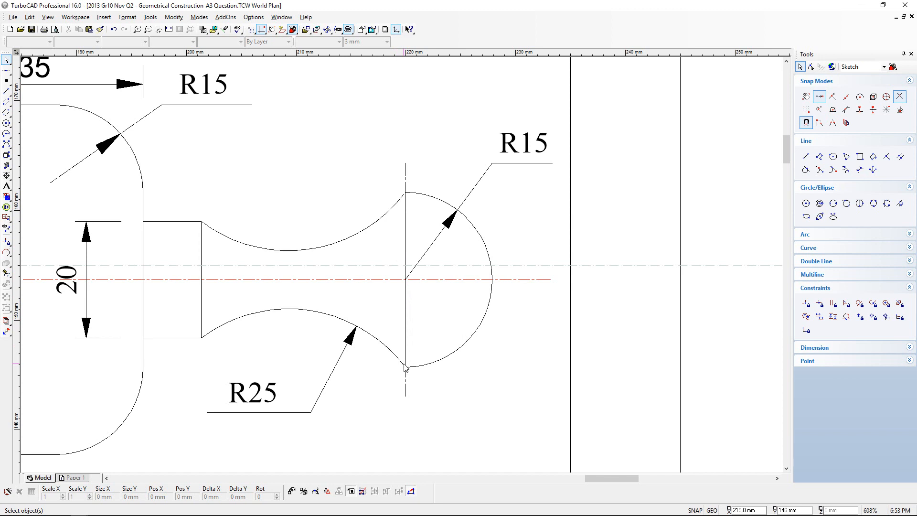
scroll(403, 355, "down", 6)
scroll(139, 282, "down", 2)
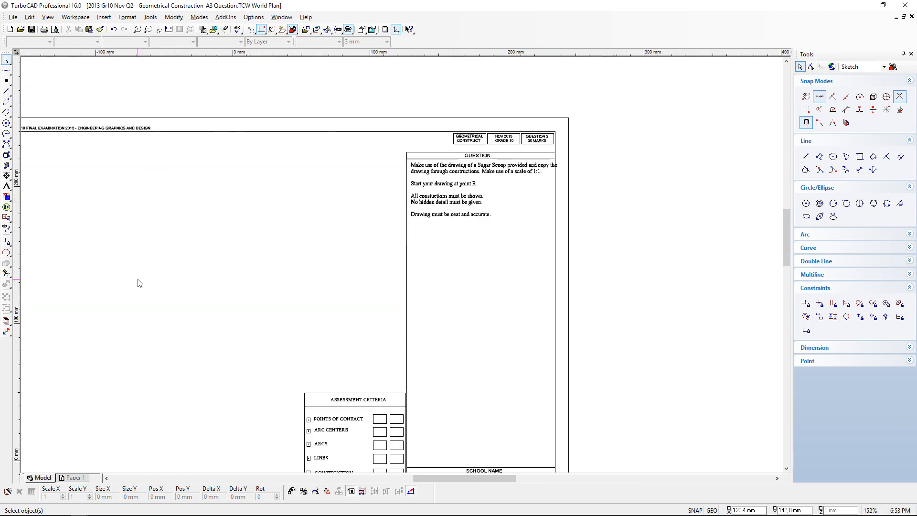
scroll(420, 280, "up", 4)
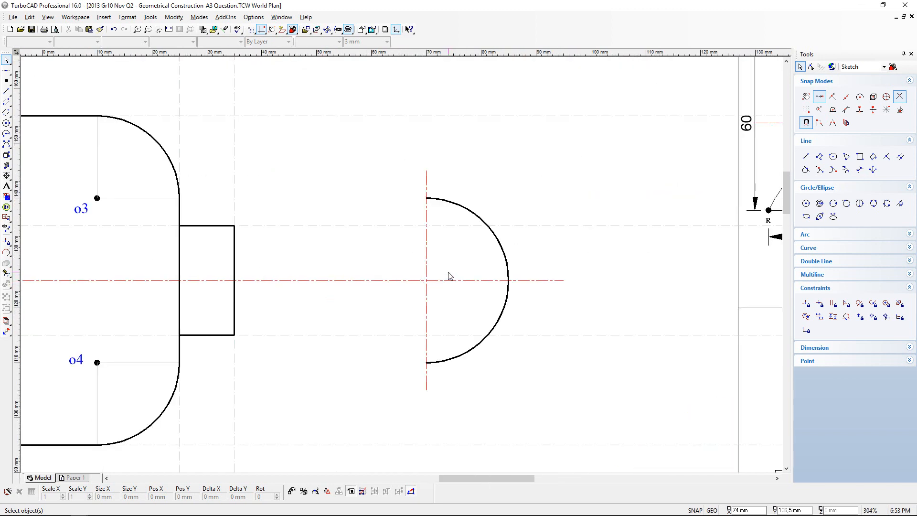
left_click(6, 91)
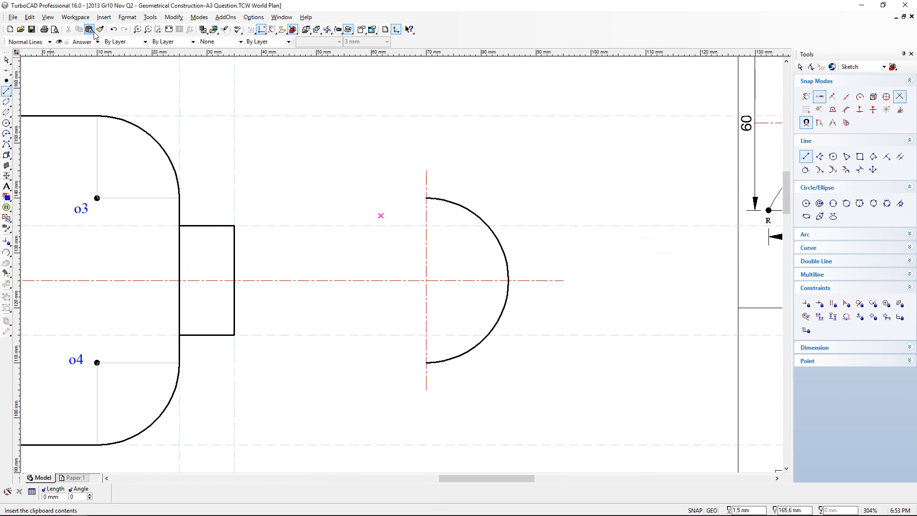
left_click(424, 199)
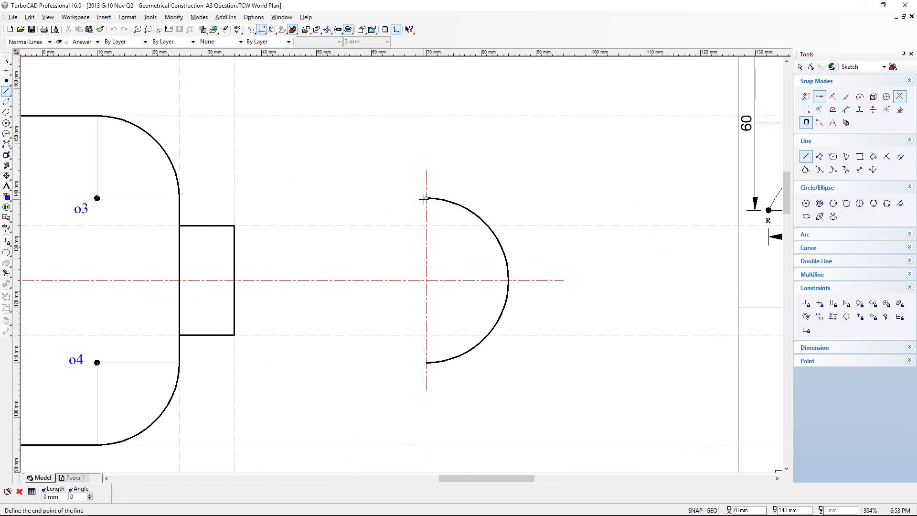
left_click(436, 363)
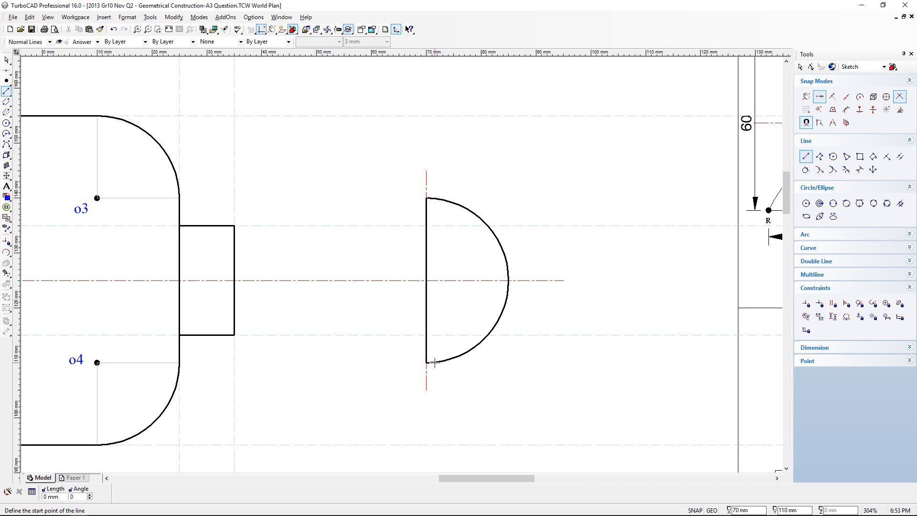
Examine where the R25 neck arcs meet the collar corners and the knob's ends in the given drawing.
scroll(427, 363, "down", 2)
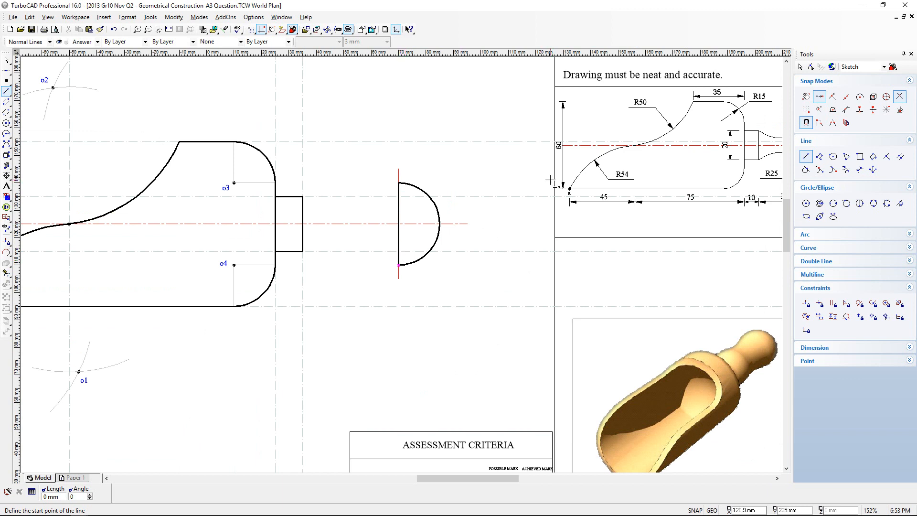
scroll(762, 126, "up", 2)
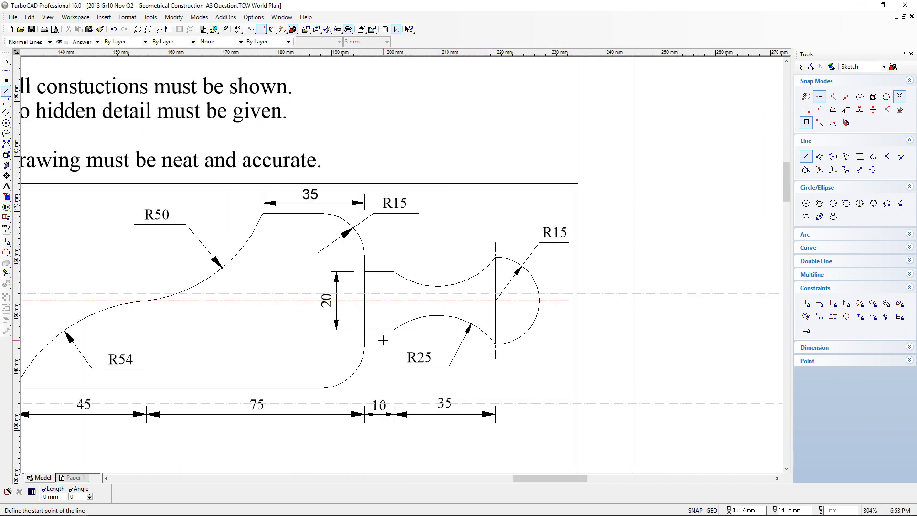
scroll(439, 240, "up", 2)
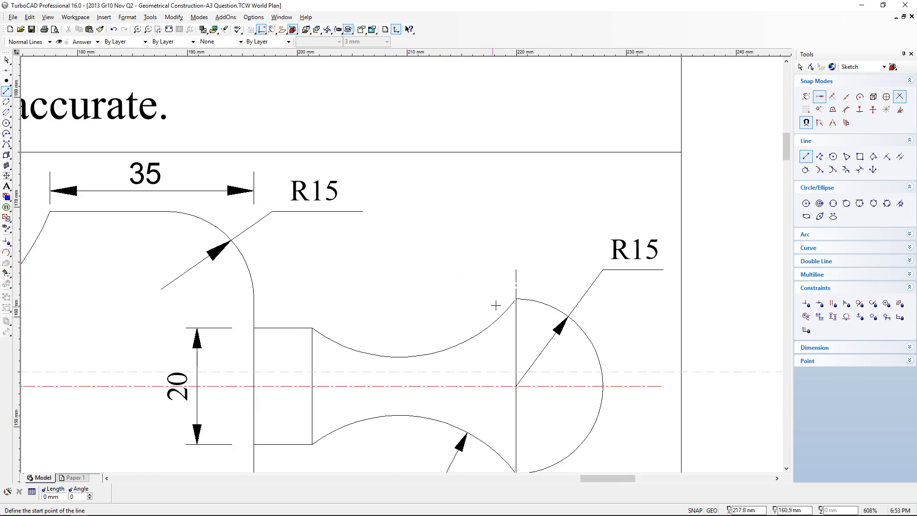
scroll(277, 340, "down", 2)
scroll(425, 339, "up", 4)
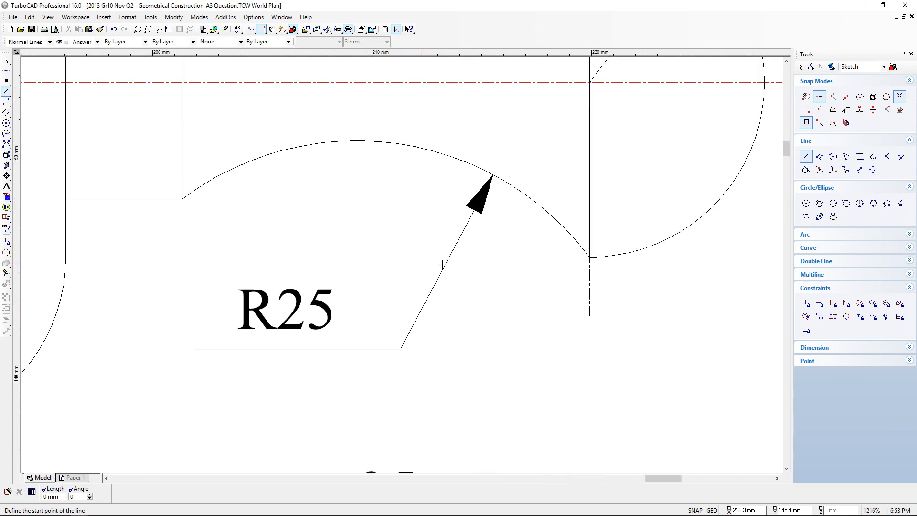
scroll(390, 349, "down", 4)
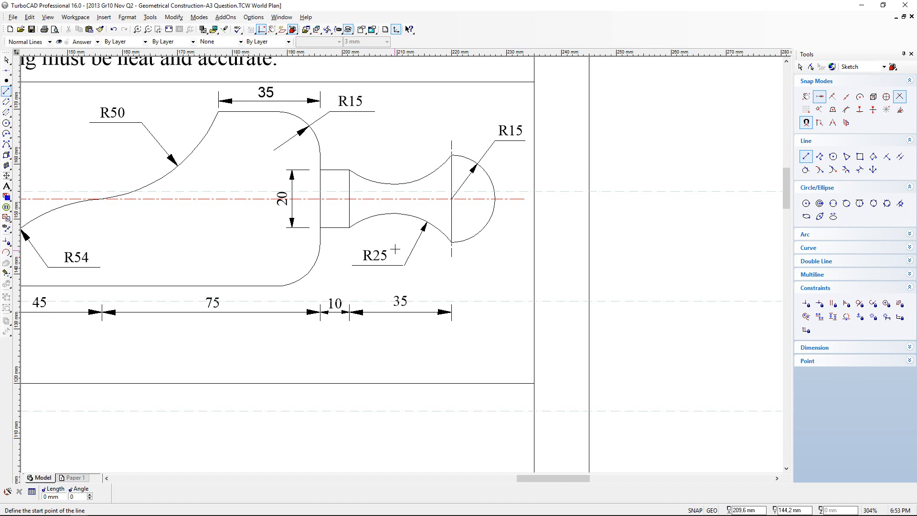
scroll(395, 248, "down", 4)
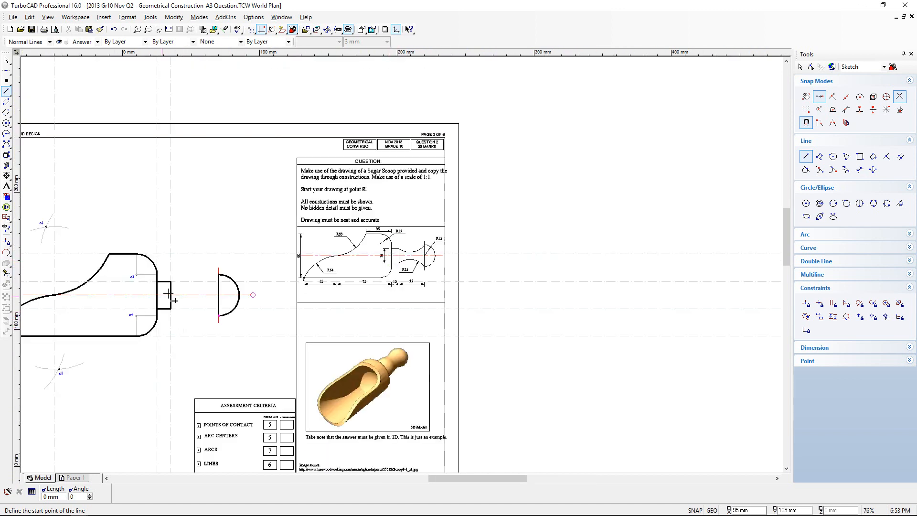
scroll(401, 263, "up", 4)
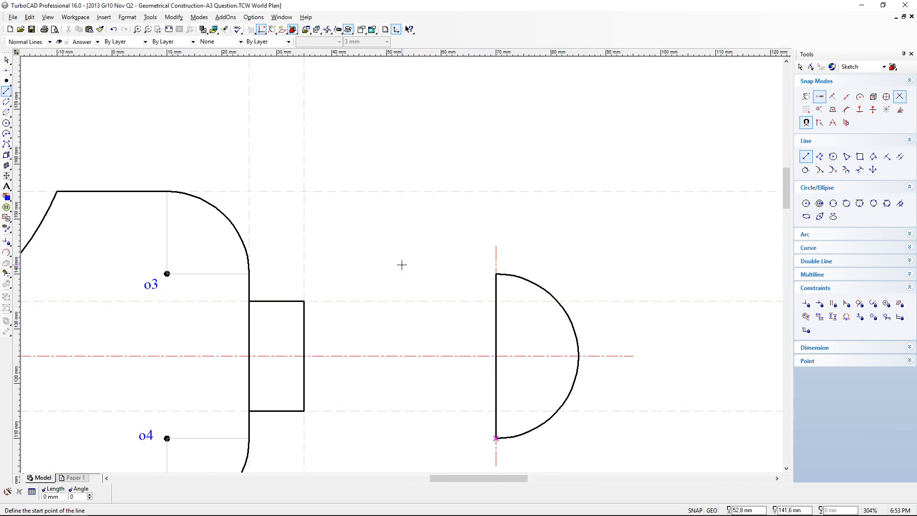
On the Answer Constructions layer, draw a 25 mm radius circle centred on the collar's upper corner facing the knob.
left_click(6, 122)
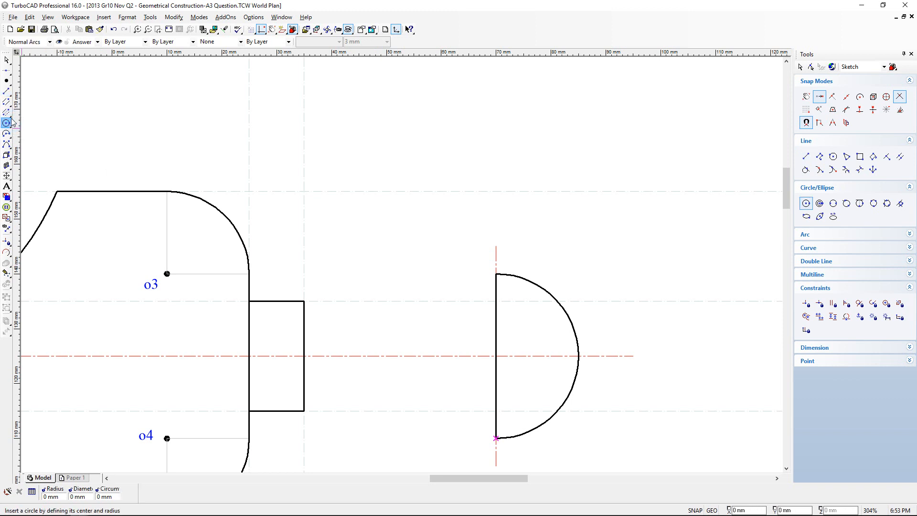
left_click(98, 42)
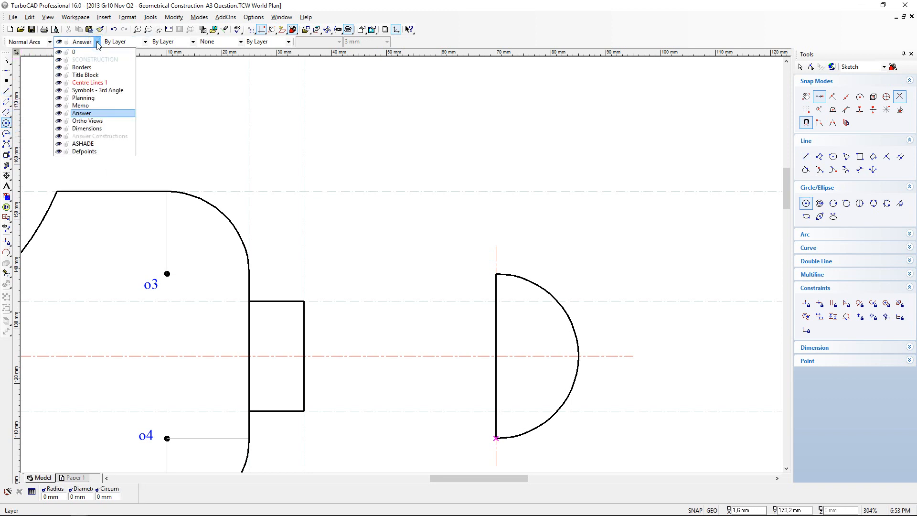
left_click(98, 136)
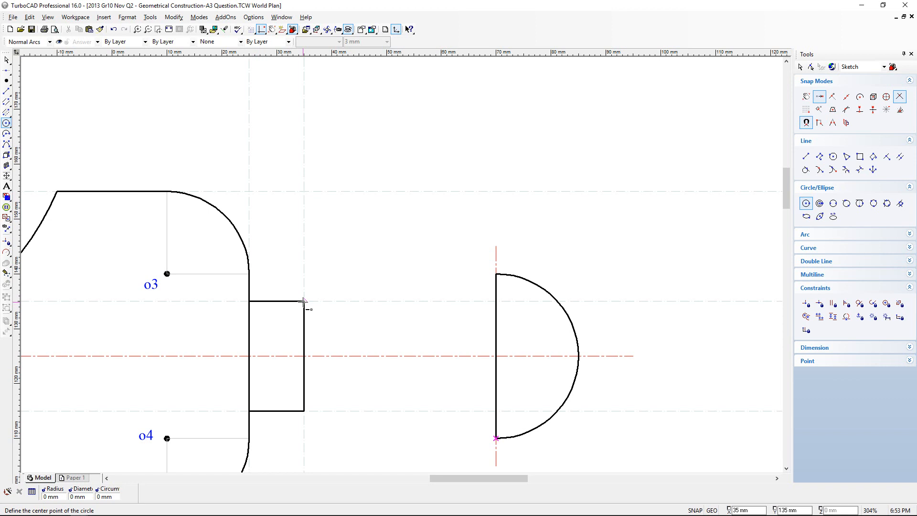
scroll(304, 301, "down", 5)
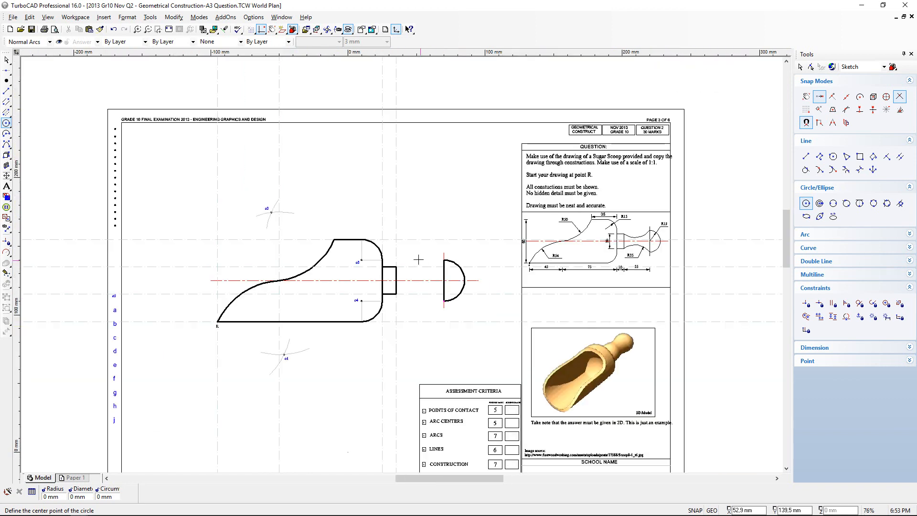
scroll(635, 264, "up", 5)
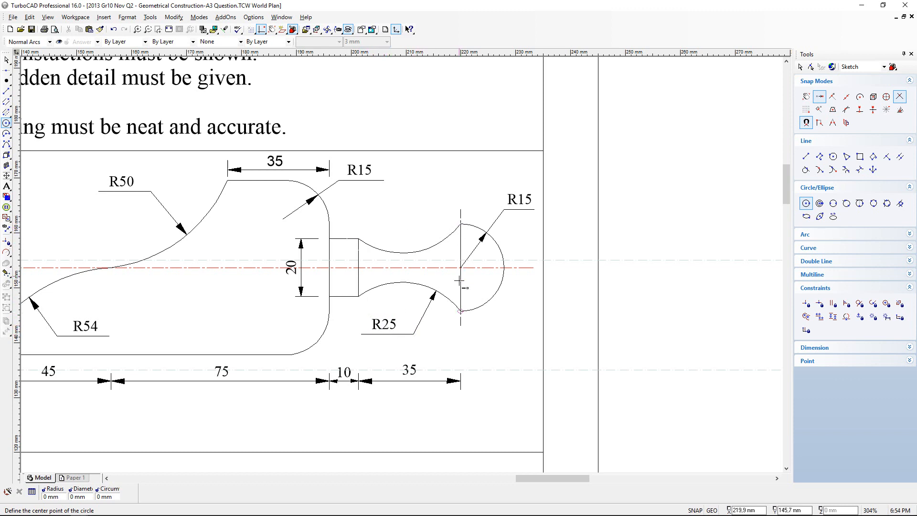
scroll(461, 311, "down", 2)
middle_click_drag(168, 311, 403, 266)
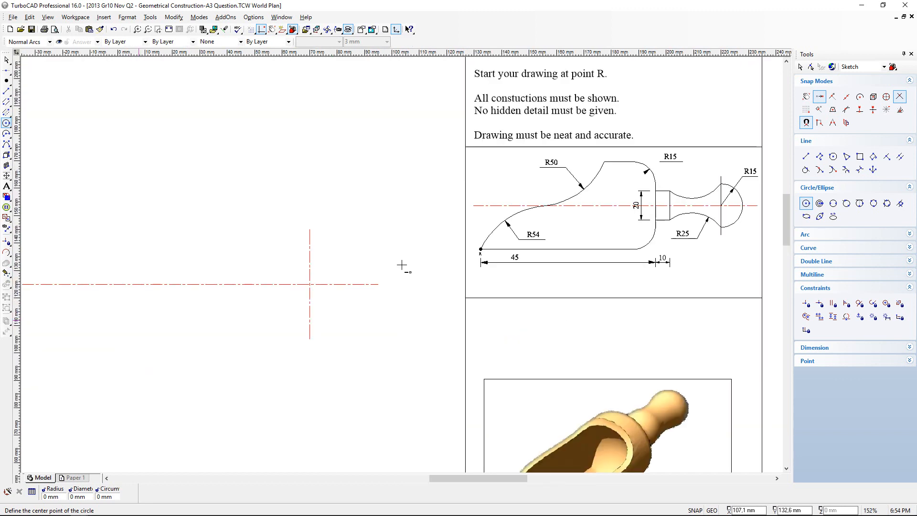
left_click(213, 257)
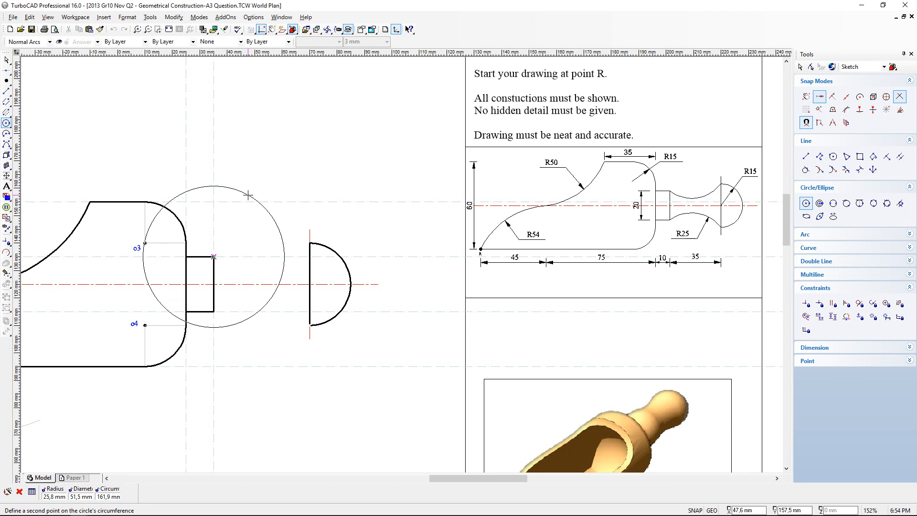
type("25")
key("Return")
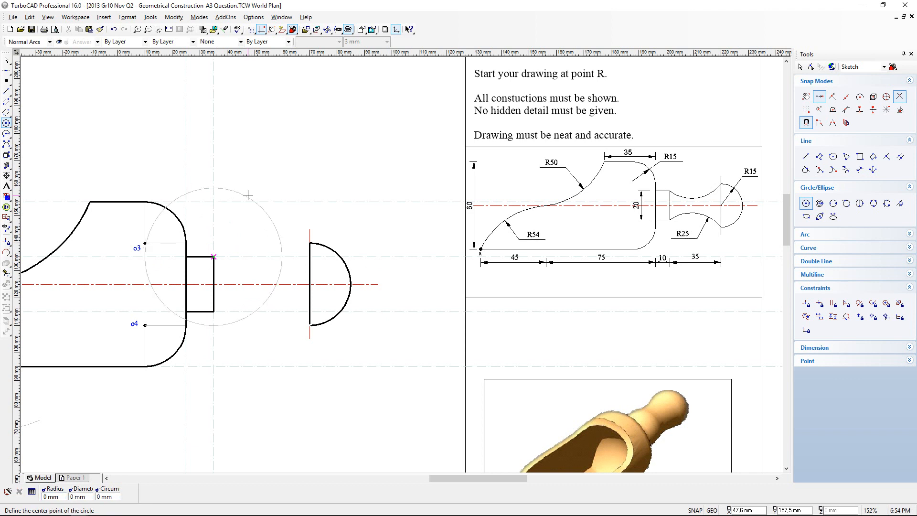
Draw a second 25 mm radius construction circle centred on the upper end of the knob's vertical line.
scroll(250, 266, "up", 2)
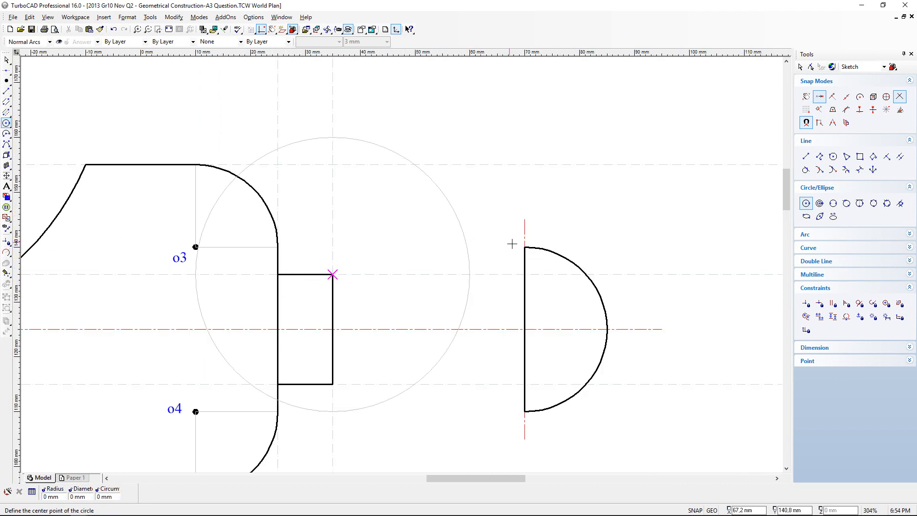
left_click(524, 248)
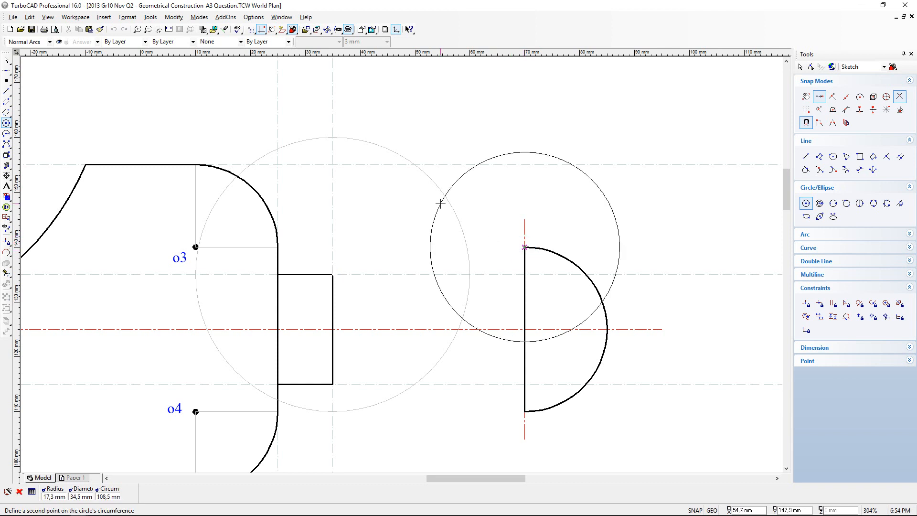
type("25")
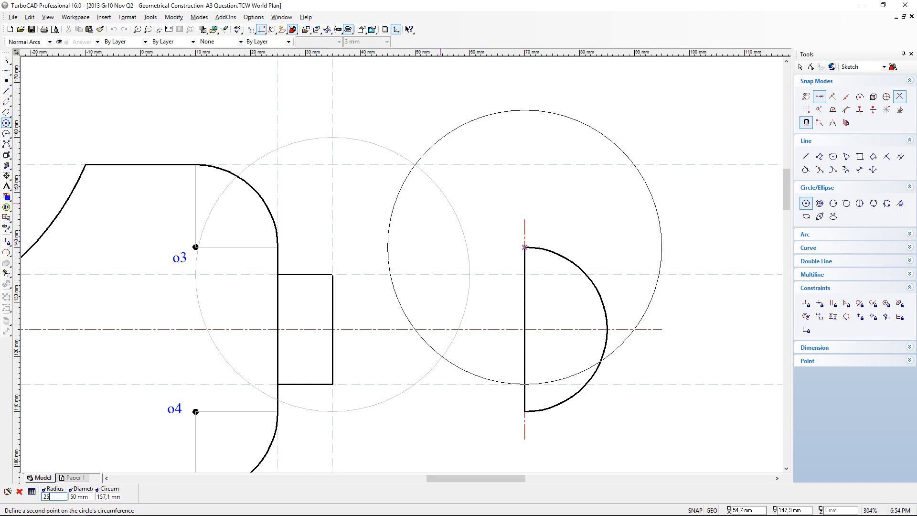
key("Return")
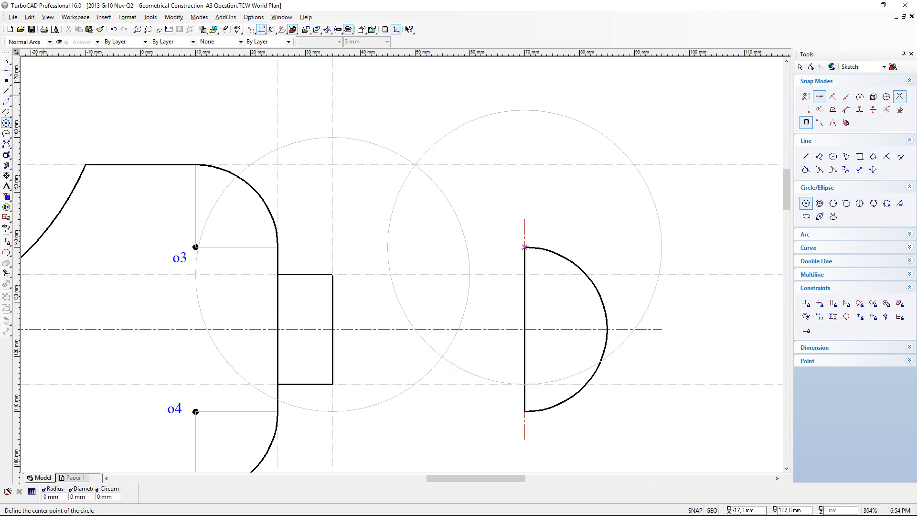
Split both R25 construction circles a short distance on each side of their upper crossing point.
left_click(6, 252)
left_click(365, 139)
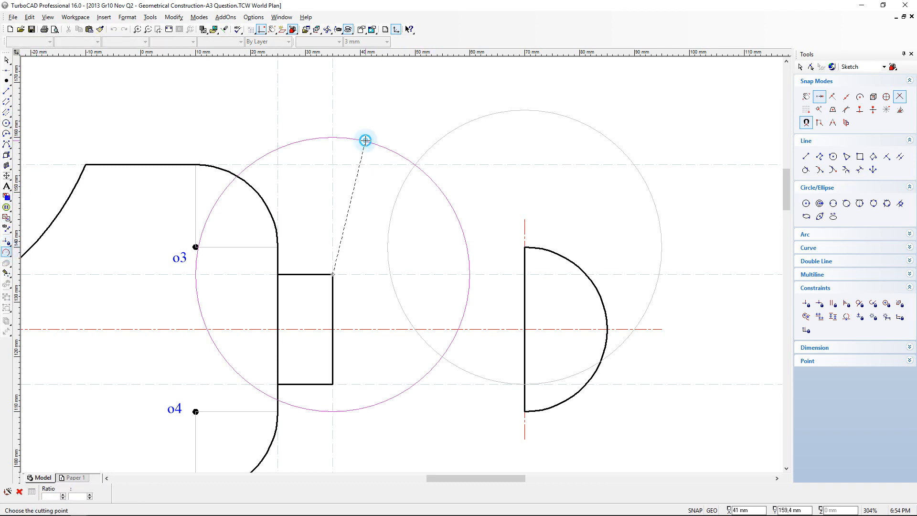
left_click(407, 110)
left_click(485, 179)
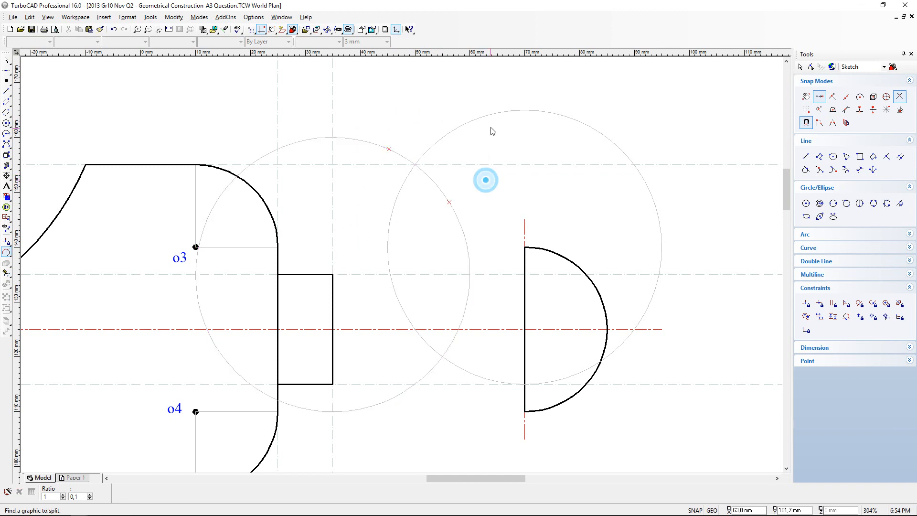
left_click(484, 114)
left_click(428, 99)
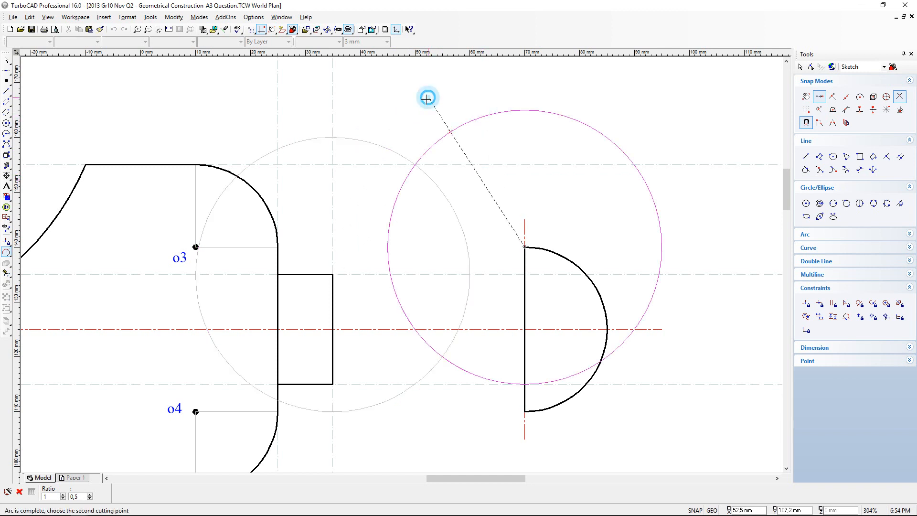
left_click(352, 186)
Delete the large remainders of both R25 construction circles, keeping only the short arcs that cross above the neck.
left_click(6, 60)
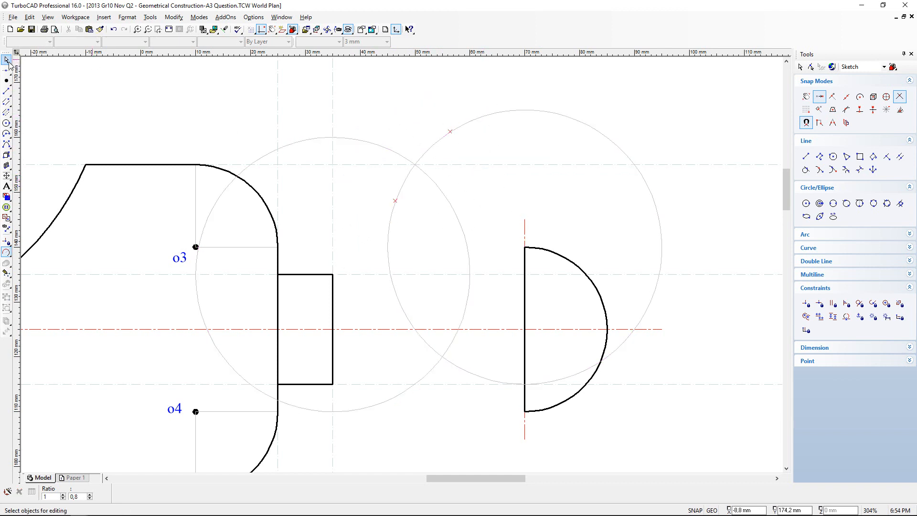
left_click(410, 352)
mouse_move(449, 354)
left_mouse_down()
mouse_move(459, 374)
mouse_move(449, 370)
left_mouse_up()
key("Delete")
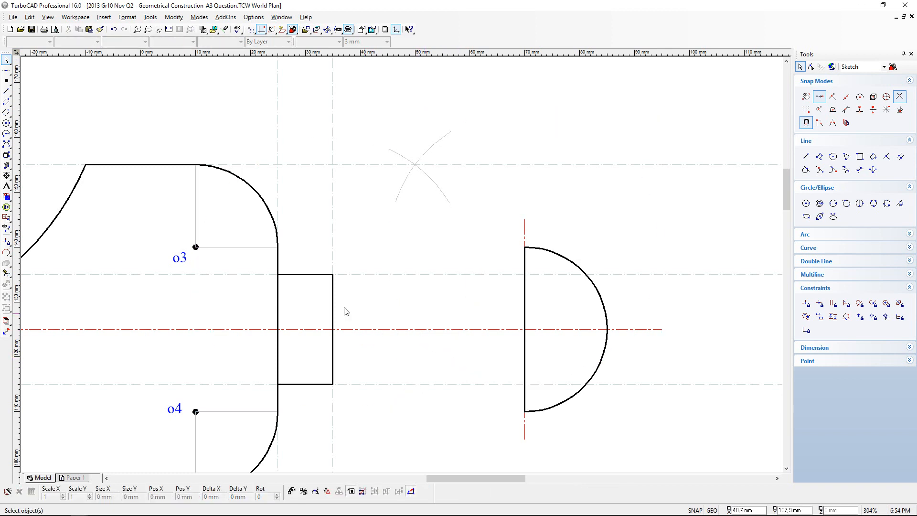
Clear the two horizontal construction lines through the collar's edges and the vertical one along its knob-side end.
left_click(29, 17)
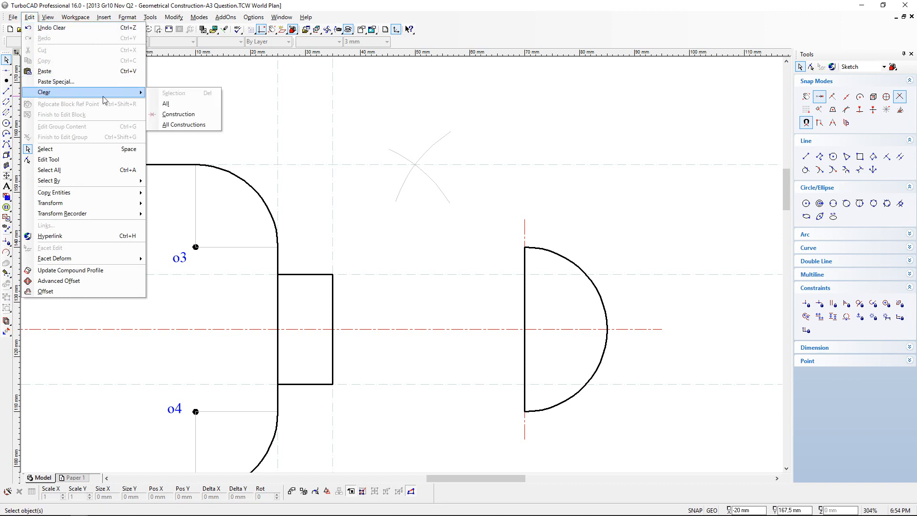
left_click(239, 112)
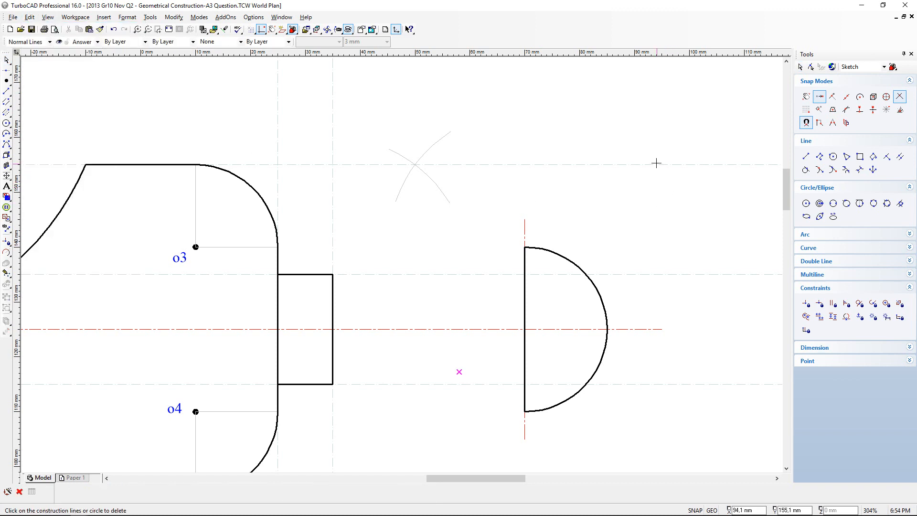
left_click(641, 276)
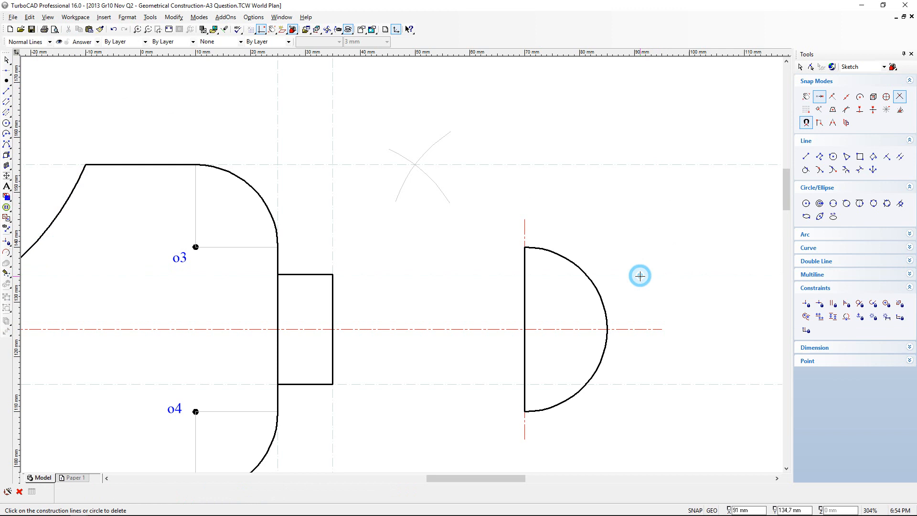
left_click(655, 386)
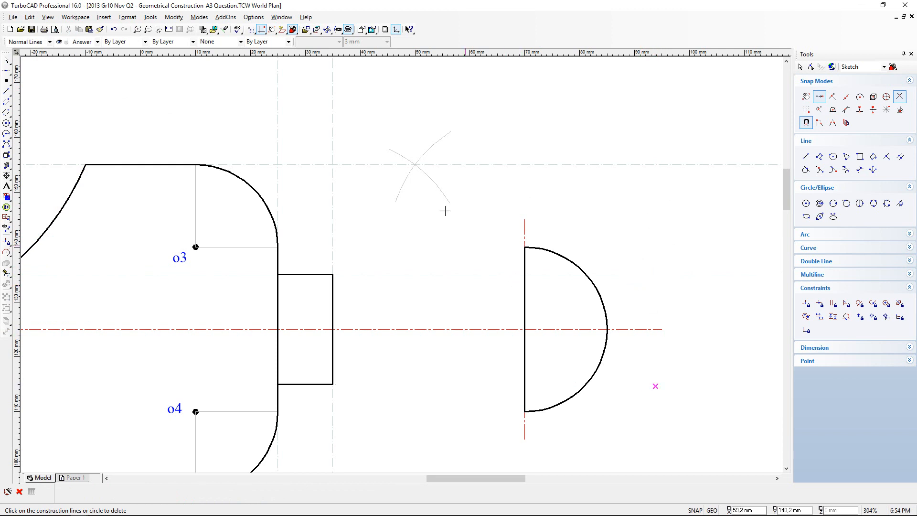
left_click(332, 117)
left_click(7, 59)
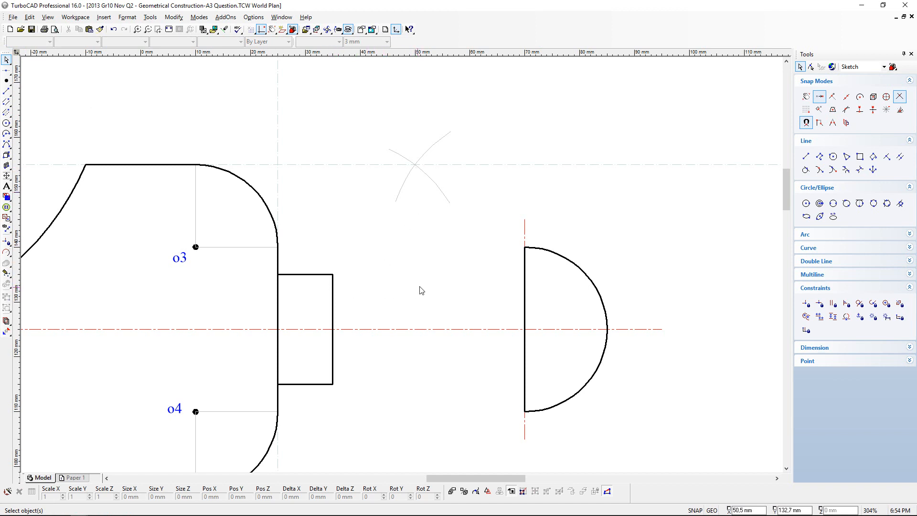
Move the lowest spare dot from the sheet's border column onto the crossing of the two short R25 arcs.
scroll(520, 259, "down", 6)
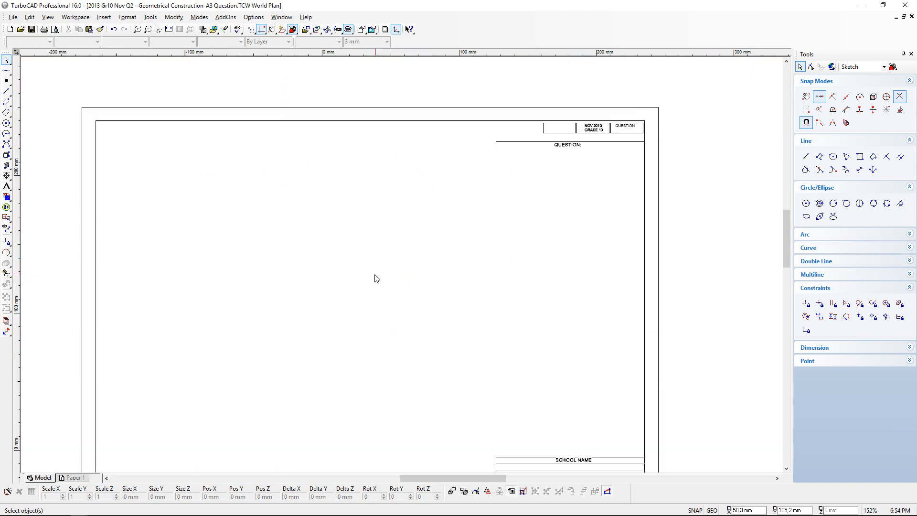
left_click(89, 224)
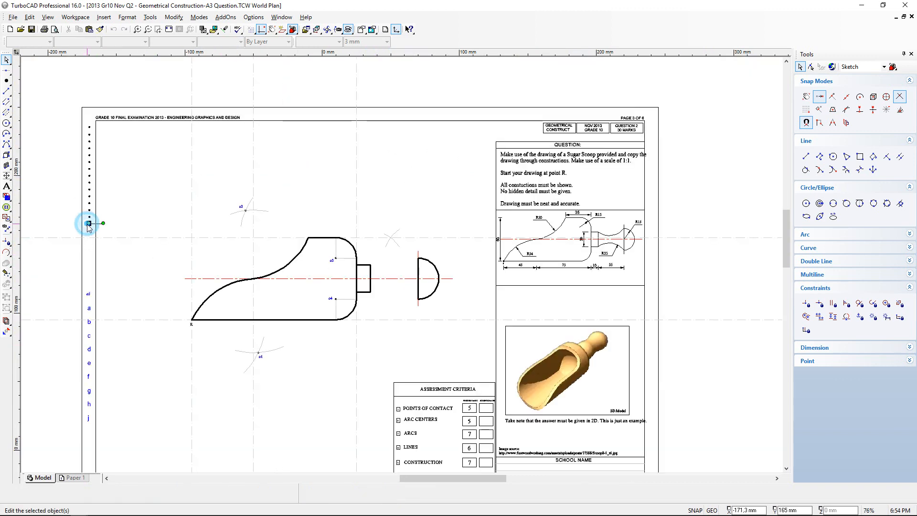
left_click(89, 224)
scroll(418, 243, "up", 10)
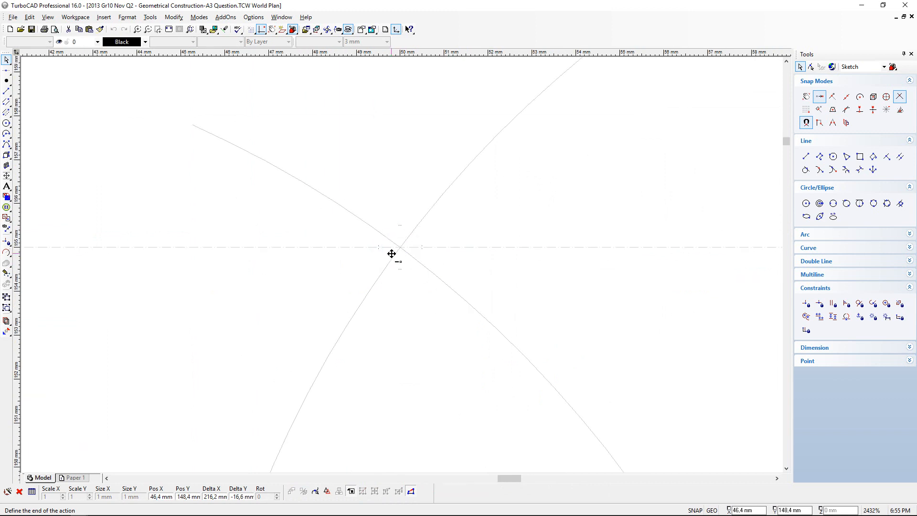
left_click(400, 250)
left_click(414, 342)
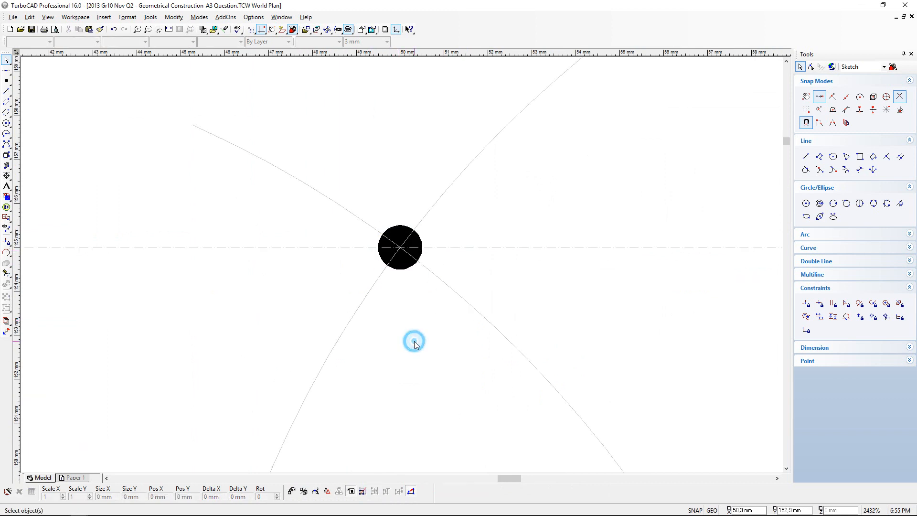
Move the o5 label from the sheet's border column to just above the new arc-centre dot.
scroll(402, 268, "down", 8)
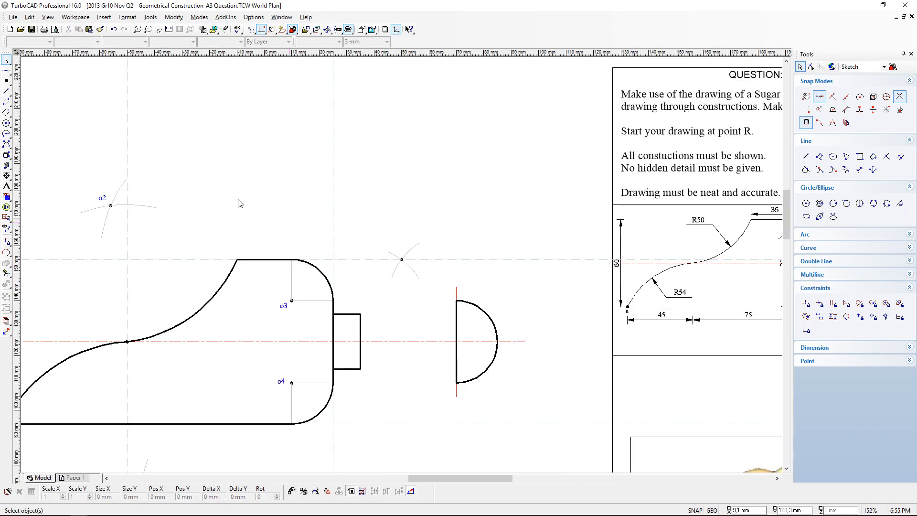
middle_click_drag(130, 169, 401, 273)
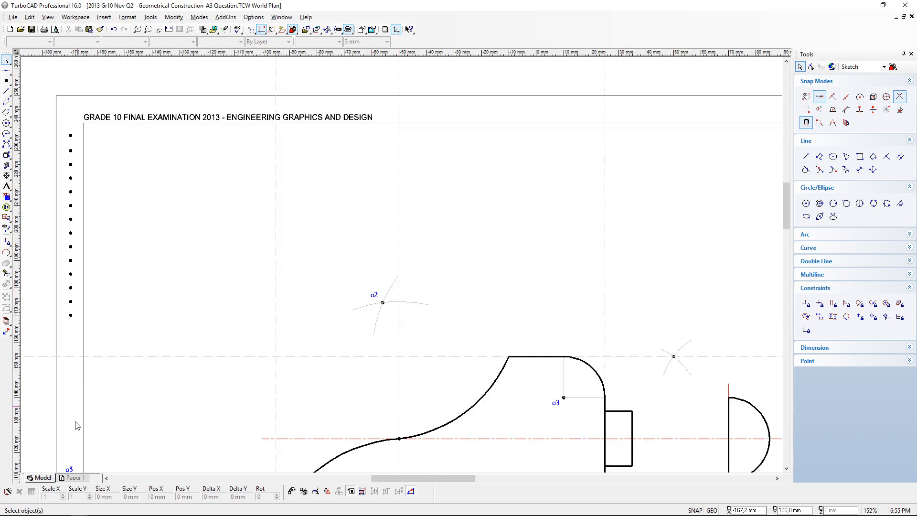
scroll(72, 471, "up", 2)
left_click(402, 269)
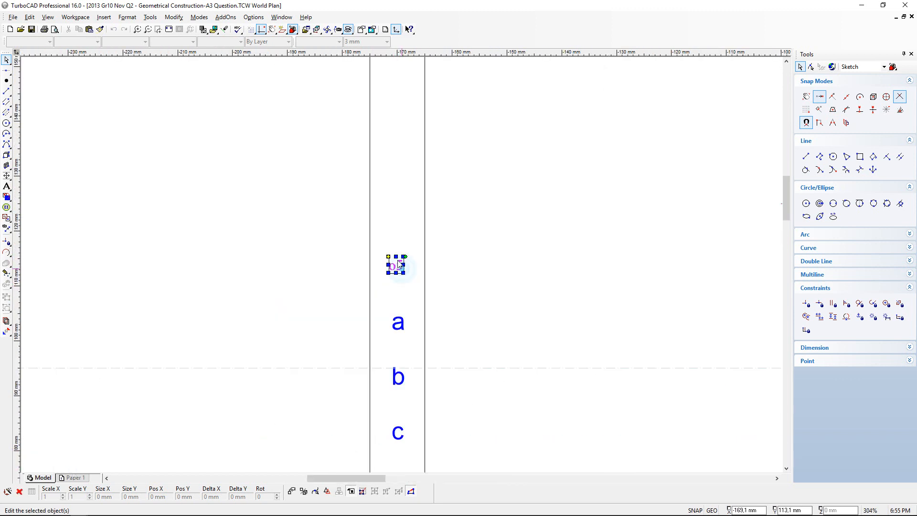
left_click(389, 258)
scroll(389, 258, "down", 2)
scroll(651, 241, "up", 2)
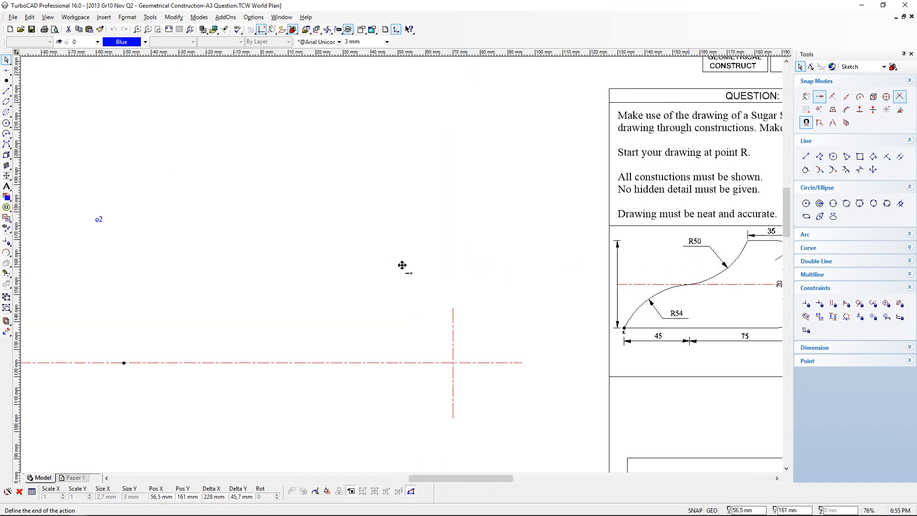
left_click(387, 267)
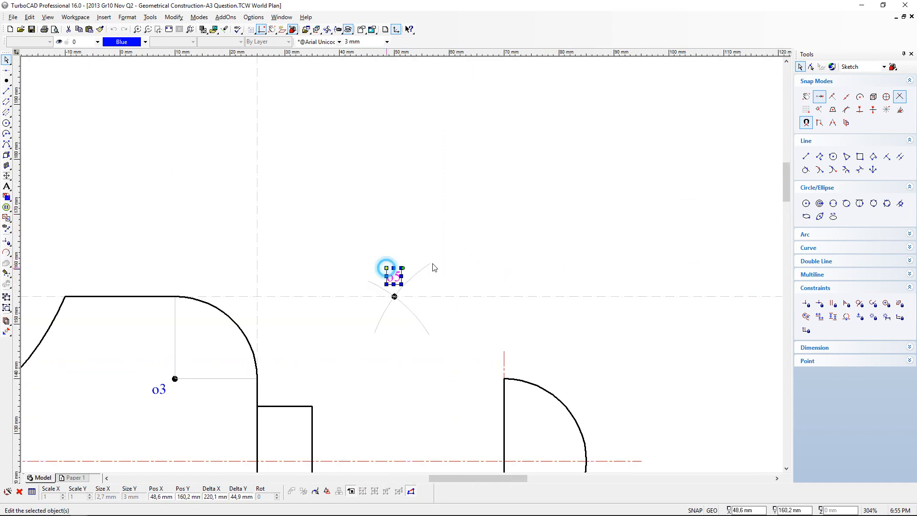
left_click(462, 257)
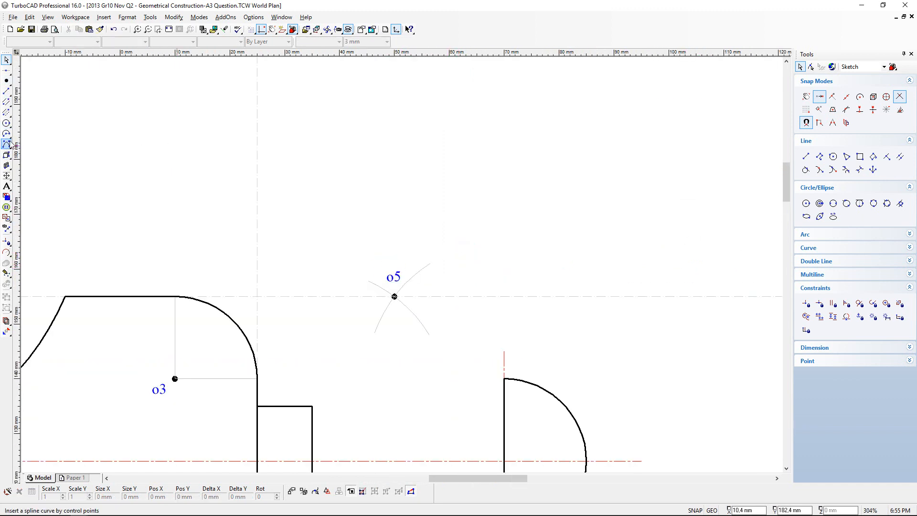
Draw a 25 mm radius circle on the Answer layer, centred at o5 and passing through the knob's upper corner.
left_click(6, 124)
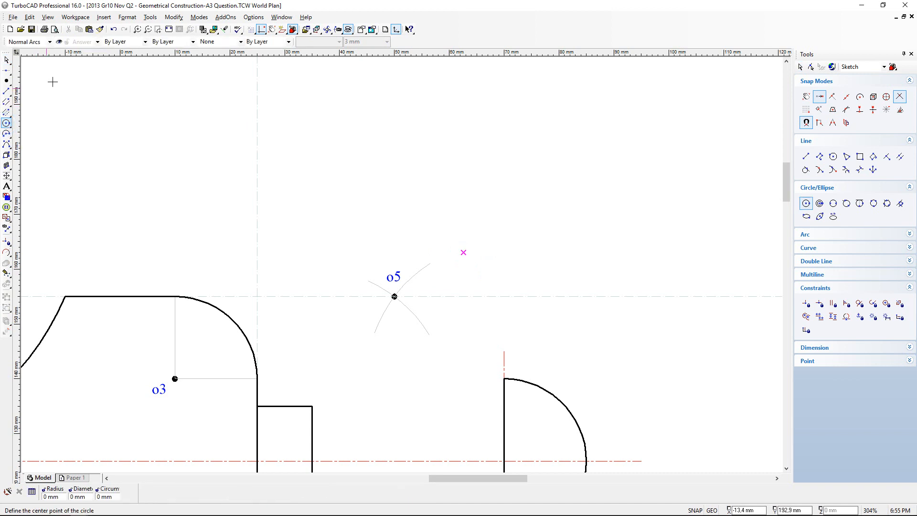
left_click(97, 42)
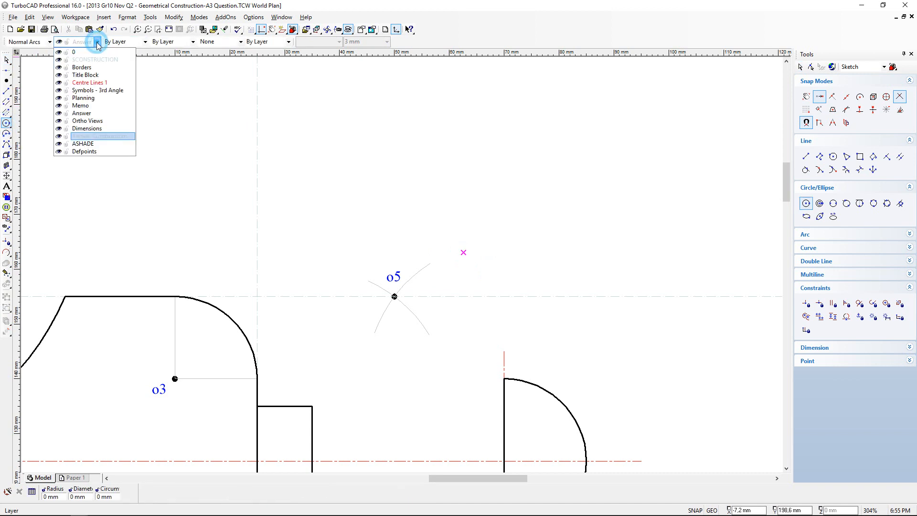
left_click(88, 114)
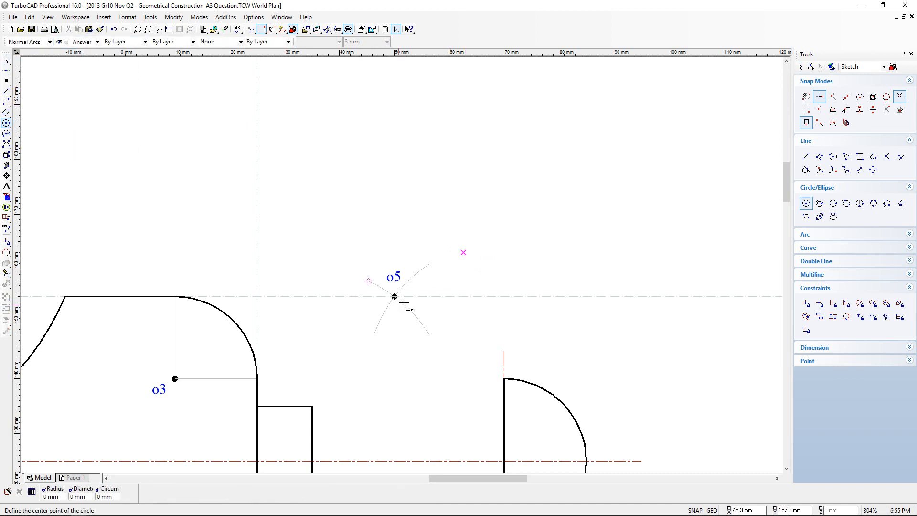
scroll(400, 311, "up", 5)
scroll(384, 193, "down", 1)
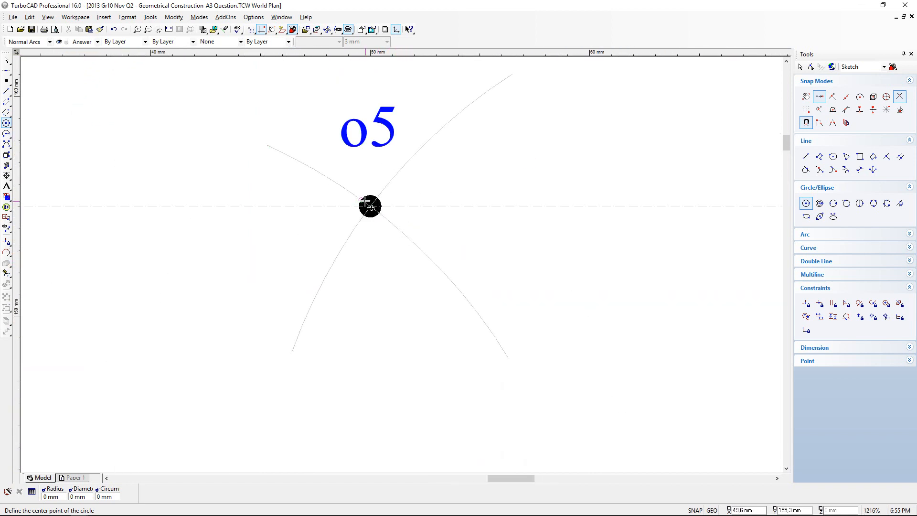
scroll(403, 250, "up", 1)
left_click(415, 275)
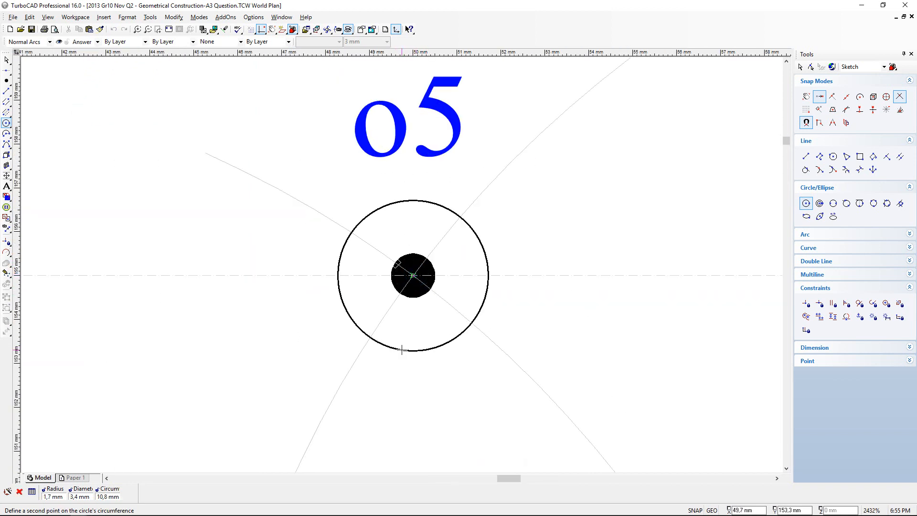
scroll(430, 297, "down", 5)
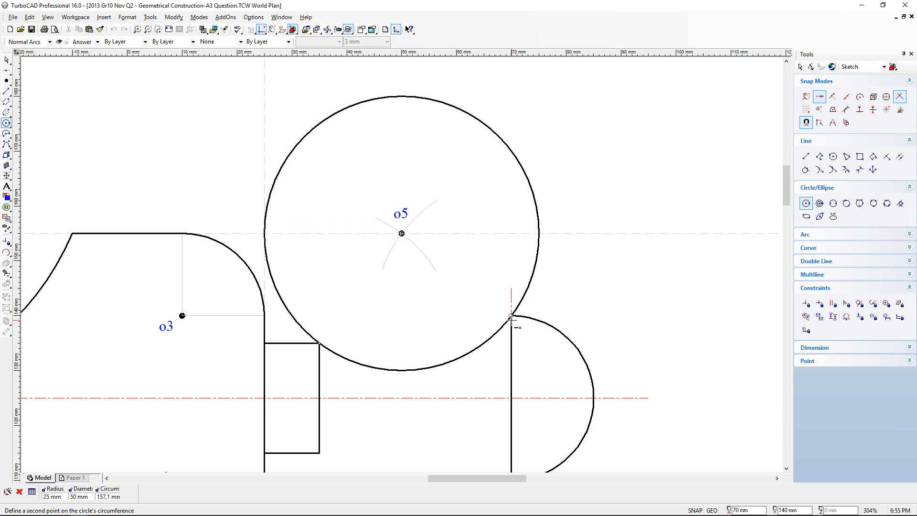
scroll(512, 318, "up", 2)
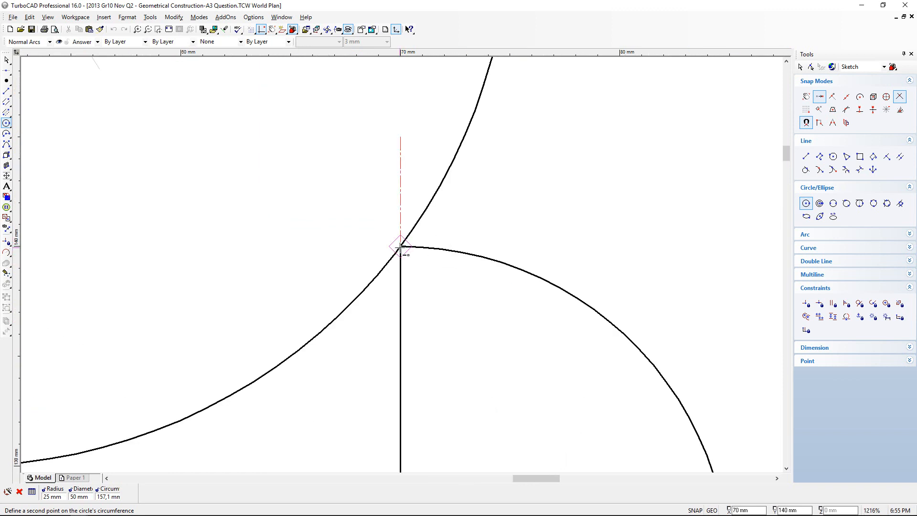
left_click(401, 246)
Split the circle at the knob's and collar's upper corners and delete its large upper part, keeping the neck arc.
scroll(401, 265, "down", 2)
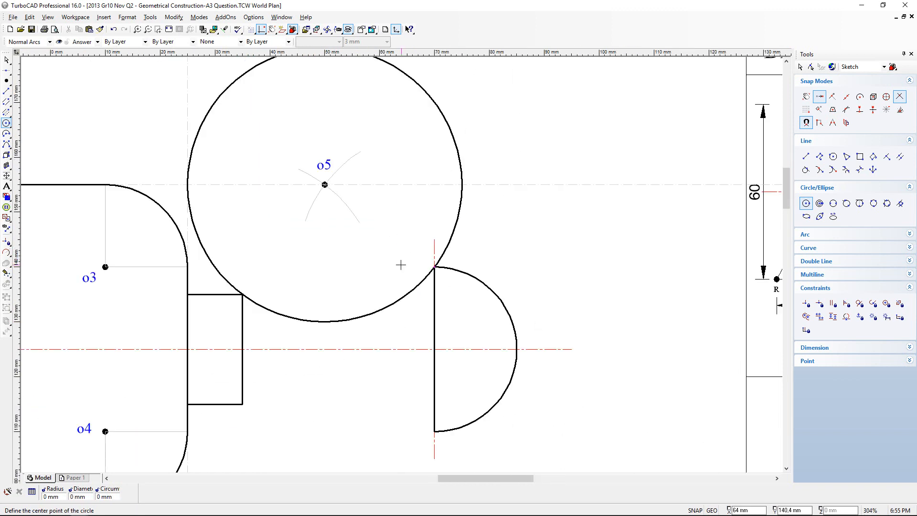
left_click(6, 252)
left_click(460, 234)
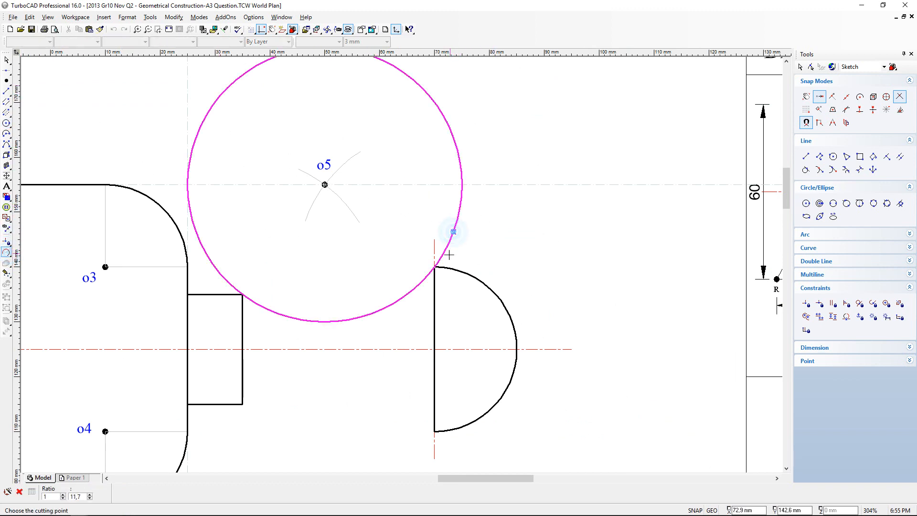
left_click(435, 267)
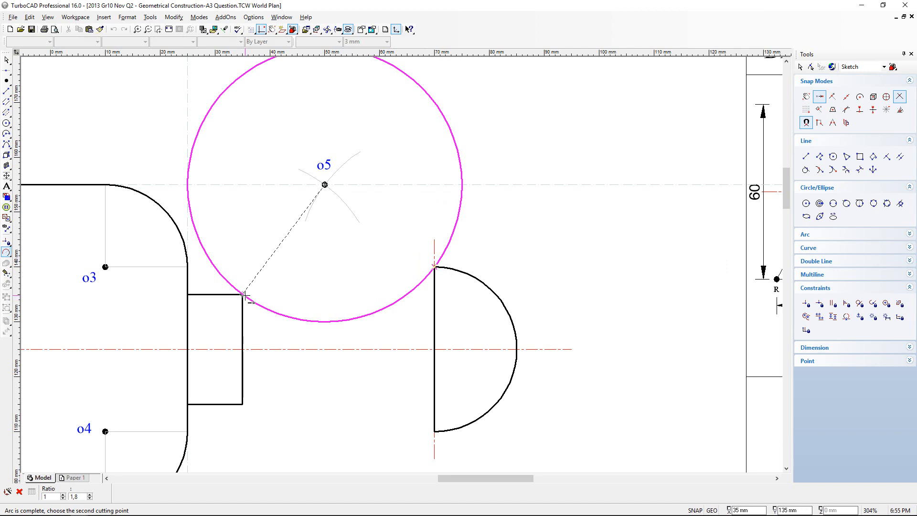
left_click(242, 294)
left_click(7, 59)
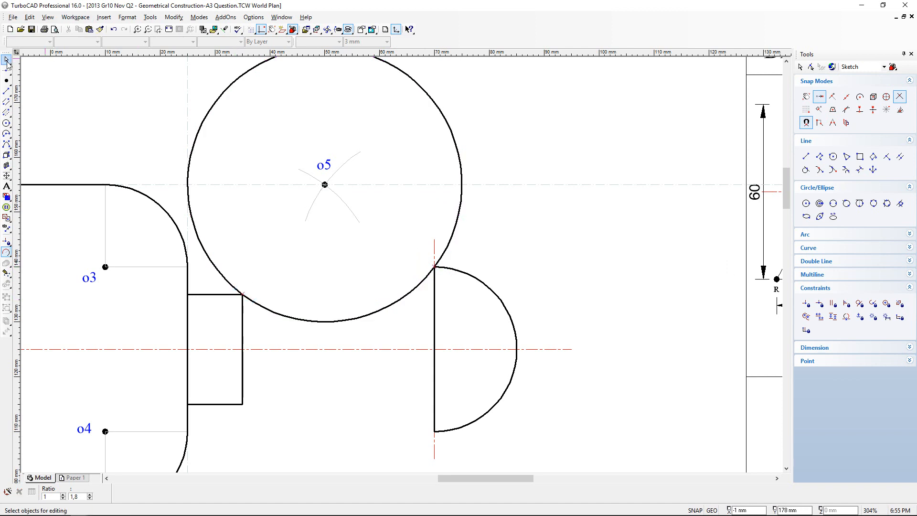
left_click(213, 113)
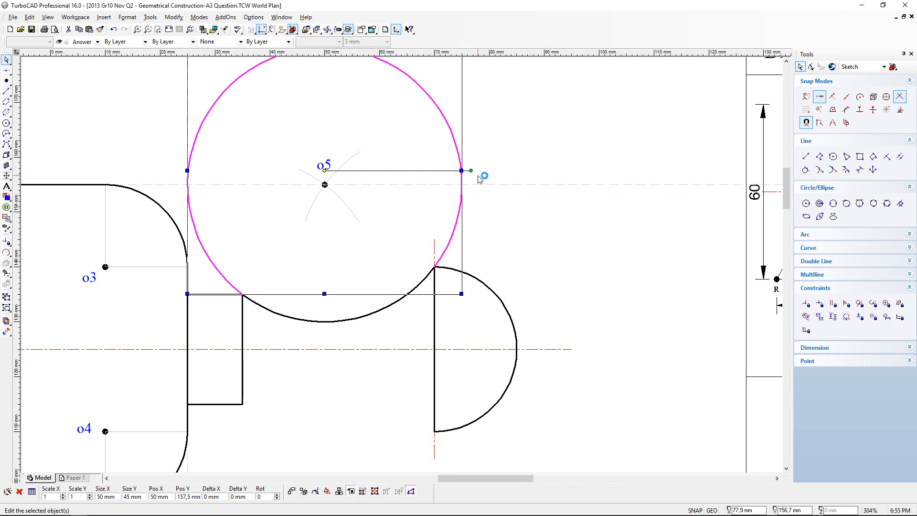
key("Delete")
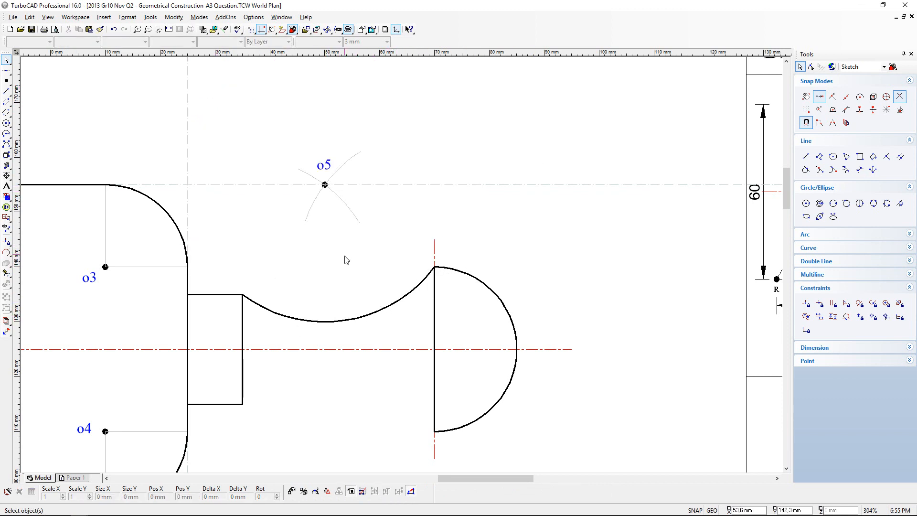
Draw a construction circle of radius 25 mm on the Answer Constructions layer, centred on the collar's lower knob-side corner.
scroll(403, 266, "down", 2)
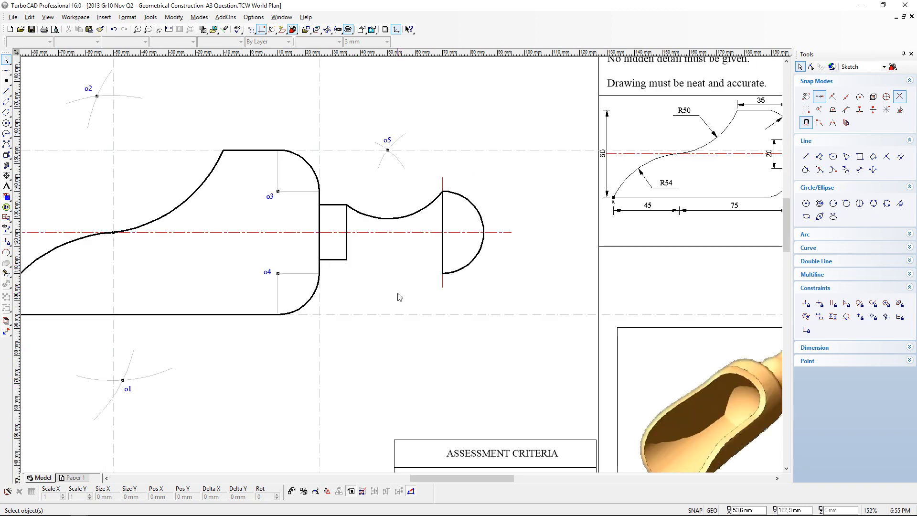
scroll(400, 297, "up", 2)
scroll(404, 267, "down", 2)
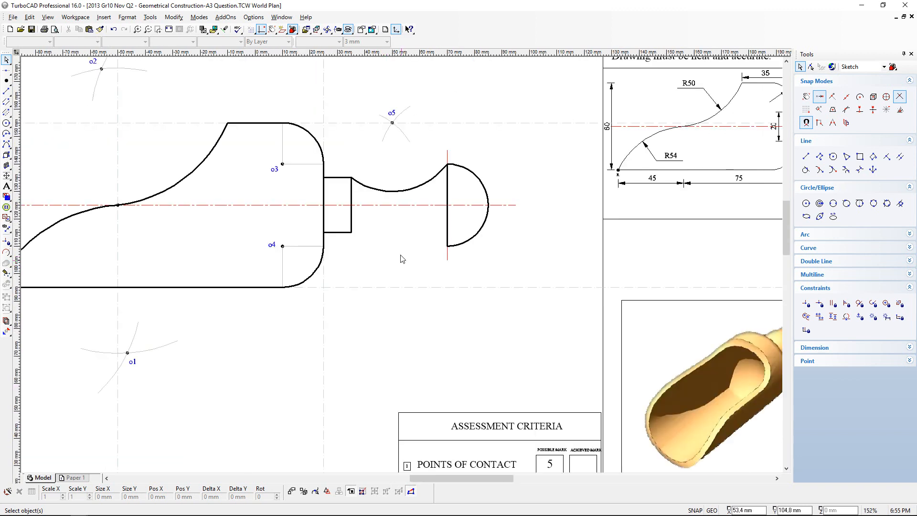
left_click(7, 123)
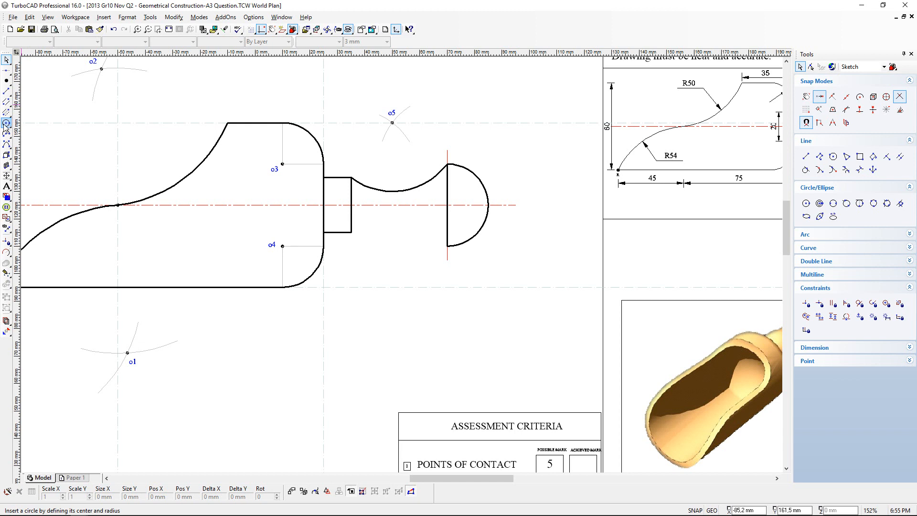
left_click(6, 123)
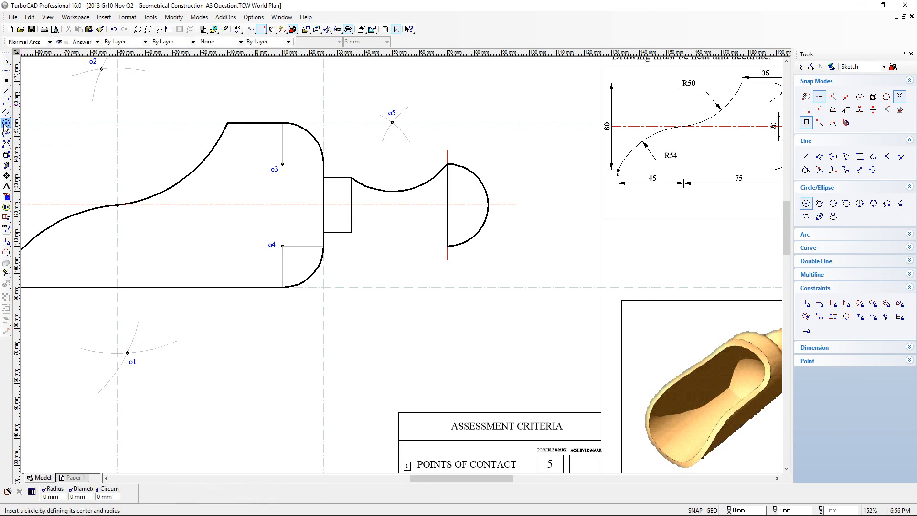
left_click(96, 42)
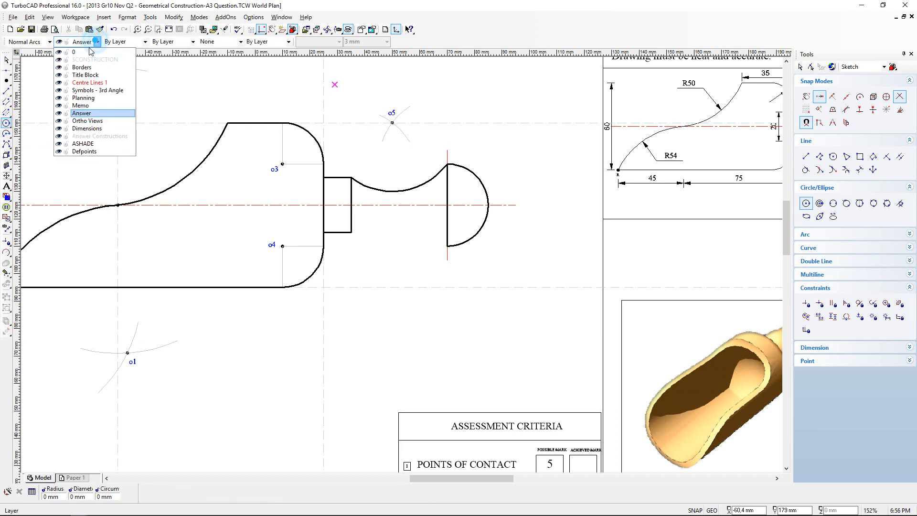
left_click(91, 136)
scroll(424, 237, "up", 2)
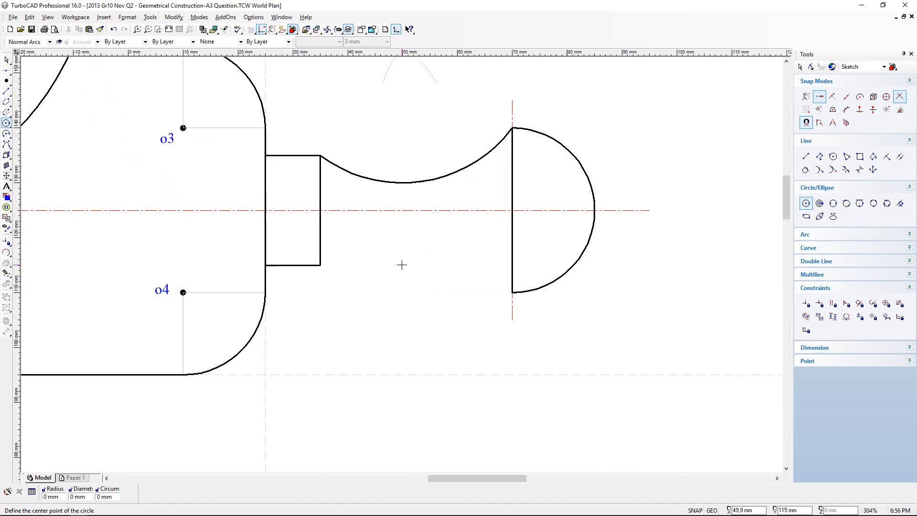
left_click(320, 265)
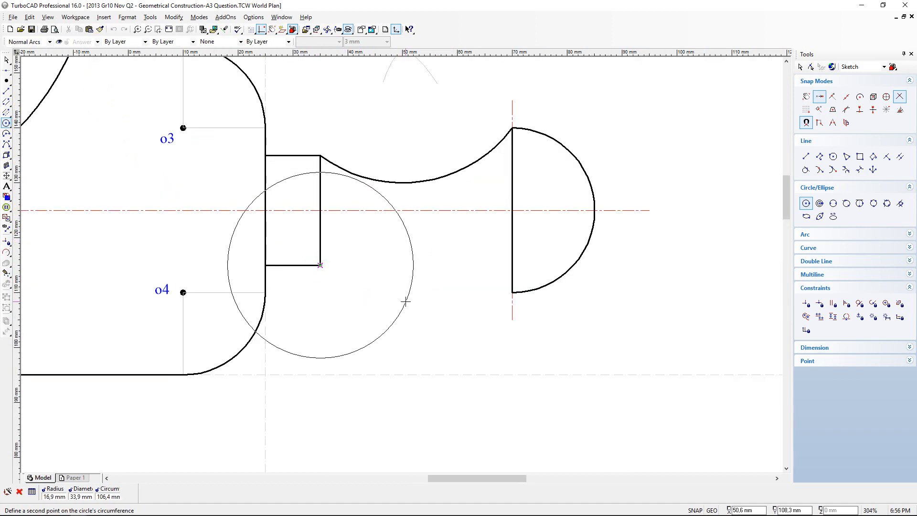
type("25")
key("Return")
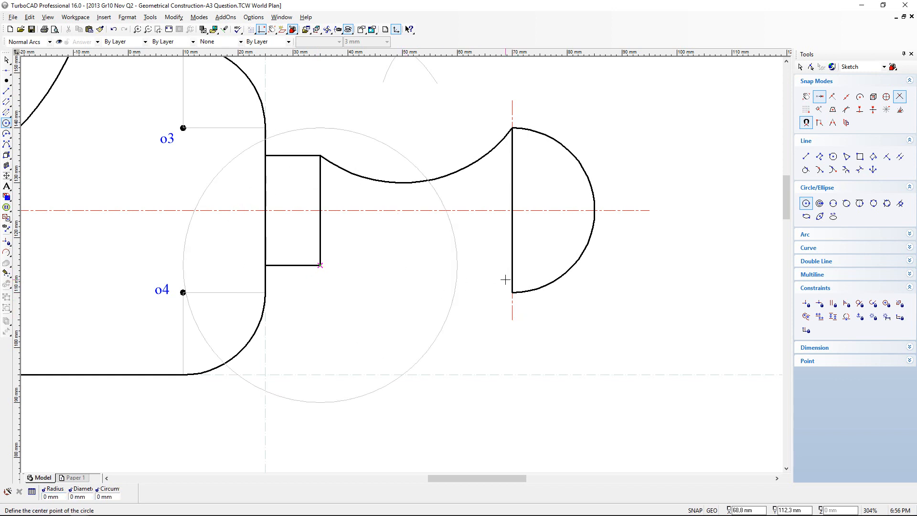
Draw a second construction circle of radius 25 mm centred on the knob's lower corner.
scroll(403, 266, "up", 1)
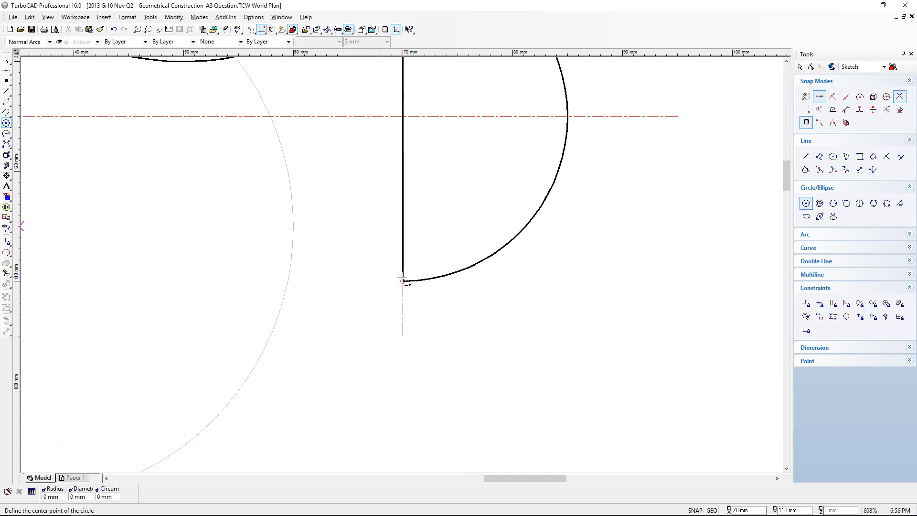
left_click(403, 280)
scroll(402, 264, "down", 1)
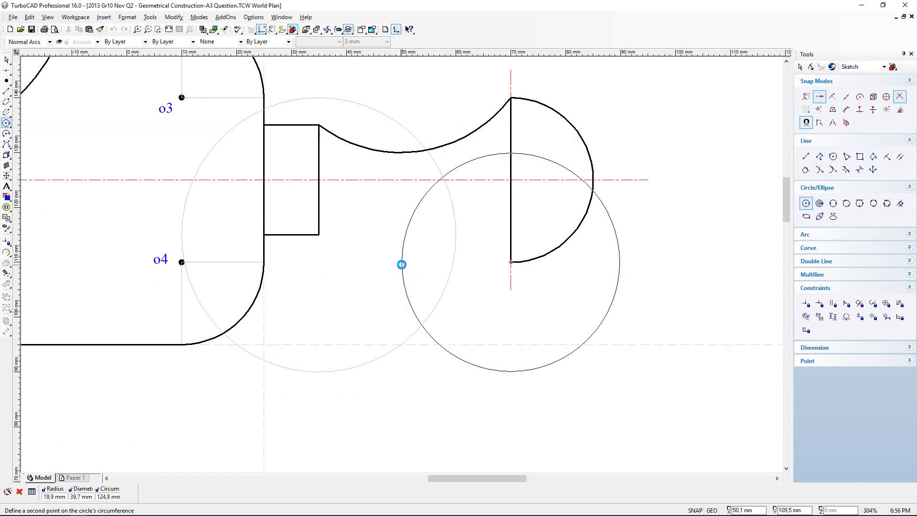
left_click(402, 265)
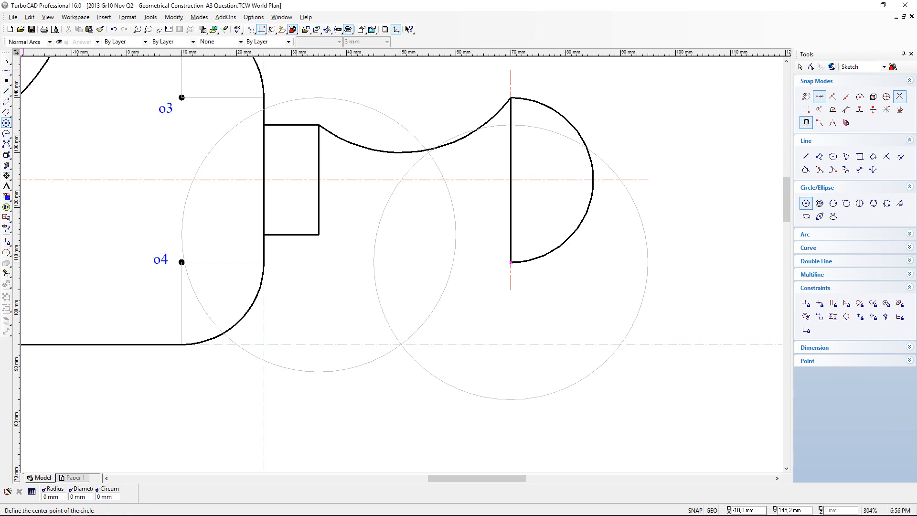
Split both R25 construction circles on either side of their crossing below the neck.
left_click(6, 253)
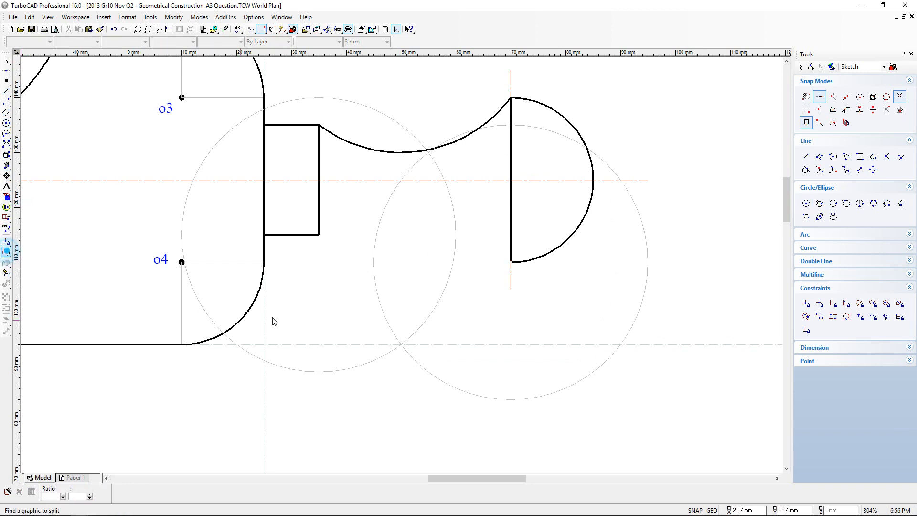
left_click(382, 306)
left_click(354, 335)
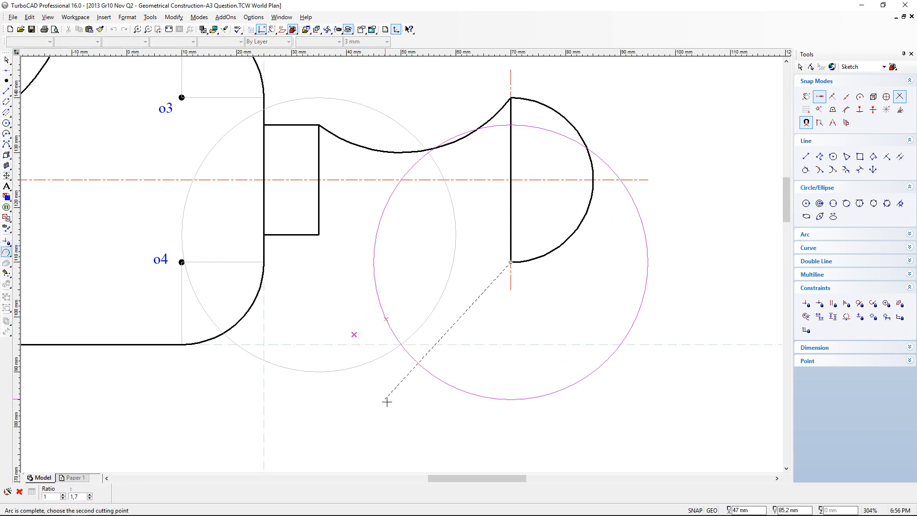
left_click(398, 415)
left_click(432, 311)
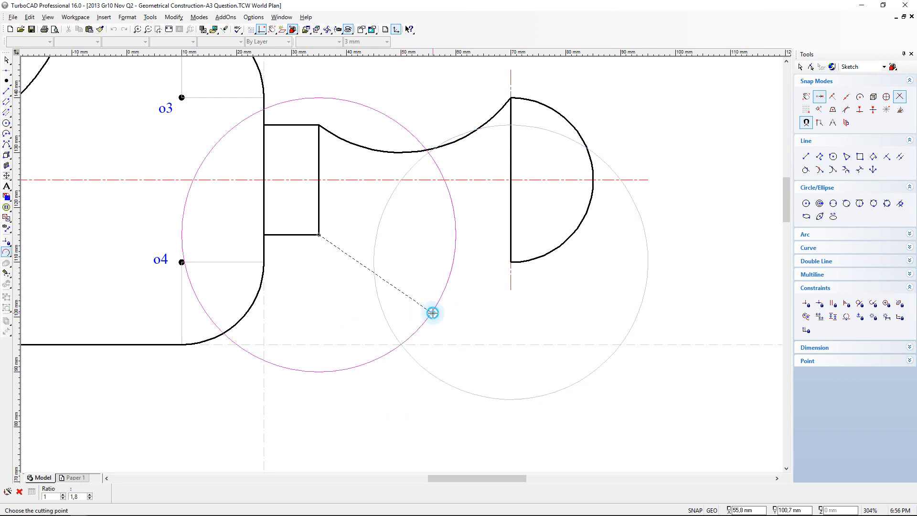
left_click(366, 398)
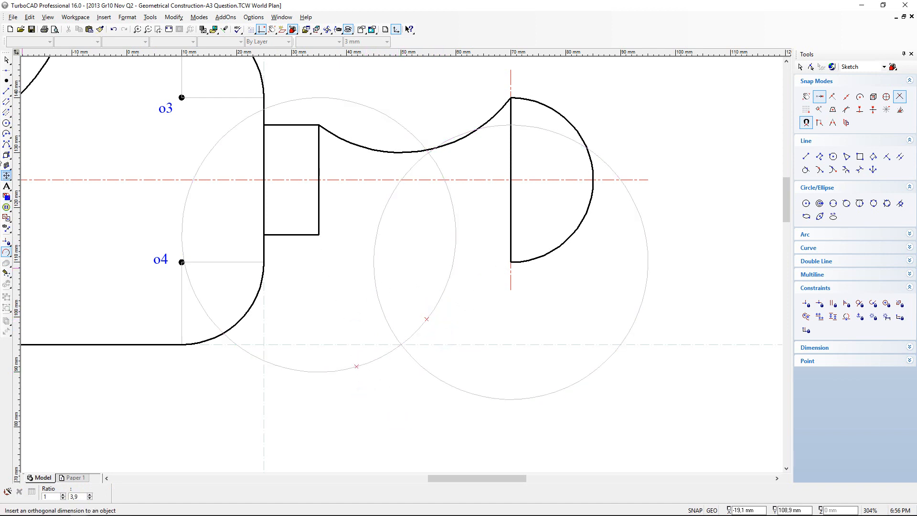
Delete the large remainders of both split circles, keeping only the short arcs that cross below the neck.
left_click(7, 60)
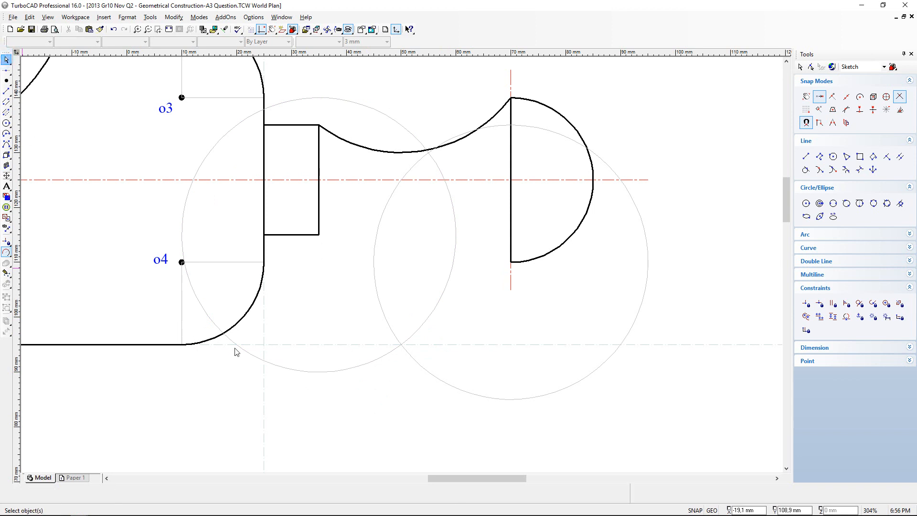
left_click(309, 372)
key("Delete")
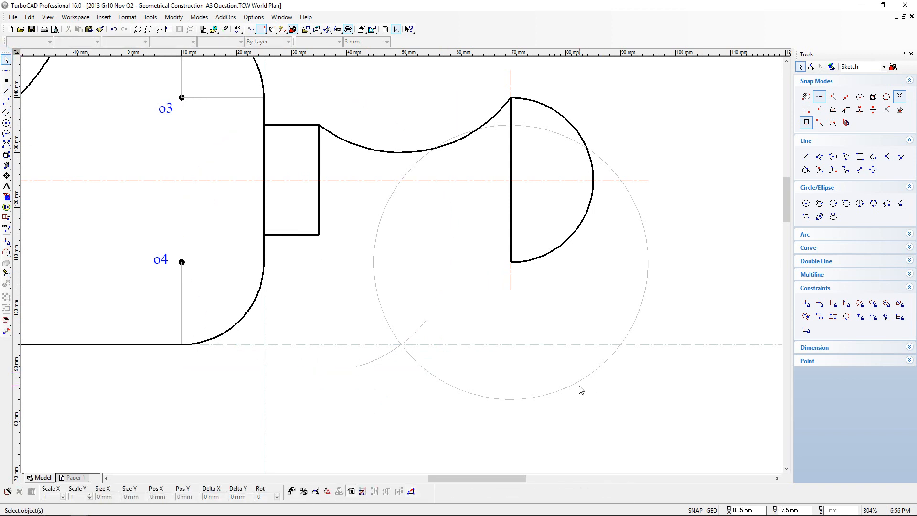
left_click(580, 386)
key("Delete")
Clear the two horizontal construction lines and the vertical ones along the scoop body's collar end and through the R54–R50 junction.
scroll(405, 348, "up", 5)
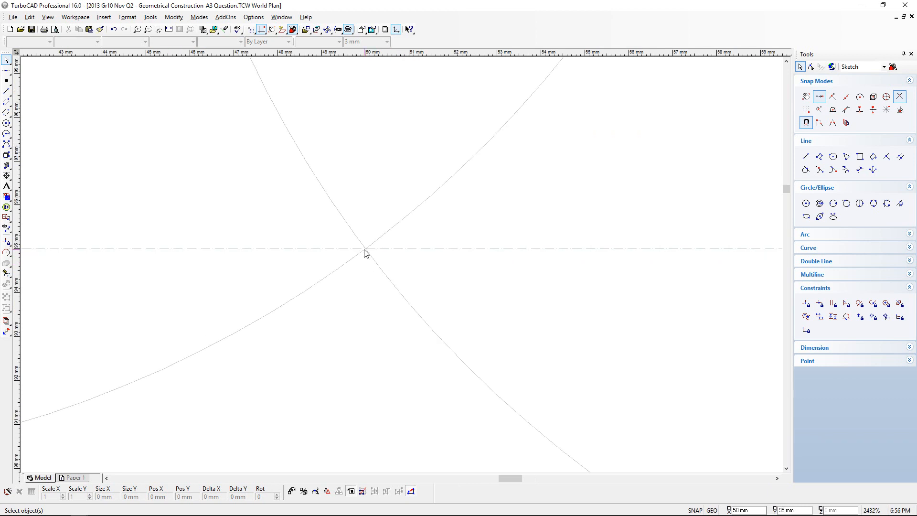
scroll(401, 266, "down", 7)
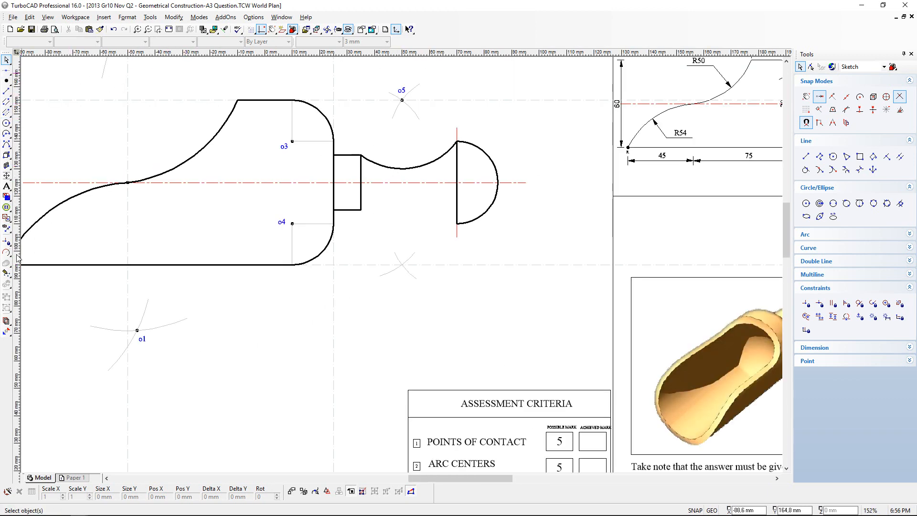
left_click(48, 17)
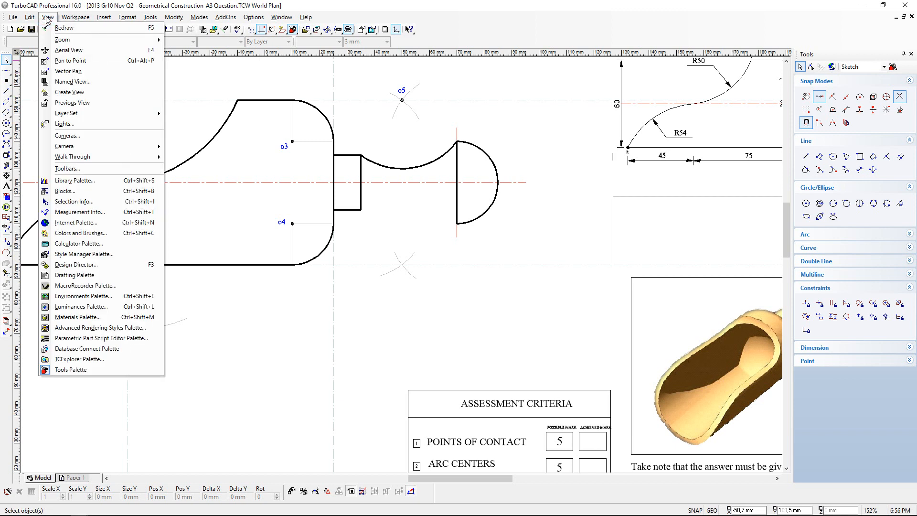
mouse_move(29, 17)
mouse_move(120, 92)
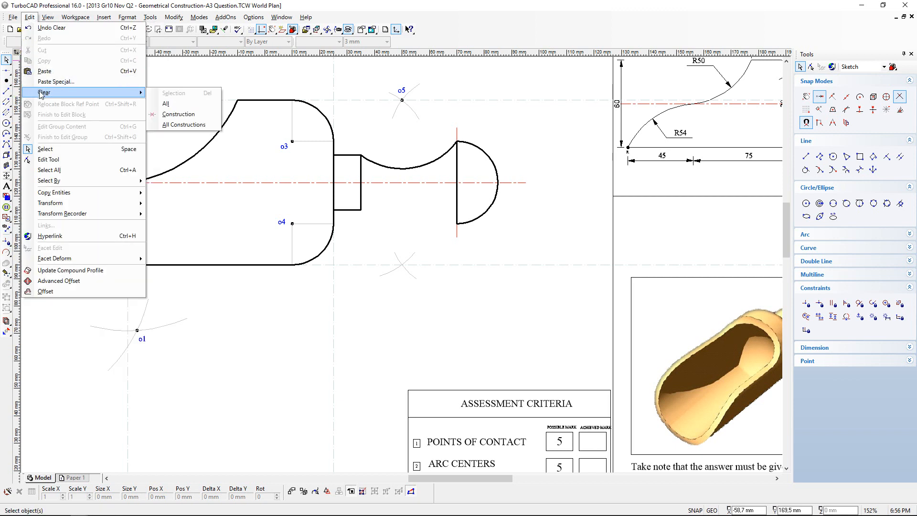
left_click(182, 118)
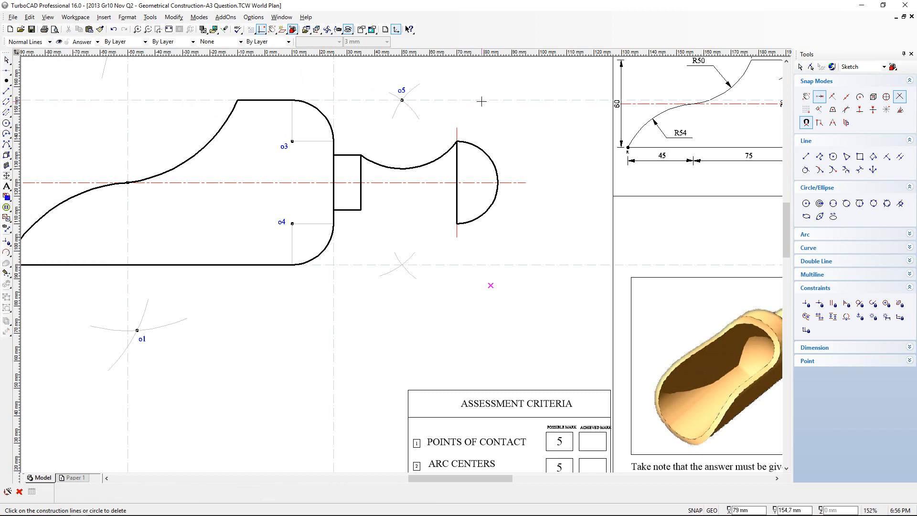
left_click(482, 99)
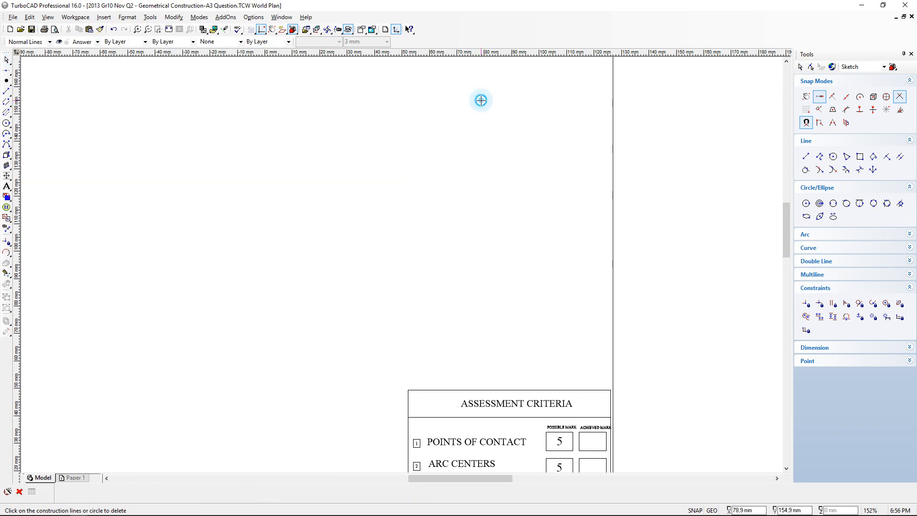
left_click(513, 266)
left_click(333, 327)
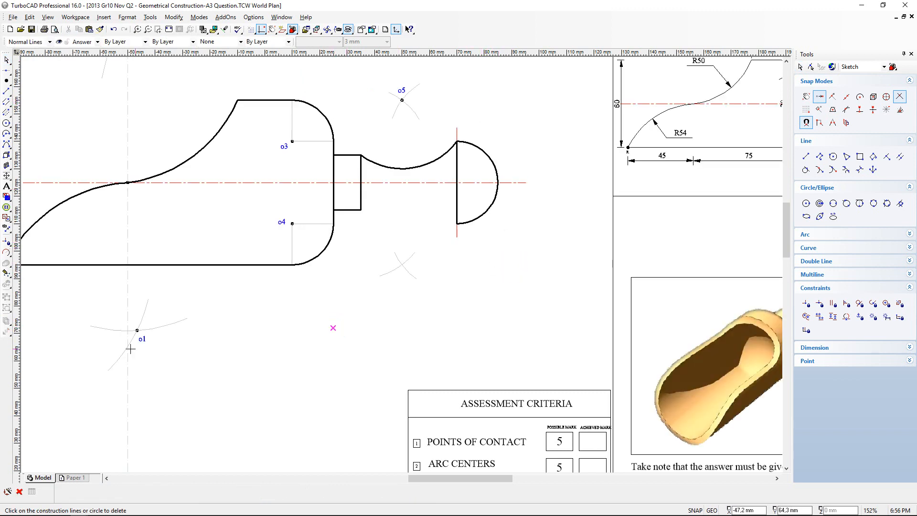
left_click(127, 404)
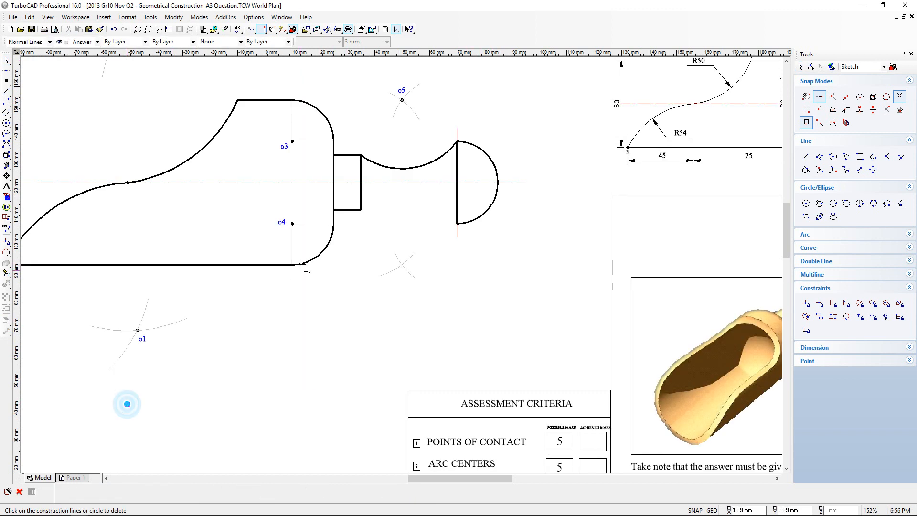
Clear the remaining vertical construction line through point R.
left_click(170, 29)
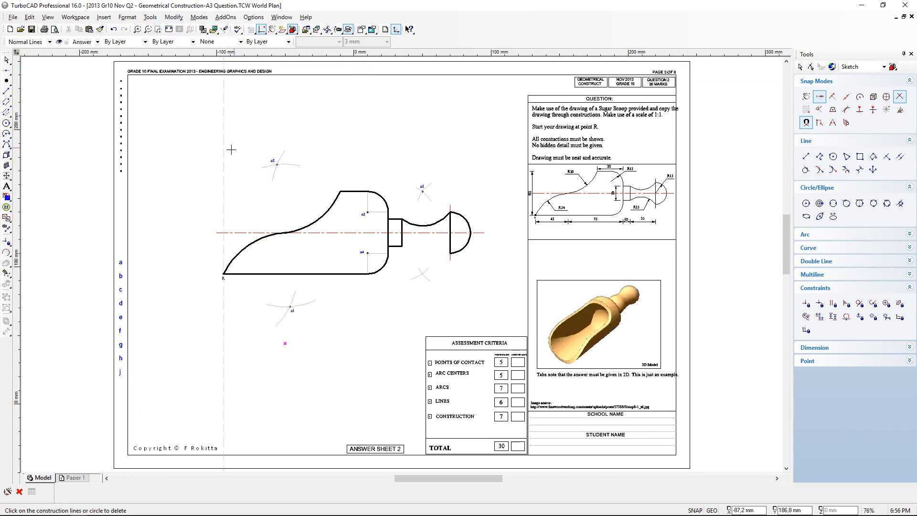
left_click(223, 165)
scroll(436, 241, "up", 2)
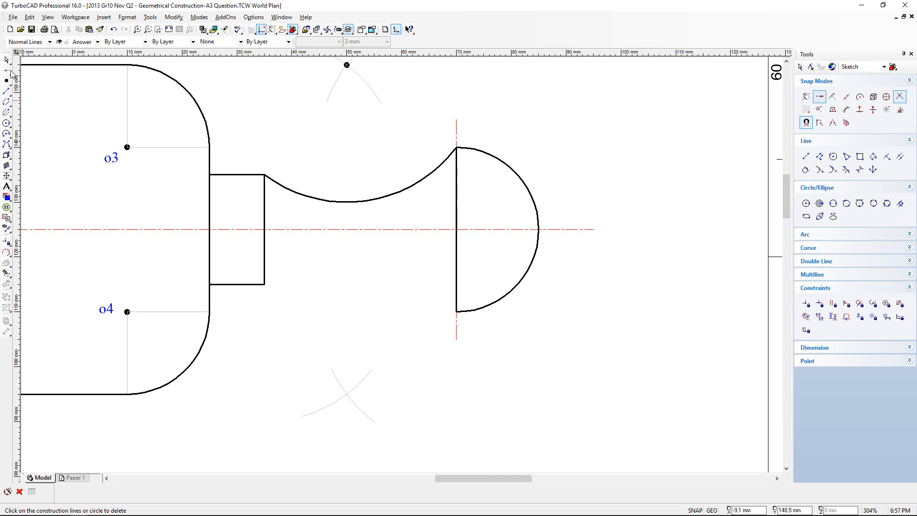
key("Escape")
Move a spare dot from the column beside the sheet border onto the arc crossing below the neck.
scroll(233, 344, "down", 6)
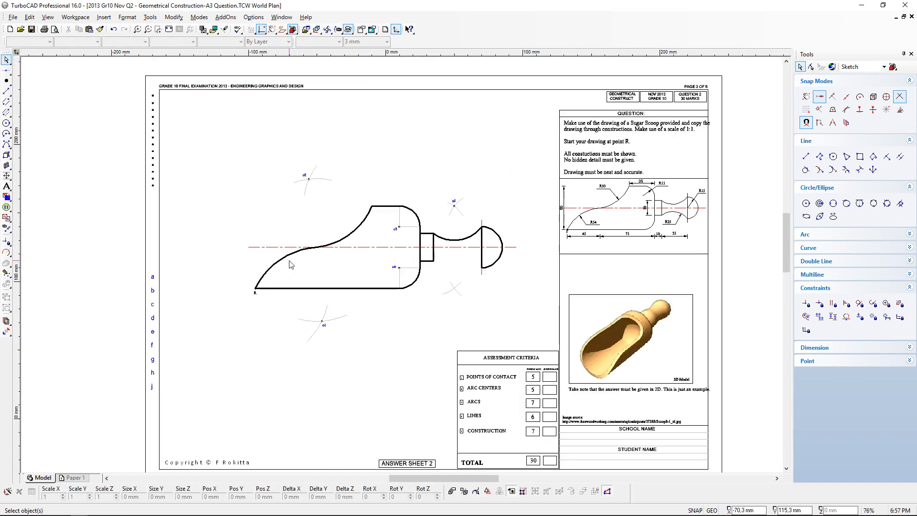
left_click(153, 187)
left_click_drag(153, 186, 401, 256)
scroll(452, 287, "up", 9)
left_click(473, 254)
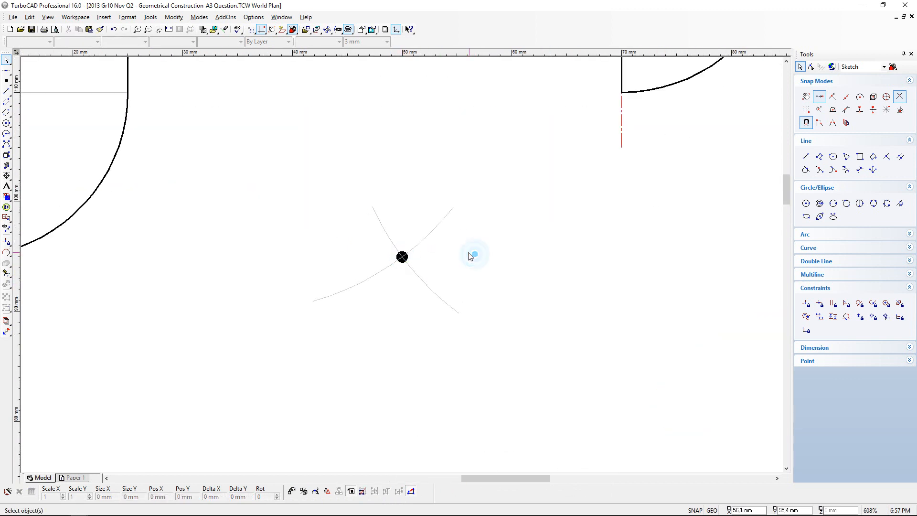
Copy the o5 label and place the duplicate just below the new centre dot under the neck.
scroll(403, 266, "down", 3)
scroll(308, 133, "down", 2)
scroll(308, 133, "down", 7)
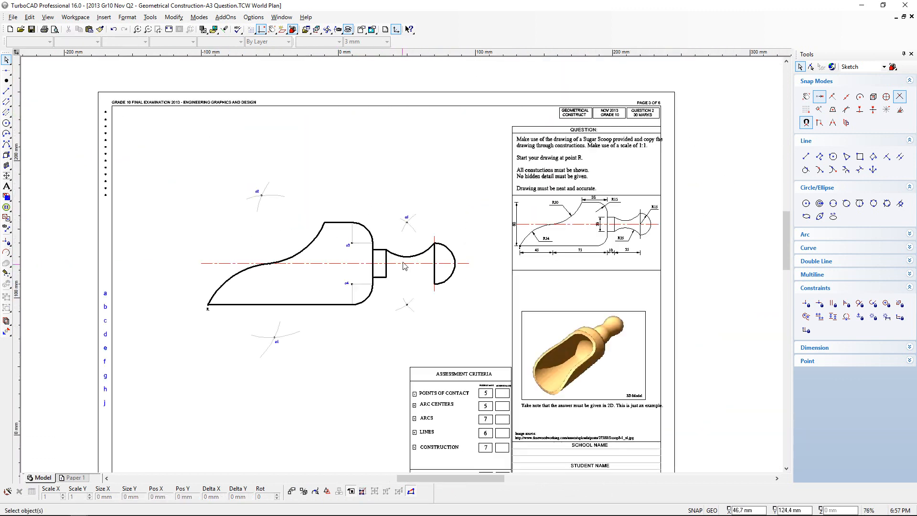
scroll(408, 217, "up", 7)
left_click(387, 272)
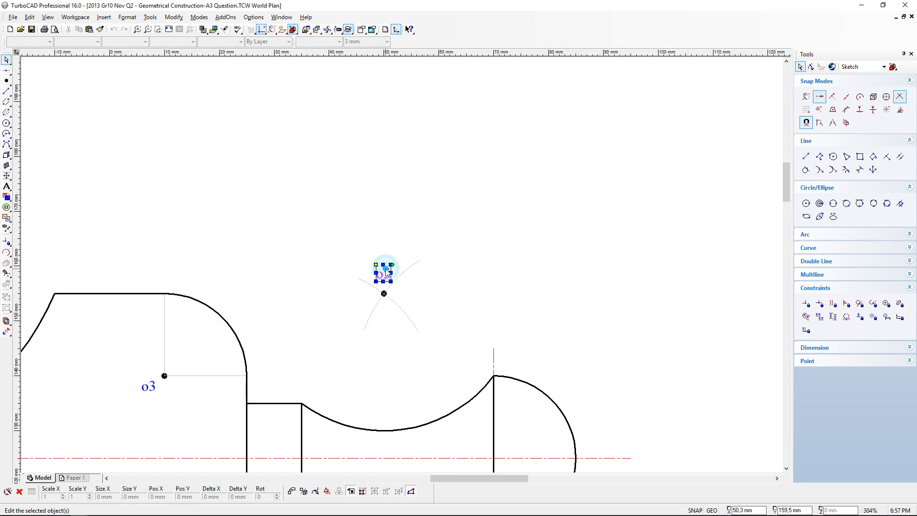
left_click(80, 29)
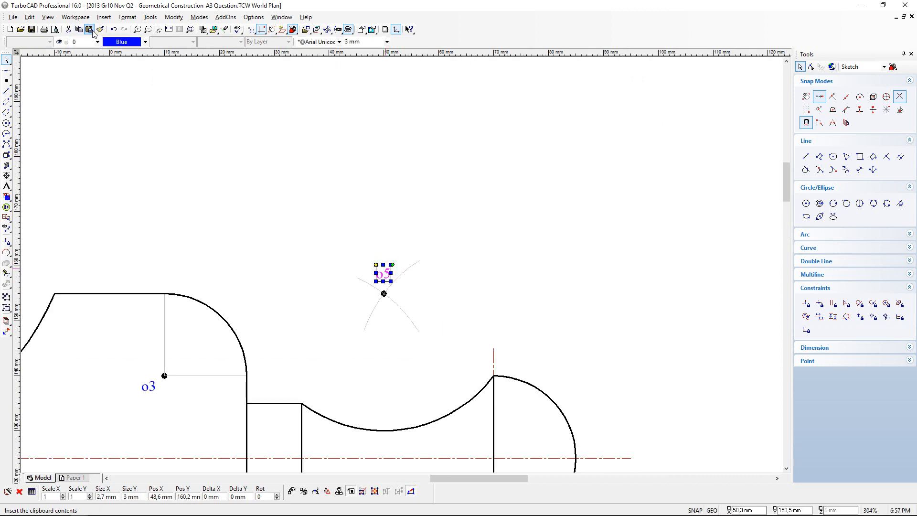
left_click(88, 29)
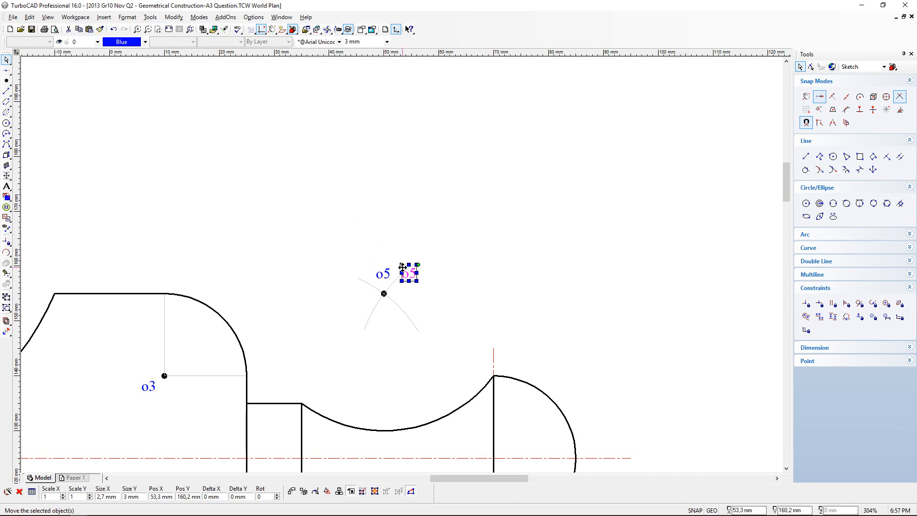
scroll(406, 266, "down", 2)
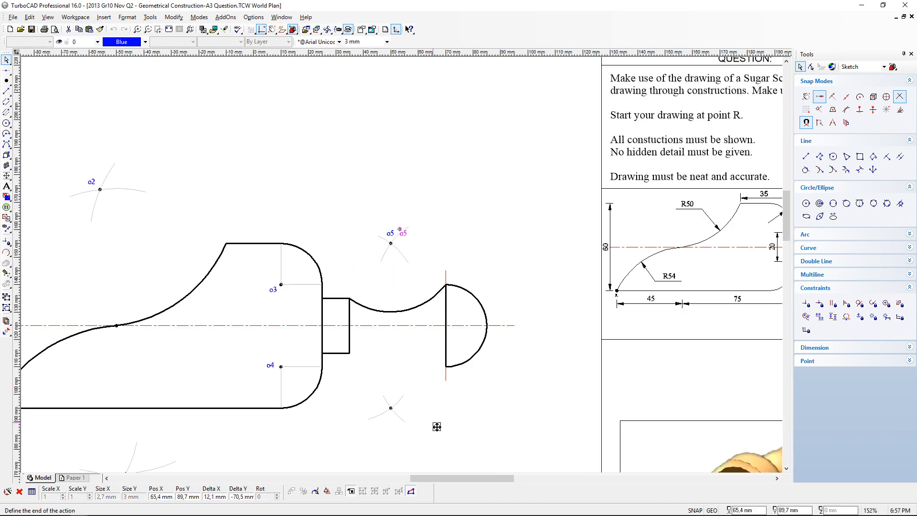
scroll(389, 413, "up", 2)
left_click(387, 257)
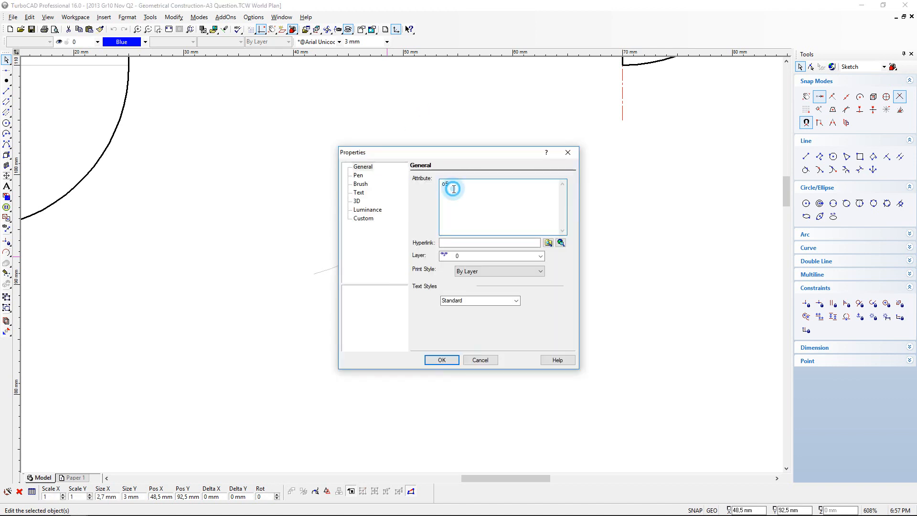
Change the duplicated label's text to o6.
left_click_drag(450, 184, 447, 183)
type("6")
left_click(442, 359)
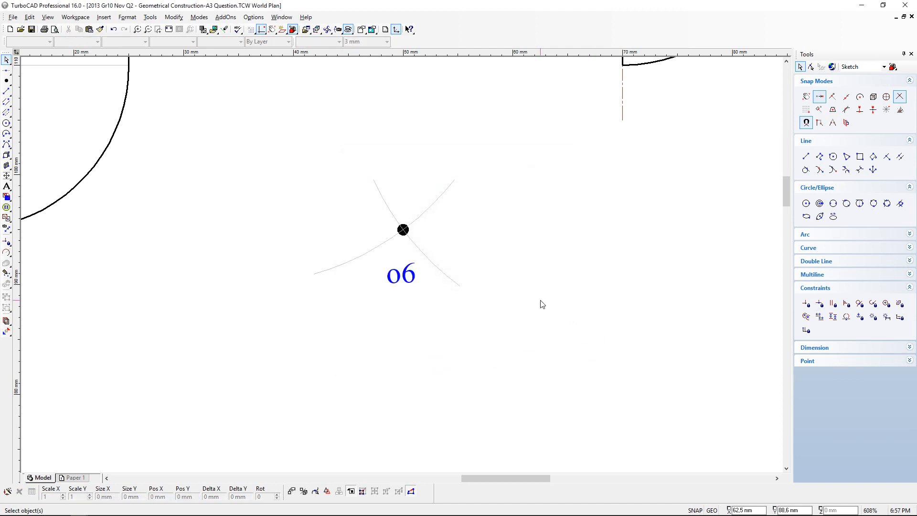
Draw a circle on the Answer layer centred on o6 and passing through the knob's lower corner.
scroll(403, 269, "down", 2)
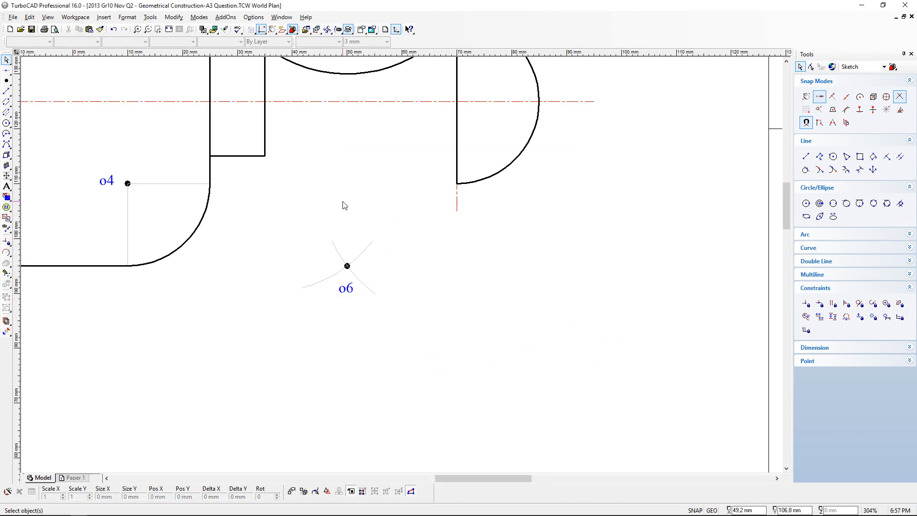
left_click(7, 124)
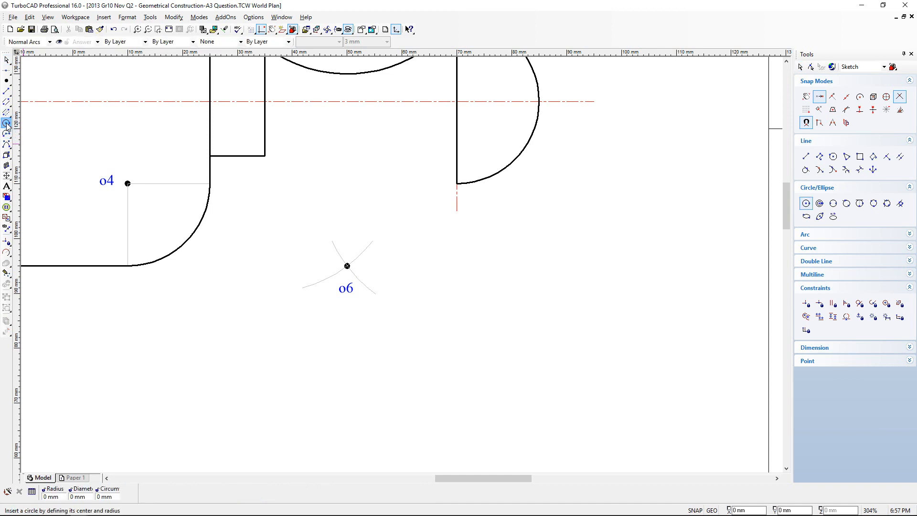
left_click(97, 41)
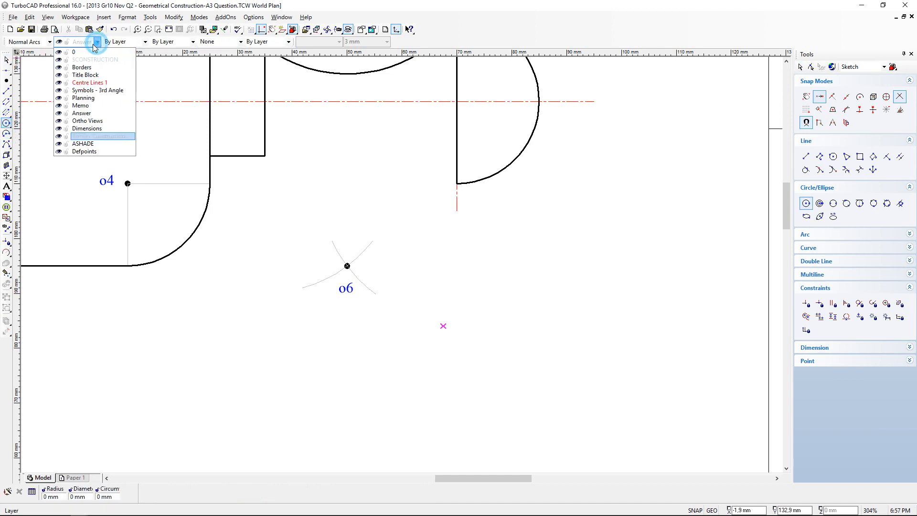
left_click(85, 113)
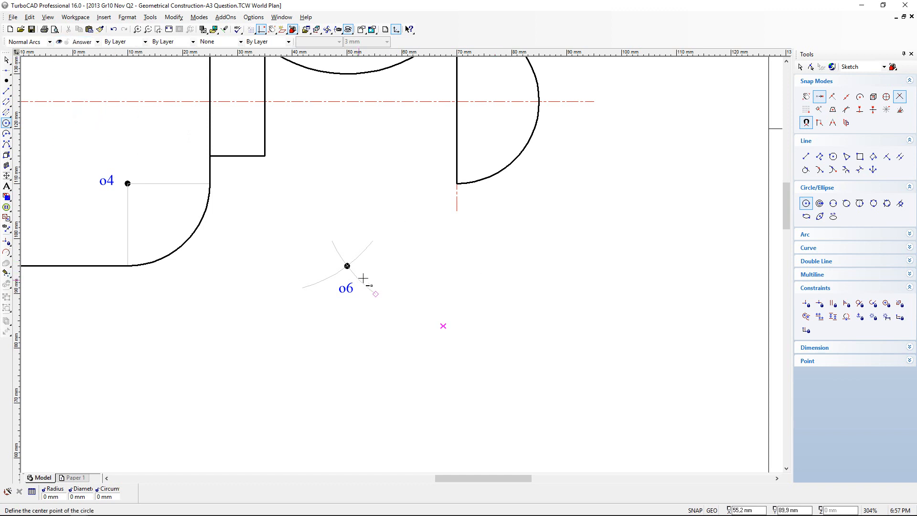
scroll(348, 266, "up", 3)
left_click(397, 264)
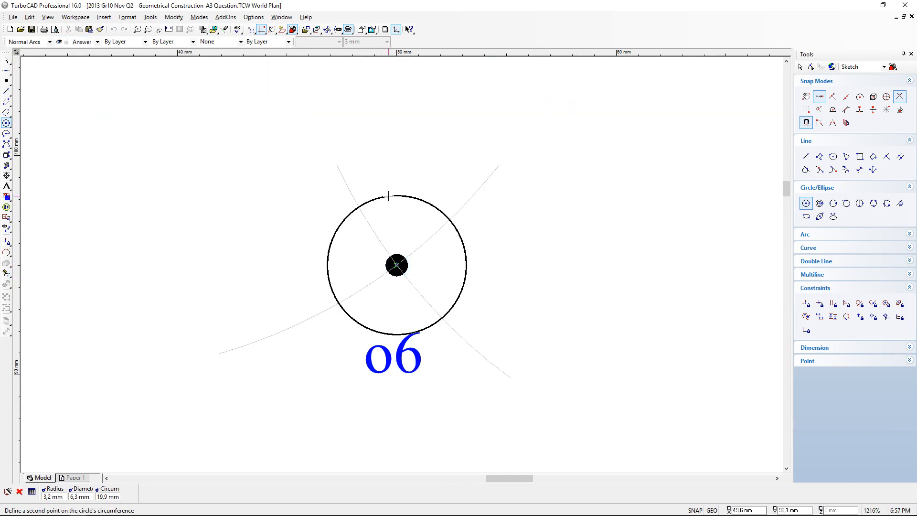
scroll(389, 195, "down", 3)
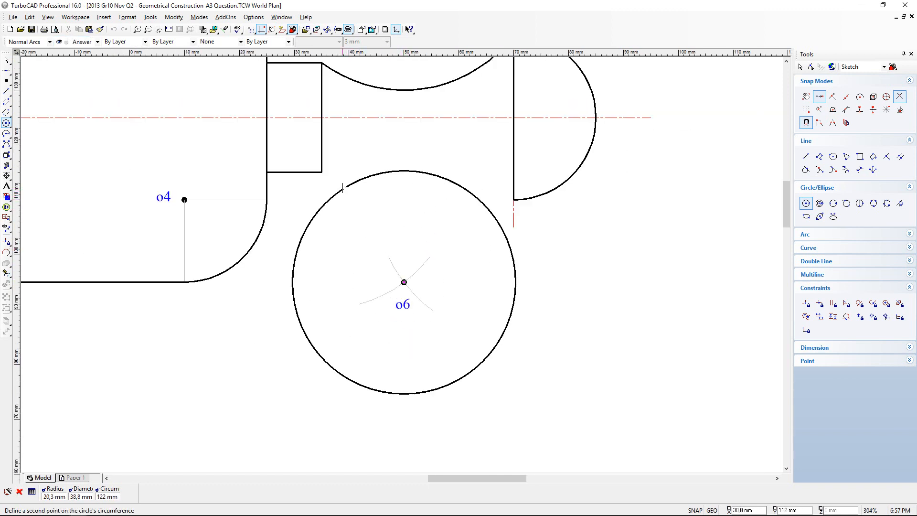
scroll(347, 196, "up", 1)
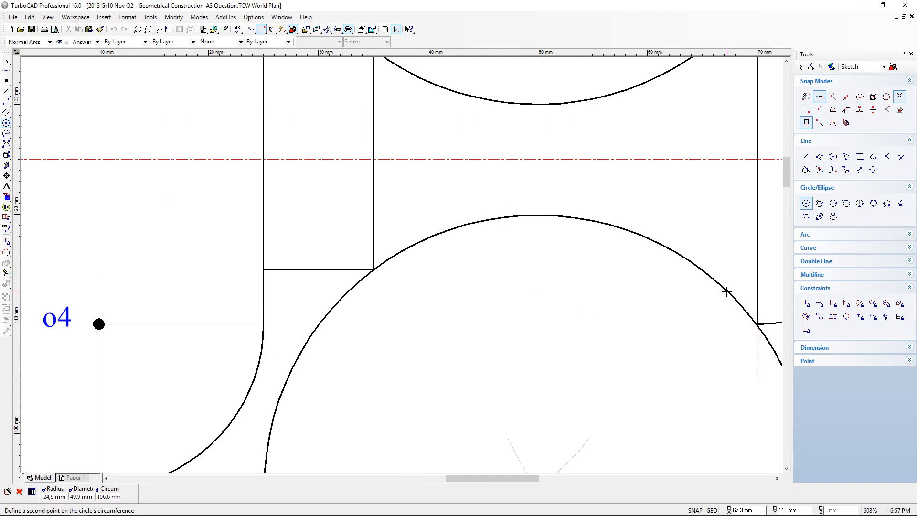
left_click(757, 325)
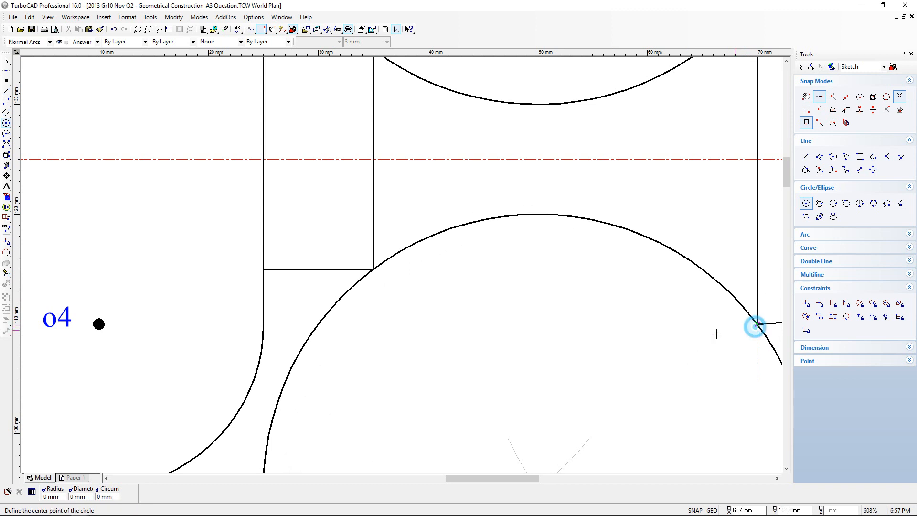
scroll(402, 264, "down", 1)
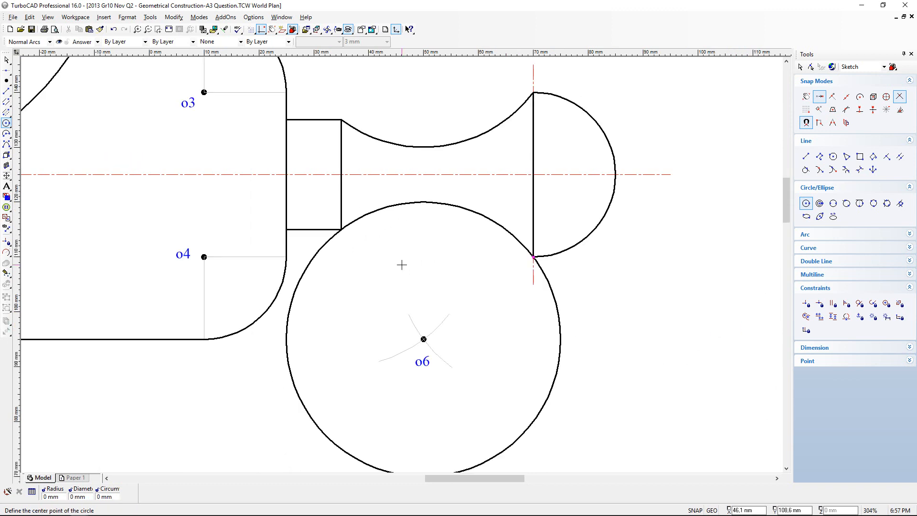
Split the circle around o6 at the knob's lower corner and the collar's lower knob-side corner.
left_click(6, 255)
left_click(554, 294)
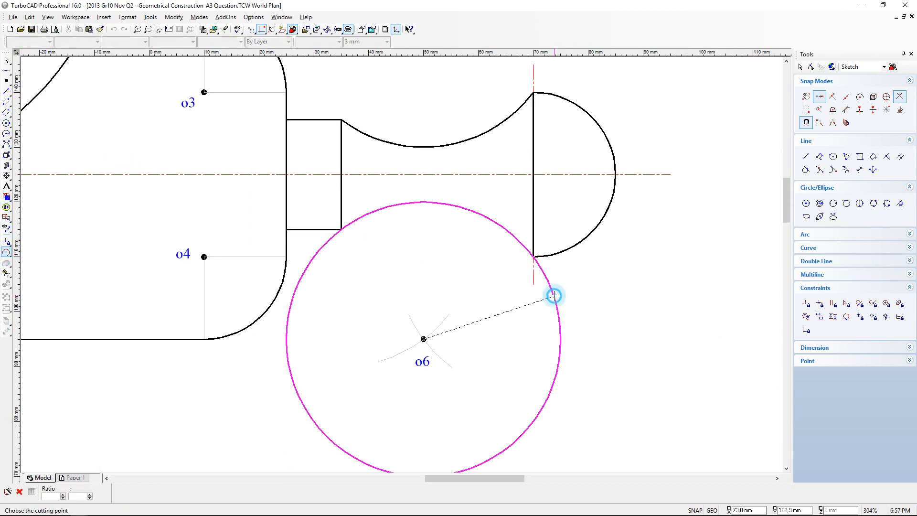
left_click(535, 261)
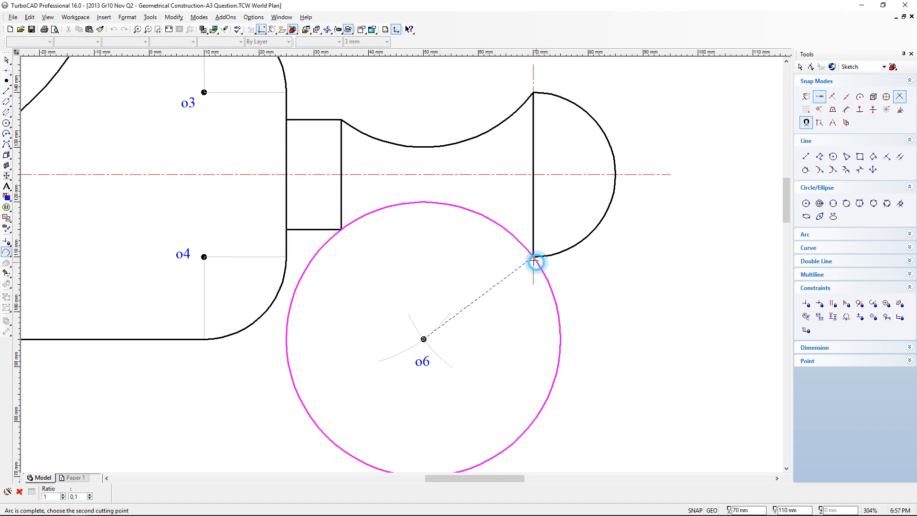
left_click(342, 230)
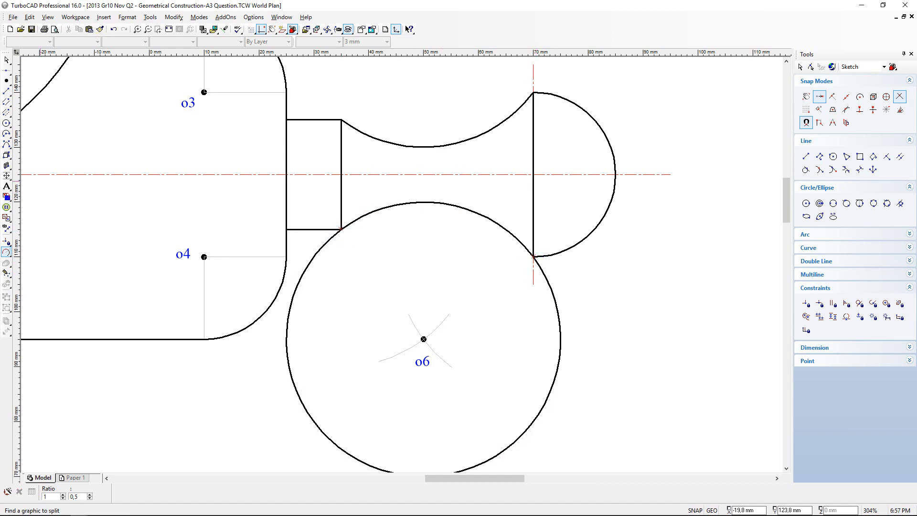
Delete the large remainder of the split circle, keeping only the lower neck arc between collar and knob.
left_click(6, 59)
left_click(311, 411)
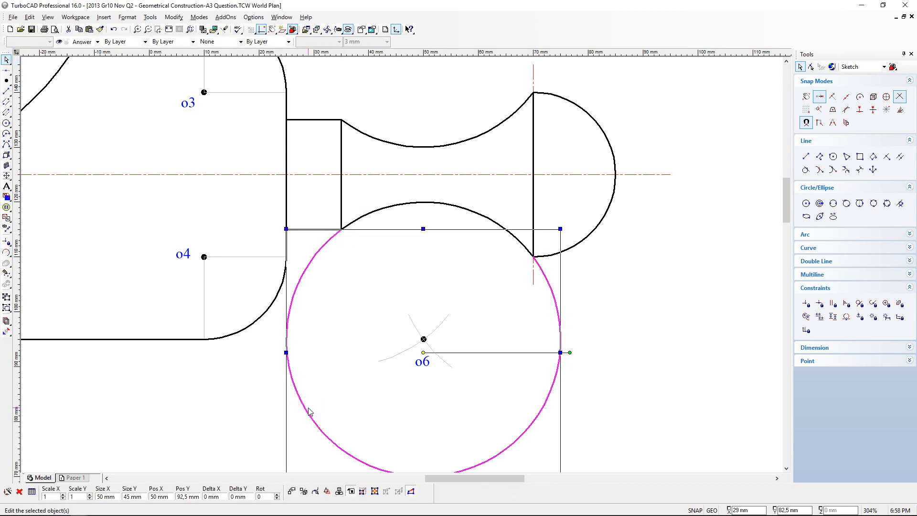
key("Delete")
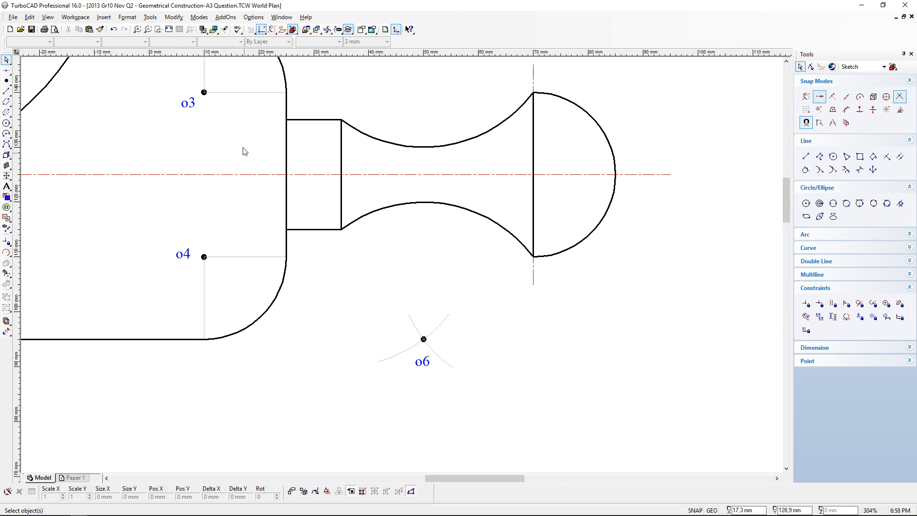
left_click(169, 30)
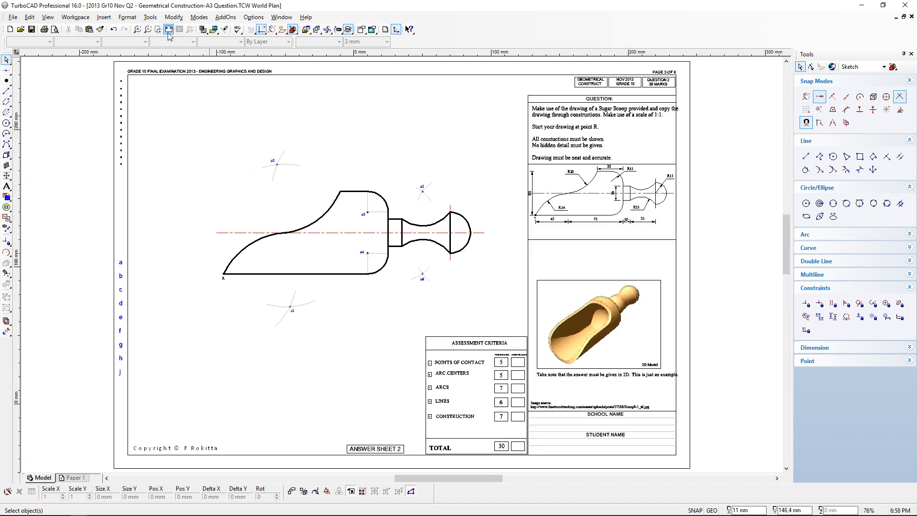